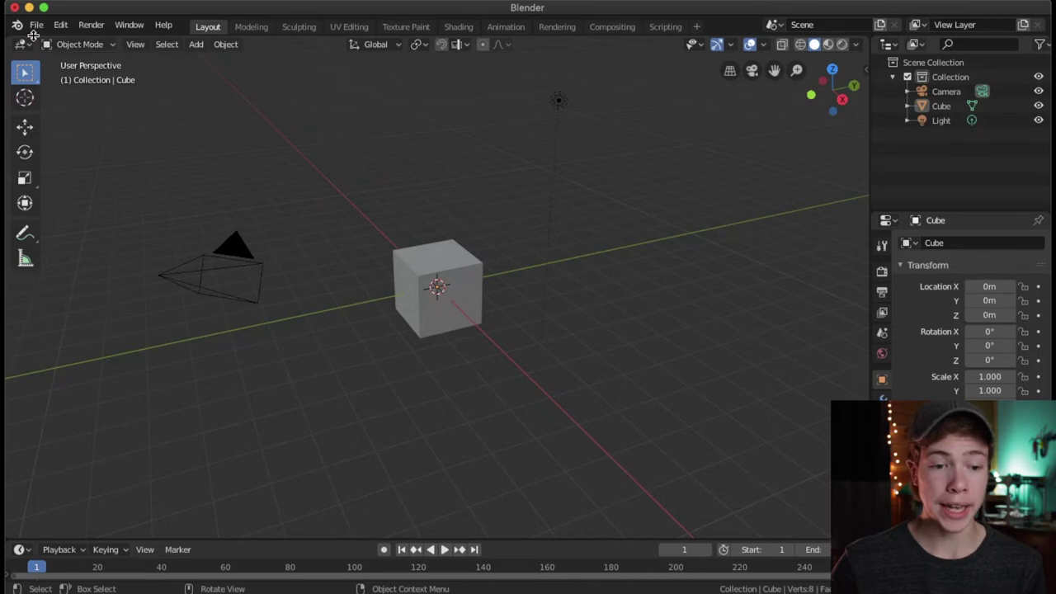
Save the project as Tutorial Tracking.blend in the Tutorial Tracking project folder
left_click(36, 25)
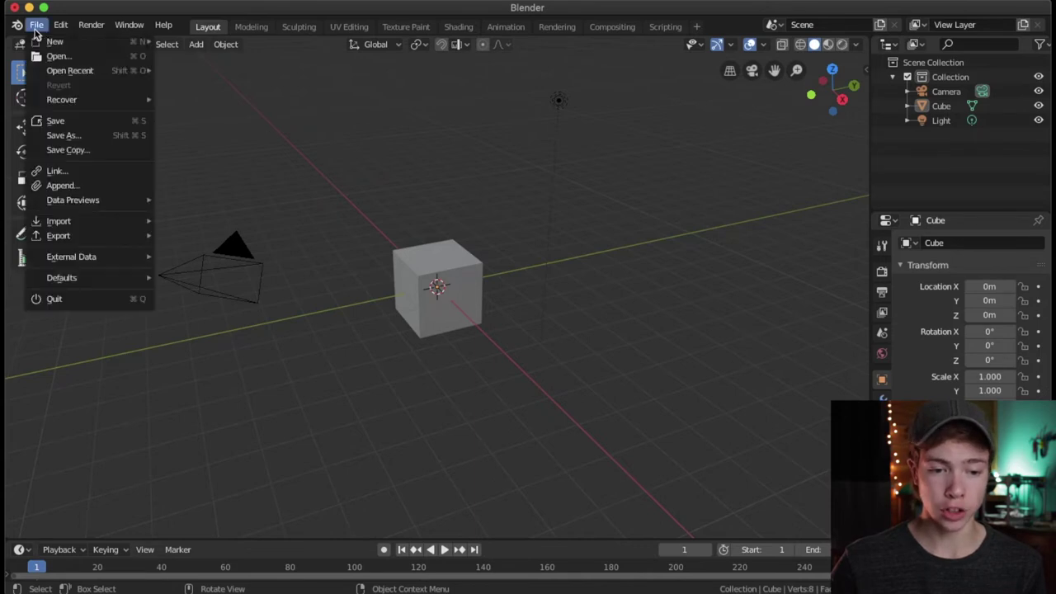
left_click(56, 120)
left_click(210, 80)
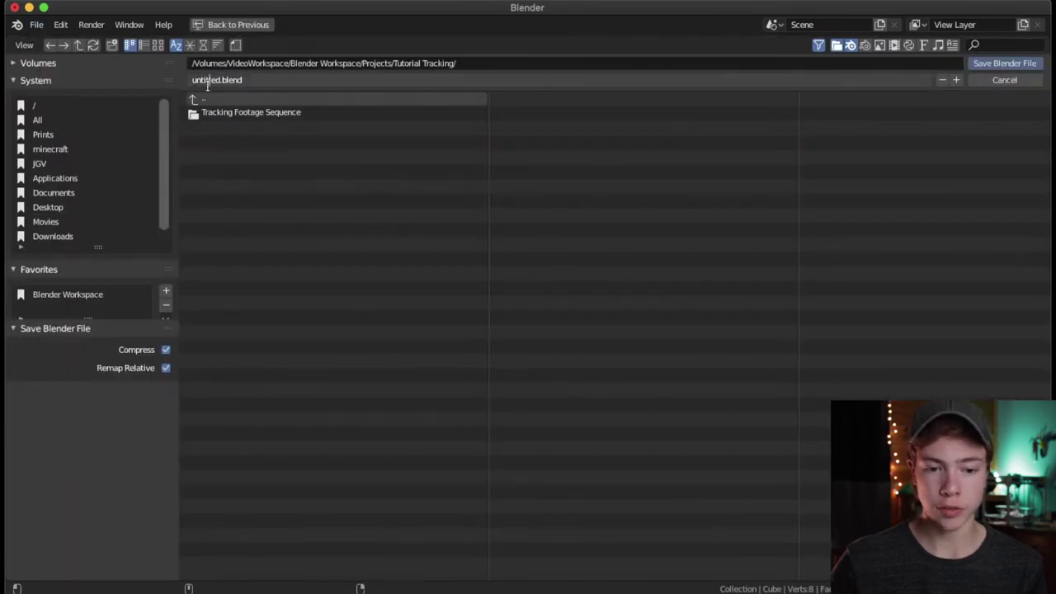
double_click(207, 80)
type("Tutorial Tracking")
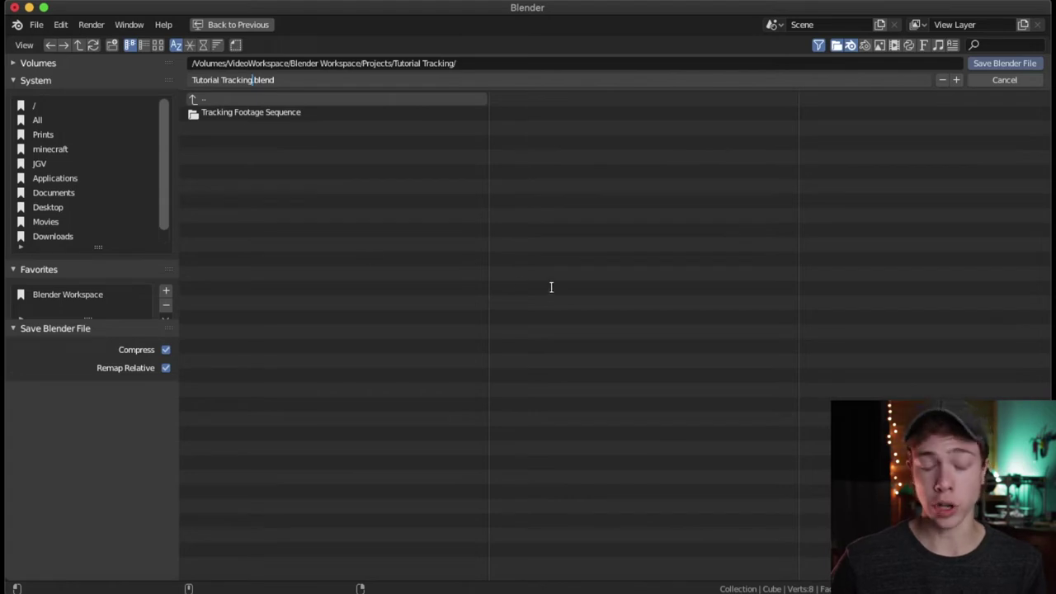
left_click(997, 64)
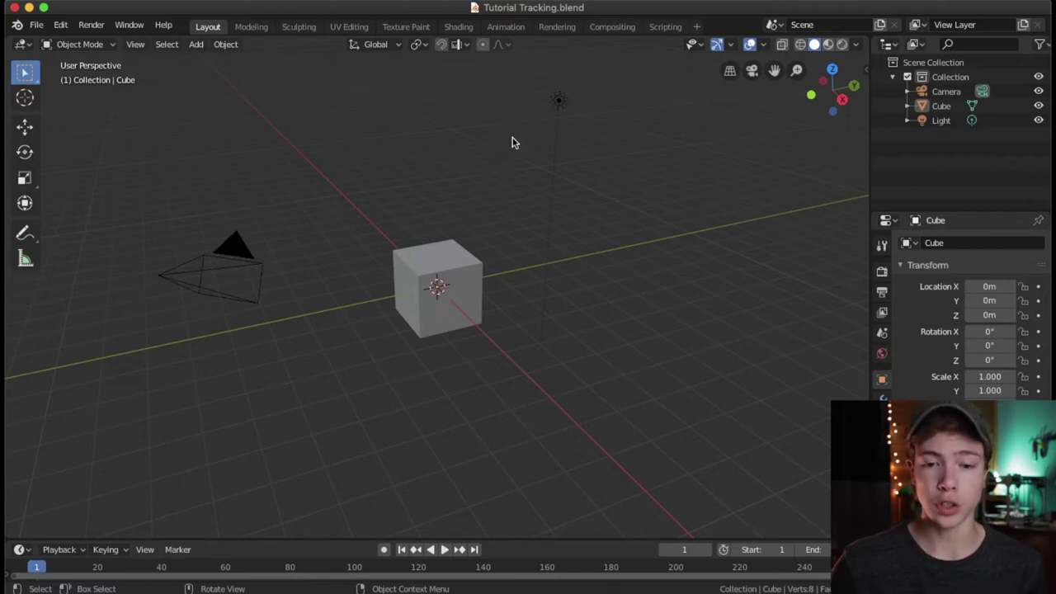
Add a VFX Motion Tracking workspace and rearrange it so the Dopesheet replaces the 3D viewport and the clip editor is taller
left_click(696, 27)
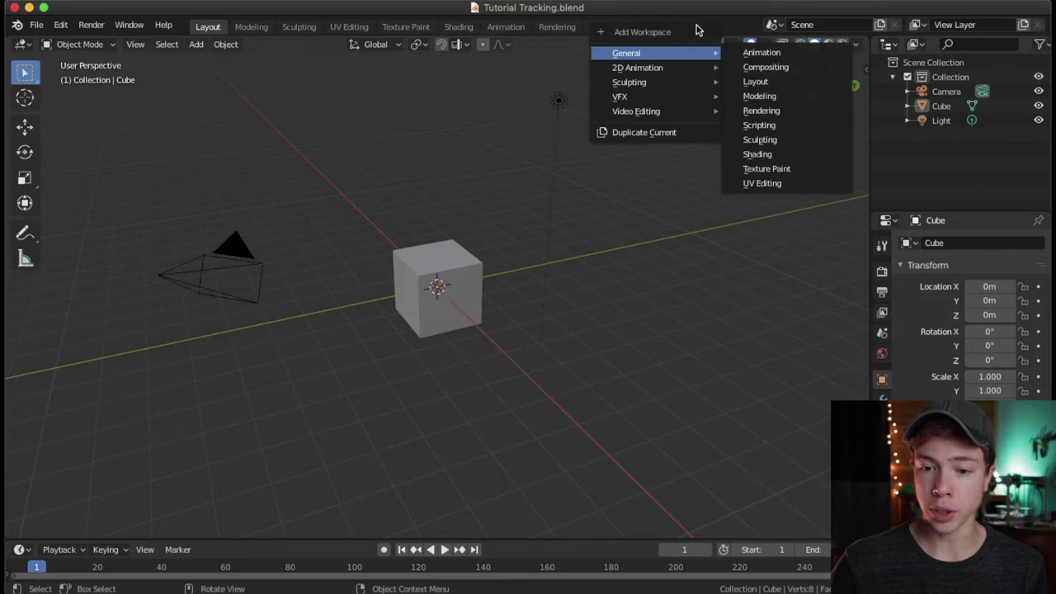
mouse_move(671, 97)
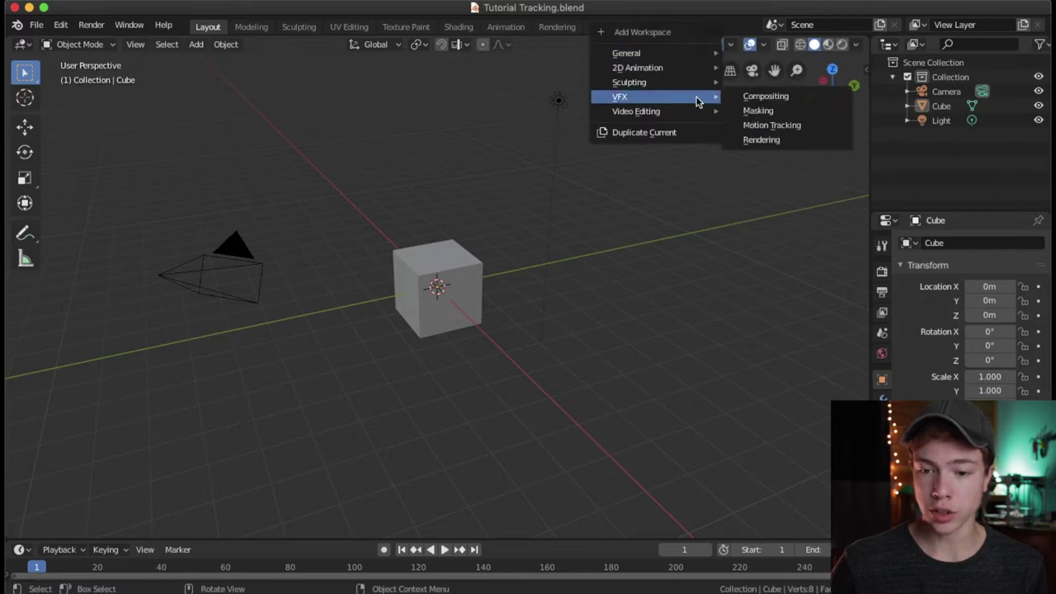
left_click(767, 125)
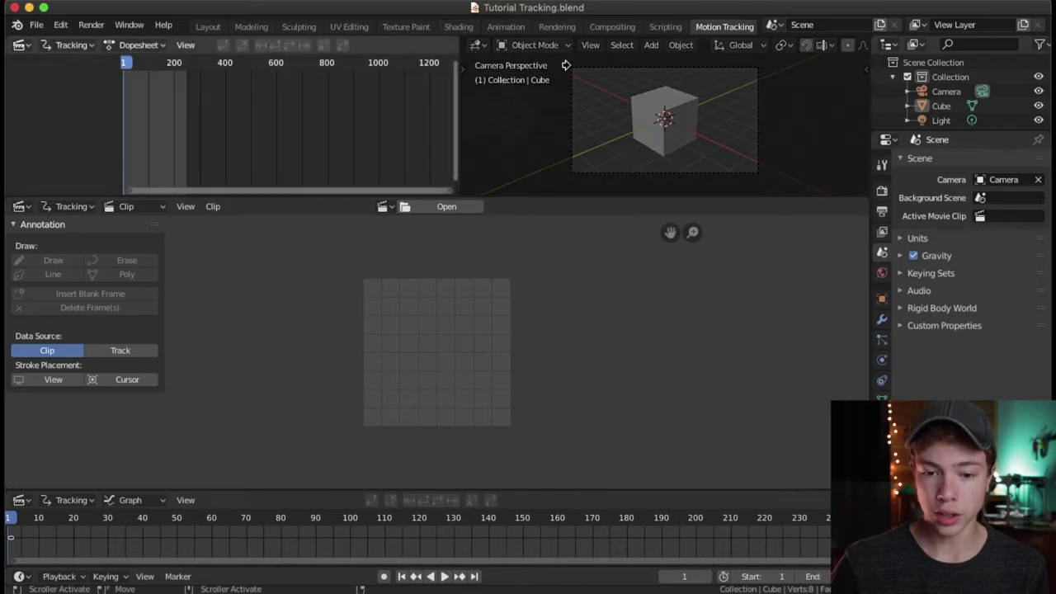
left_click_drag(524, 59, 524, 61)
left_click_drag(504, 196, 498, 93)
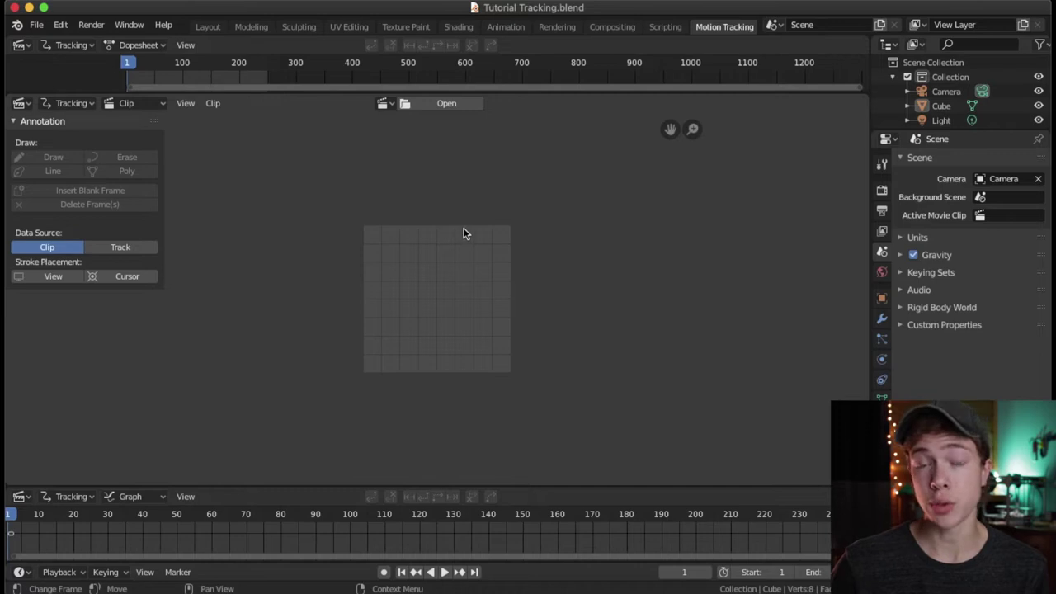
Load all the numbered PNG frames from the Tracking Footage Sequence folder as the movie clip, starting at 0001.png
left_click(438, 108)
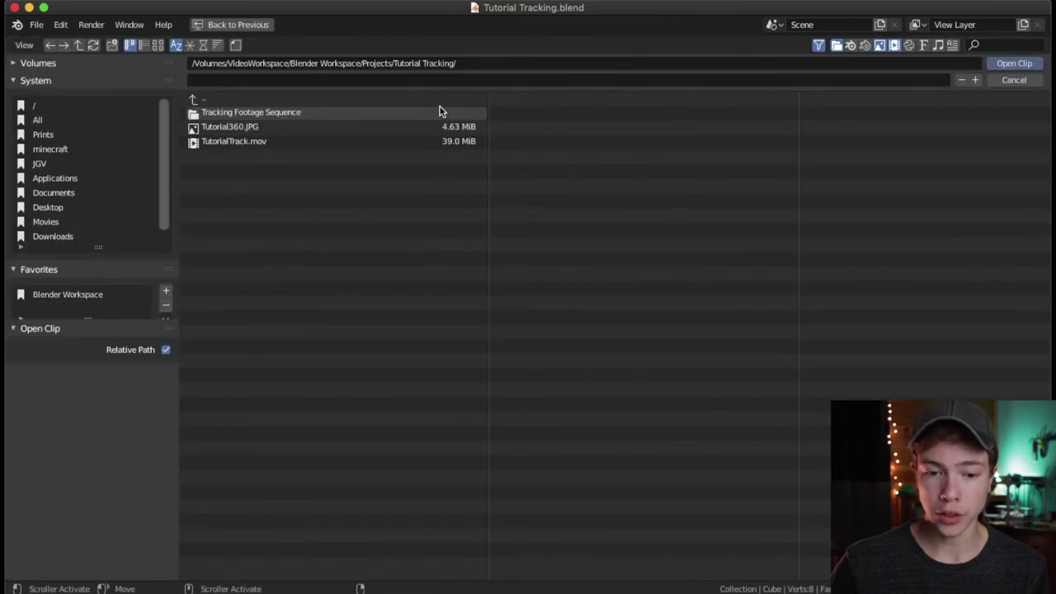
double_click(278, 112)
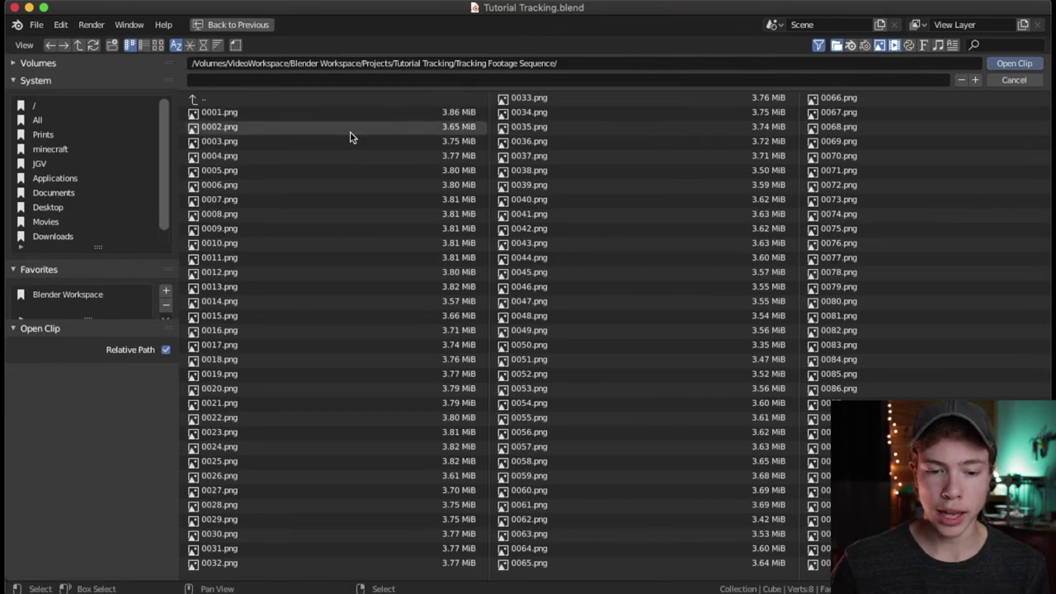
key("a")
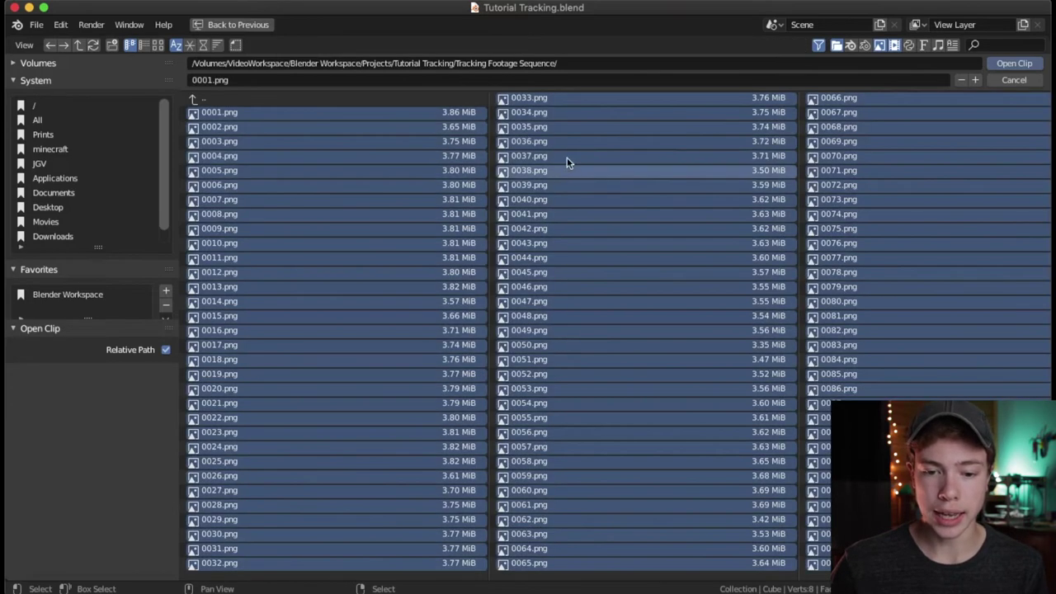
scroll(524, 220, "down", 2)
scroll(523, 220, "up", 2)
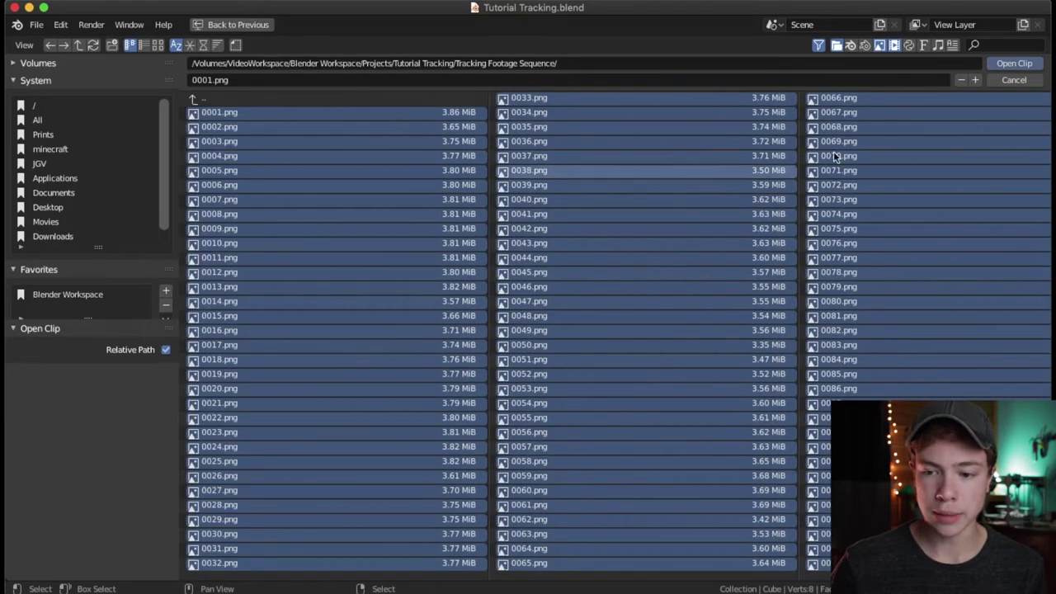
left_click(995, 68)
scroll(503, 218, "down", 3)
middle_click_drag(481, 236, 487, 230)
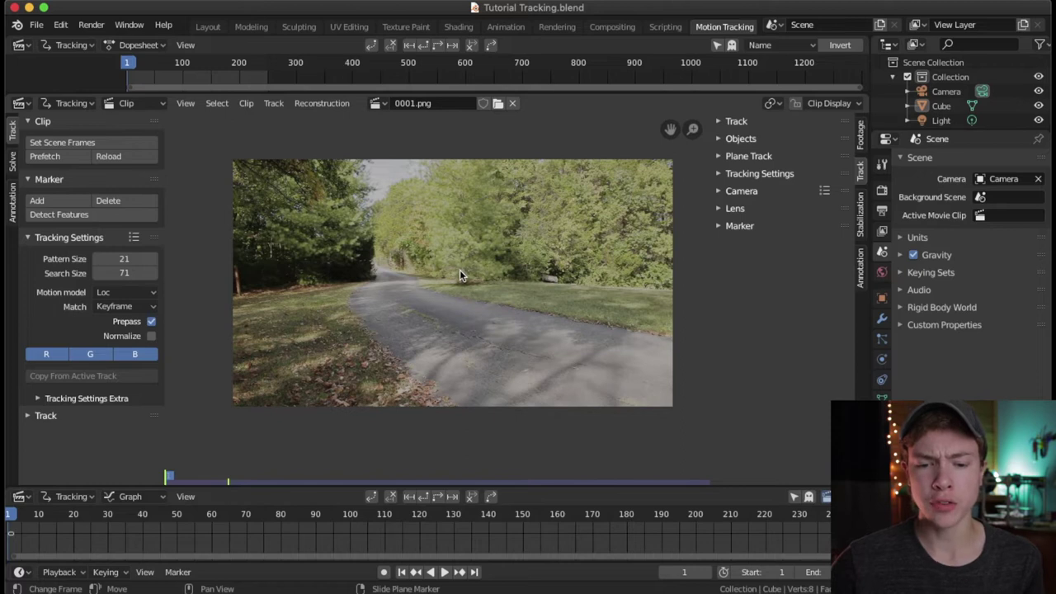
middle_click_drag(435, 273, 439, 274)
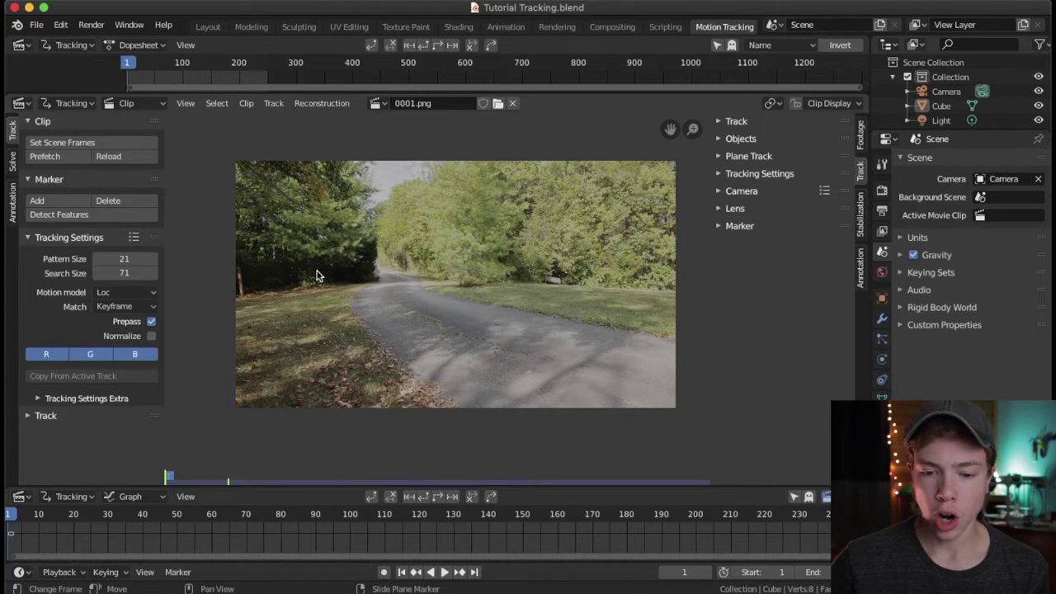
Change the View Transform in the scene's Color Management render settings
scroll(390, 189, "up", 1)
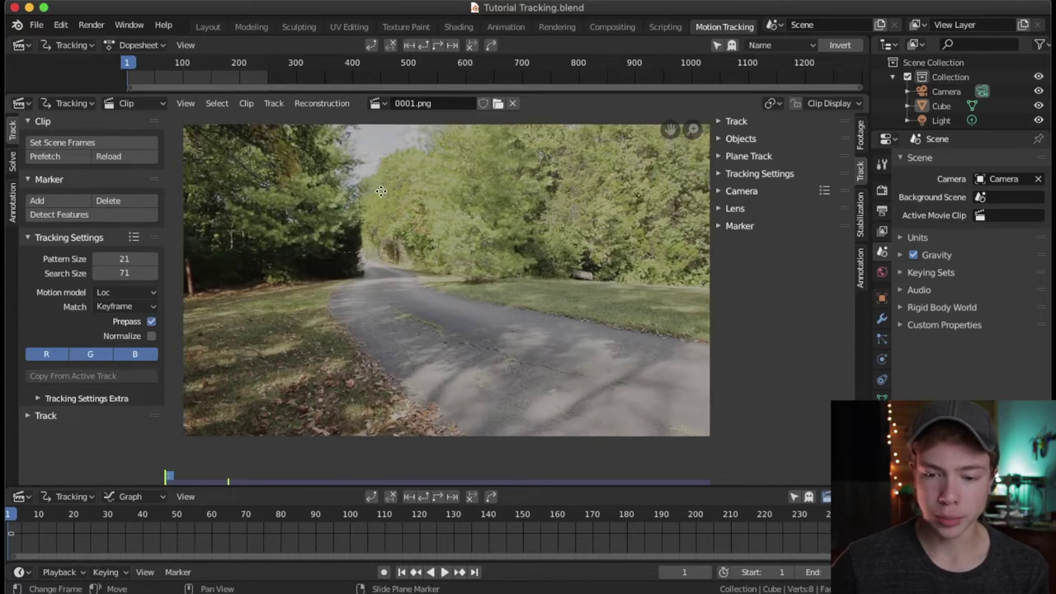
scroll(389, 196, "down", 2)
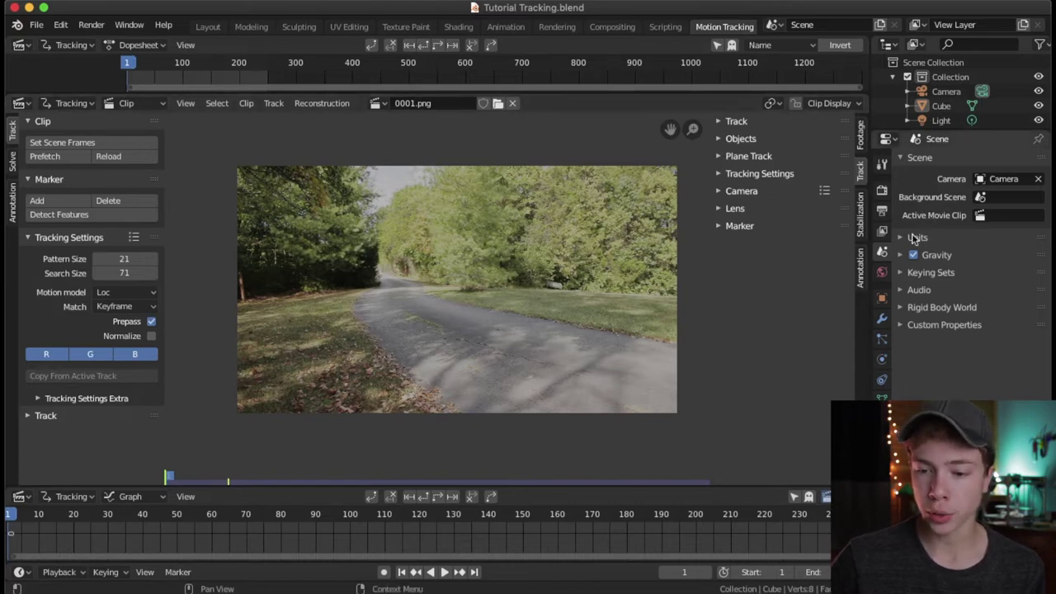
left_click(881, 192)
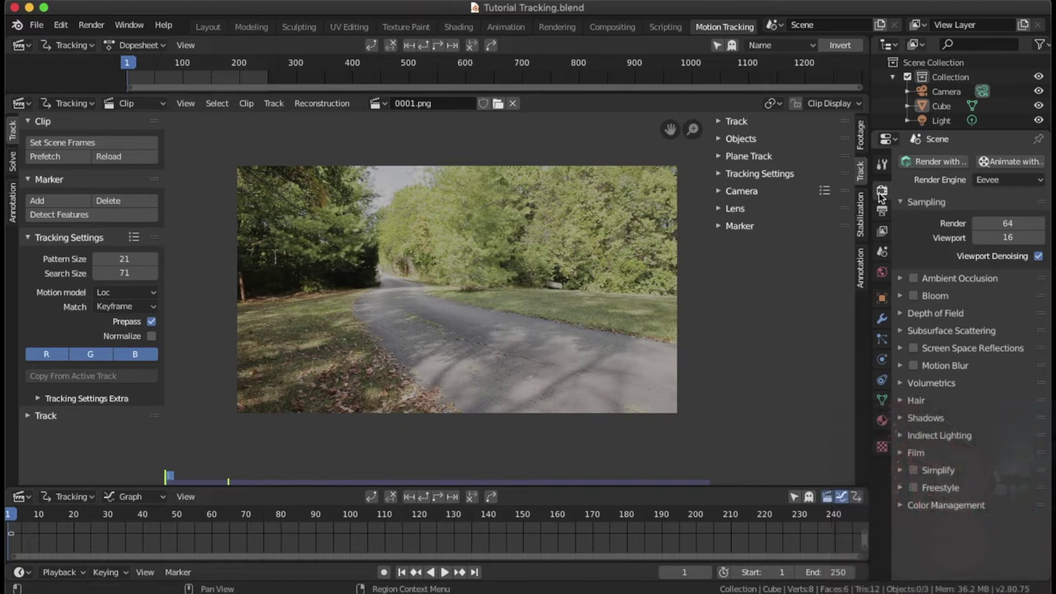
left_click(947, 504)
scroll(985, 495, "down", 2)
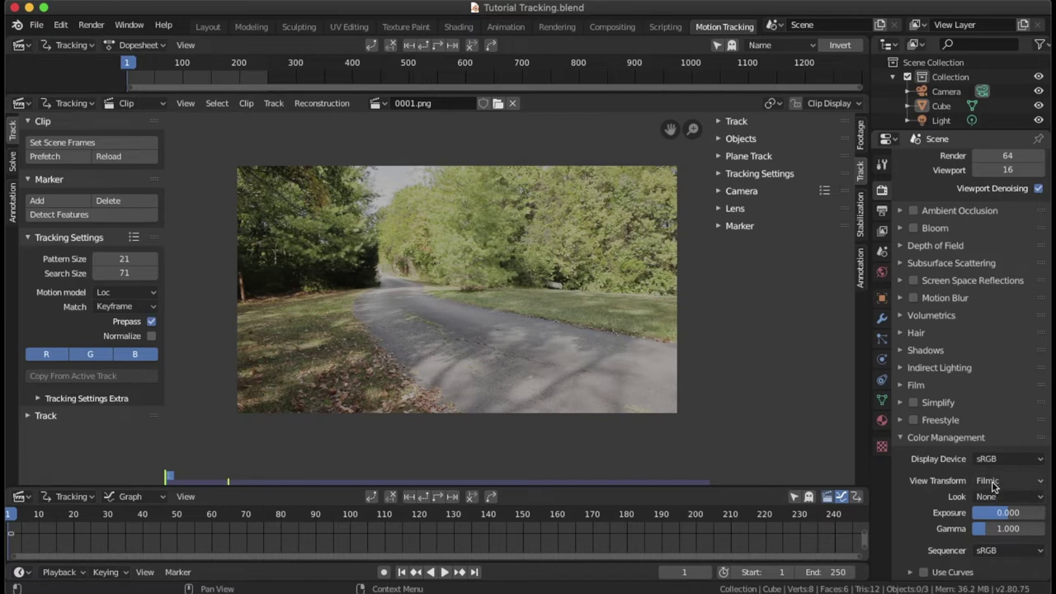
left_click(994, 482)
left_click(919, 498)
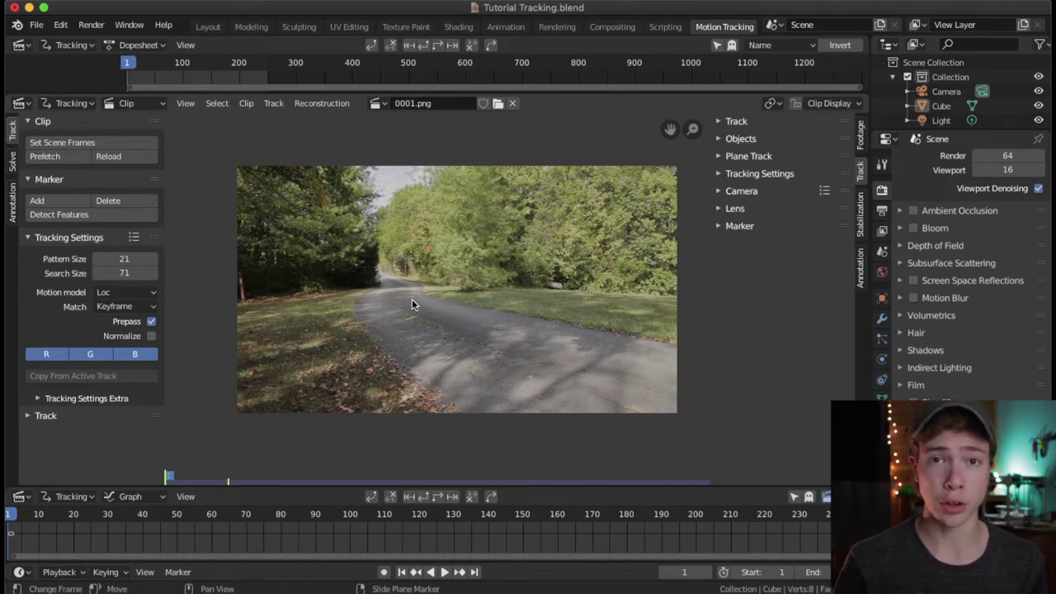
scroll(399, 246, "up", 3)
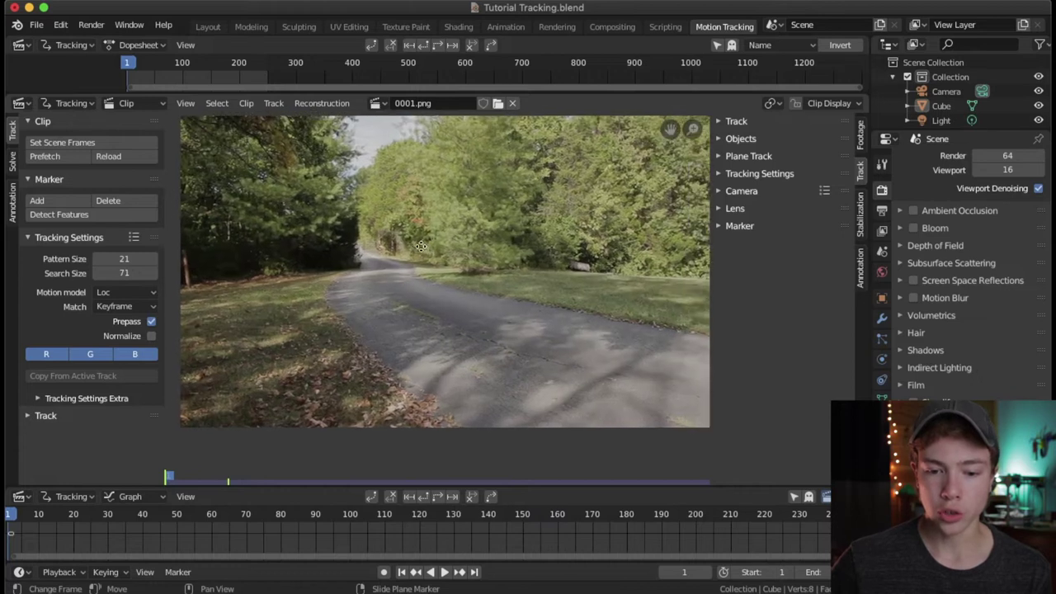
scroll(423, 245, "down", 1)
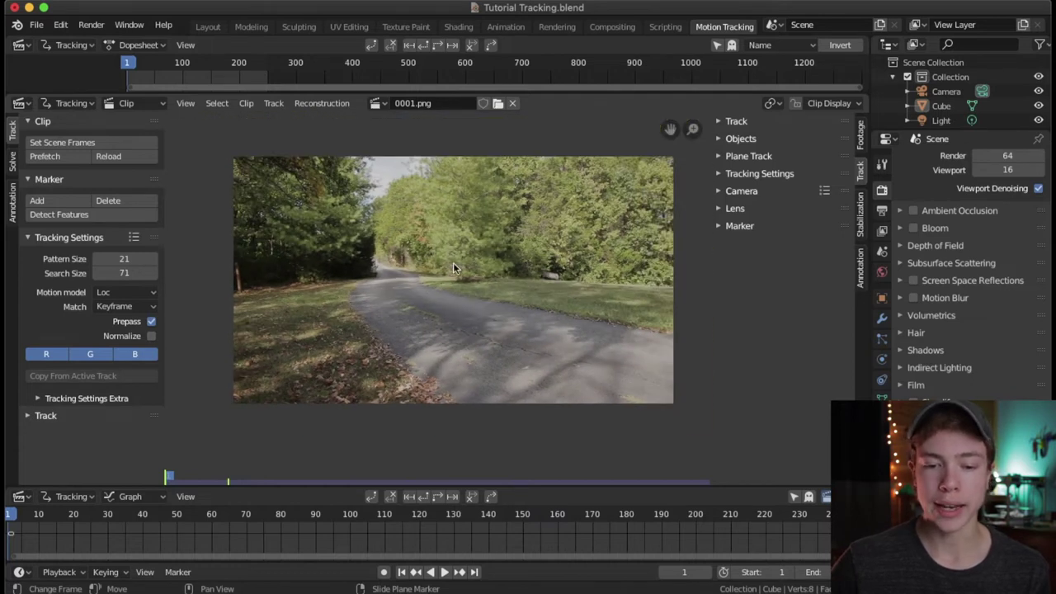
scroll(391, 330, "up", 4)
middle_click_drag(389, 331, 464, 306)
scroll(464, 306, "down", 4)
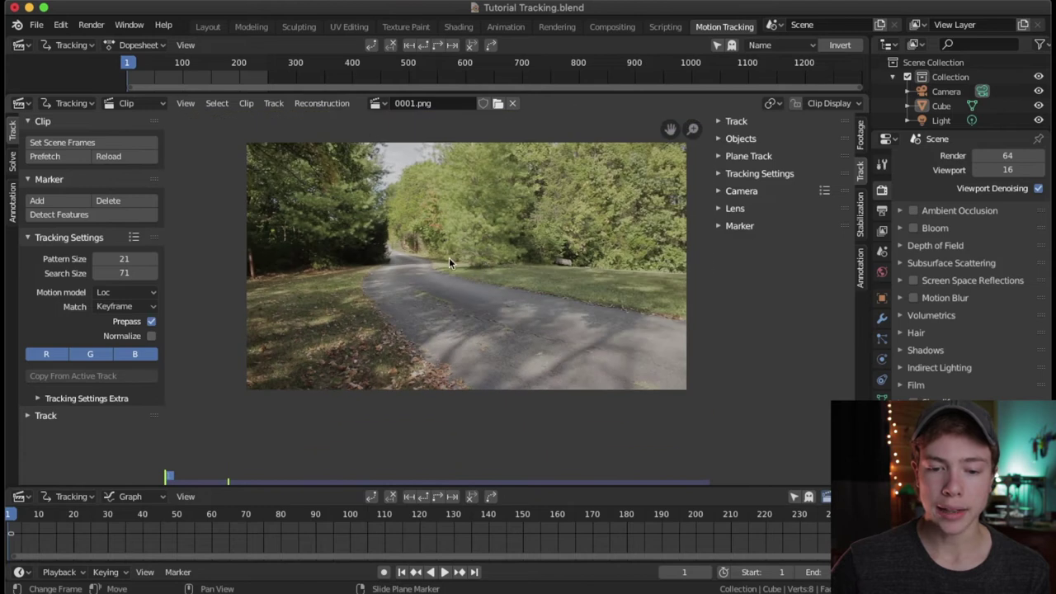
middle_click_drag(450, 263, 440, 272)
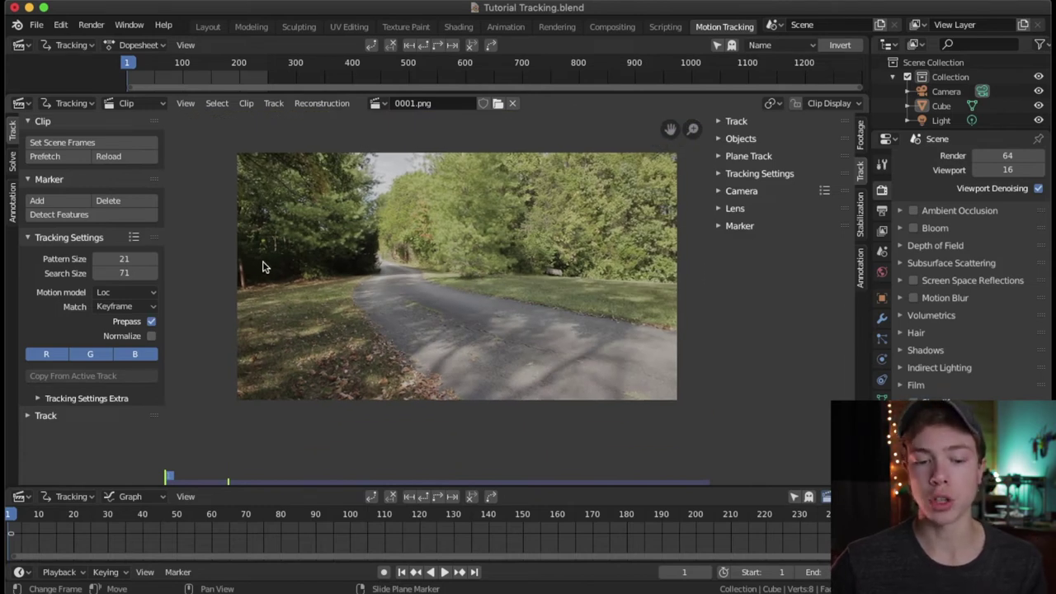
Prefetch the clip's frames into memory and match the scene's frame range to the footage
left_click(51, 158)
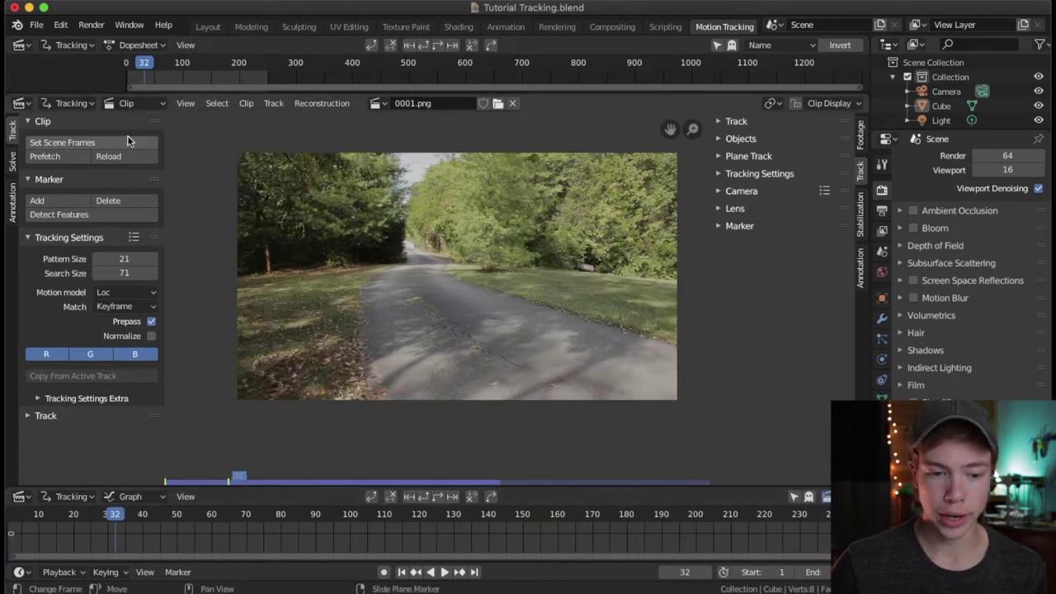
left_click(99, 144)
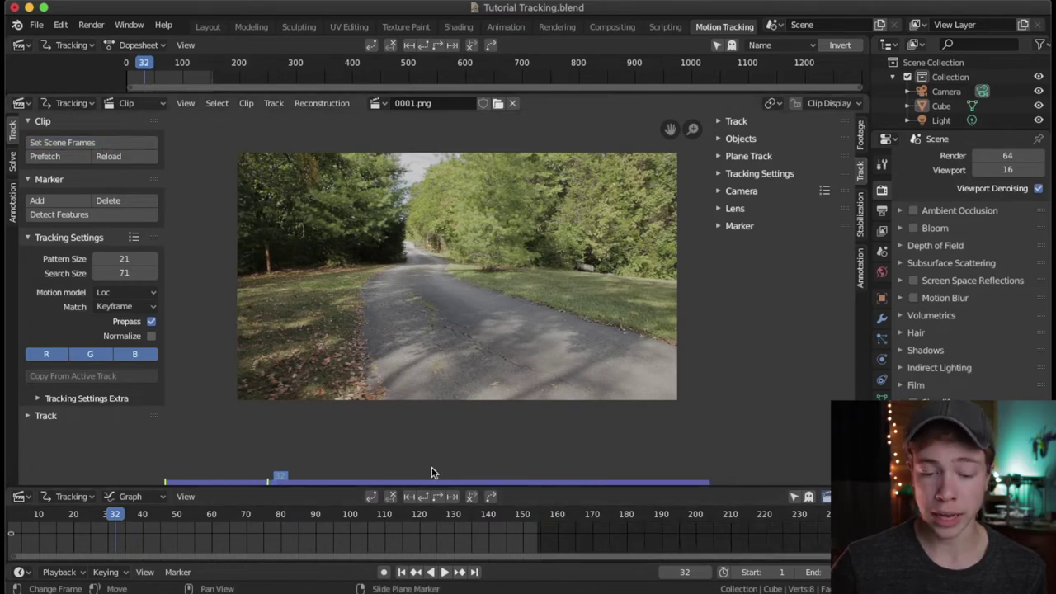
Play back the cached footage from the start to review the camera movement along the road
key("shift+Left")
key("space")
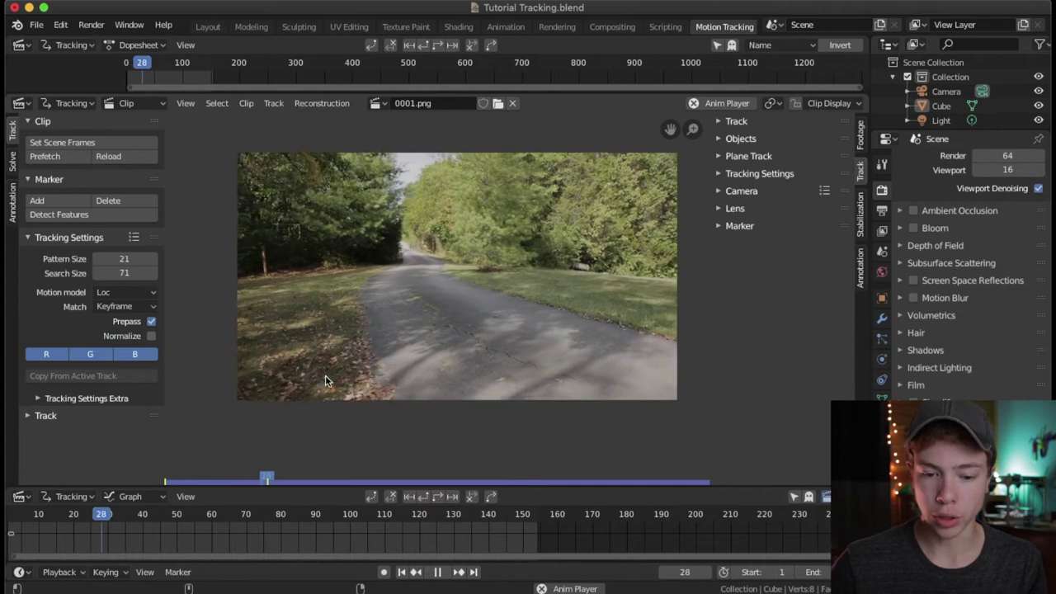
scroll(495, 318, "up", 1)
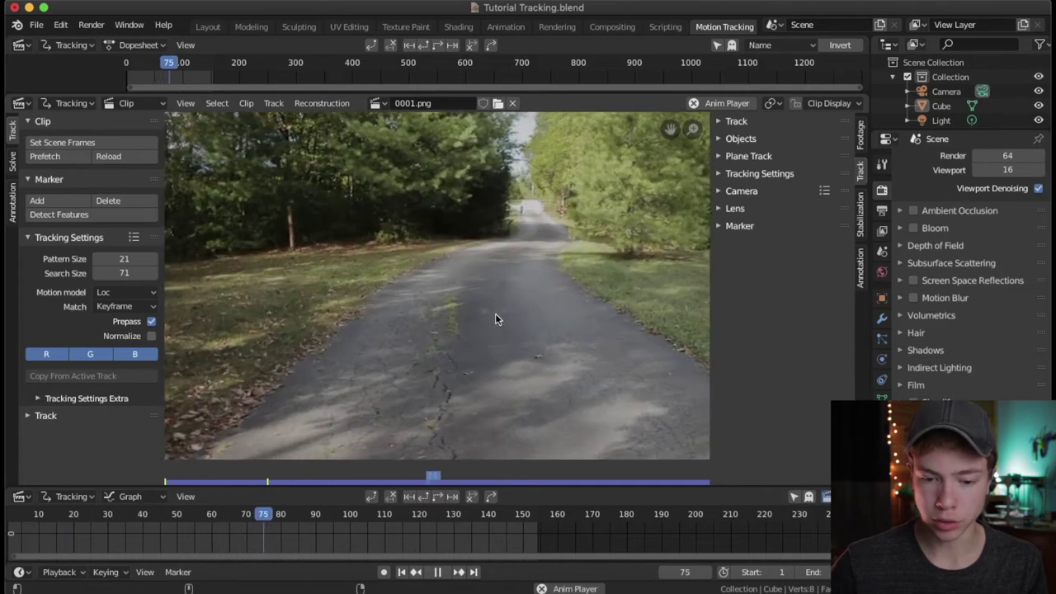
key("space")
Make the Dopesheet area slightly taller and switch the tracking Graph area to a Timeline editor
left_click_drag(561, 92, 560, 103)
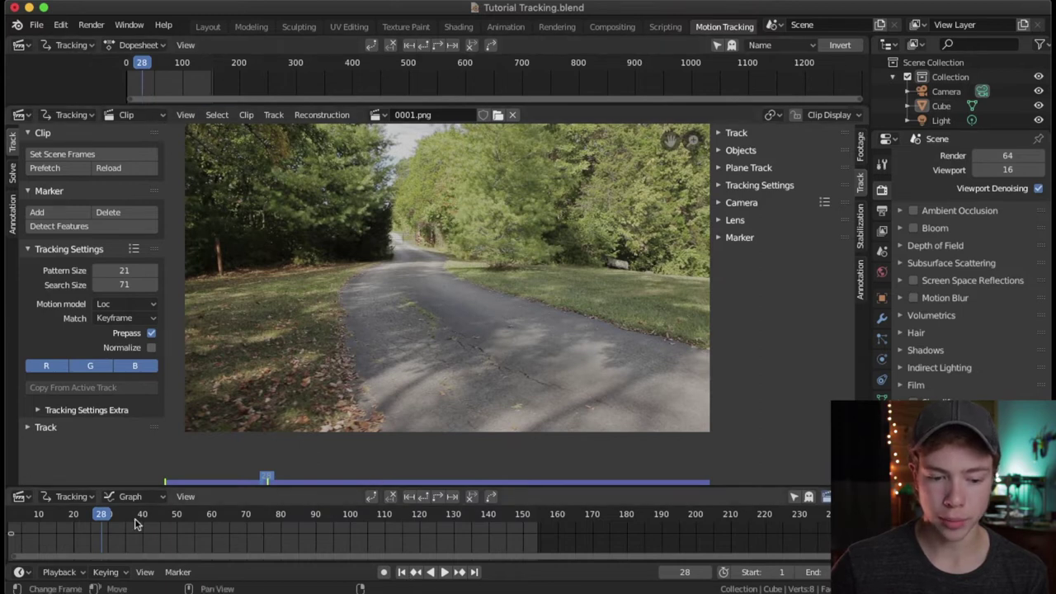
left_click(188, 497)
left_click(239, 500)
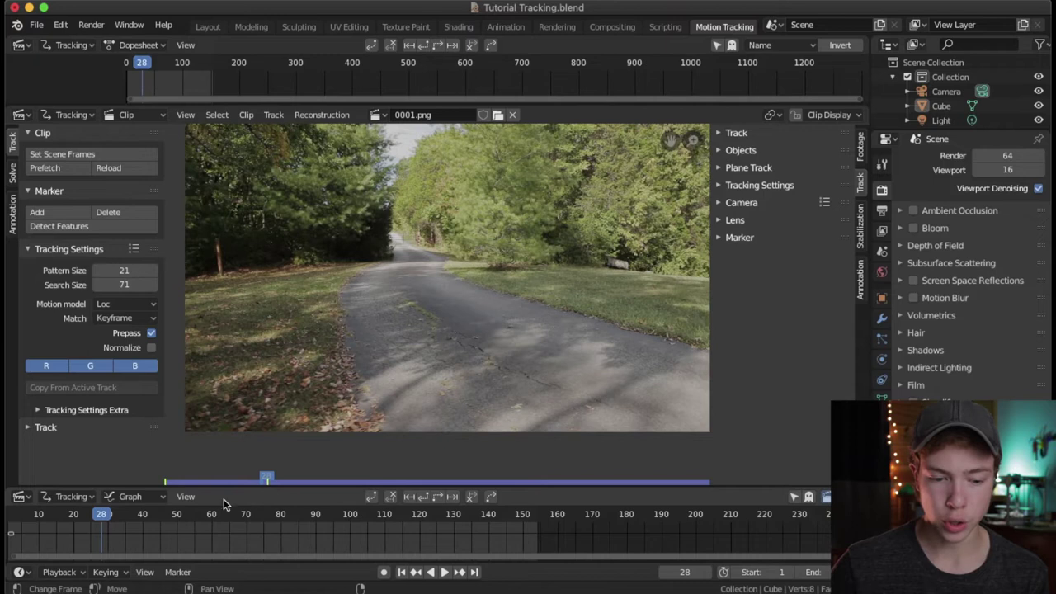
left_click(18, 500)
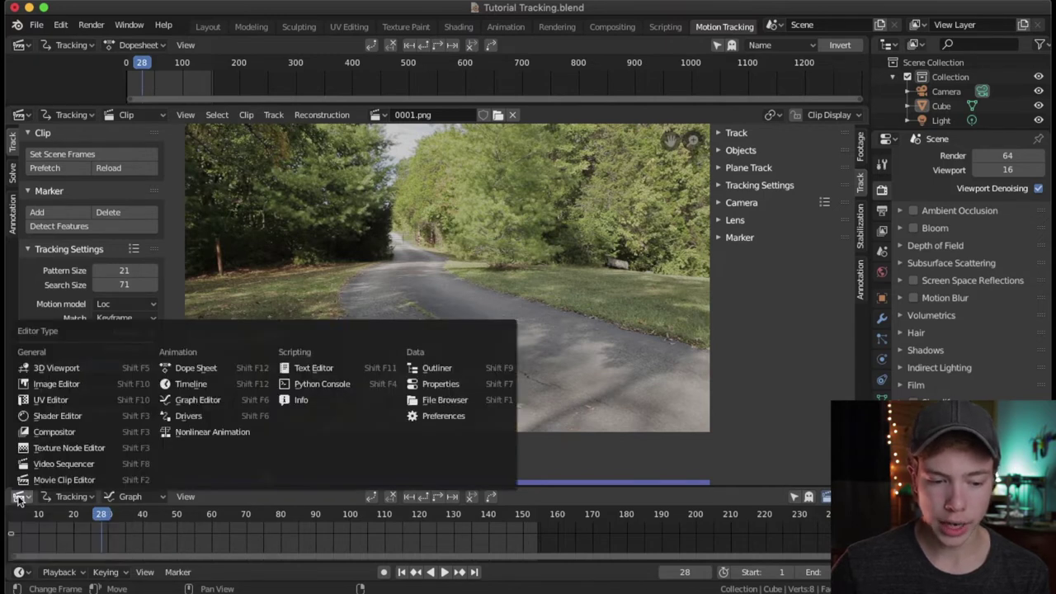
left_click(18, 499)
left_click(19, 498)
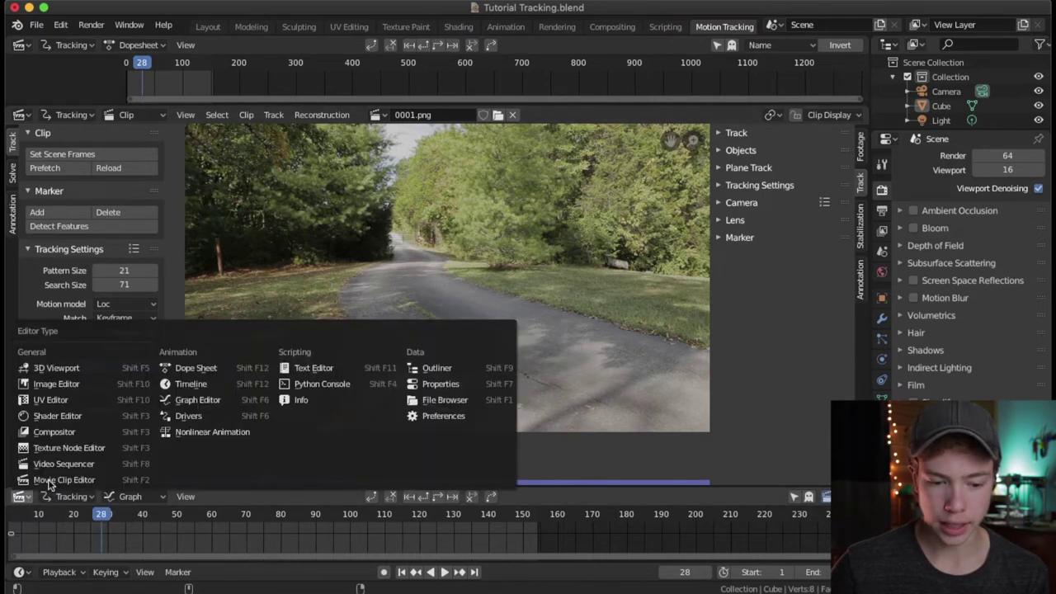
left_click(213, 384)
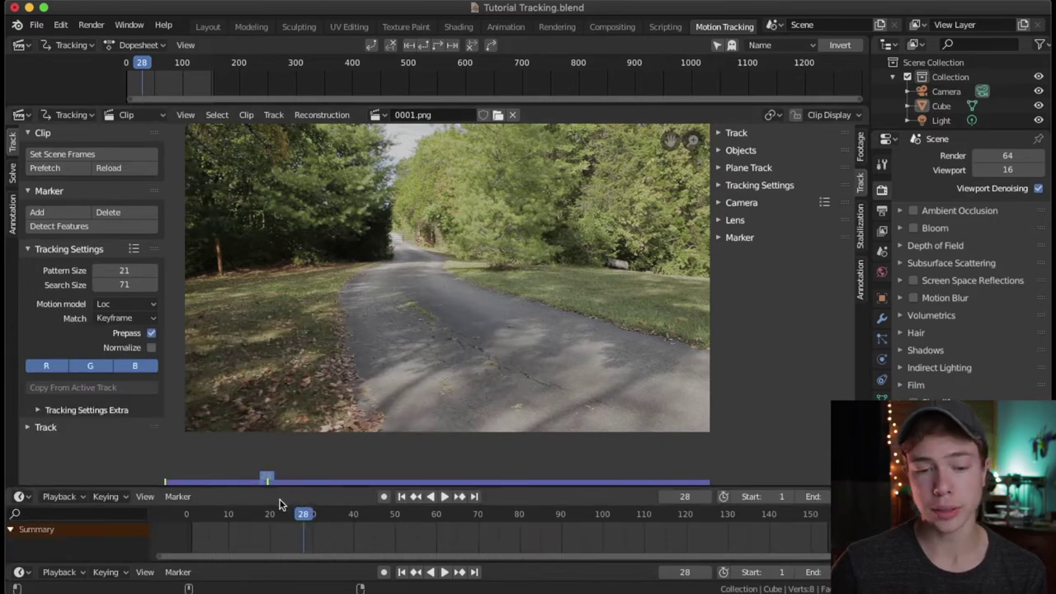
Play and scrub through the footage to frame 56 to examine the road surface for trackable details
key("space")
left_click_drag(402, 534, 472, 517)
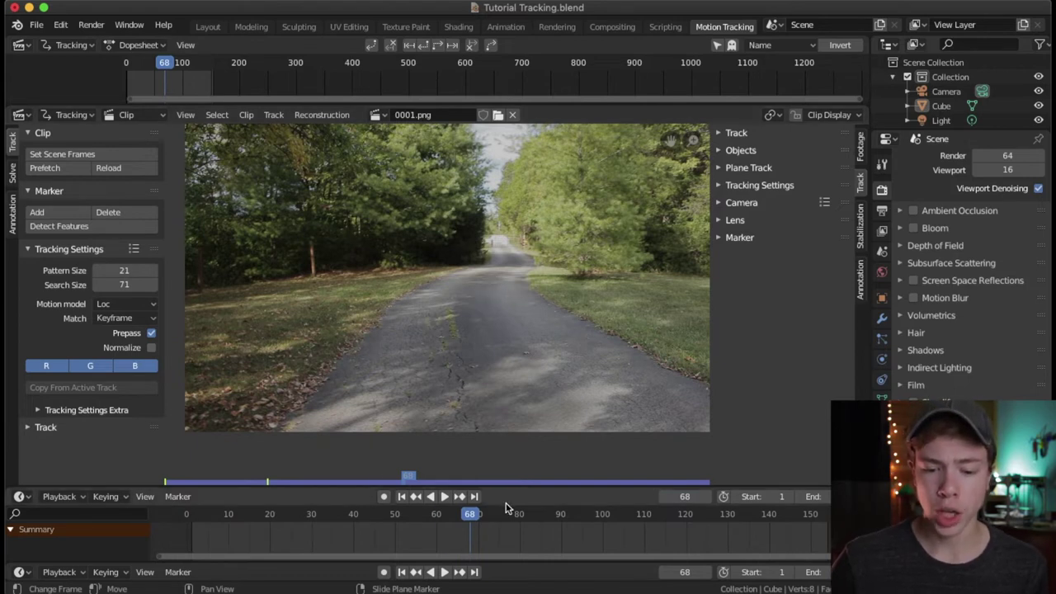
left_click(445, 513)
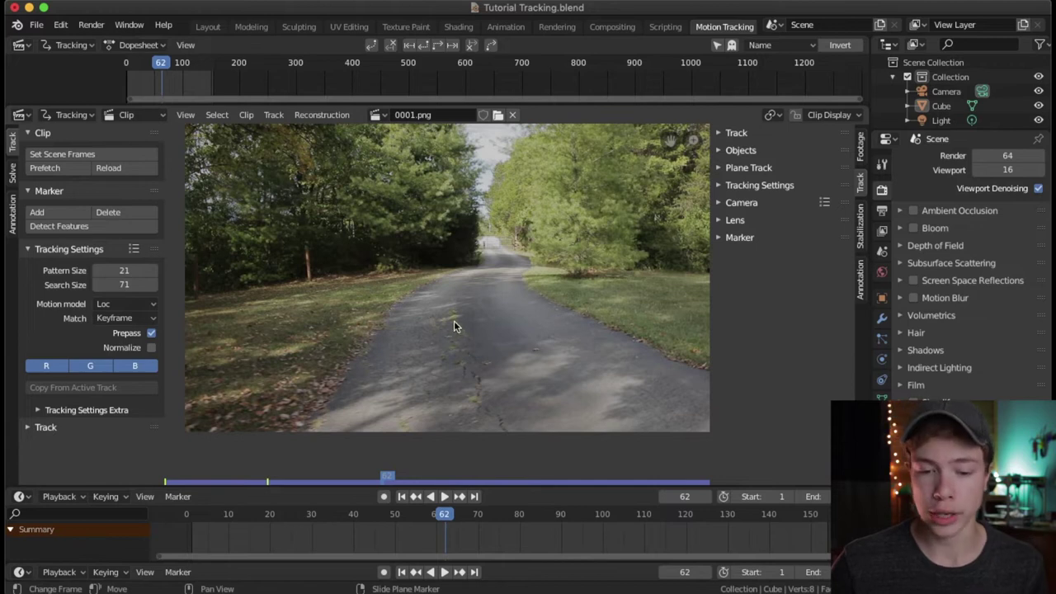
left_click_drag(437, 518, 418, 518)
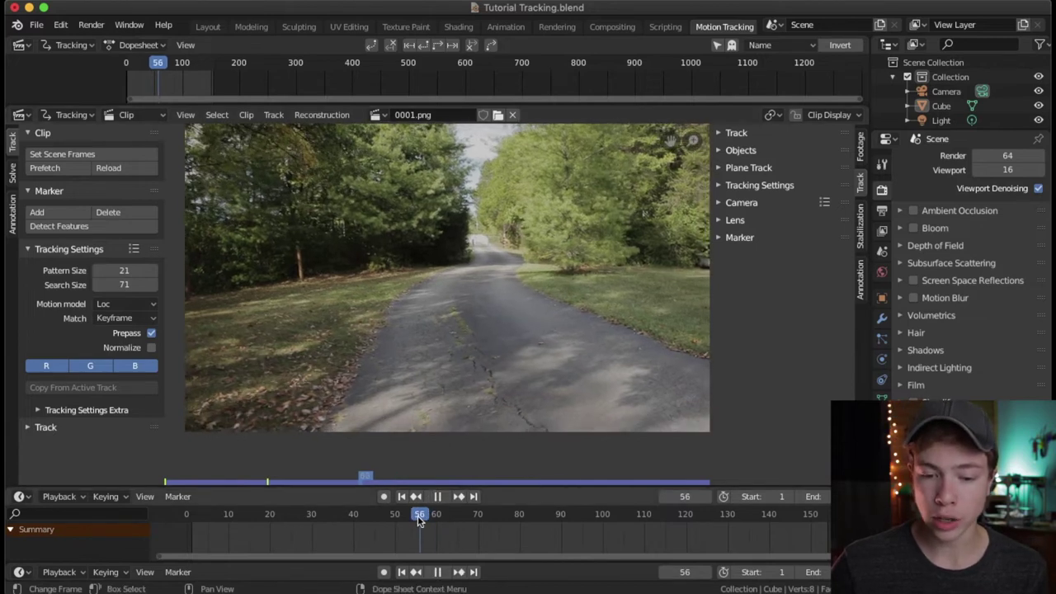
Examine the small leaf on the sunlit asphalt up close at frame 56 as a possible tracking feature
scroll(492, 370, "up", 5)
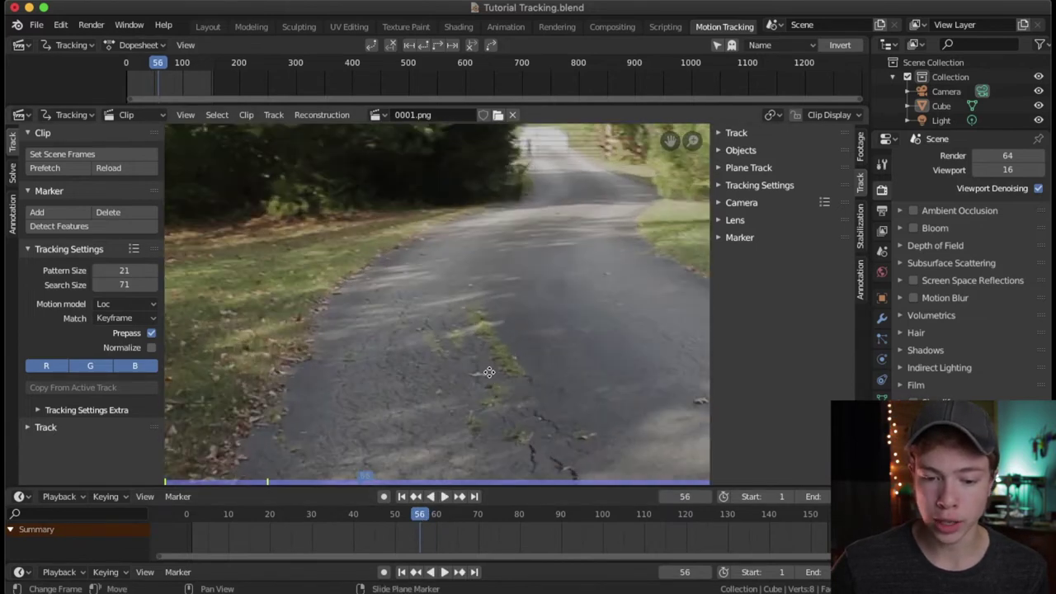
scroll(406, 322, "up", 4)
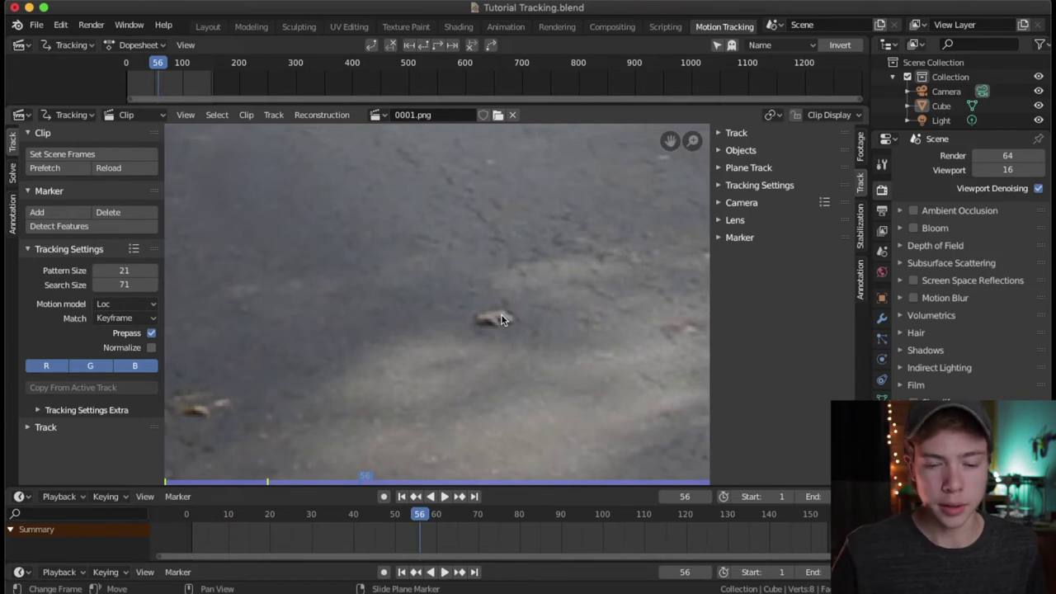
scroll(535, 302, "up", 4)
middle_click_drag(536, 322, 399, 234)
scroll(375, 240, "down", 3)
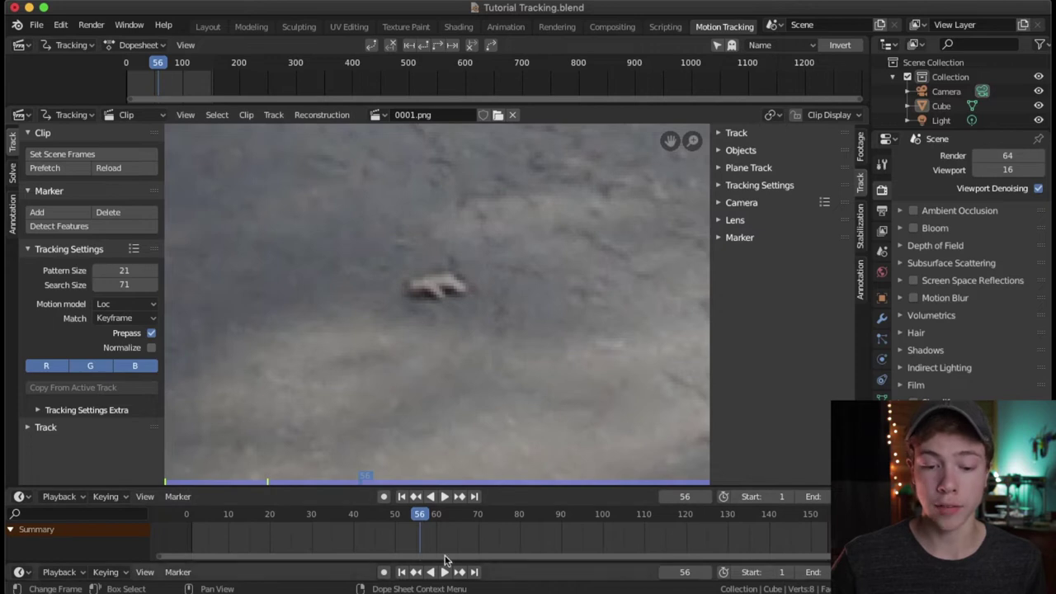
Scrub the footage back to frame 1 and inspect how clearly the same leaf shows on the road
left_click_drag(421, 519, 380, 518)
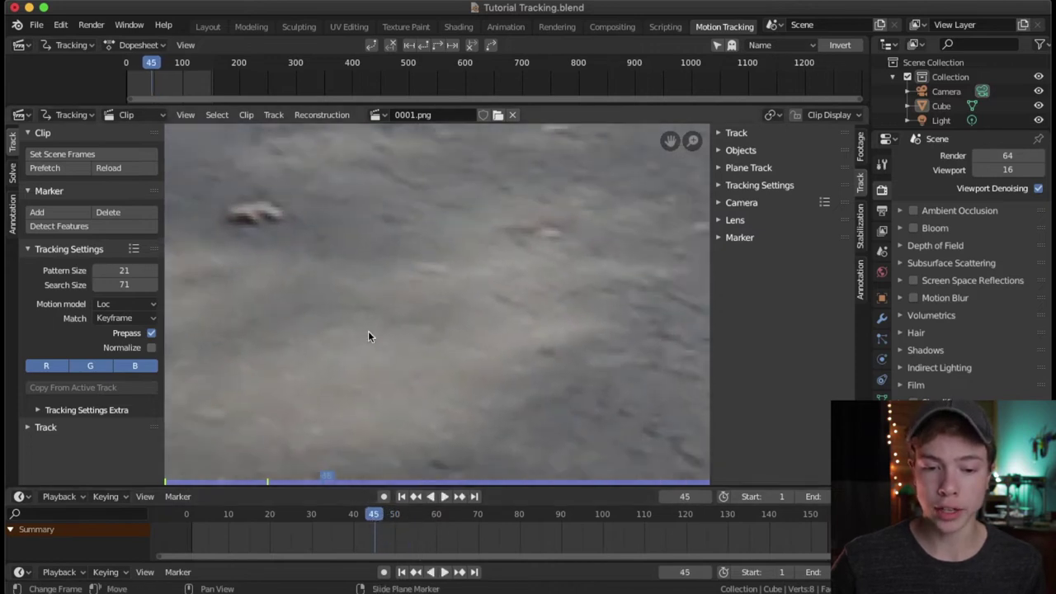
key("space")
left_click(376, 517)
left_click_drag(376, 517, 191, 505)
scroll(368, 305, "up", 7)
scroll(416, 264, "up", 2)
middle_click_drag(364, 237, 540, 408)
scroll(416, 263, "up", 5)
scroll(422, 236, "down", 4)
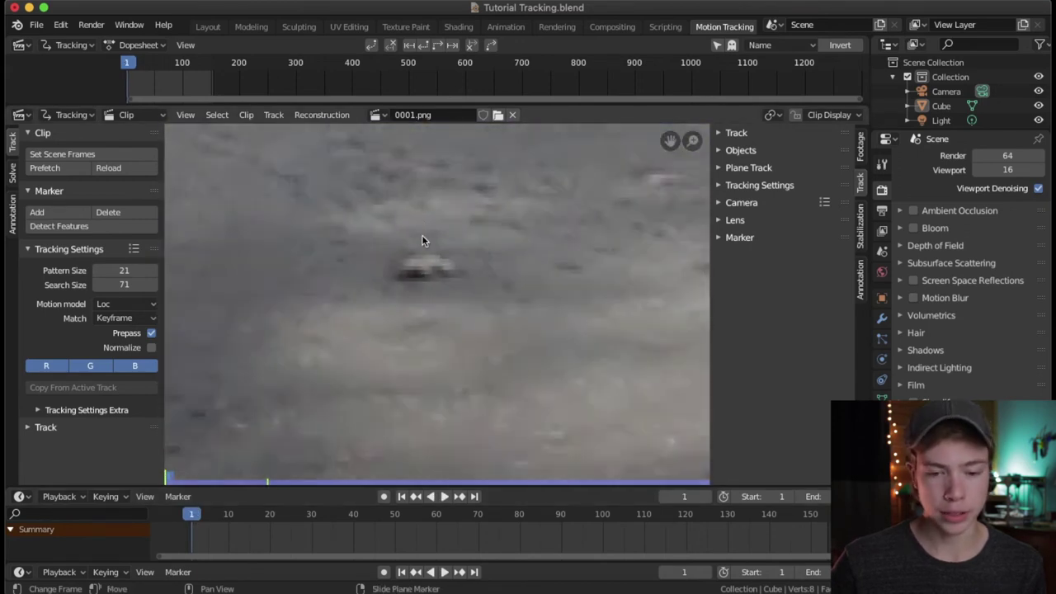
Go to frame 152 near the clip's end and place a tracking marker centred on the leaf
key("space")
left_click_drag(207, 508, 789, 559)
key("space")
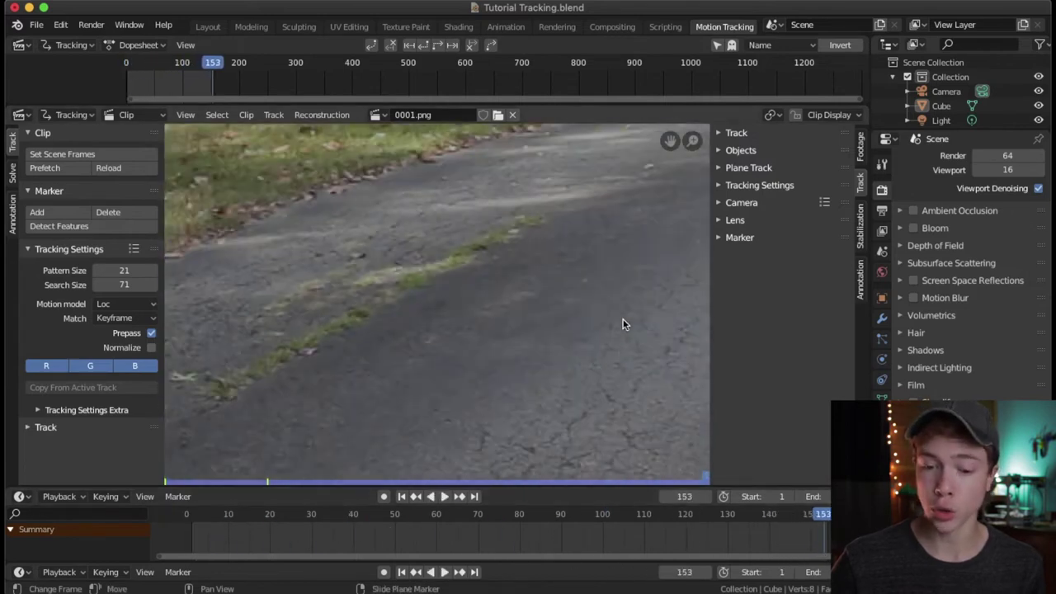
scroll(422, 292, "up", 4)
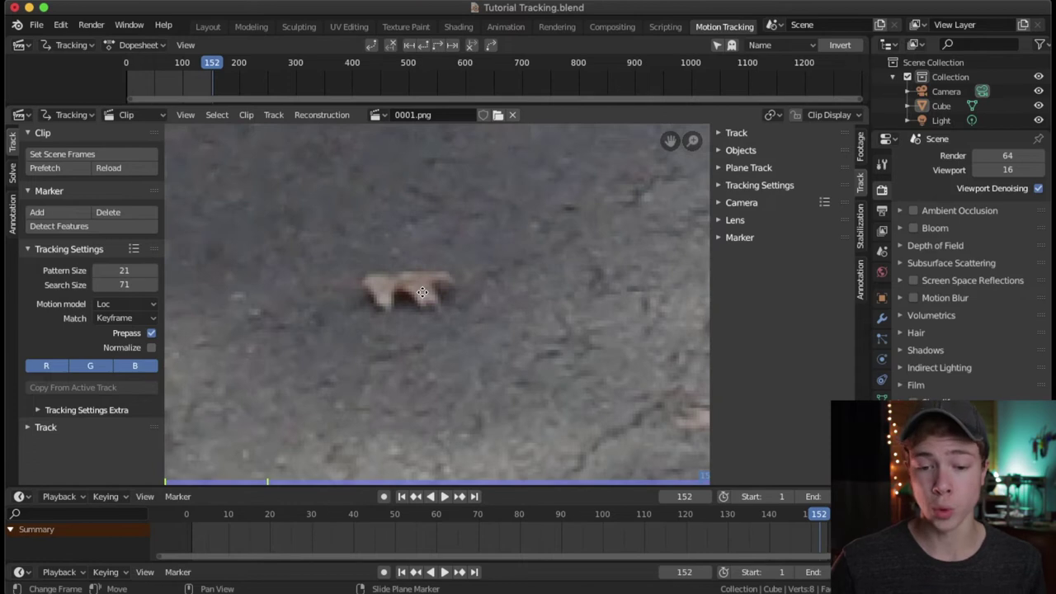
scroll(422, 292, "down", 5)
scroll(462, 297, "up", 4)
middle_click_drag(415, 291, 442, 302)
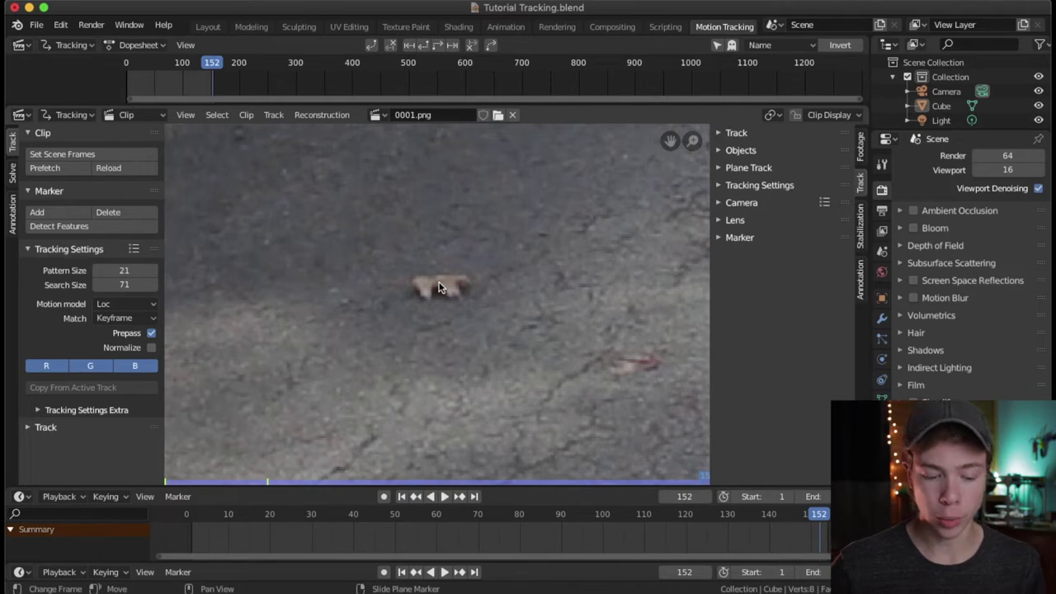
left_click(438, 286, "ctrl")
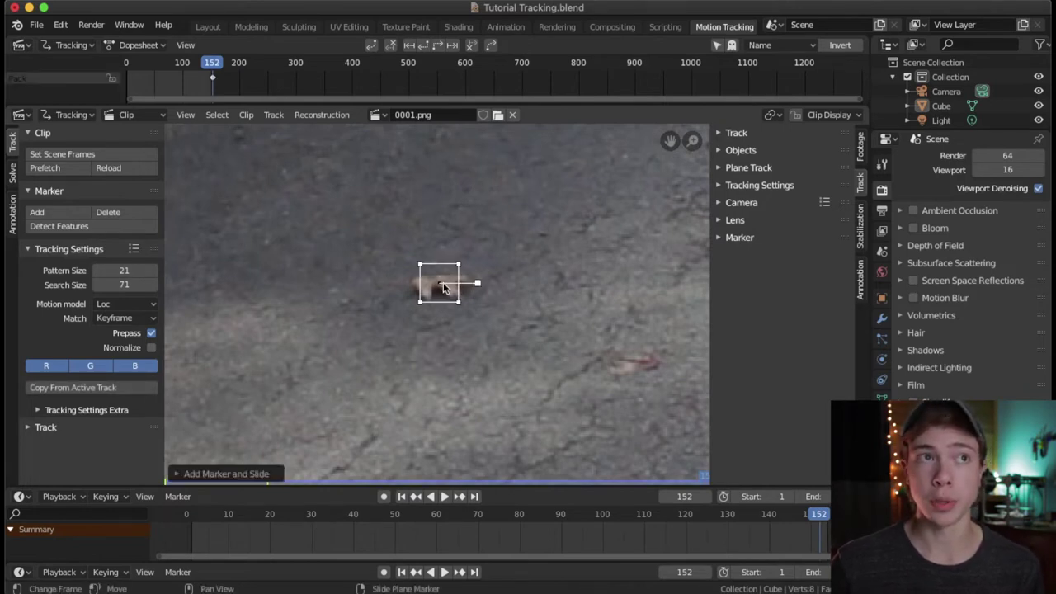
mouse_move(451, 289)
left_mouse_down()
mouse_move(427, 286)
mouse_move(445, 287)
left_mouse_up()
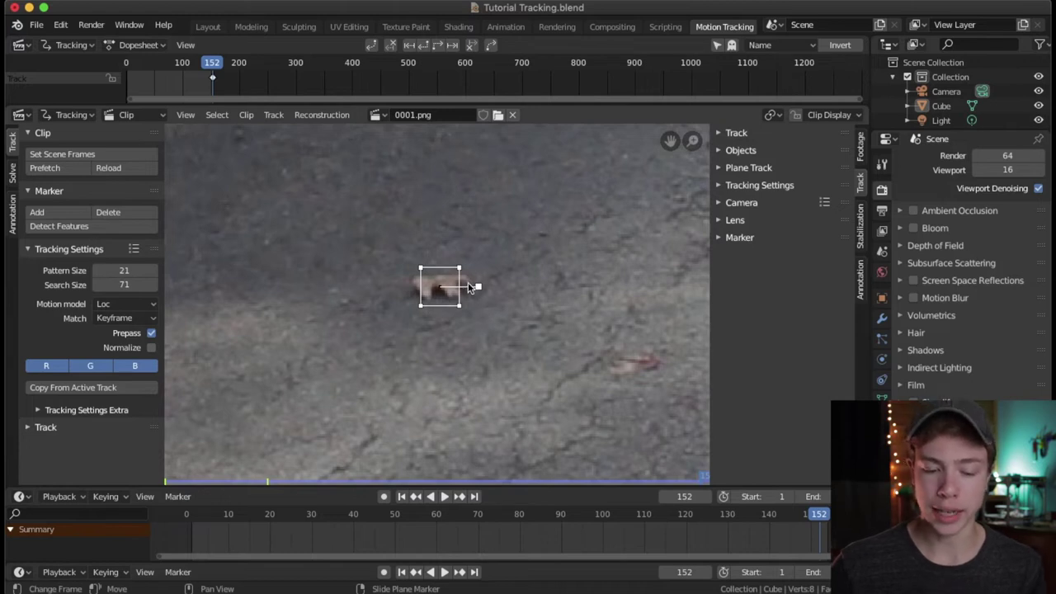
Scale the marker's pattern area horizontally and vertically into a wide rectangle closely framing the leaf
key("s")
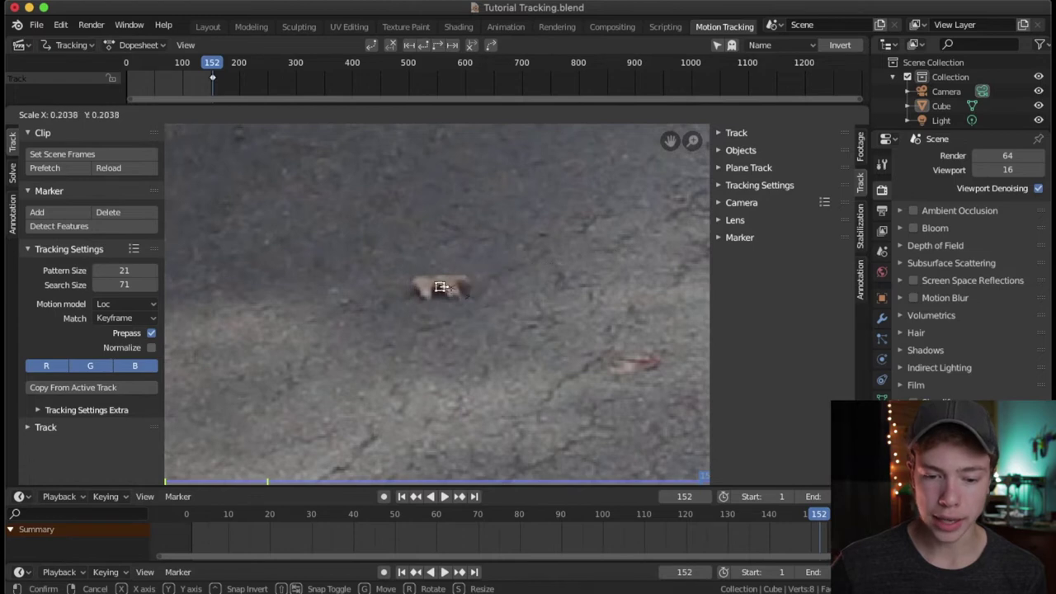
left_click(574, 258)
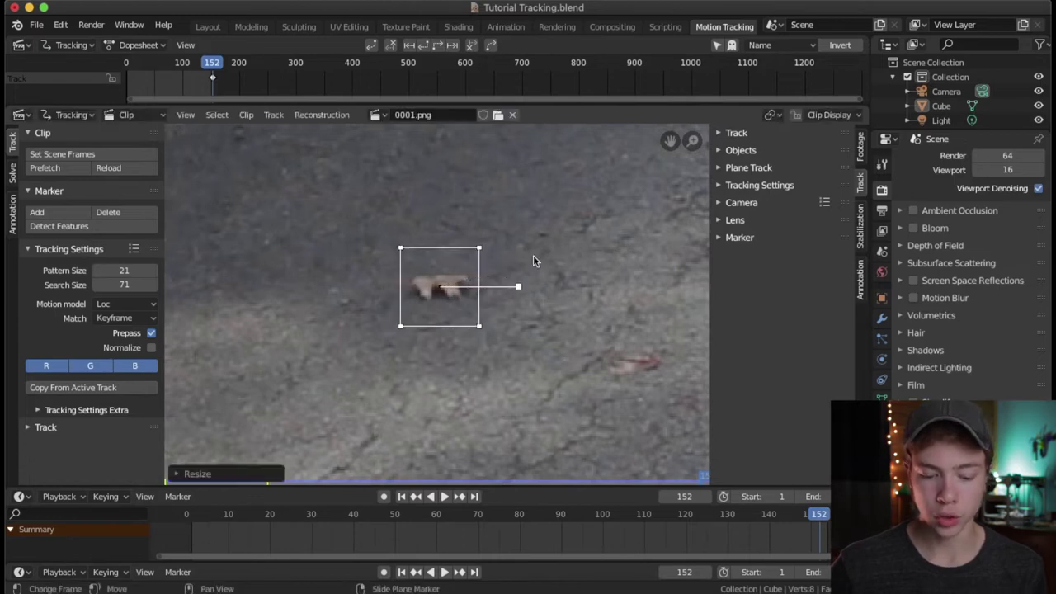
key("s")
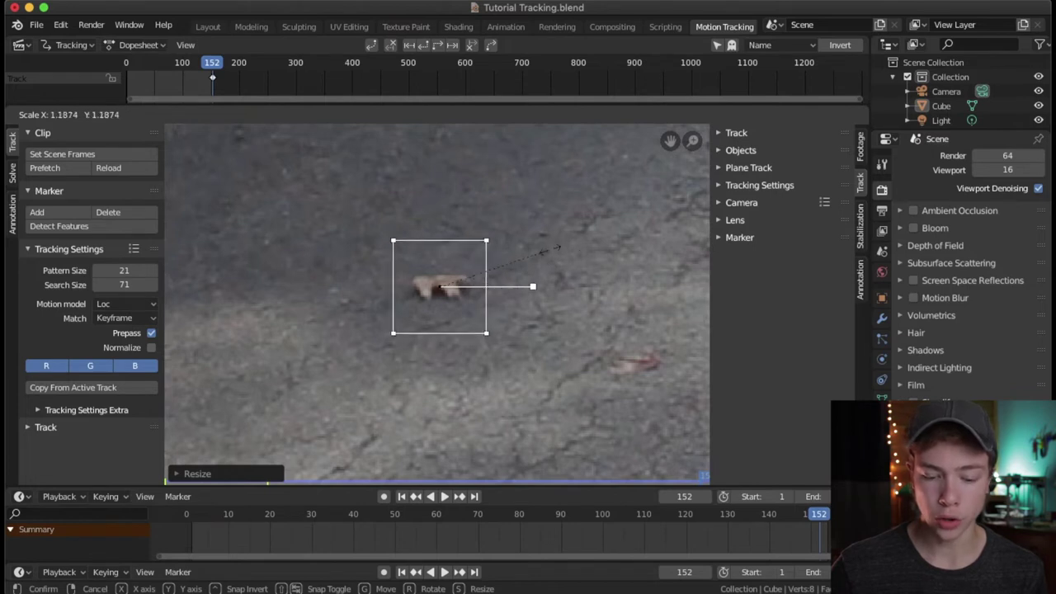
key("y")
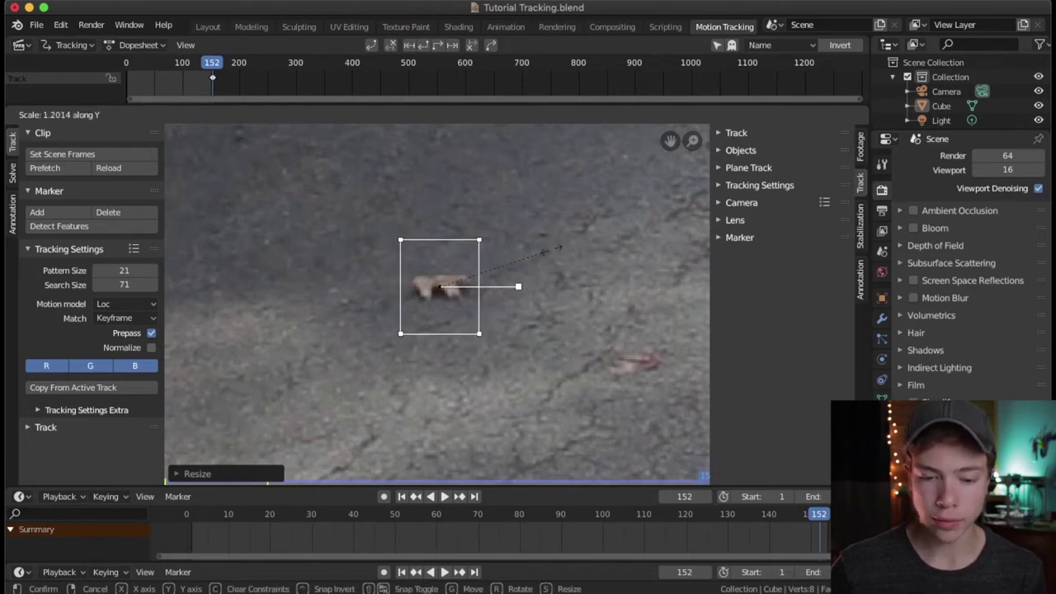
key("x")
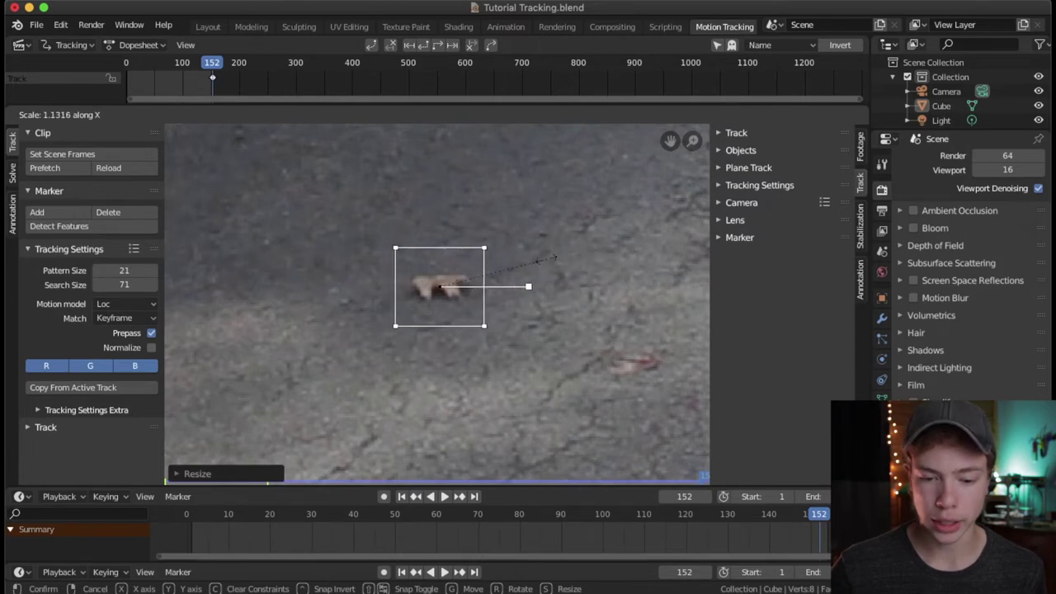
left_click(554, 258)
key("s")
key("y")
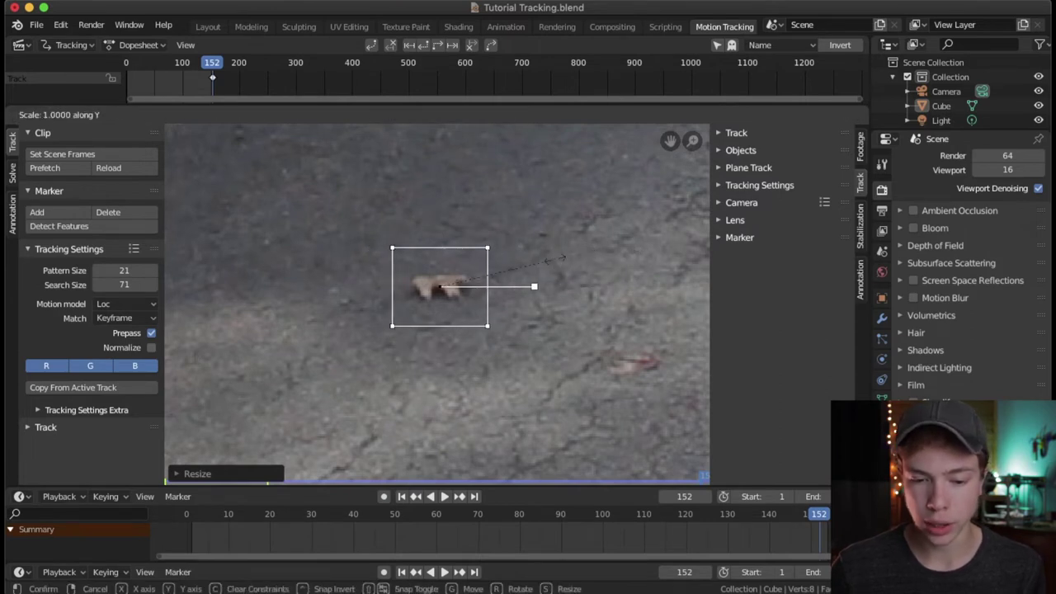
left_click(554, 260)
key("s")
key("x")
left_click(540, 263)
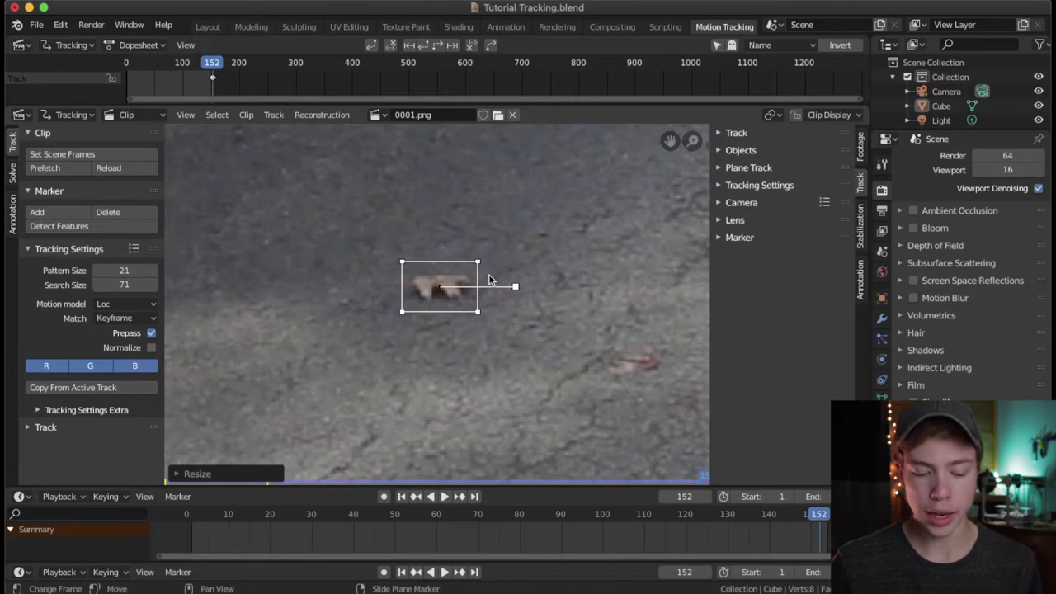
Display the marker's search area, shrink it to the pattern's size and compare it with the leaf's movement at frame 145
key("alt+s")
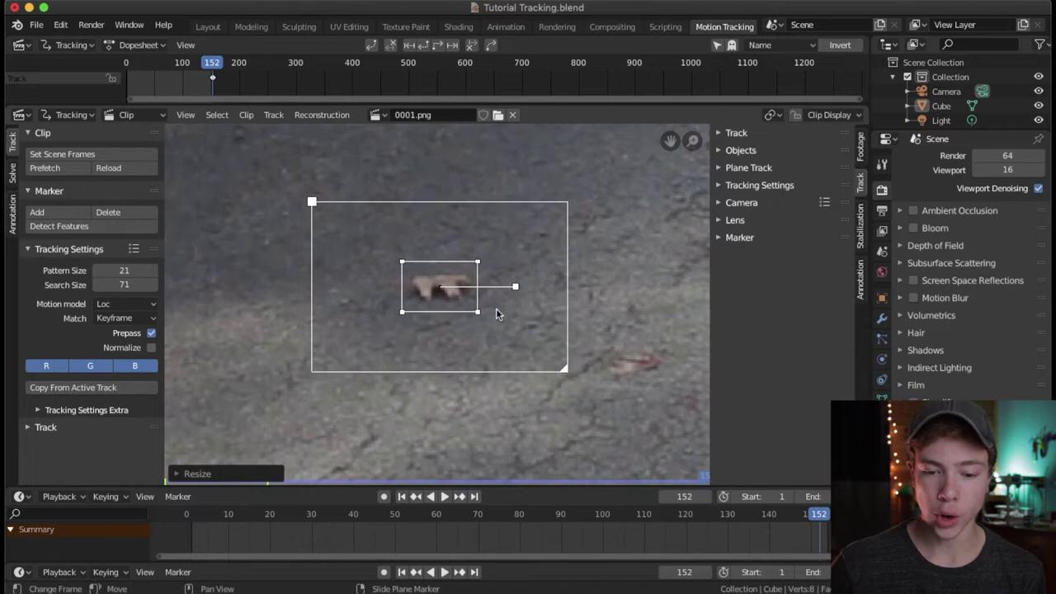
mouse_move(561, 371)
left_mouse_down()
mouse_move(530, 333)
mouse_move(479, 313)
left_mouse_up()
left_click_drag(800, 523, 792, 524)
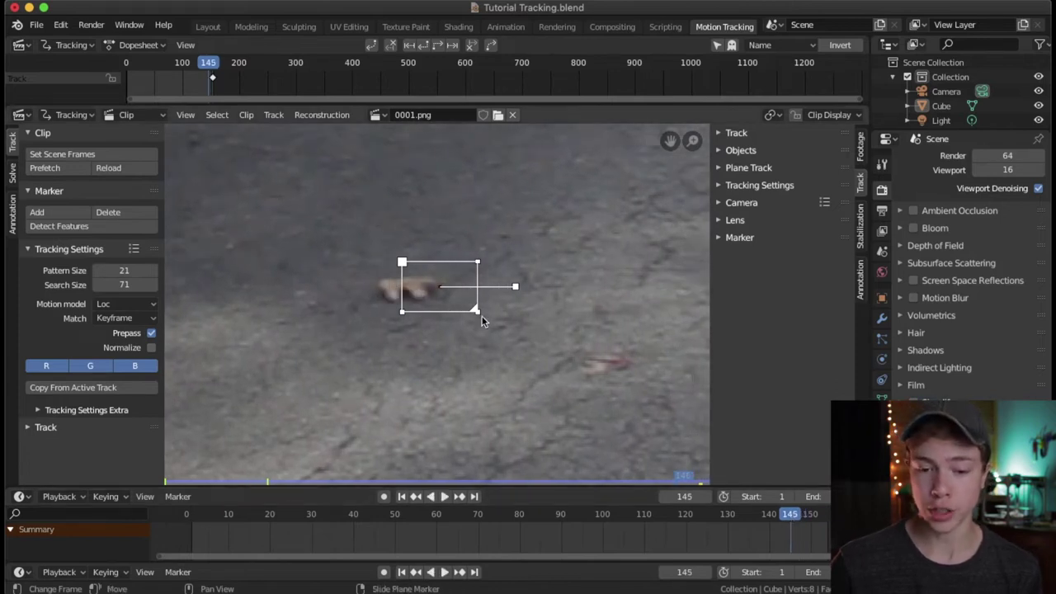
Enlarge the marker's search area so it leaves generous room around the leaf at frame 154
mouse_move(479, 313)
left_mouse_down()
mouse_move(534, 371)
mouse_move(514, 350)
left_mouse_up()
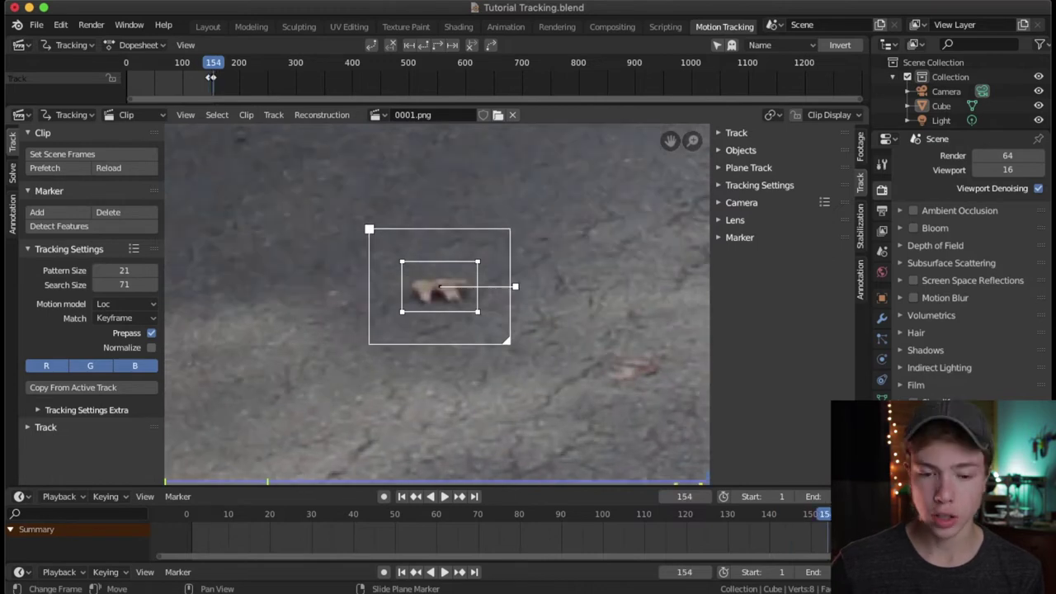
key("alt+s")
key("alt+s")
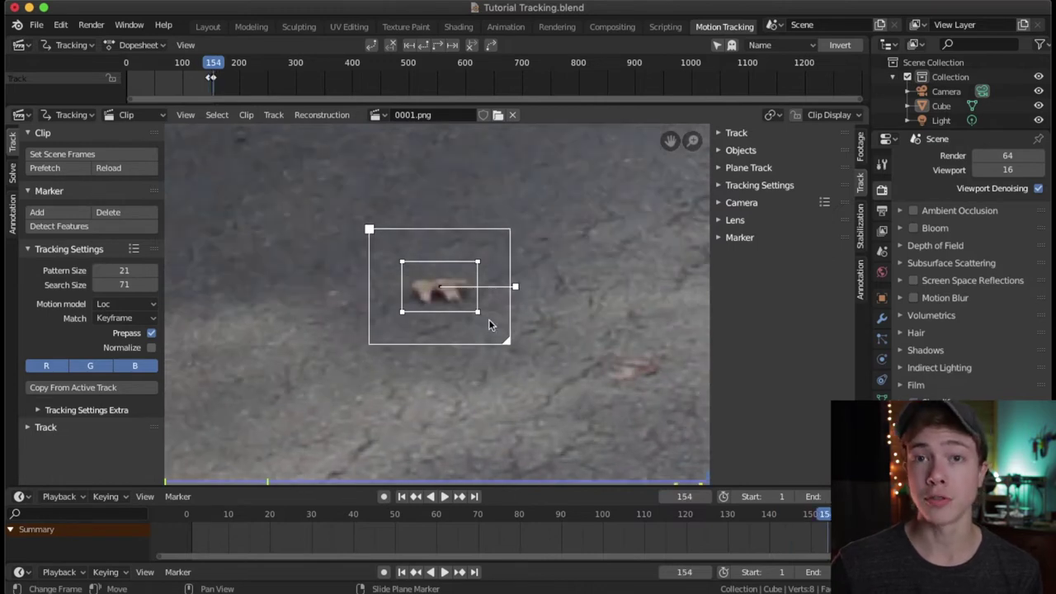
left_click_drag(523, 351, 544, 356)
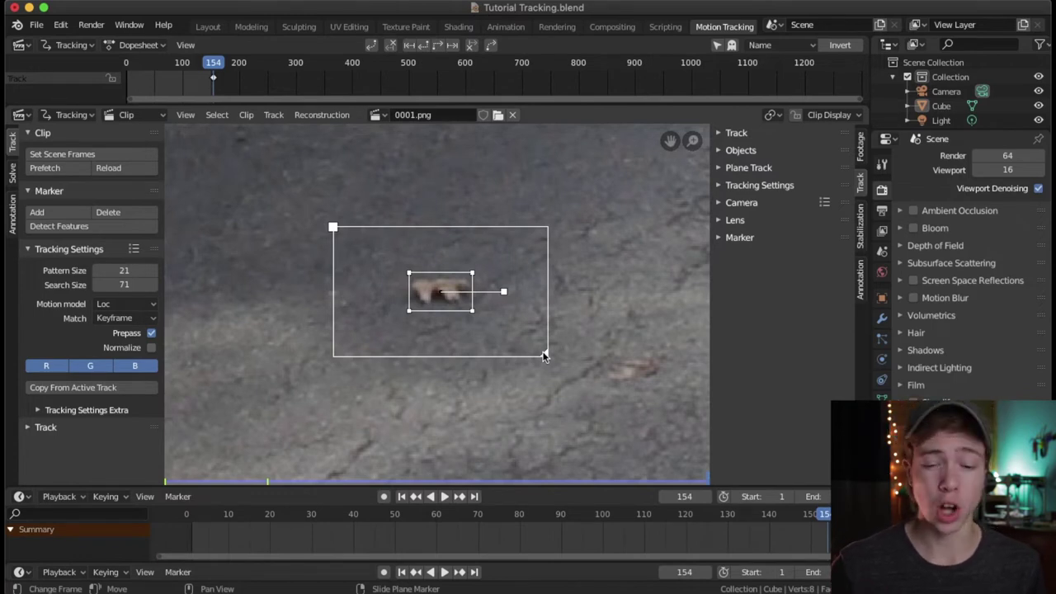
left_click_drag(546, 355, 562, 370)
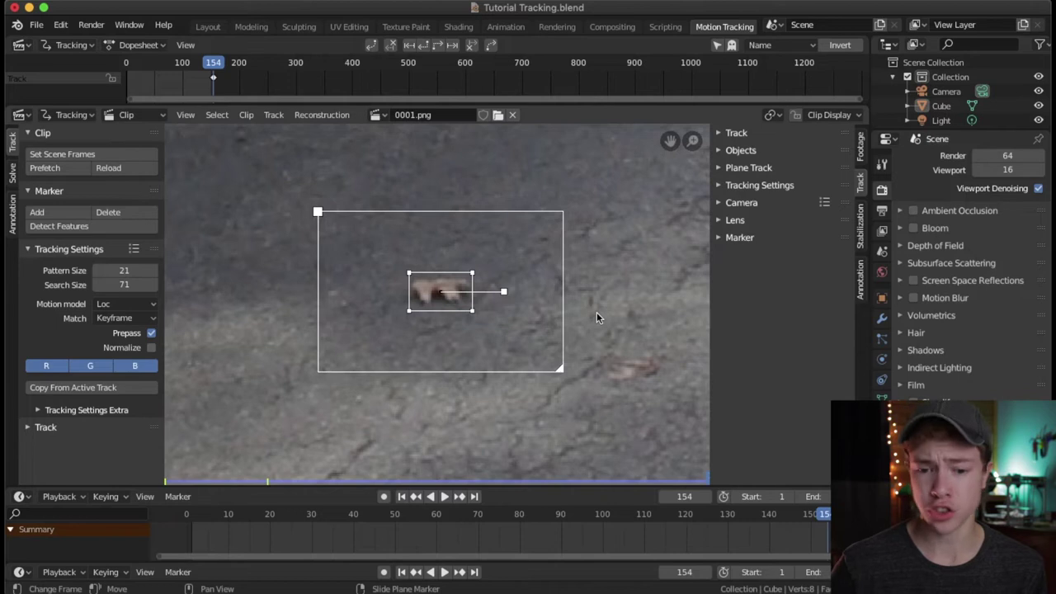
Track the leaf marker backwards through the footage from frame 154
scroll(578, 306, "down", 3)
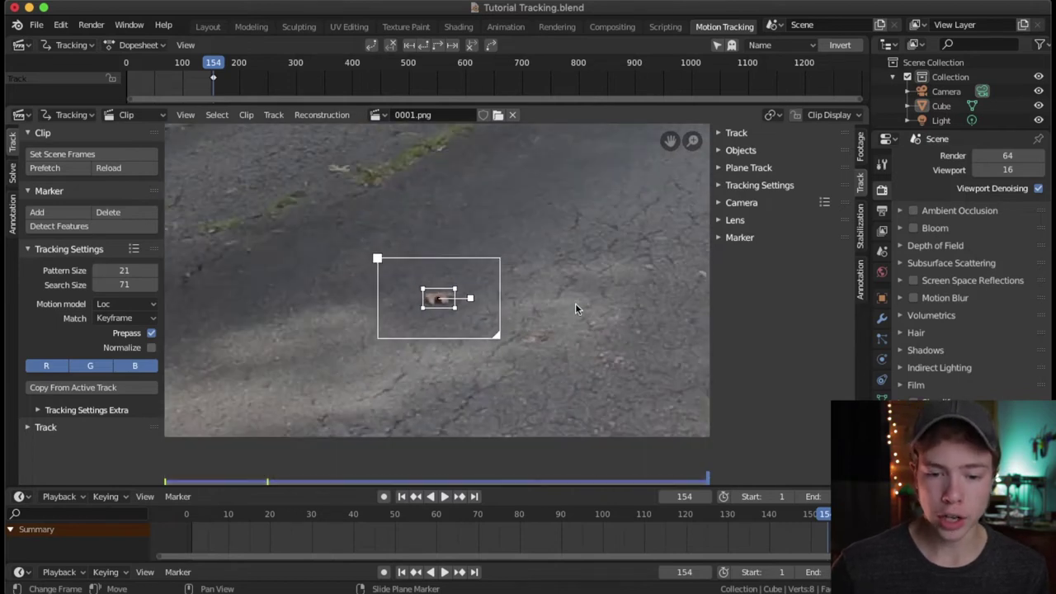
scroll(438, 305, "down", 3)
scroll(439, 299, "up", 5)
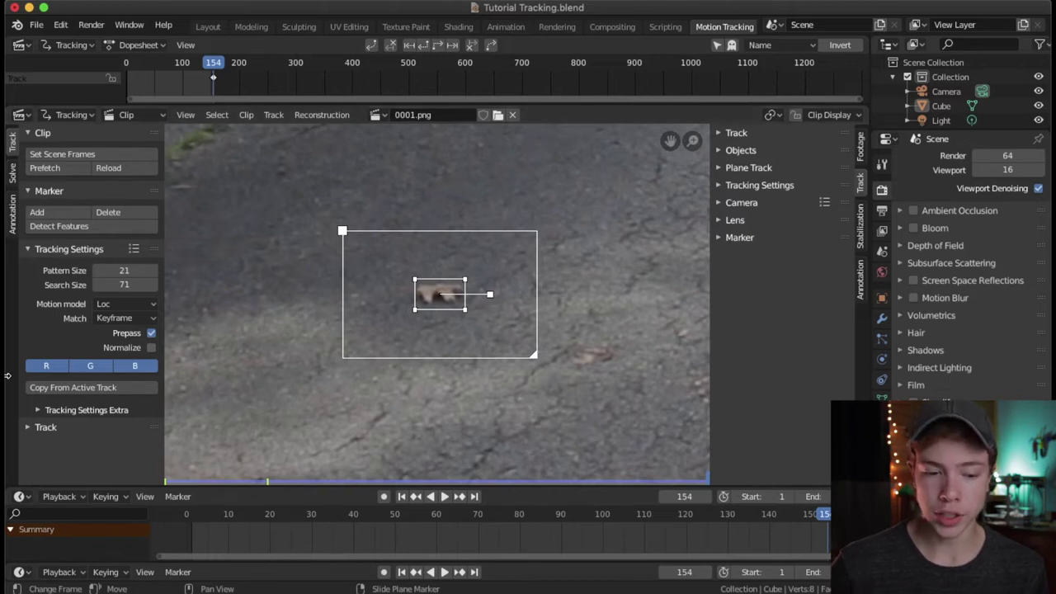
left_click(37, 428)
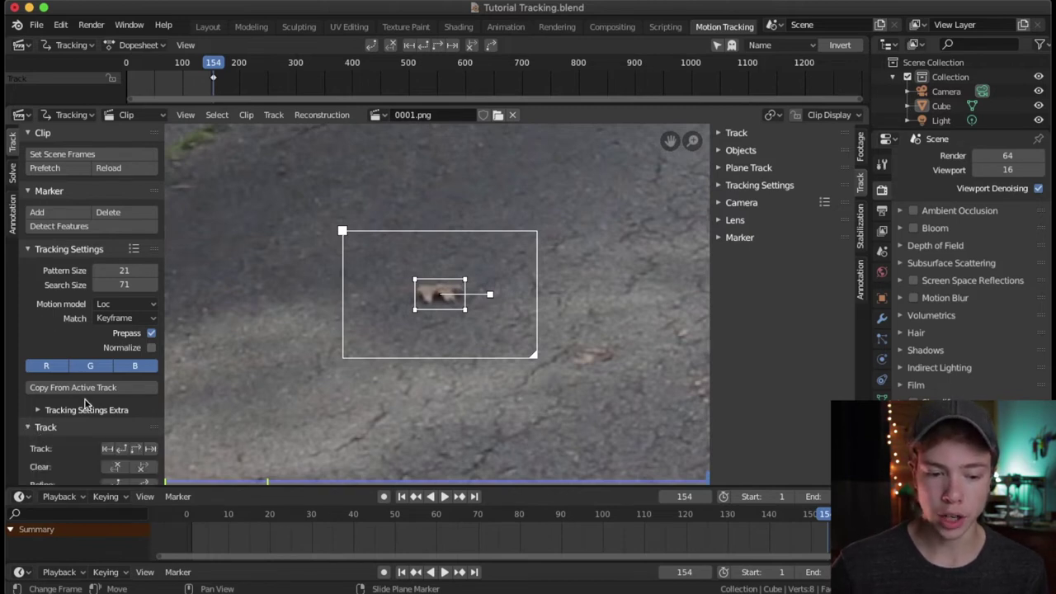
scroll(63, 404, "down", 2)
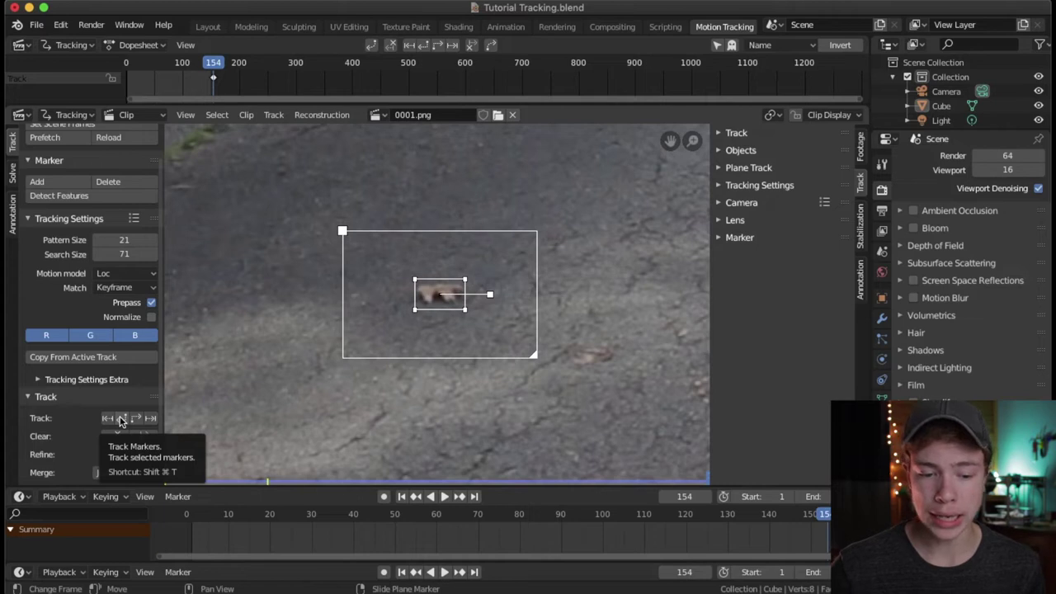
left_click(121, 419)
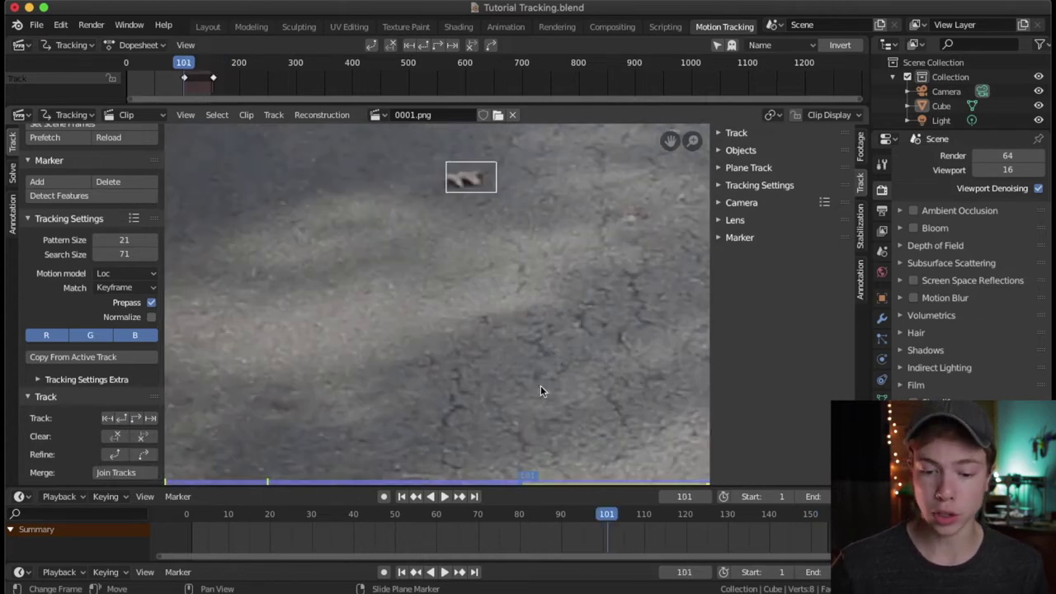
Play and scrub the tracked section back to frame 101 to check where the marker loses the leaf
key("space")
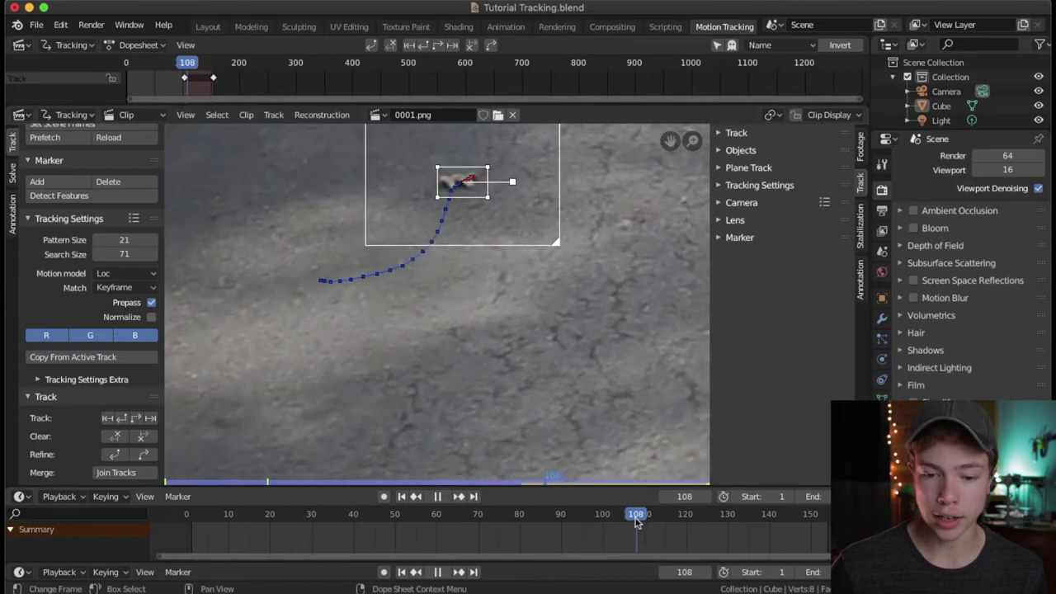
mouse_move(661, 518)
left_mouse_down()
mouse_move(813, 530)
mouse_move(568, 528)
mouse_move(607, 526)
left_mouse_up()
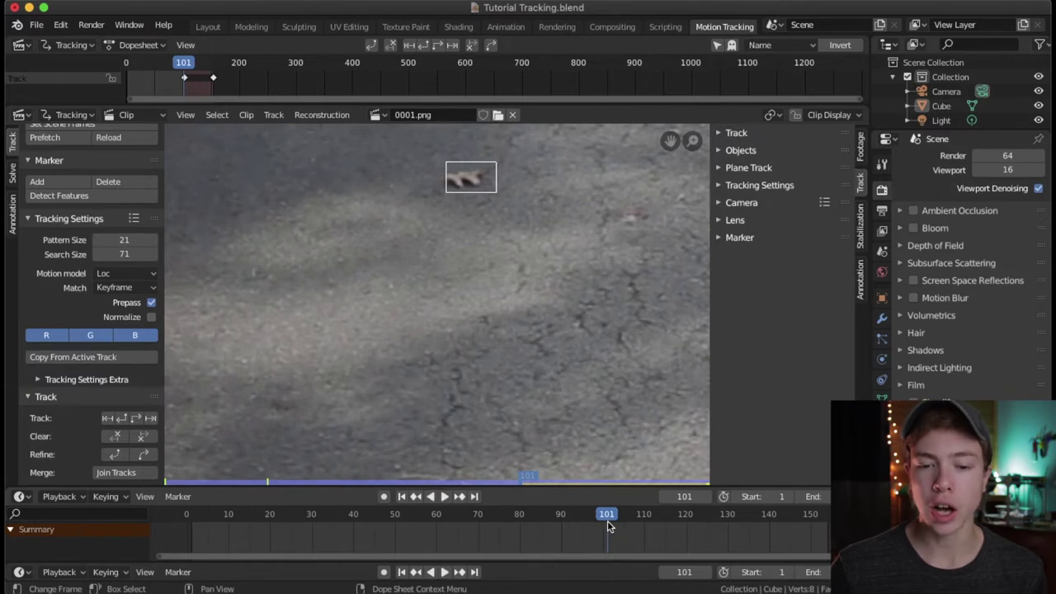
scroll(553, 293, "up", 5)
scroll(503, 265, "down", 5)
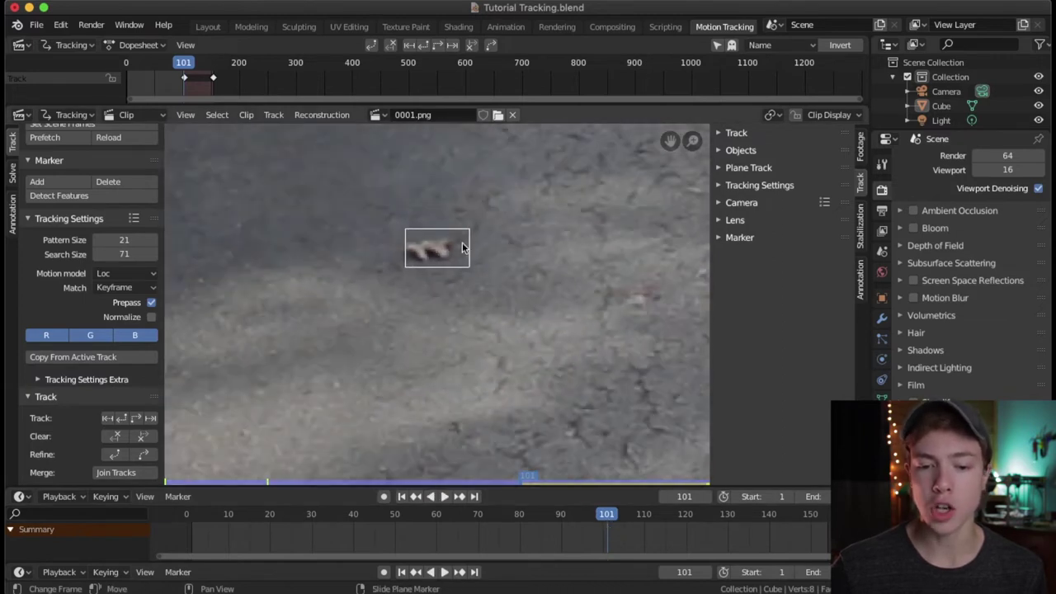
Step back and forth between frames 101 and 102 to compare the leaf's position and shape inside the marker
key("Right")
key("ctrl+z")
key("Right")
key("Left")
key("Right")
key("Left")
key("ctrl+shift+z")
key("ctrl+z")
key("ctrl+shift+z")
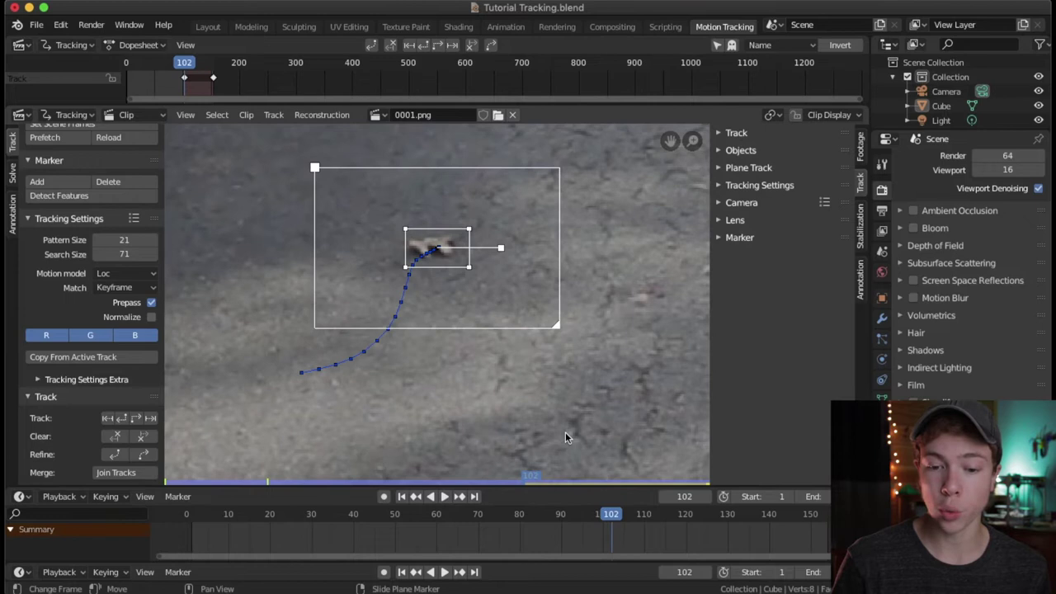
key("ctrl+z")
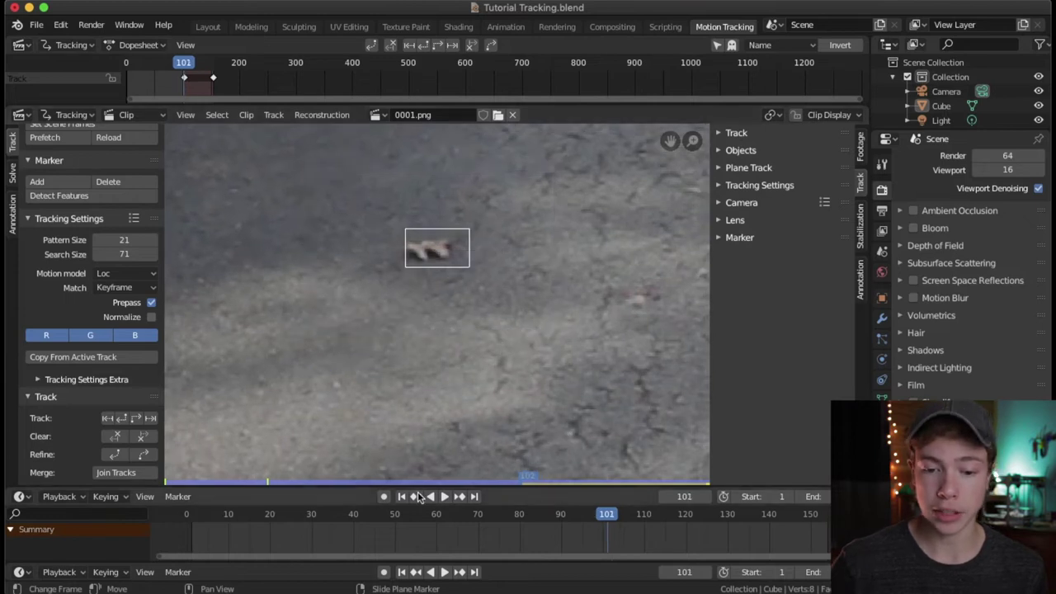
Re-centre the marker on the leaf at frame 101 and continue tracking it backwards
left_click_drag(454, 242, 449, 246)
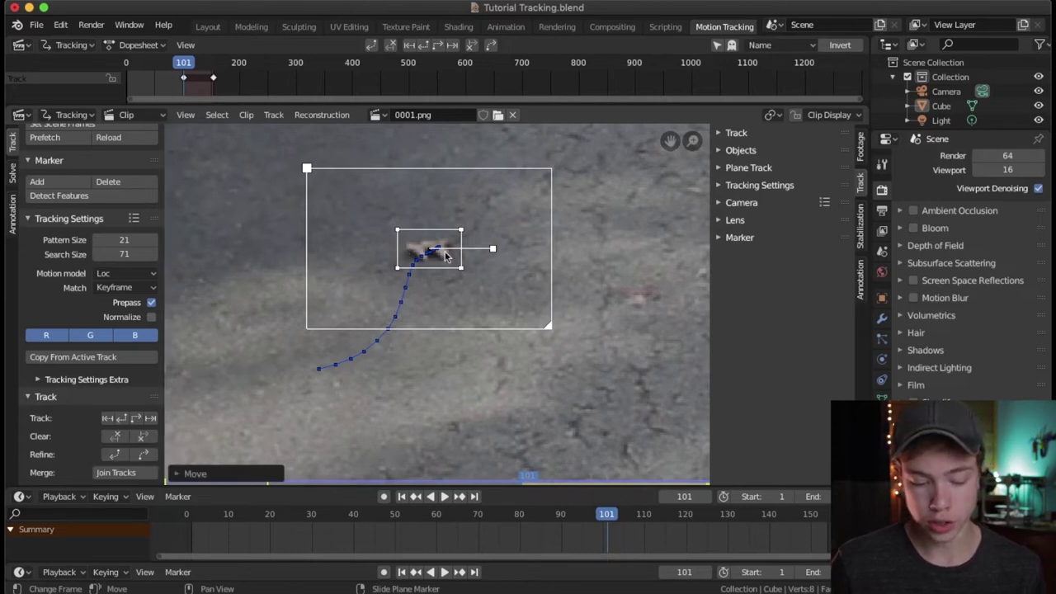
key("ctrl+shift+t")
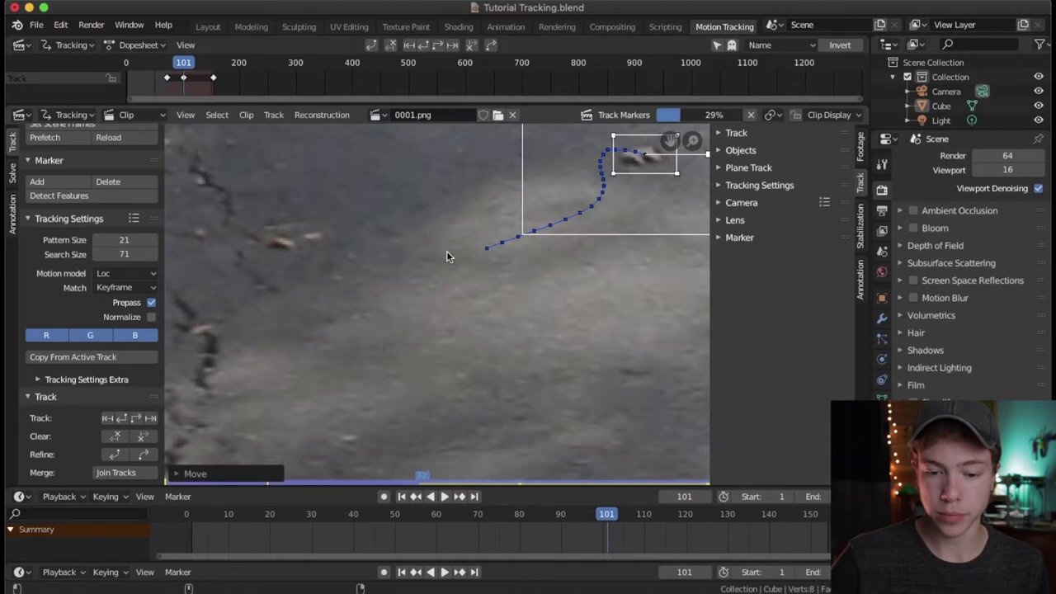
Re-centre the marker on the leaf at frame 63 and continue tracking it backwards
scroll(538, 270, "down", 4)
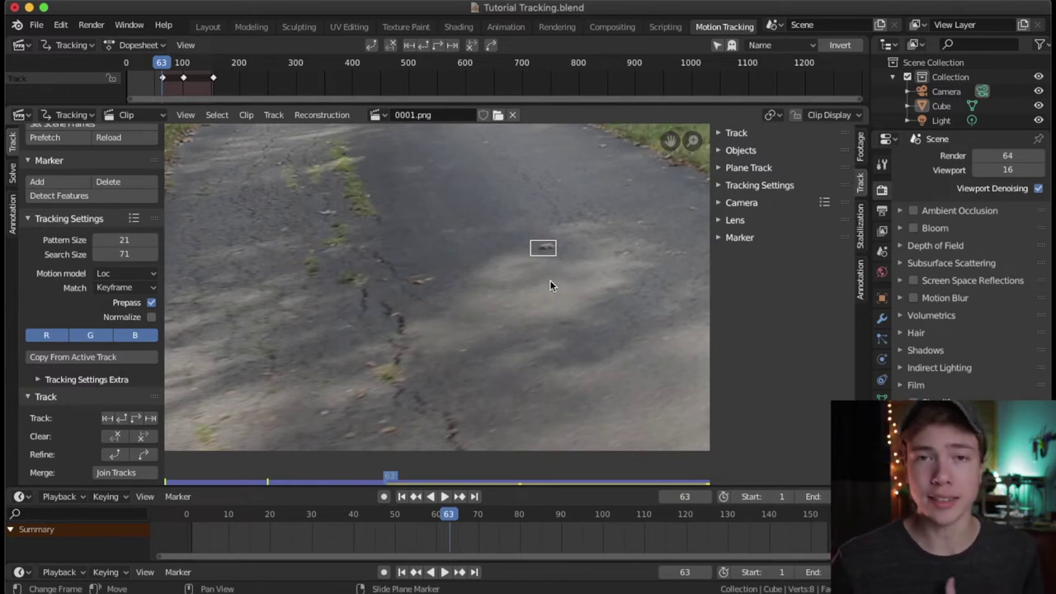
scroll(550, 282, "up", 6)
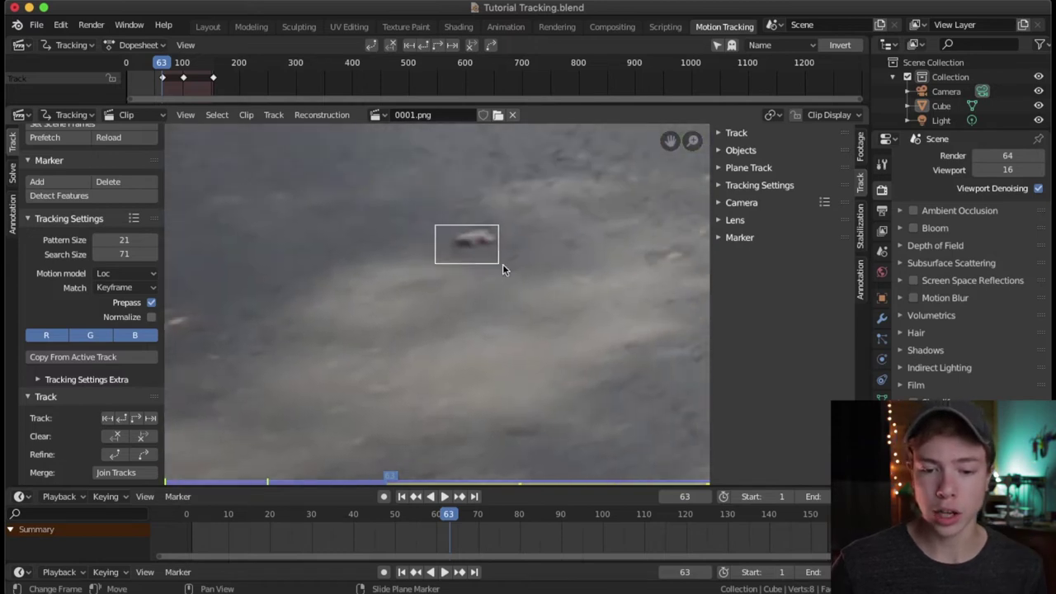
left_click_drag(430, 250, 441, 249)
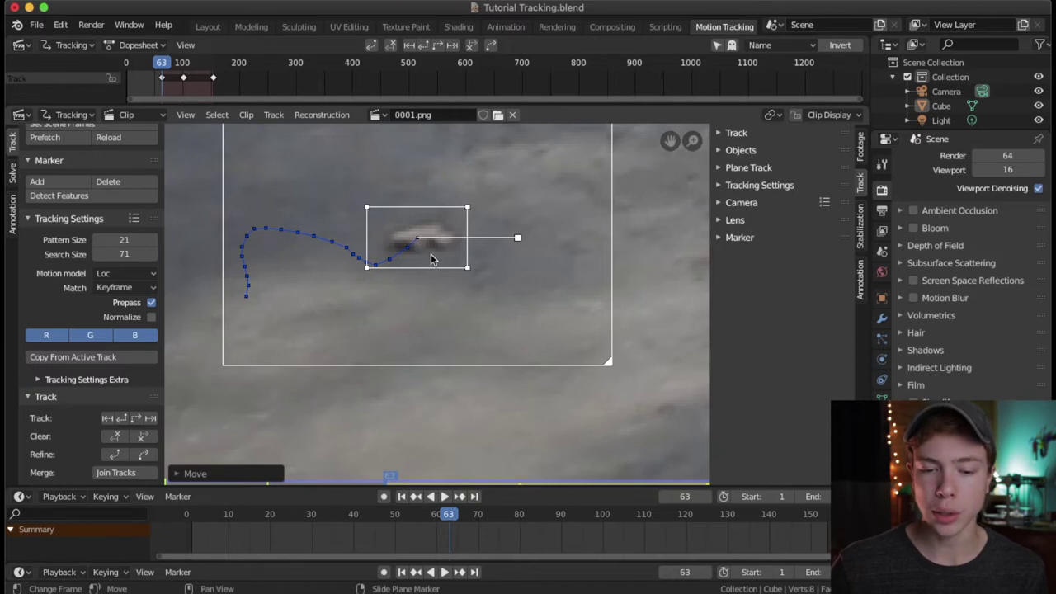
left_click(122, 421)
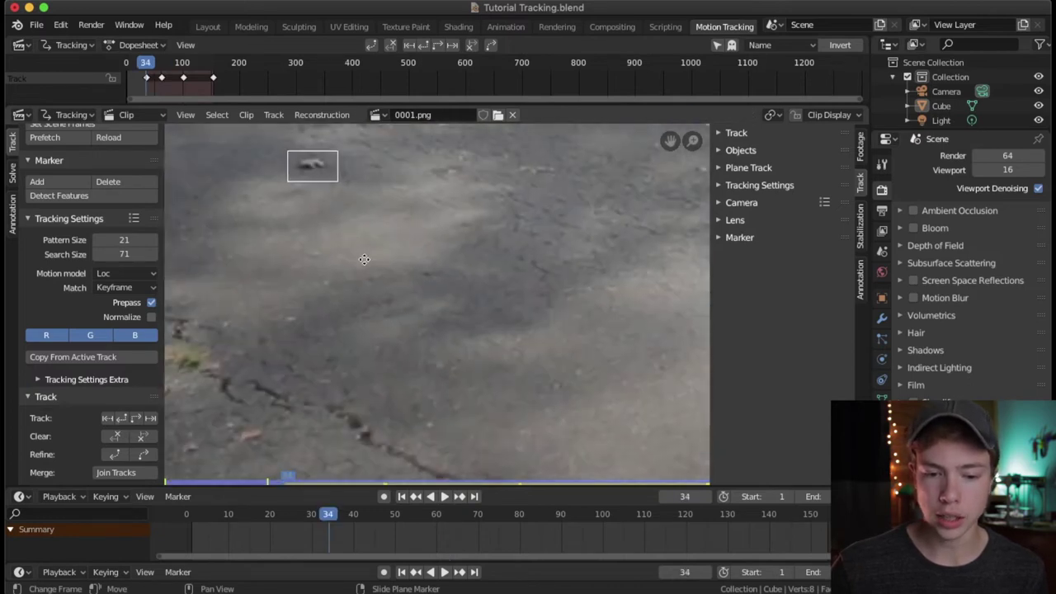
Re-centre the marker on the leaf at frame 34 and track it backwards to frame 1
scroll(412, 280, "up", 1)
middle_click_drag(411, 276, 580, 315)
left_click(481, 266)
key("g")
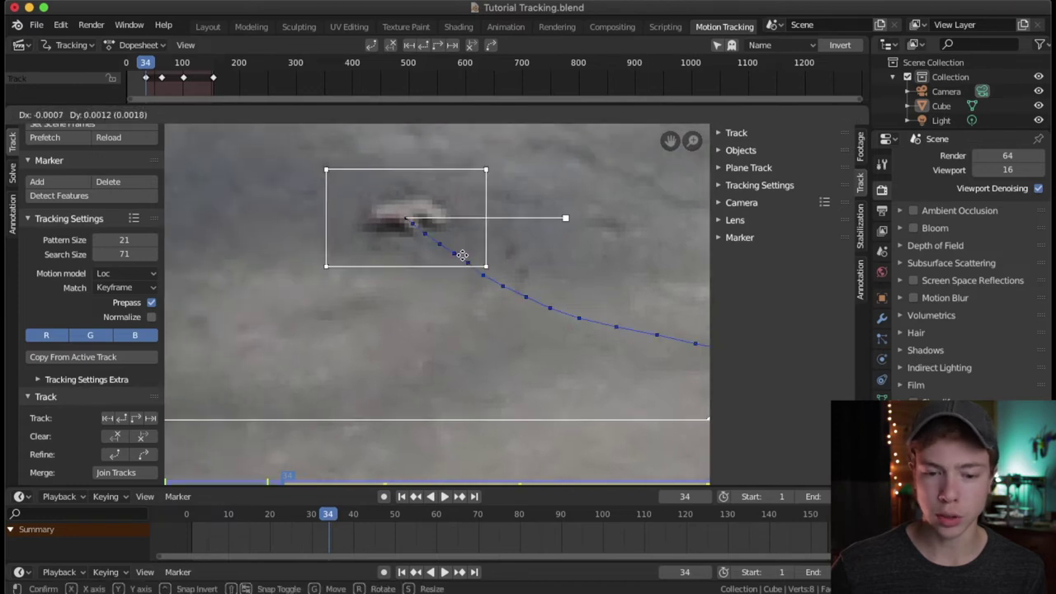
left_click(459, 249)
scroll(459, 251, "down", 4)
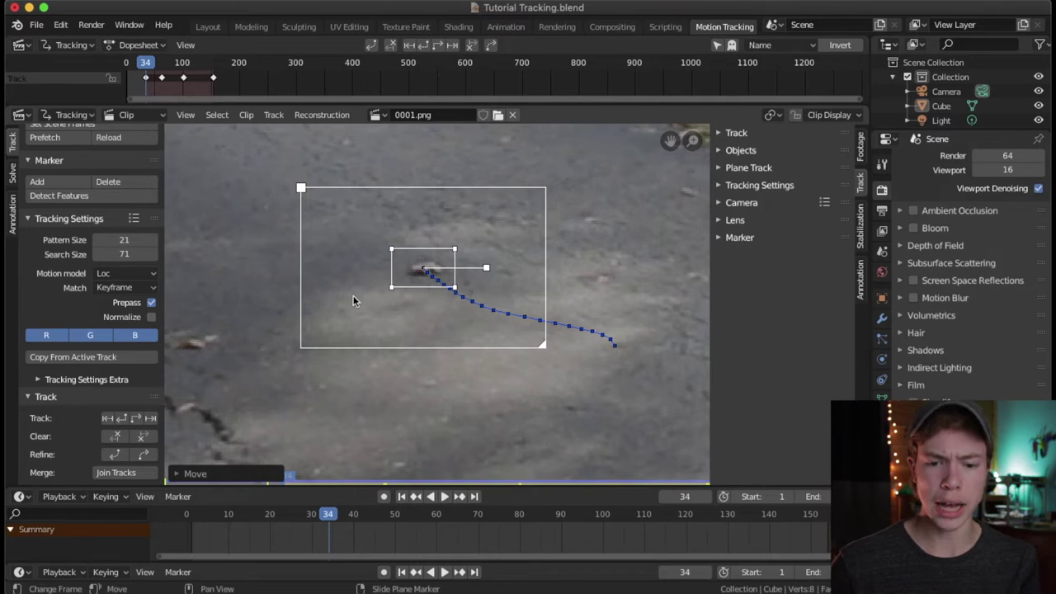
left_click(124, 419)
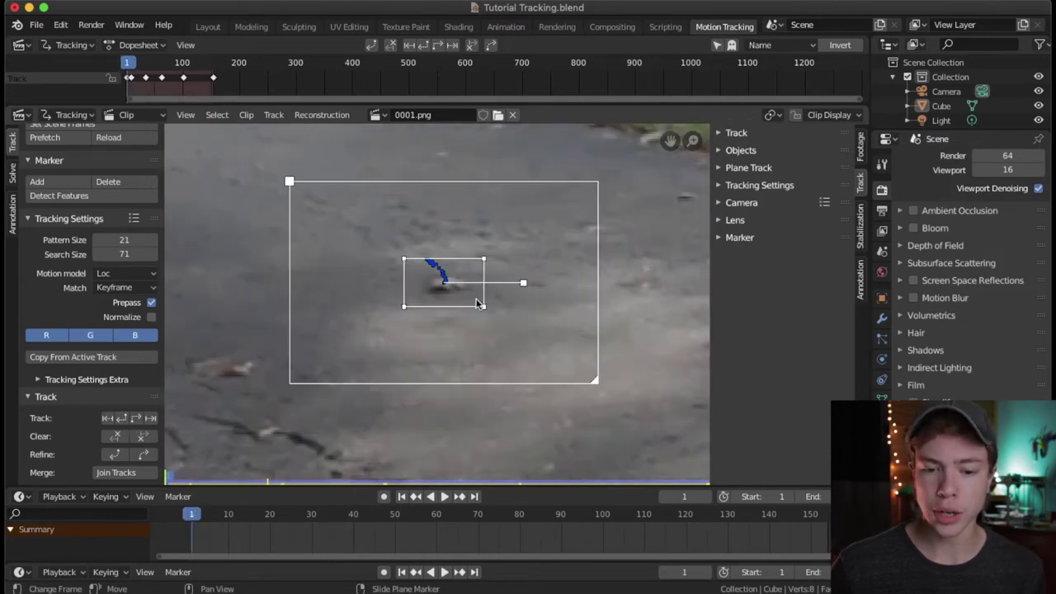
Play the leaf track from frame 1 to frame 48 and lock the clip view to the selected marker
scroll(475, 305, "down", 5)
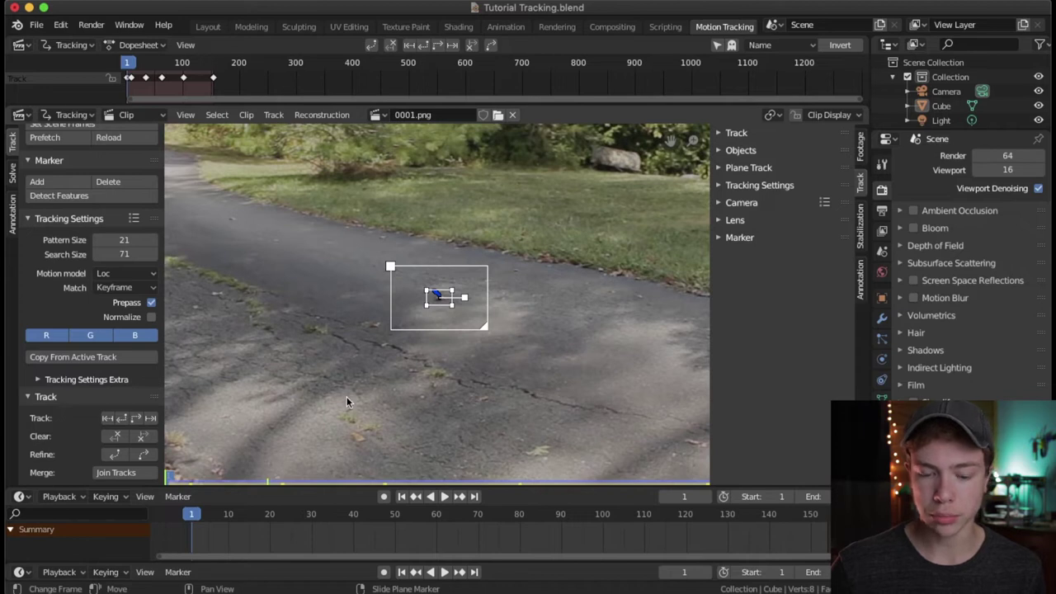
key("space")
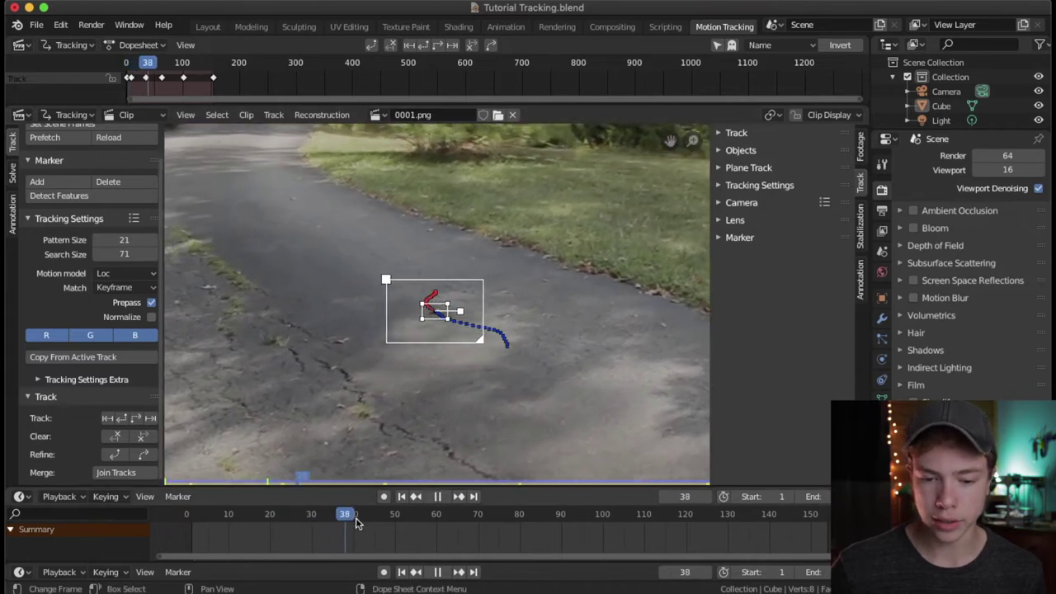
key("space")
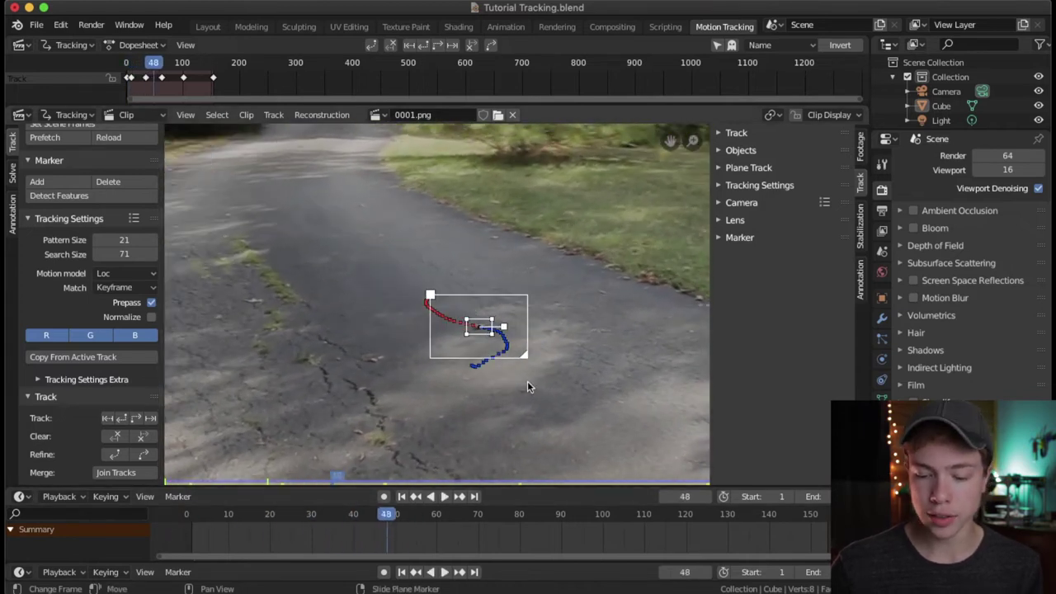
key("l")
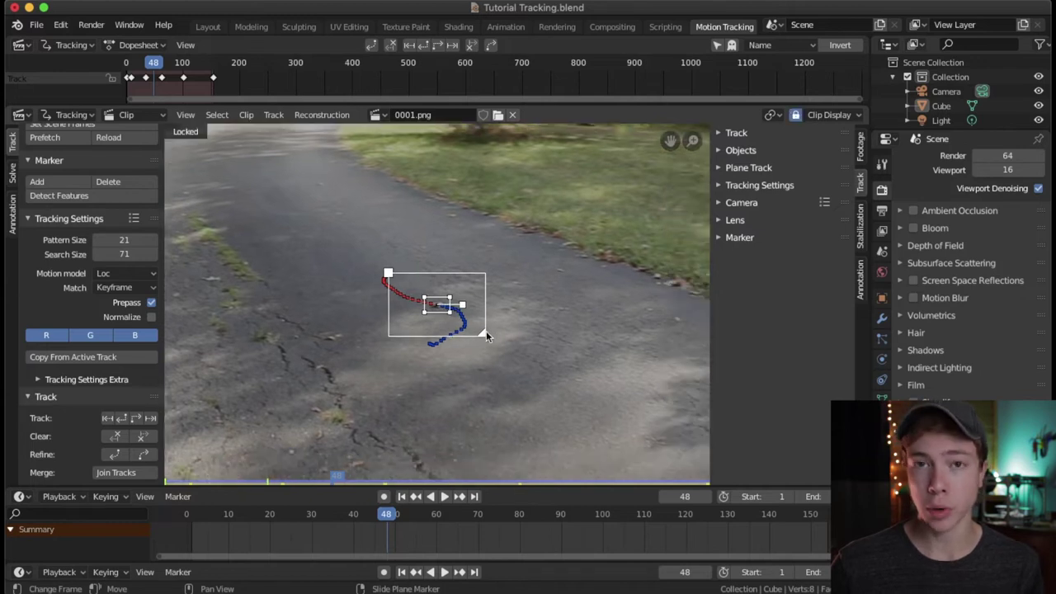
Replay the clip from its beginning with the locked view to check the leaf track, and scrub back to frame 63
left_click_drag(387, 517, 313, 513)
scroll(414, 357, "up", 5)
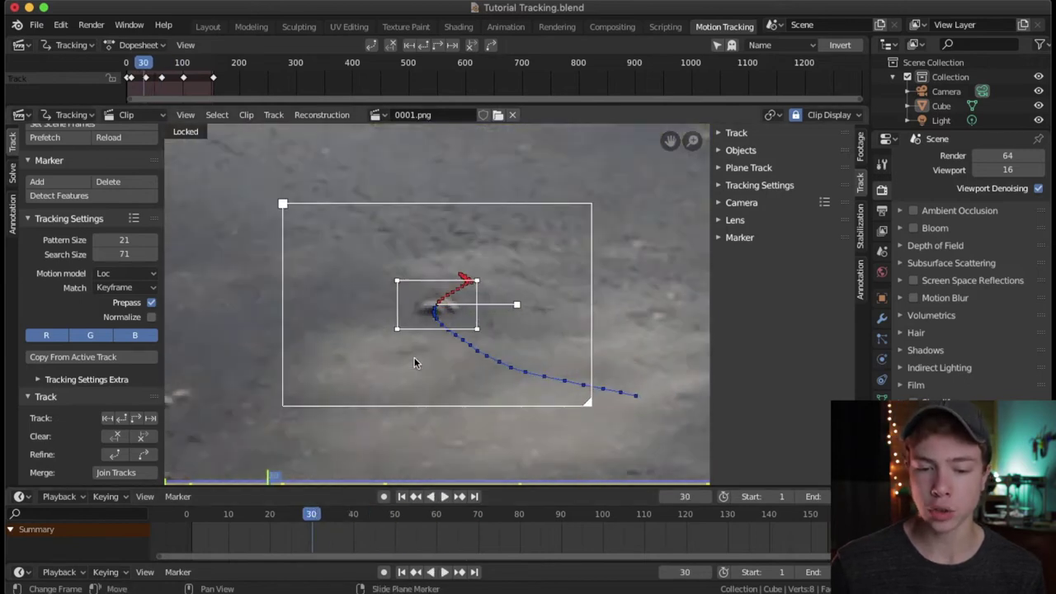
left_click(203, 513)
key("space")
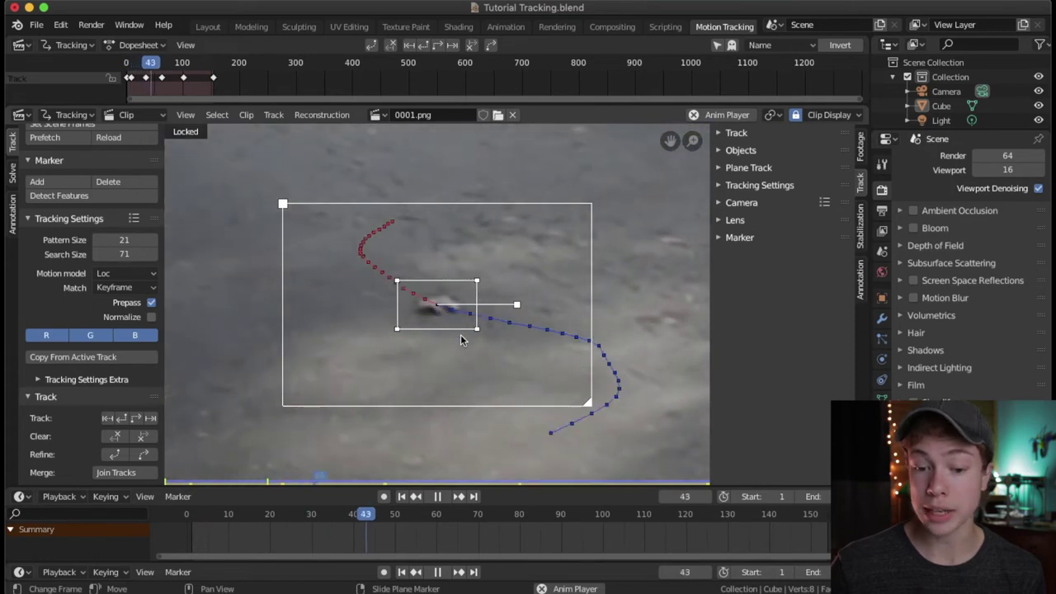
key("space")
key("space")
left_click_drag(507, 521, 450, 514)
Step through frames 61 to 69 at close range to examine how steadily the marker follows the leaf
scroll(442, 337, "up", 5)
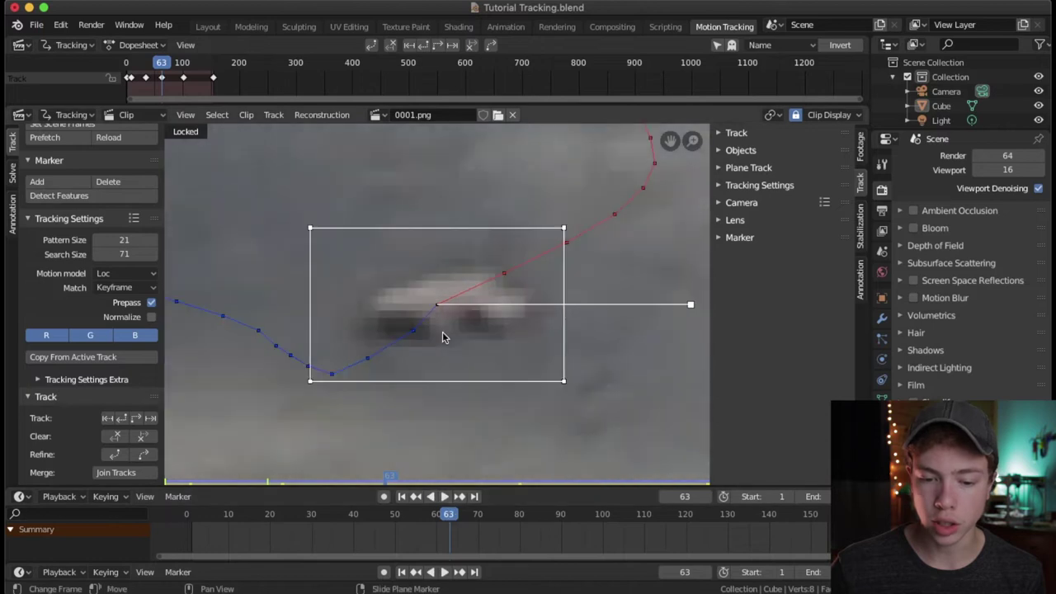
key("Left")
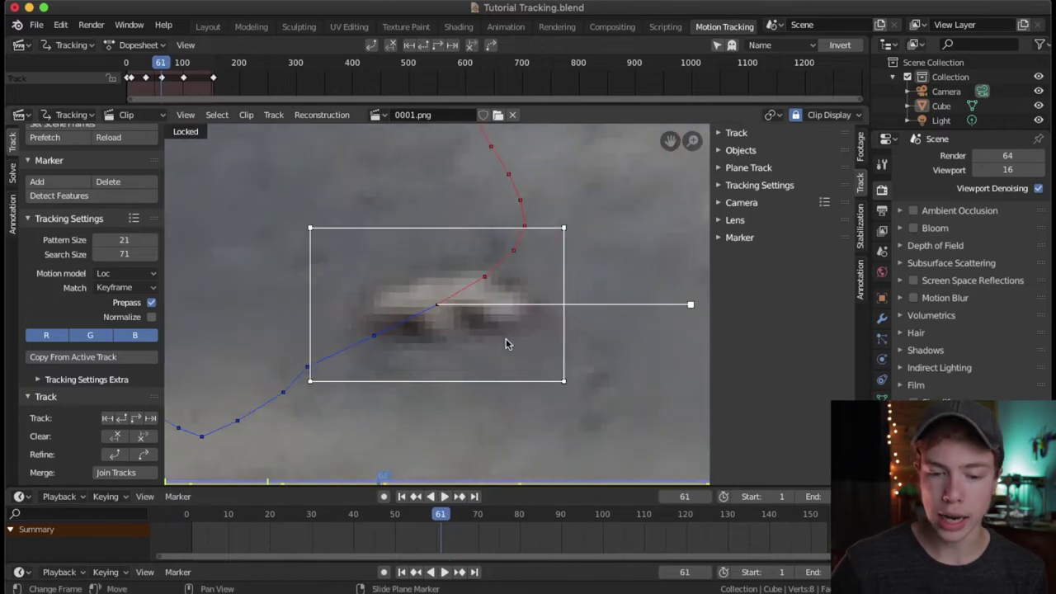
key("Right")
key("Right")
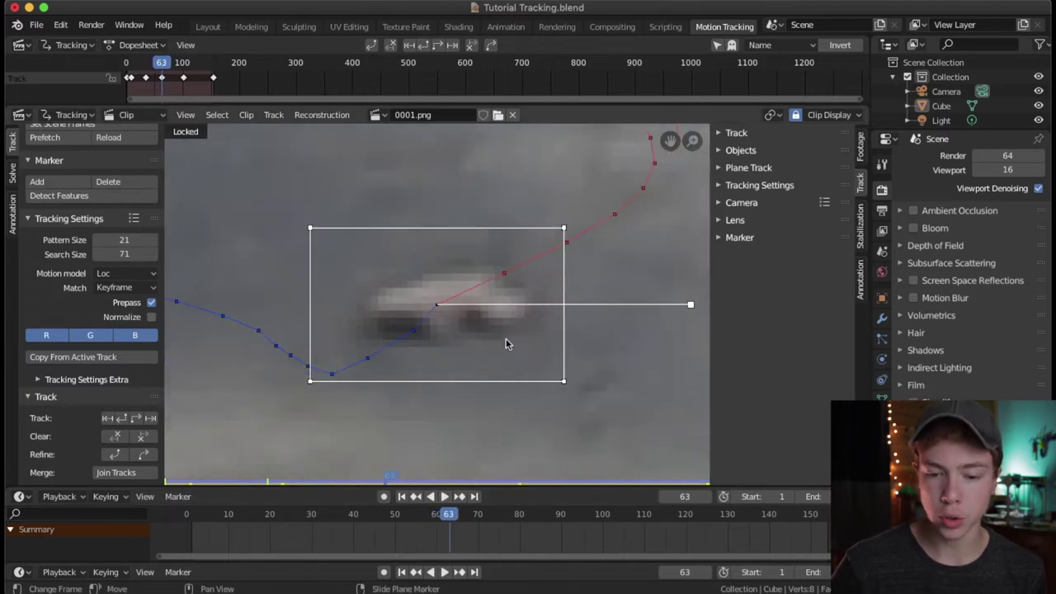
left_click_drag(506, 338, 497, 338)
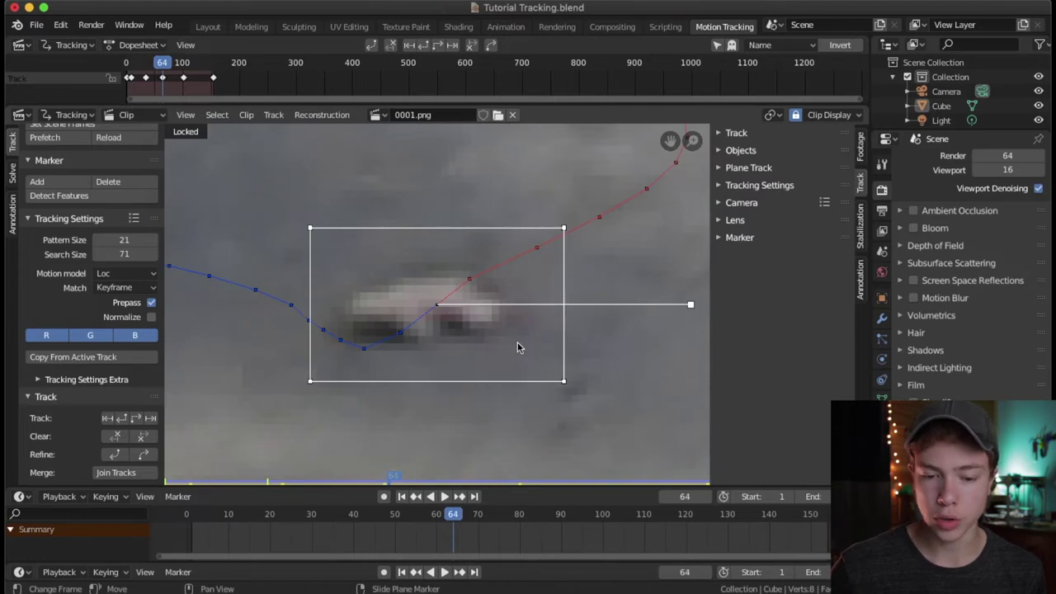
key("Right")
key("Right")
key("Right")
key("Right")
key("Right")
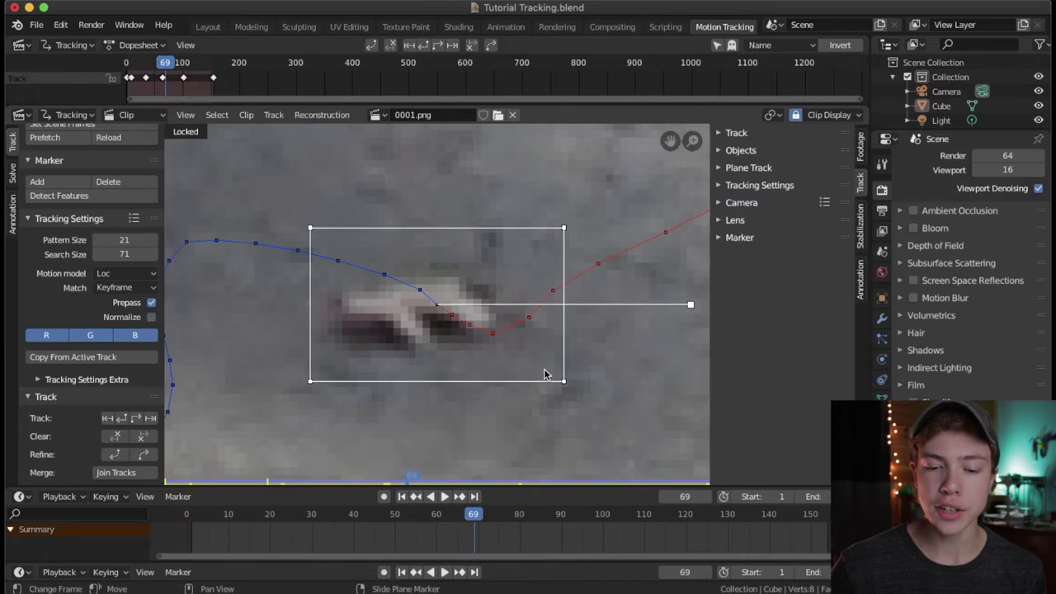
Save the project file
scroll(544, 374, "down", 5)
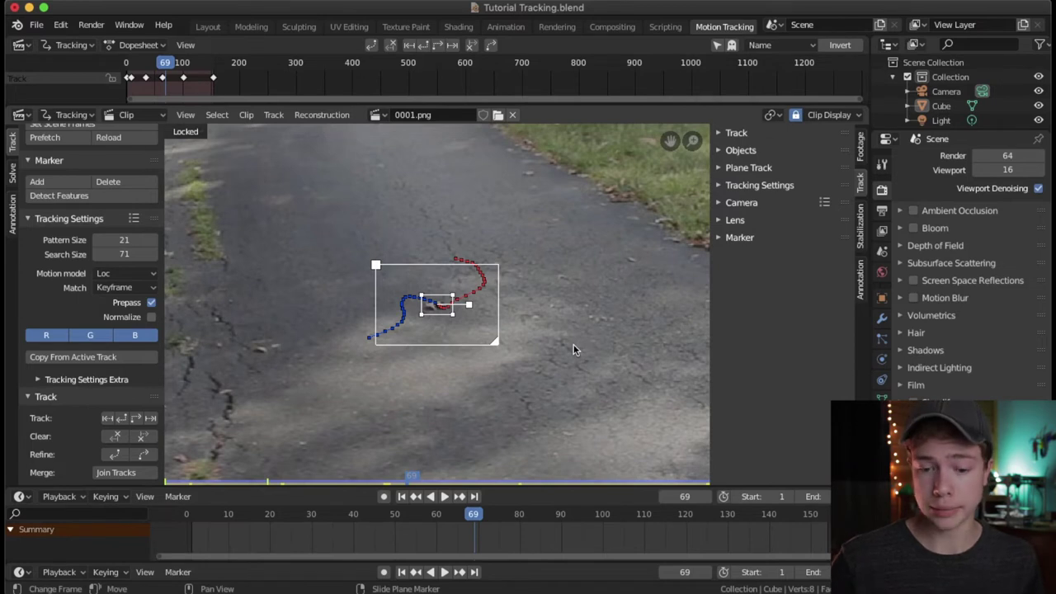
key("ctrl+s")
scroll(551, 289, "down", 3)
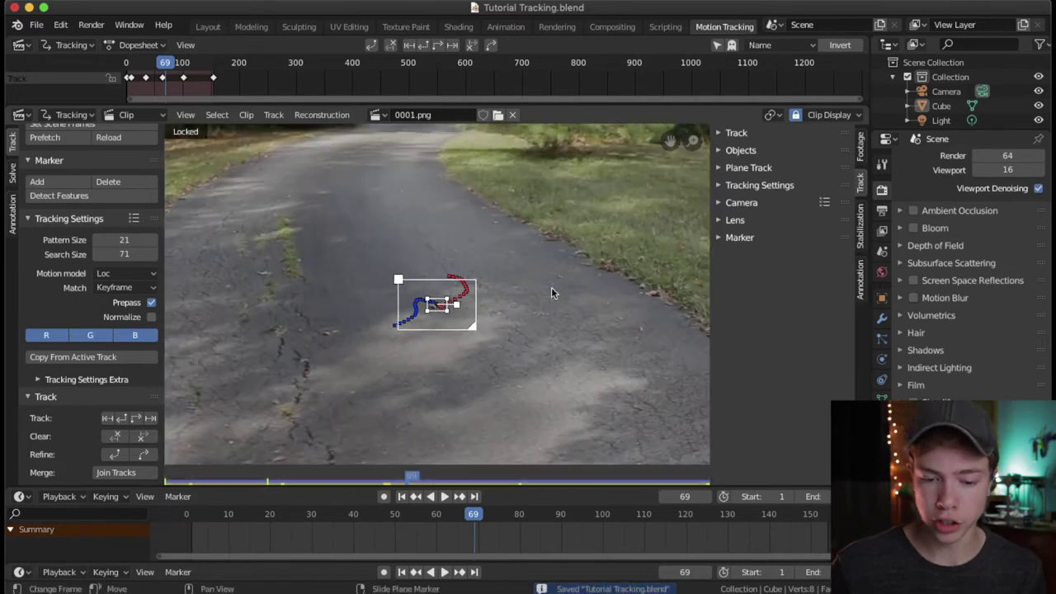
Scrub to frame 87, toggle the lock-to-selection view on and off, and leave the view unlocked
left_click_drag(483, 519, 553, 505)
left_click(568, 393)
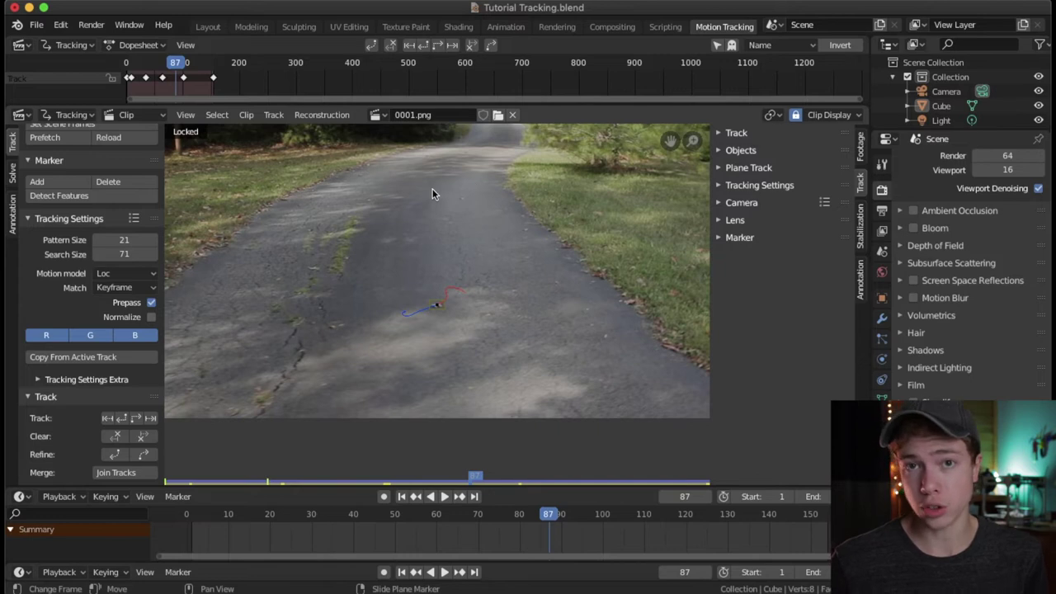
key("l")
key("l")
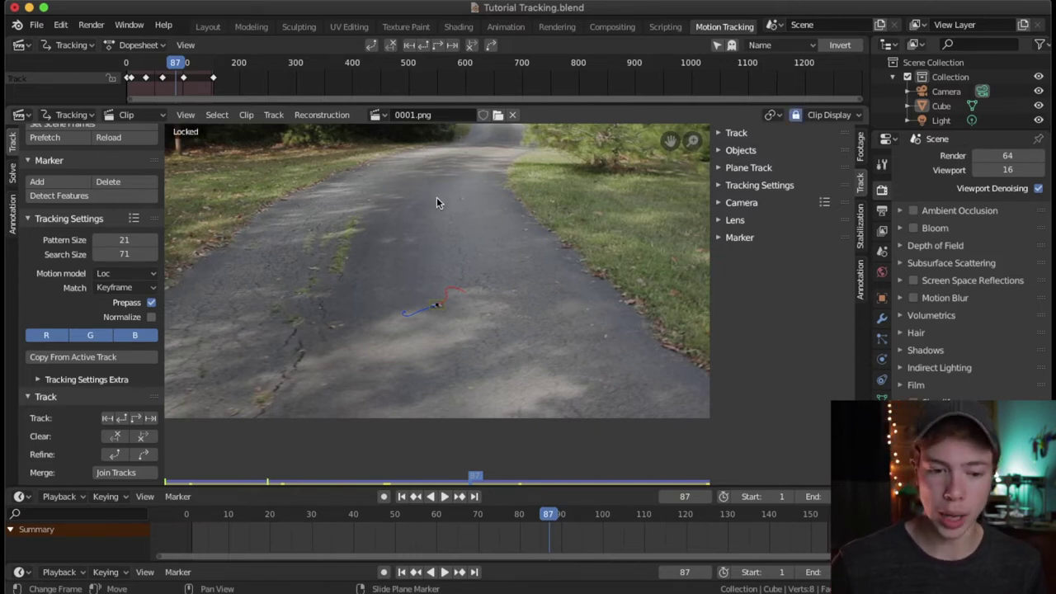
key("l")
key("l")
key("l")
key("l")
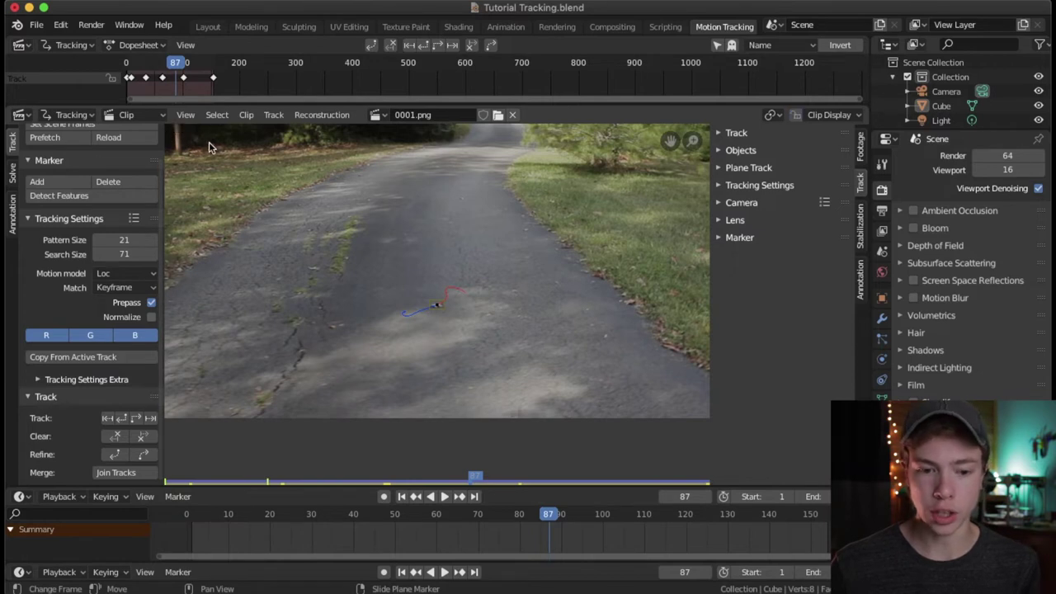
key("l")
Add a second tracking marker at frame 70 on the grass tuft at the upper end of the road crack
middle_click_drag(384, 258, 411, 273)
middle_click_drag(411, 236, 492, 235)
left_click_drag(557, 509, 477, 523)
scroll(490, 289, "up", 5)
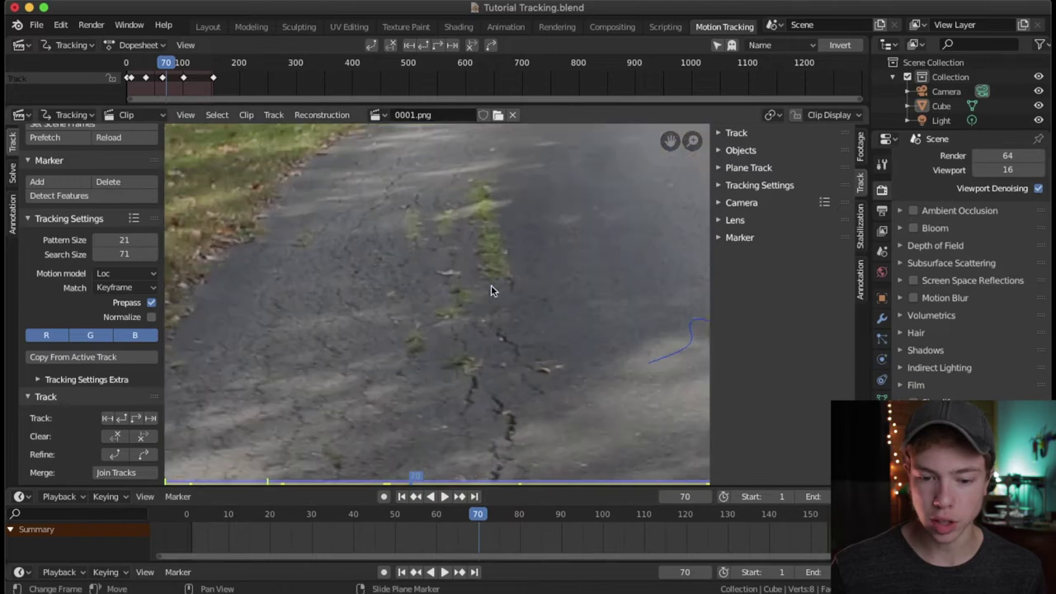
middle_click_drag(513, 264, 398, 259)
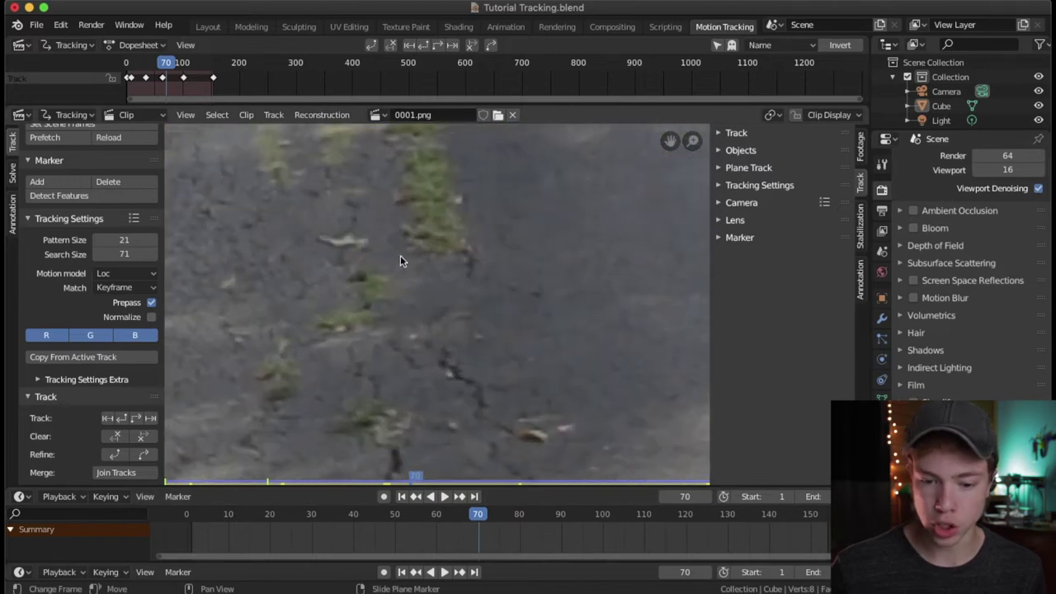
middle_click_drag(429, 274, 522, 183)
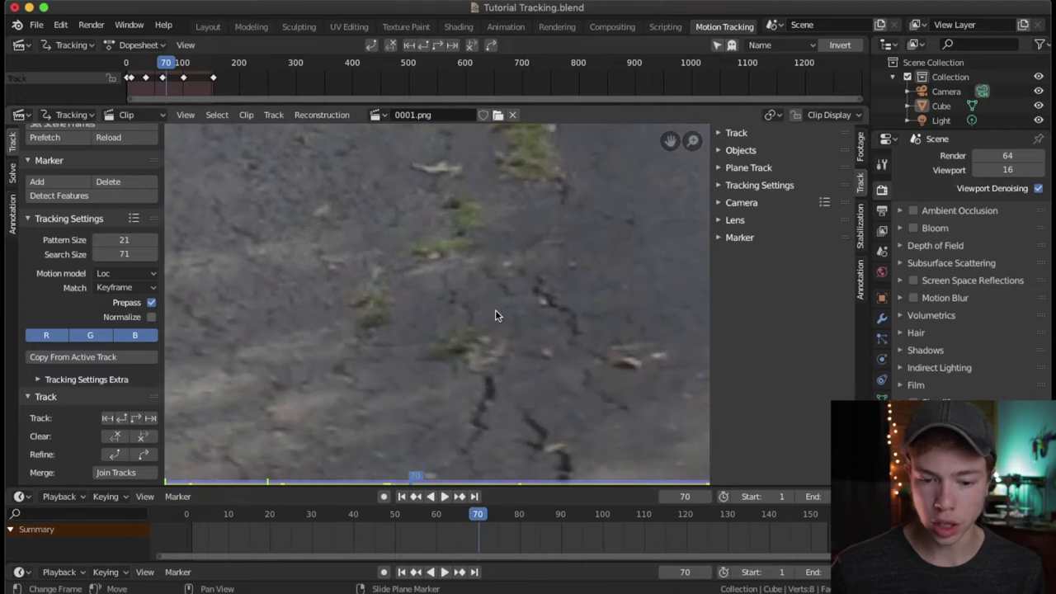
middle_click_drag(495, 311, 493, 251)
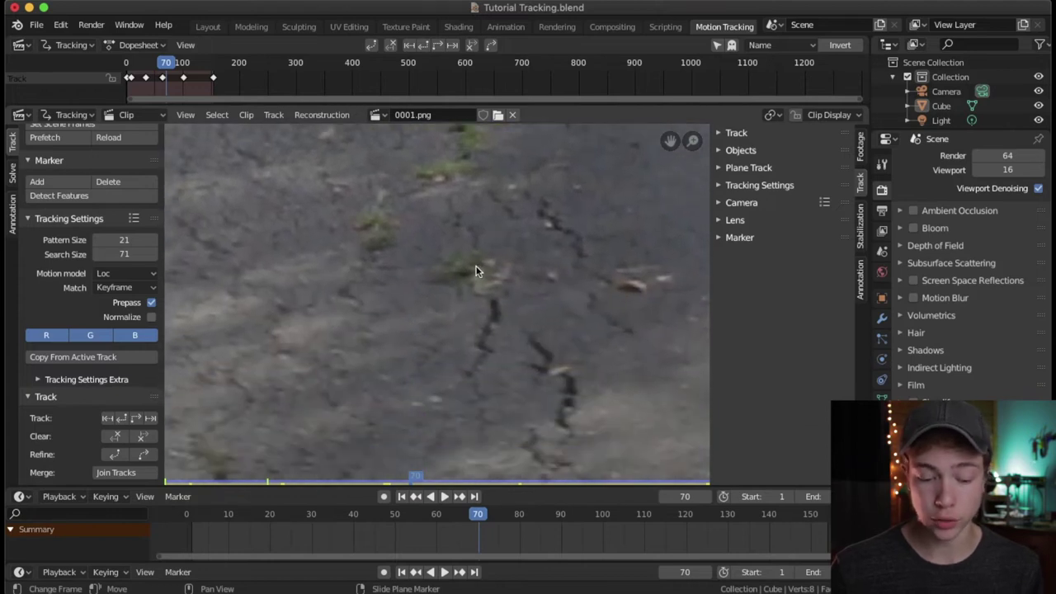
left_click(475, 270, "ctrl")
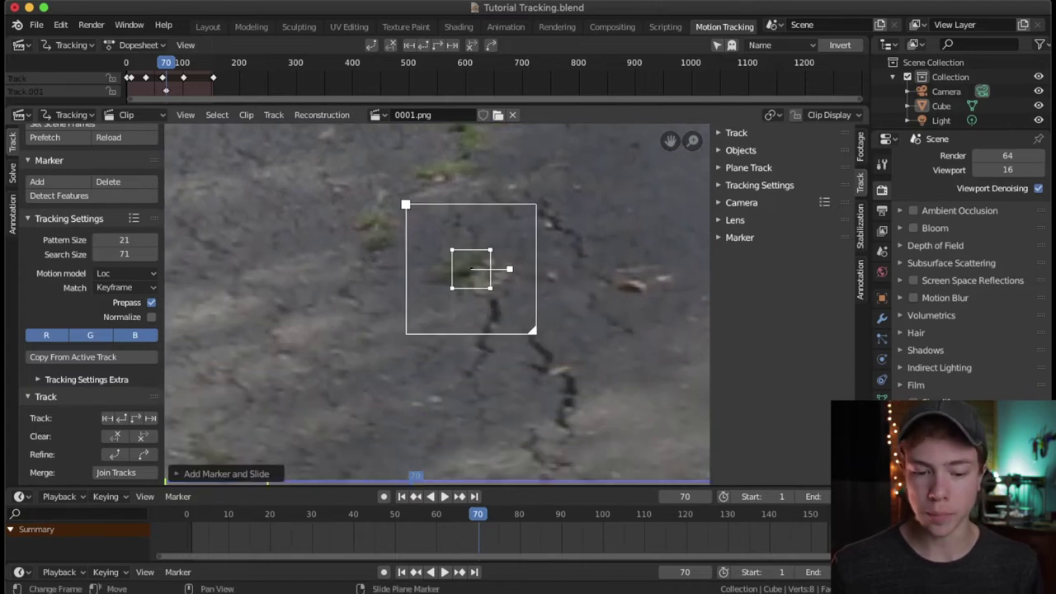
Enlarge the new marker, stretch it about 1.26 times along X, and centre it over the grass tuft
key("s")
left_click(556, 244)
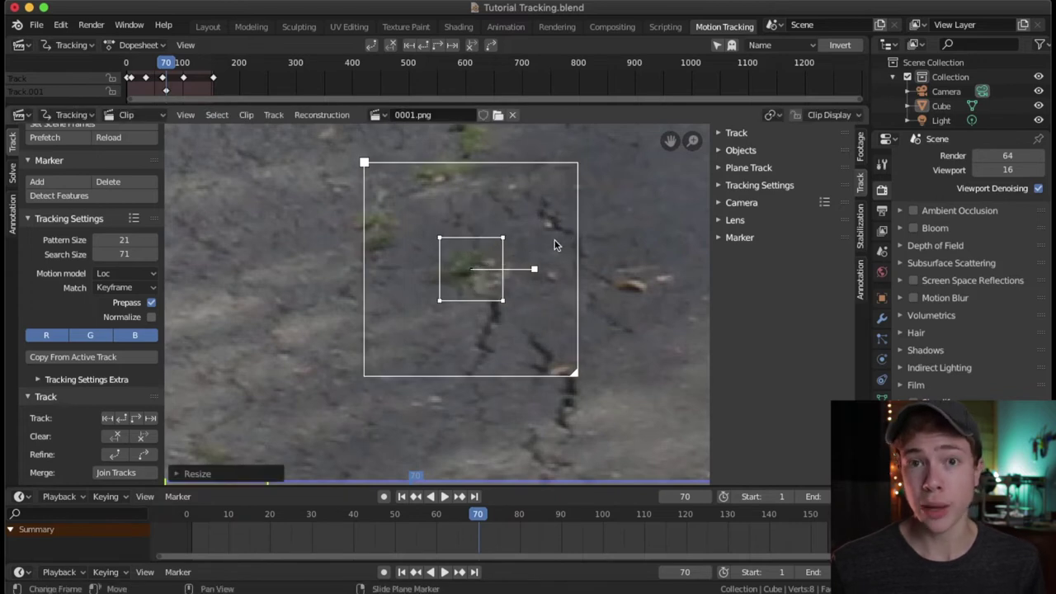
key("s")
key("x")
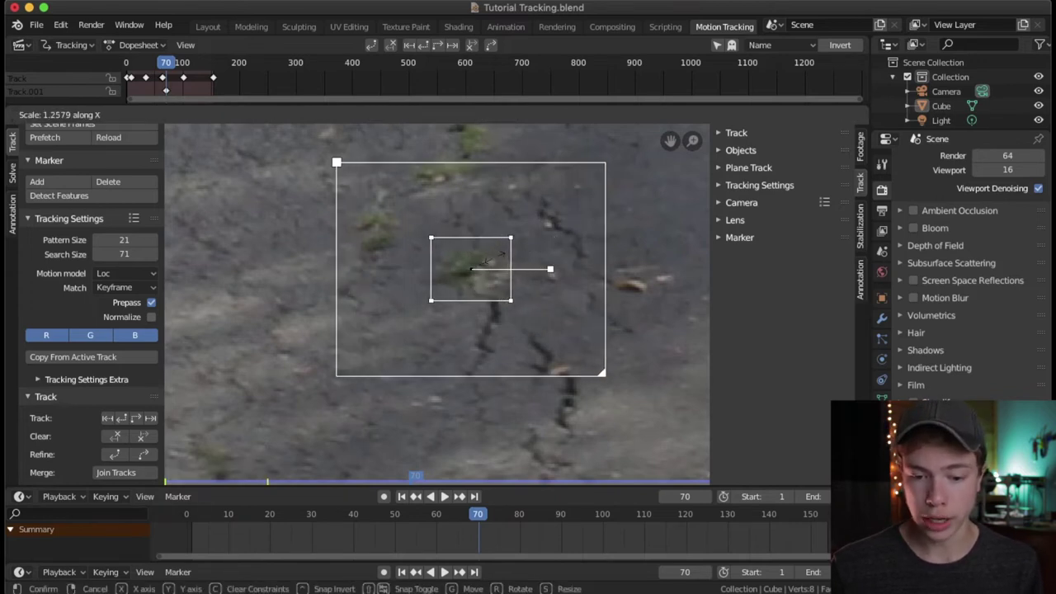
left_click(487, 261)
left_click_drag(487, 260, 493, 259)
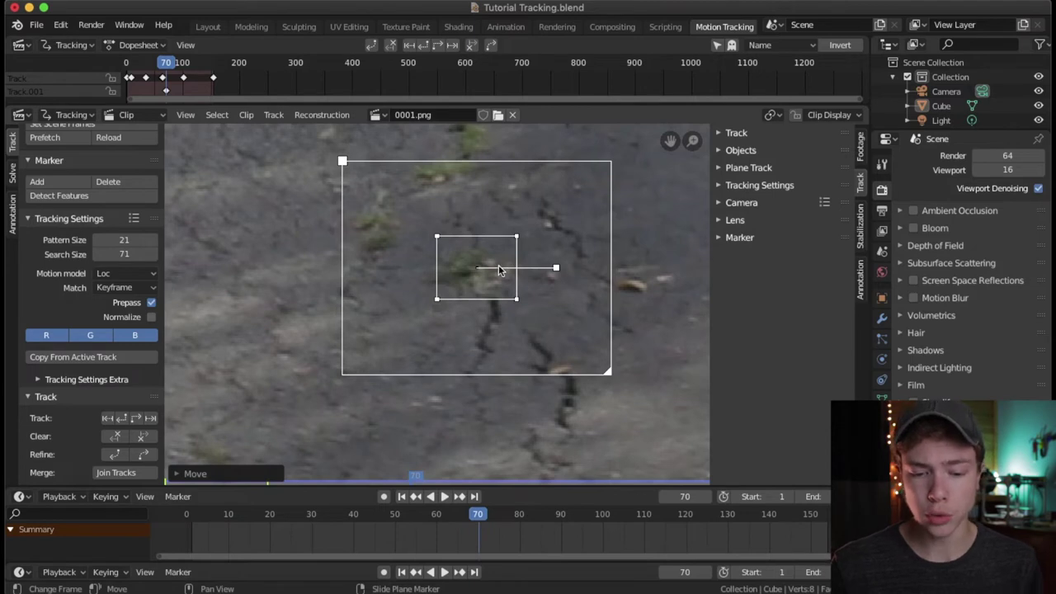
key("s")
left_click(569, 223)
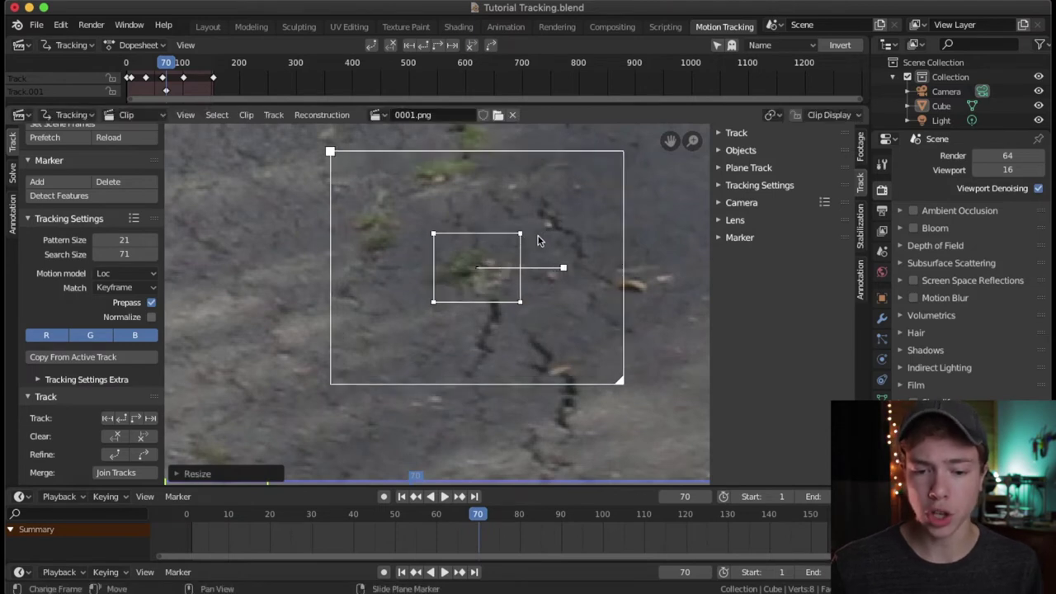
Lock the view to the grass-tuft marker, adjust its position, and track it forwards from frame 70
scroll(559, 221, "down", 3)
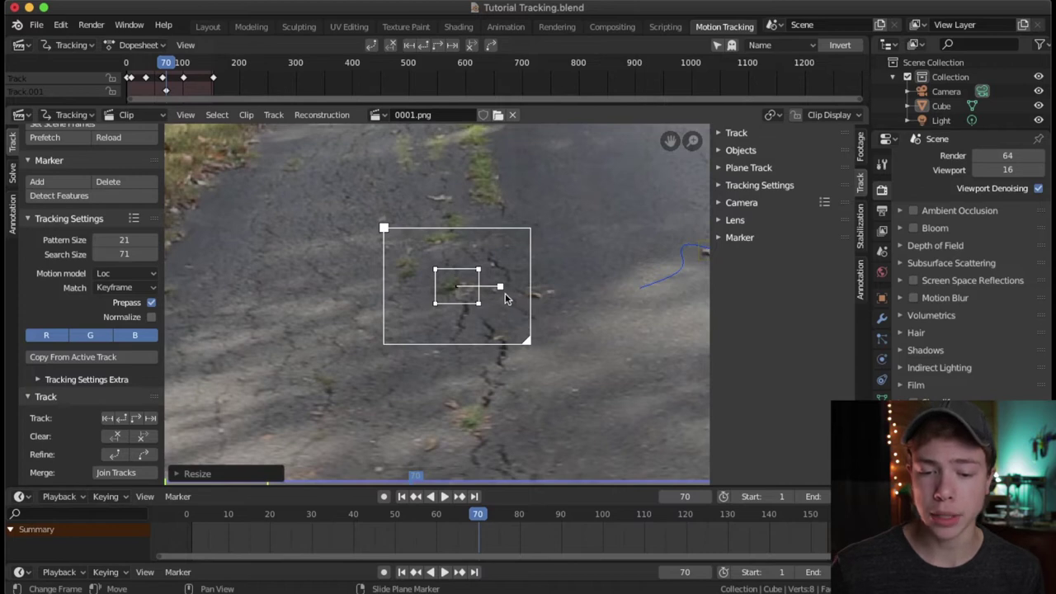
scroll(504, 299, "up", 1)
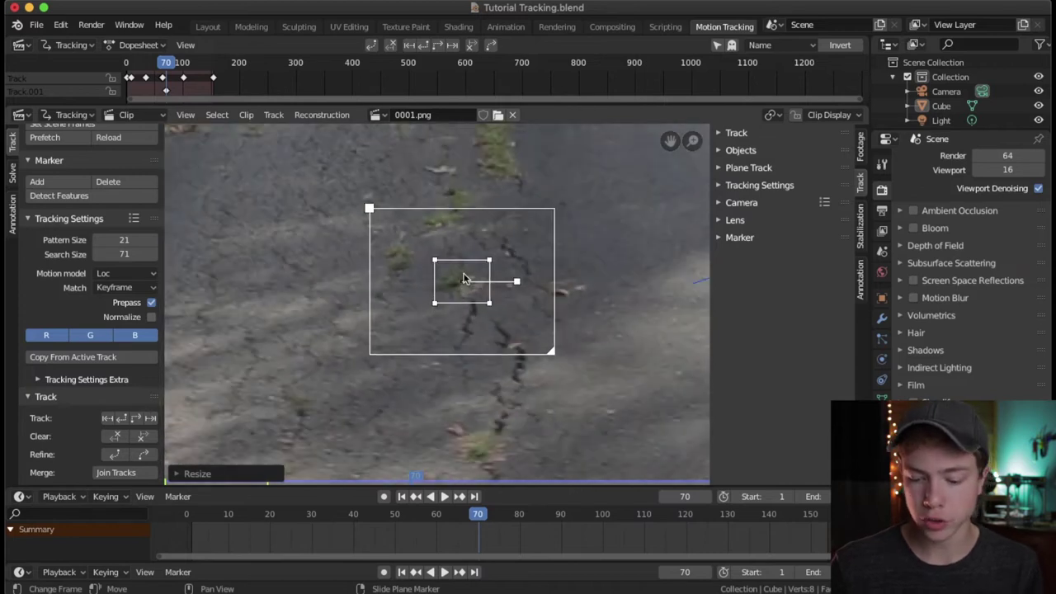
key("l")
scroll(455, 320, "up", 2)
key("g")
left_click(458, 329)
left_click(136, 417)
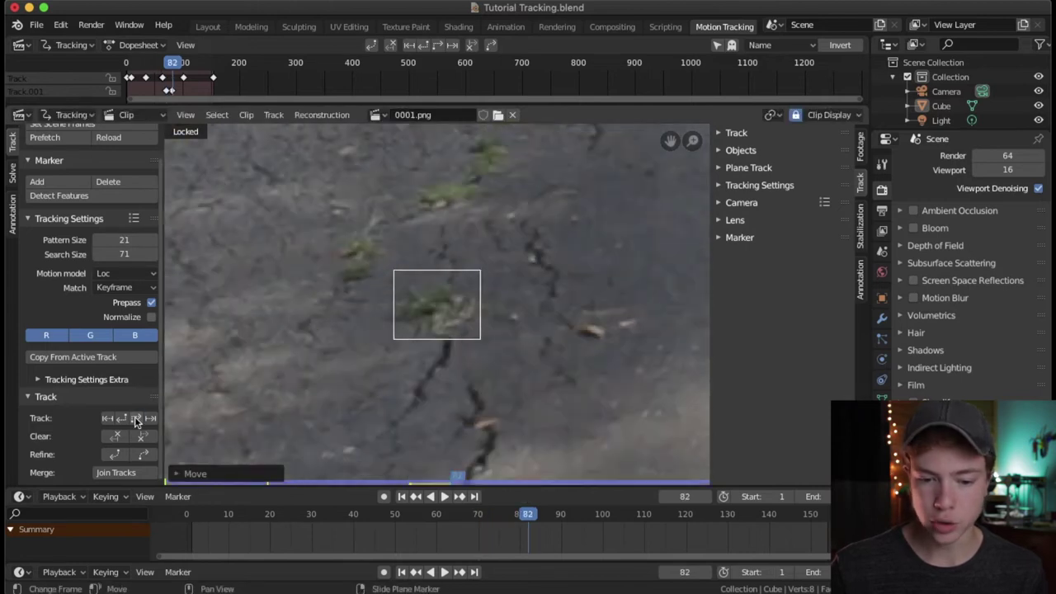
Nudge the grass-tuft marker at frame 82, enlarge it about 1.12 times, and track it forwards
left_click_drag(463, 333, 471, 330)
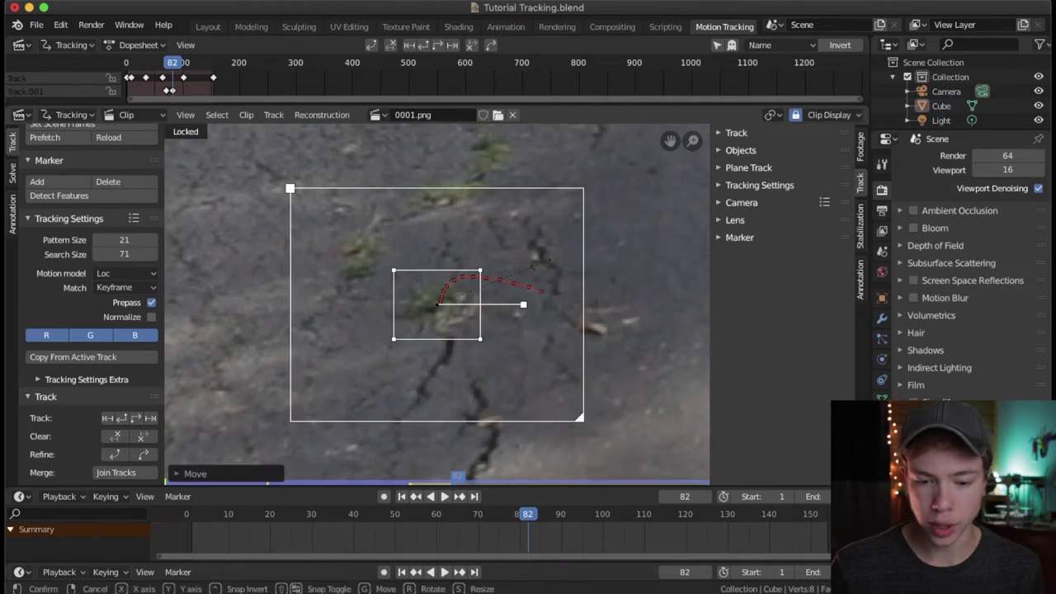
key("s")
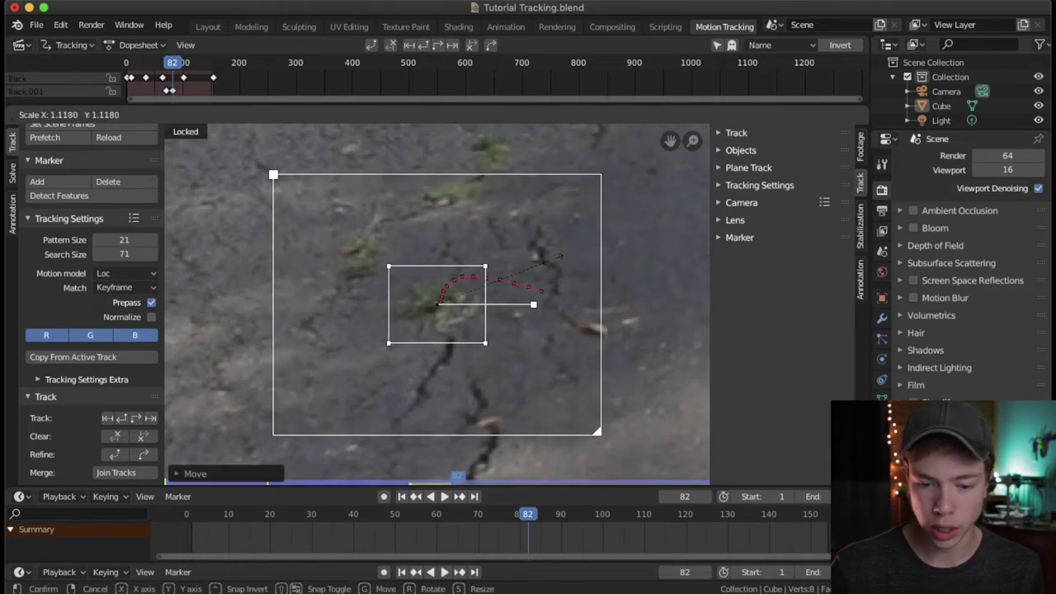
left_click(559, 257)
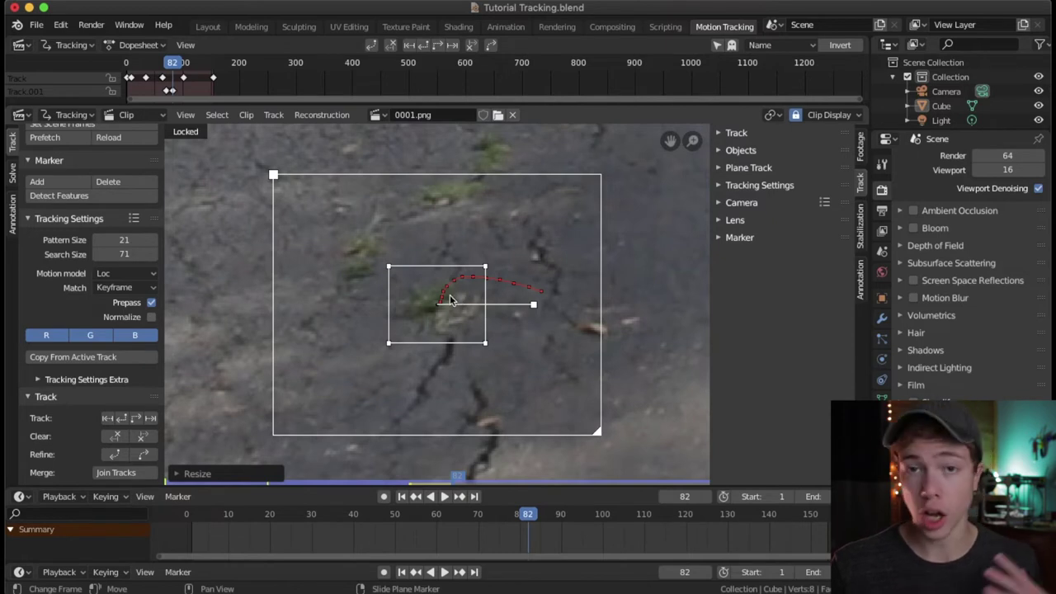
left_click(137, 419)
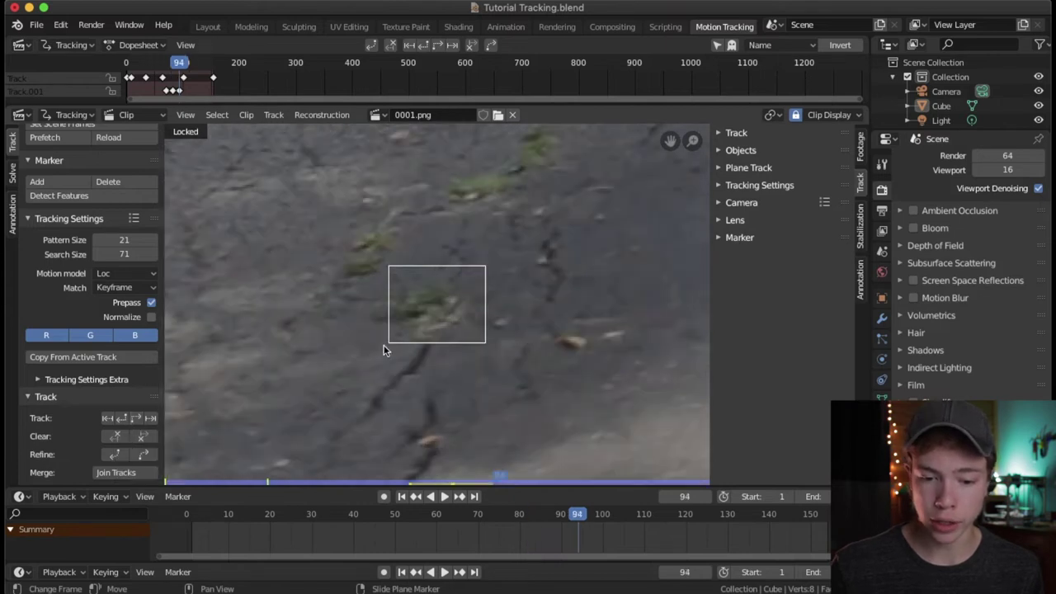
Re-centre the marker on the grass tuft wherever it drifts, from frame 94 onwards, and continue tracking it forwards to the clip's end
mouse_move(436, 334)
left_mouse_down()
mouse_move(430, 321)
mouse_move(479, 318)
left_mouse_up()
left_click(137, 418)
left_click(136, 417)
left_click(137, 417)
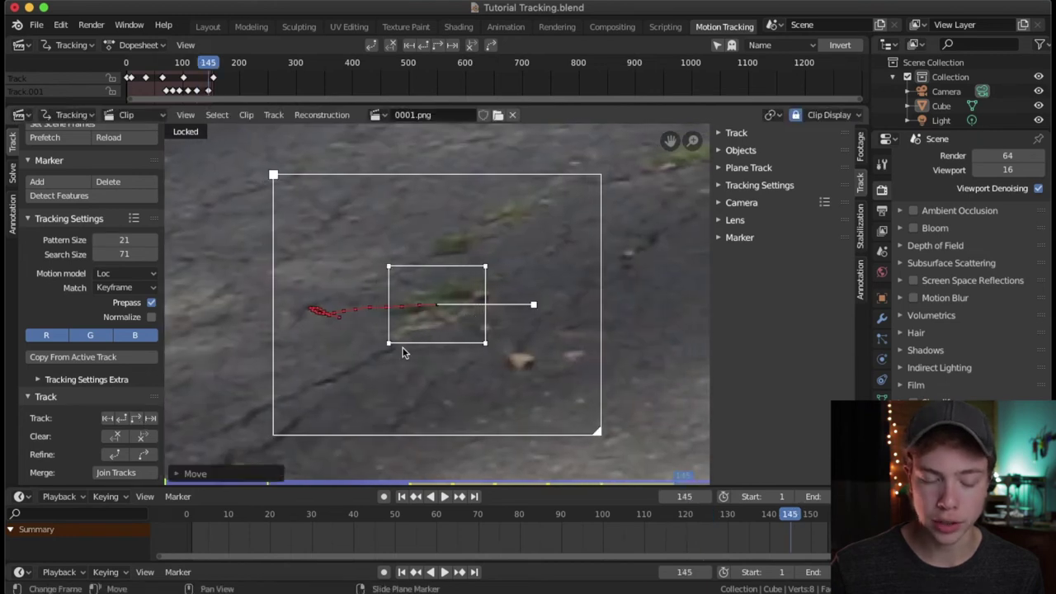
left_click(136, 418)
Return to frame 70 and track the grass-tuft marker backwards to the clip's start, re-centring it at frame 59 and wherever it drifts
left_click_drag(687, 481, 412, 492)
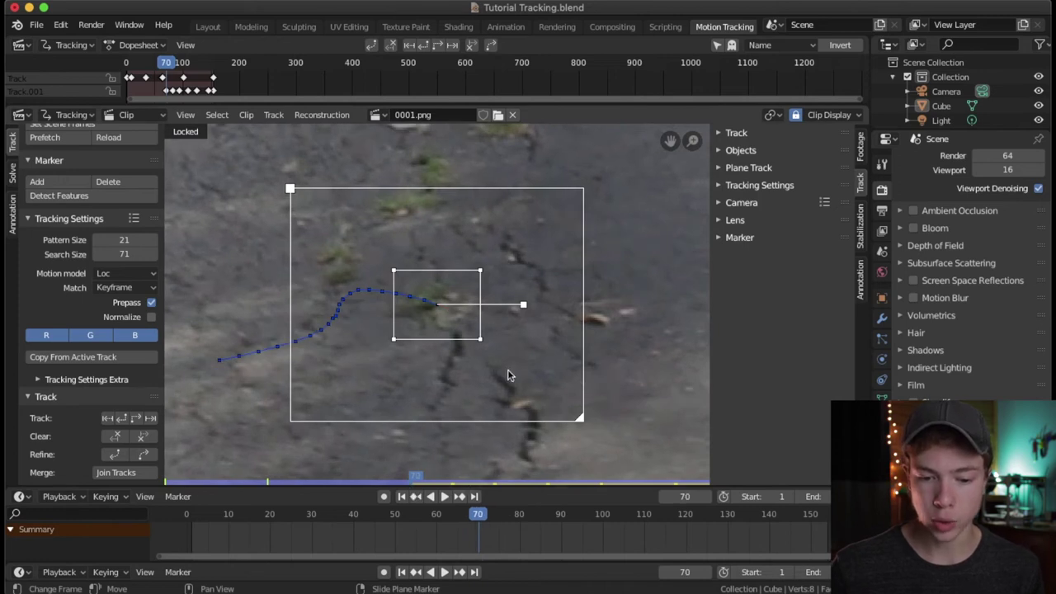
left_click(122, 420)
key("g")
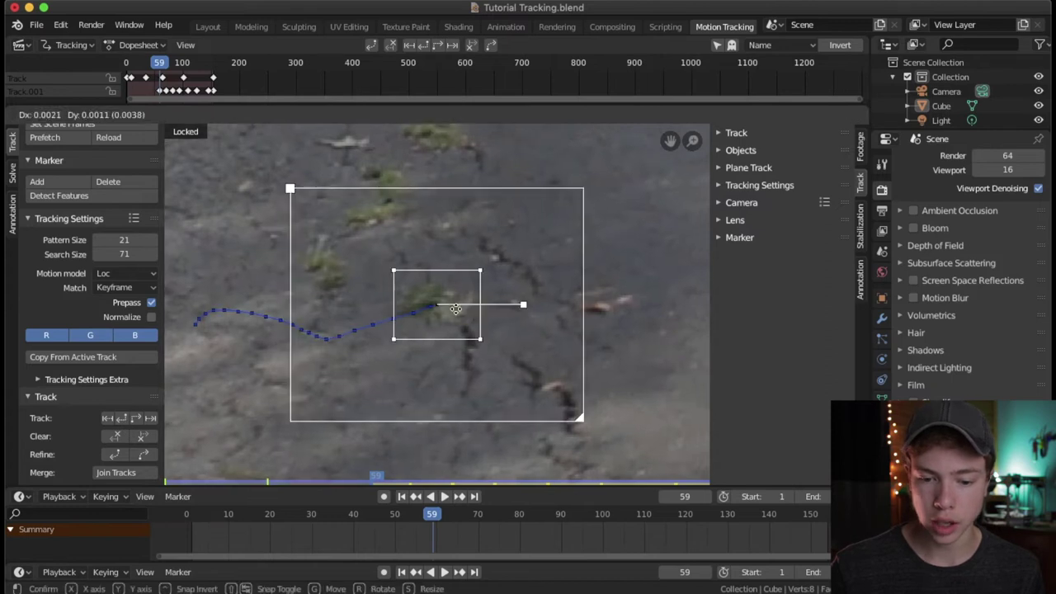
left_click(456, 311)
left_click(121, 418)
mouse_move(460, 328)
left_mouse_down()
mouse_move(447, 318)
mouse_move(441, 334)
left_mouse_up()
Play back the footage to review the two road tracks and save the project file
key("space")
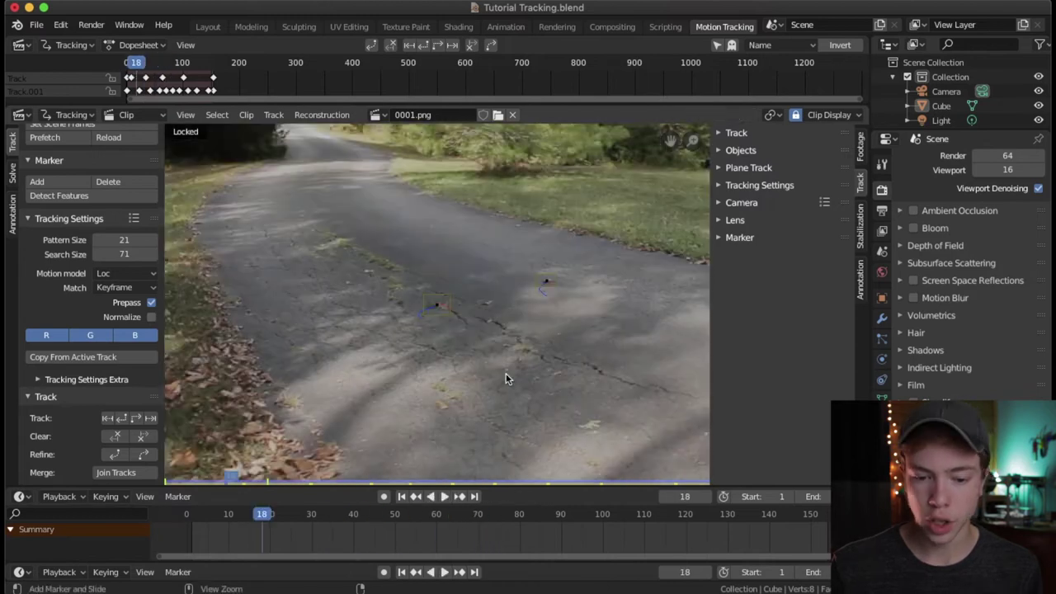
key("ctrl+s")
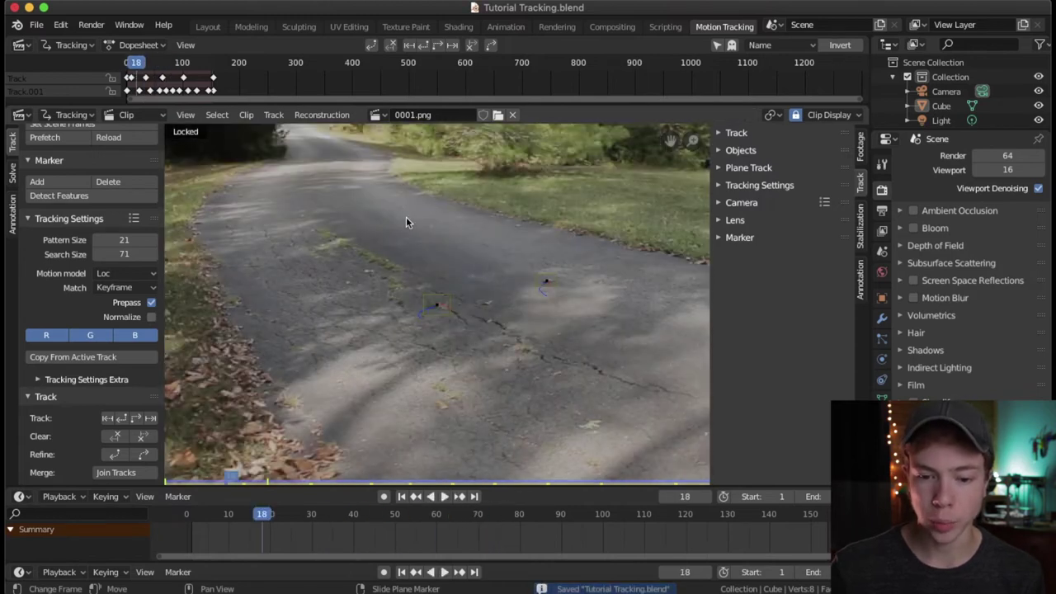
key("f")
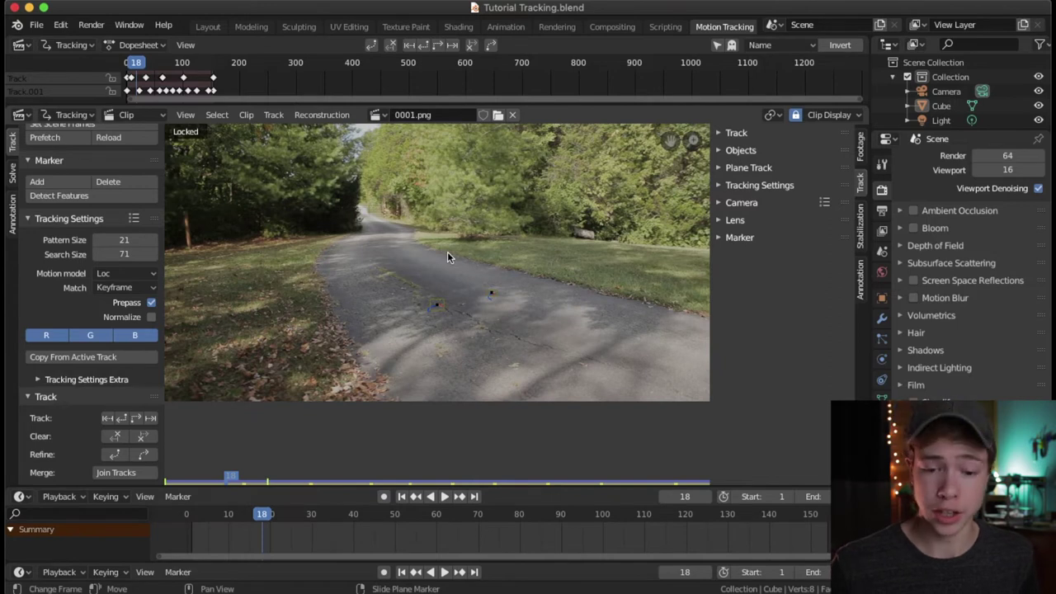
scroll(512, 316, "up", 1)
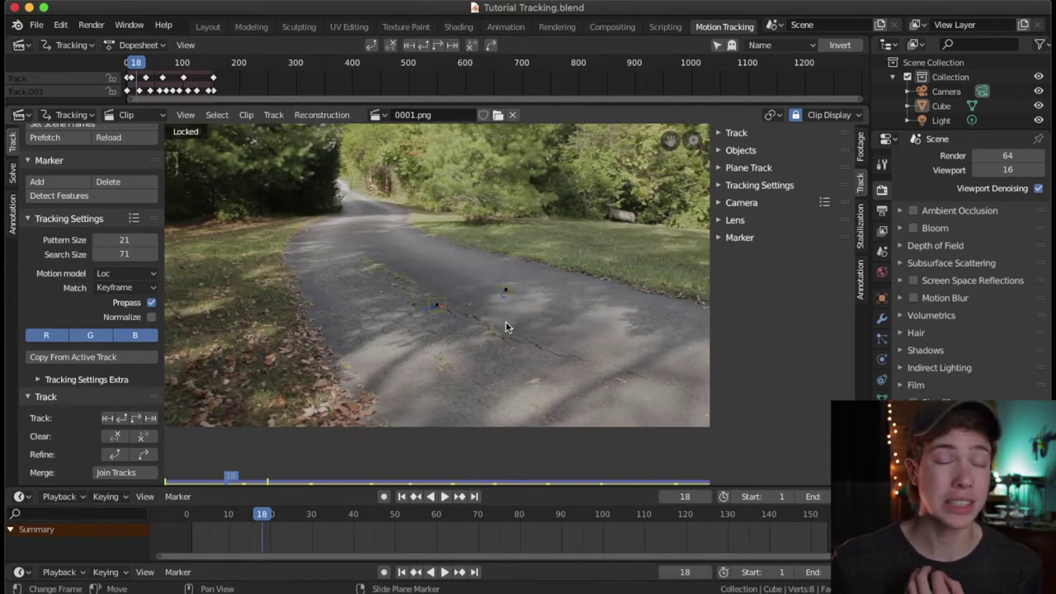
scroll(510, 331, "down", 1)
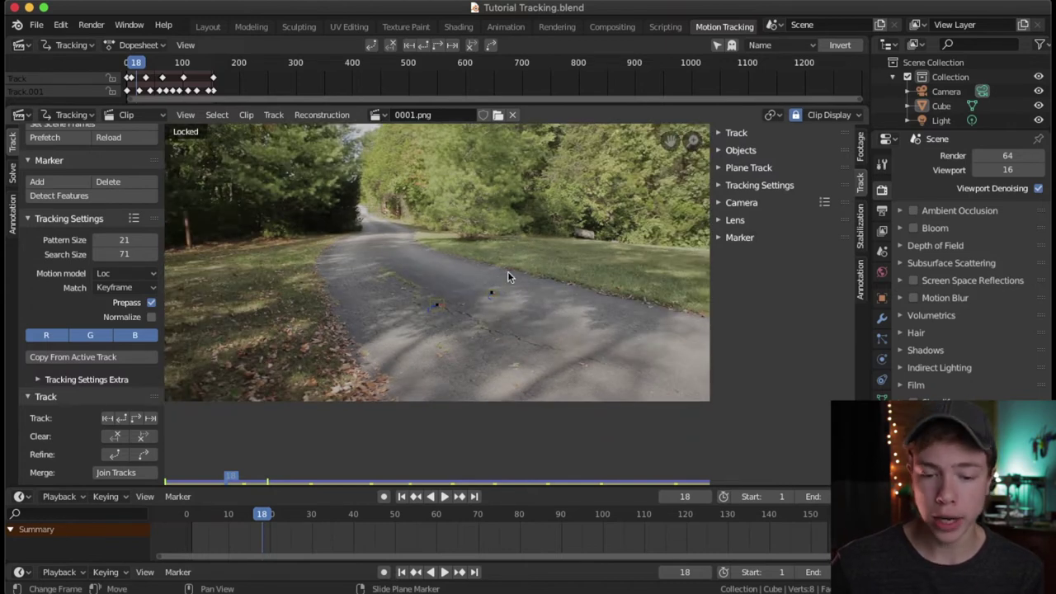
scroll(507, 331, "up", 2)
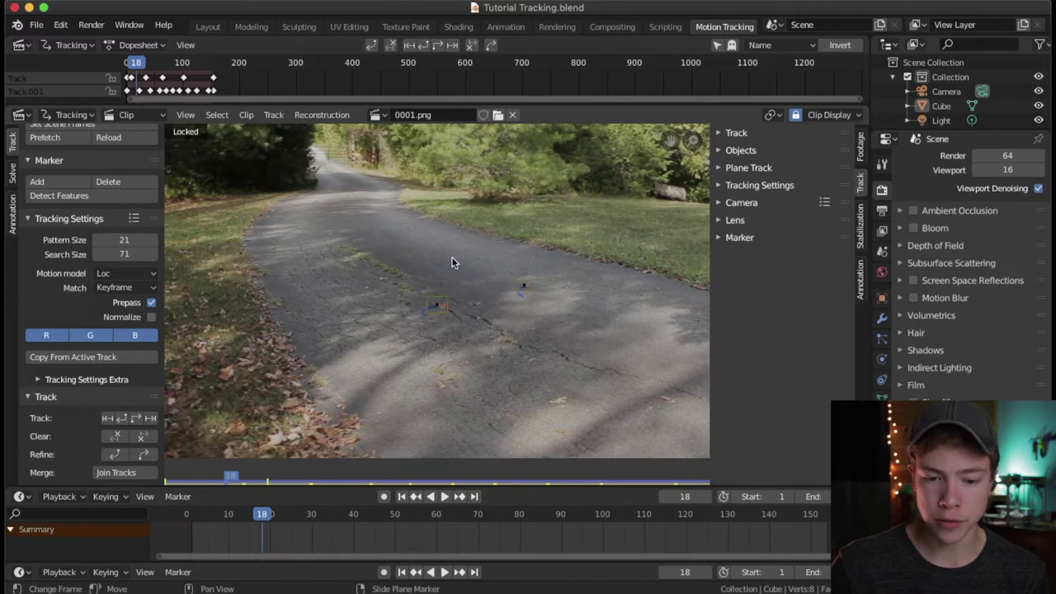
scroll(453, 262, "down", 1)
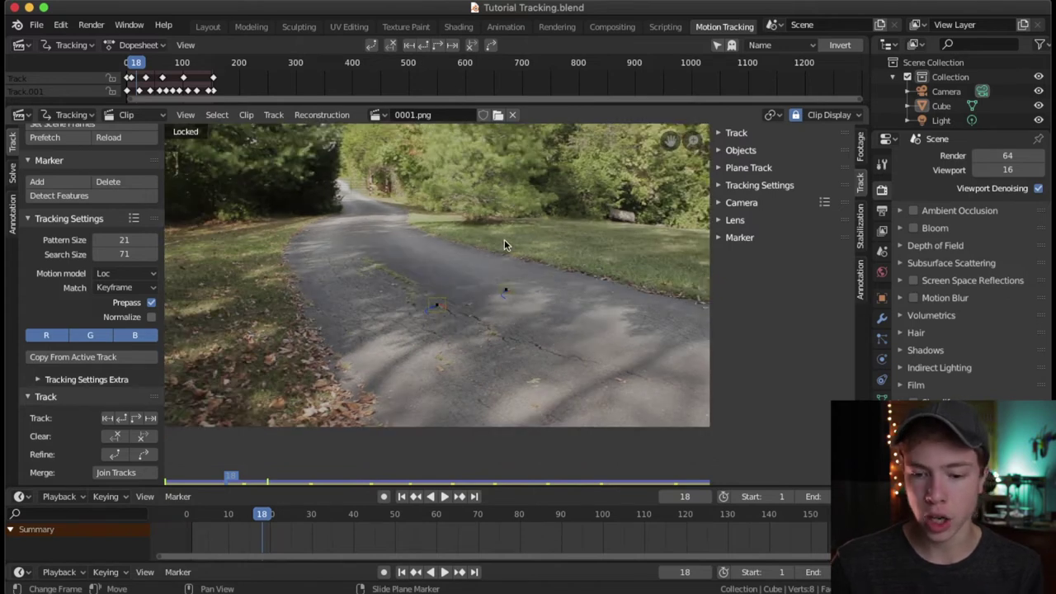
Unlock the view and add a third tracking marker at frame 1 on the boulder at the far edge of the lawn
key("l")
middle_click_drag(528, 232, 414, 253)
scroll(421, 252, "up", 3)
middle_click_drag(556, 213, 433, 290)
scroll(434, 295, "up", 3)
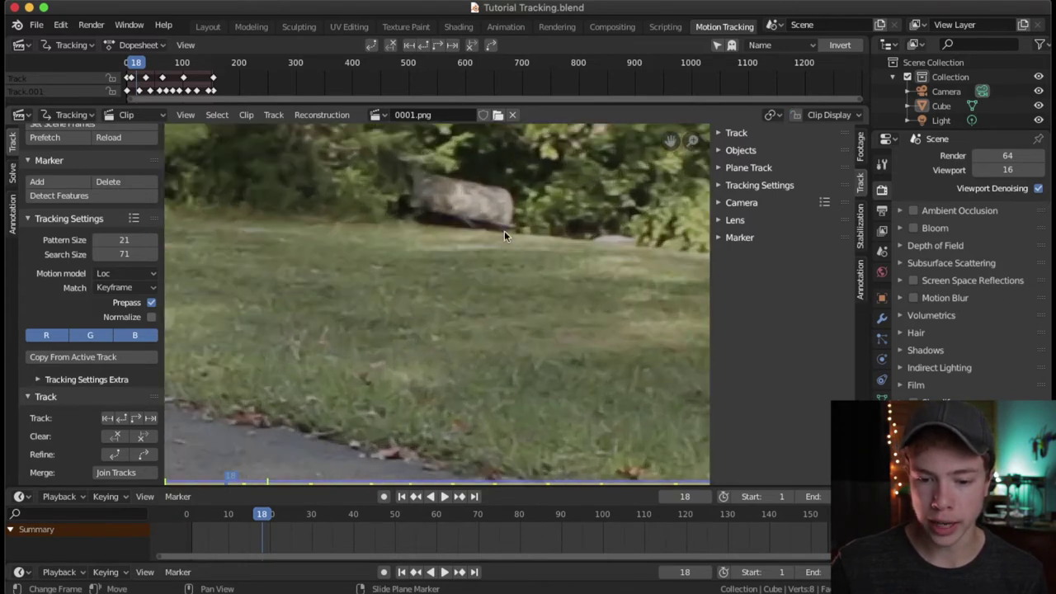
left_click_drag(263, 514, 193, 520)
scroll(372, 326, "up", 3)
scroll(372, 330, "up", 3)
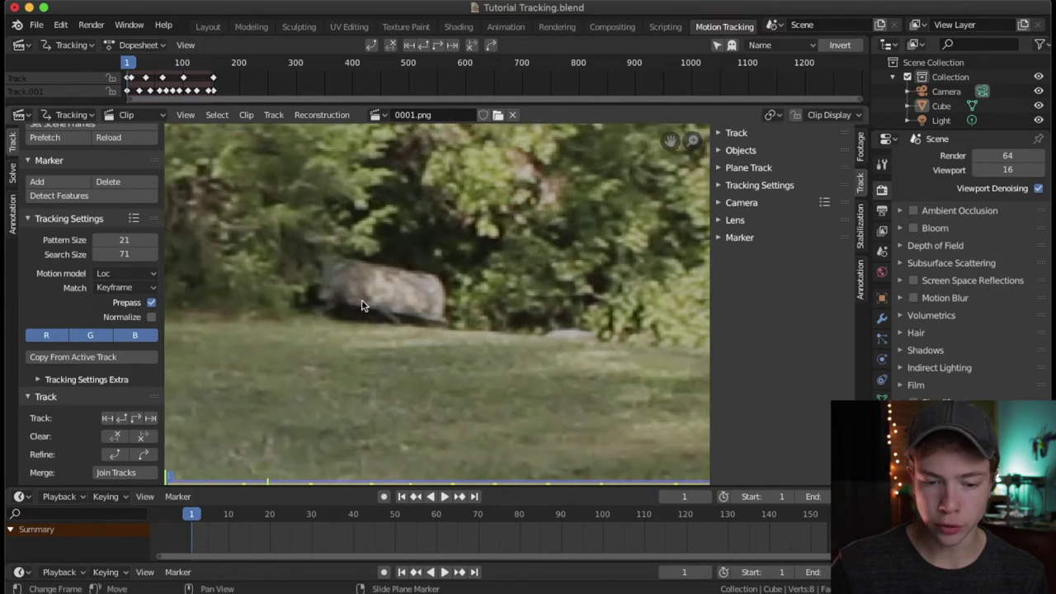
scroll(453, 277, "down", 4)
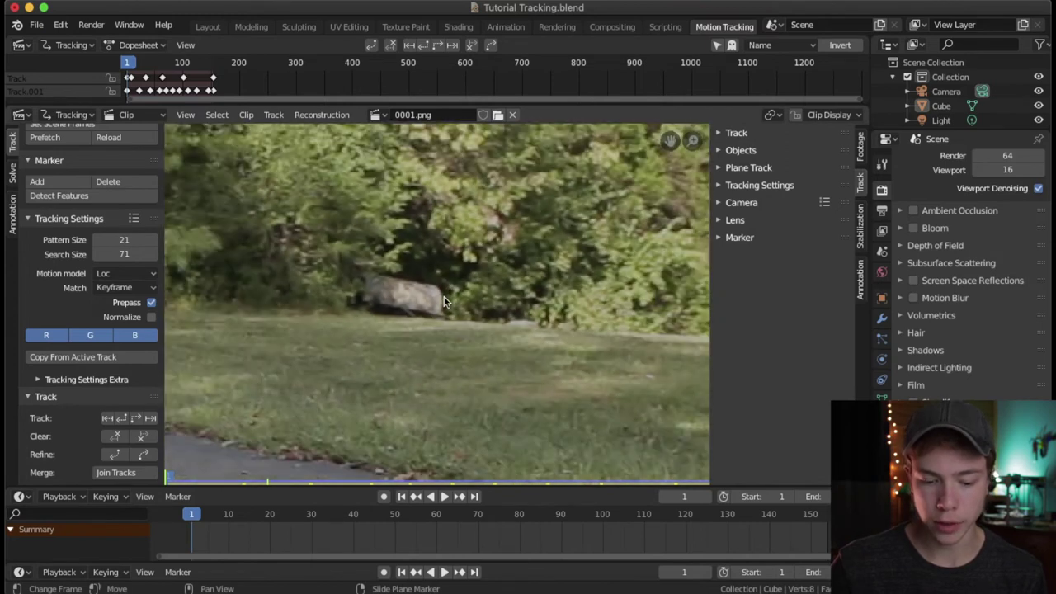
left_click(436, 296, "ctrl")
scroll(439, 297, "up", 4)
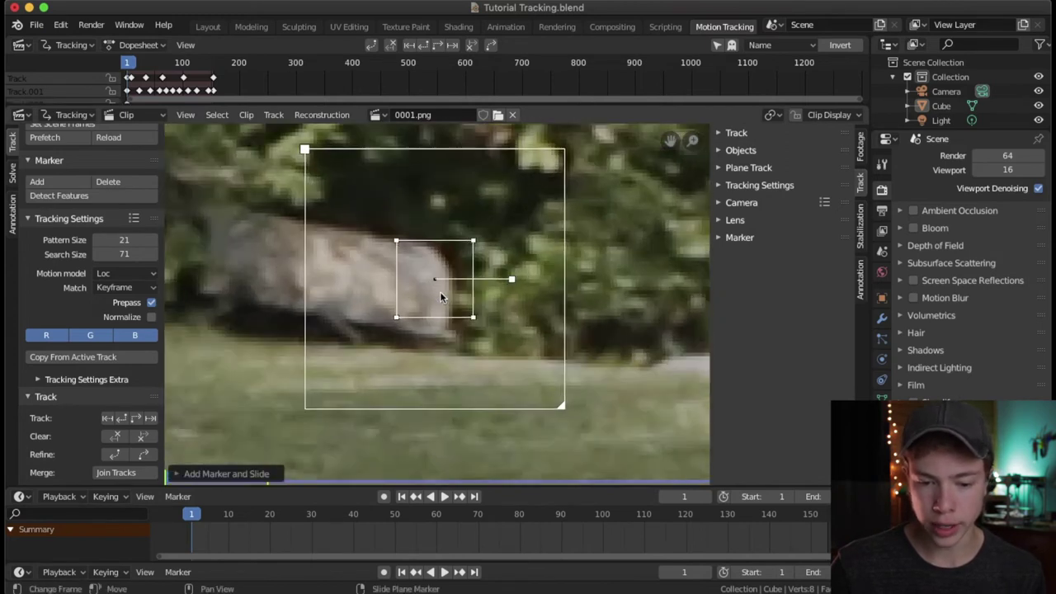
Try the marker at the boulder's left end, then place it over the upper-right corner and enlarge it
middle_click_drag(381, 300, 467, 300)
left_click_drag(508, 277, 285, 288)
scroll(291, 286, "down", 1)
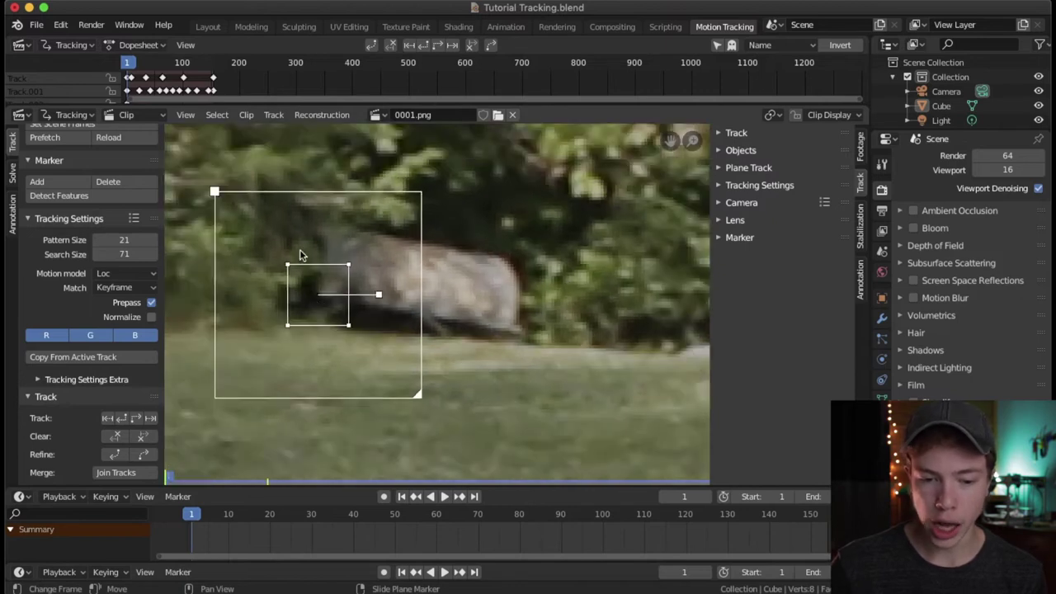
mouse_move(326, 272)
left_mouse_down()
mouse_move(385, 274)
mouse_move(528, 251)
mouse_move(513, 245)
left_mouse_up()
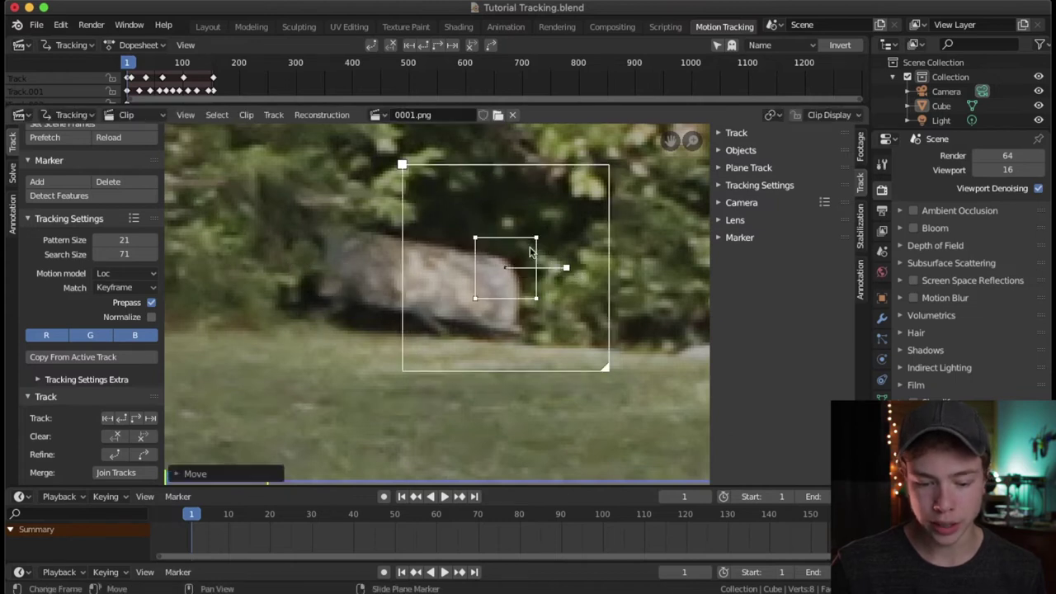
scroll(526, 258, "up", 2)
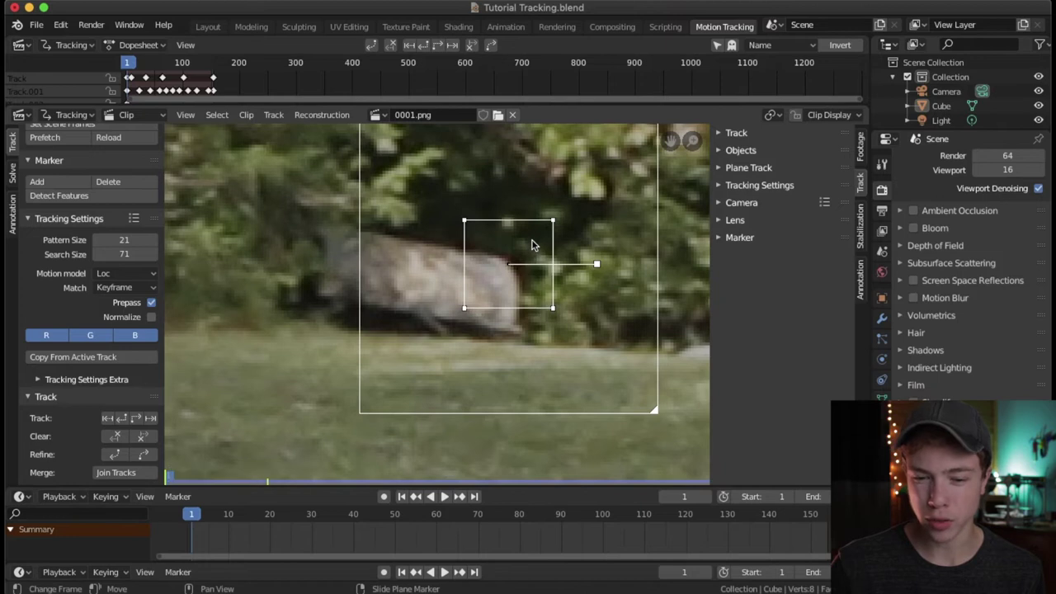
Fine-tune the marker on the boulder's upper-right corner, lock the view to it, and track it forwards from frame 1
left_click_drag(524, 249, 525, 250)
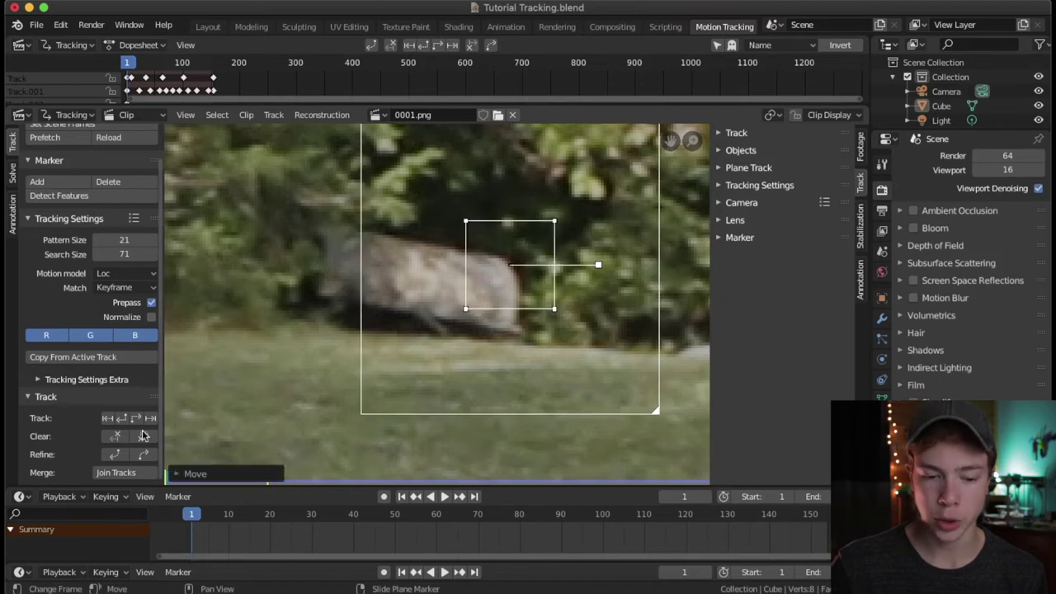
key("l")
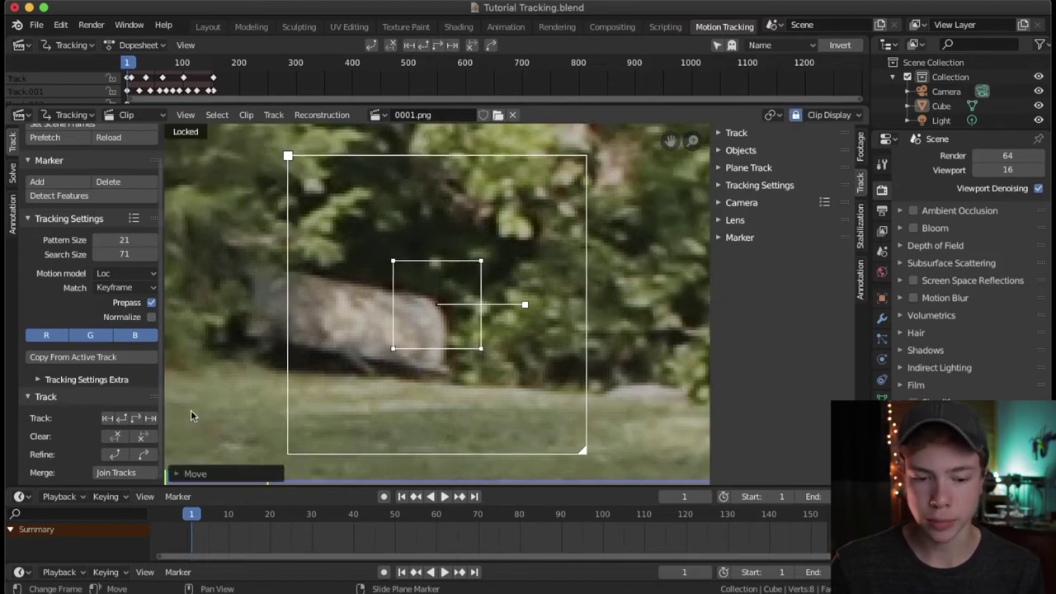
left_click(140, 419)
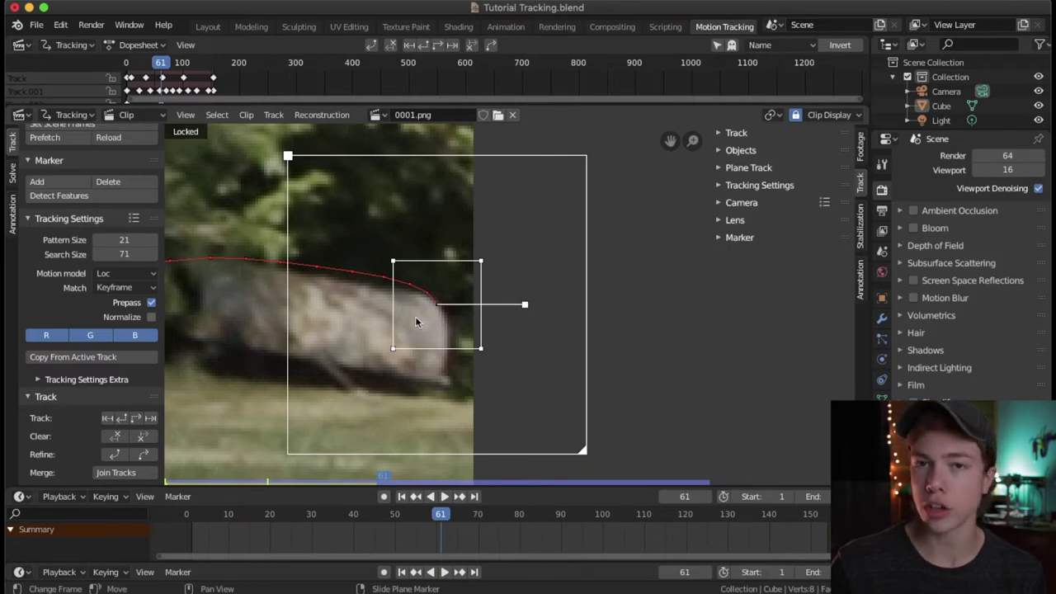
Play and scrub the frames around 61 to 70 to examine how the boulder marker behaves at the image edge
key("space")
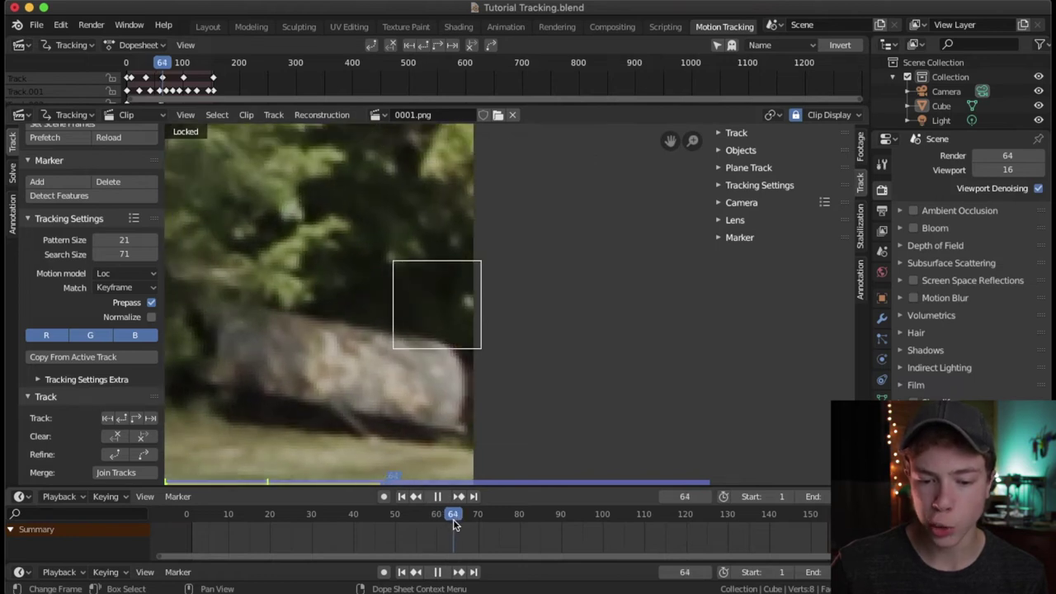
mouse_move(503, 528)
left_mouse_down()
mouse_move(431, 520)
mouse_move(442, 521)
left_mouse_up()
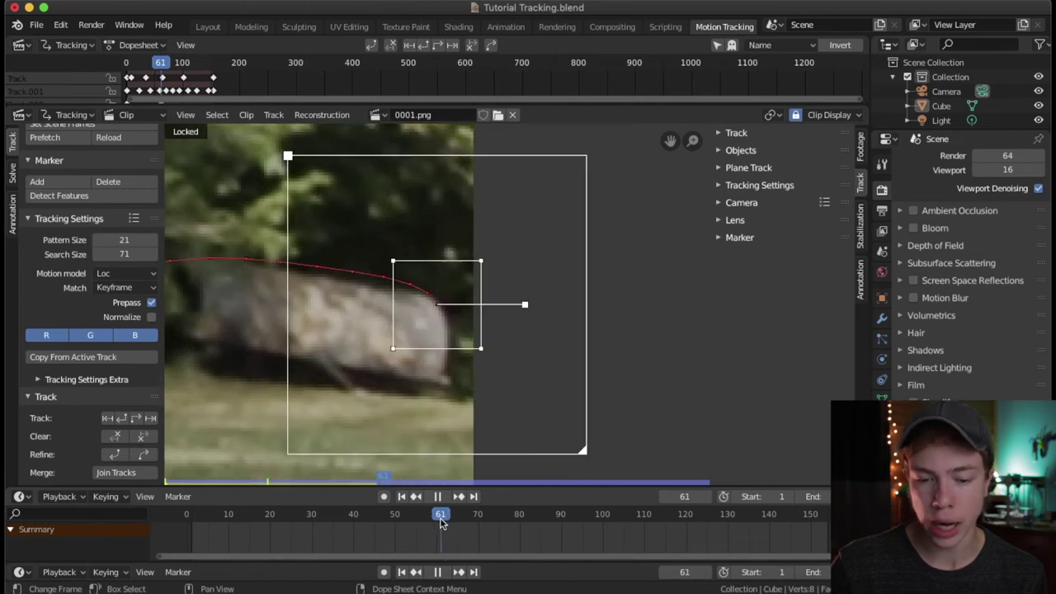
scroll(458, 383, "down", 4)
left_click(446, 496)
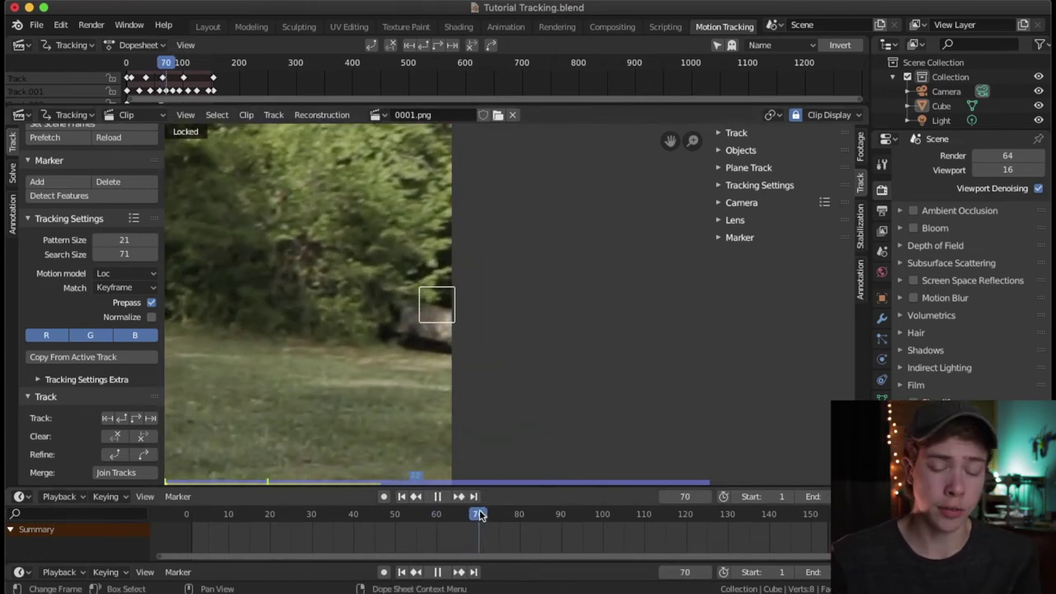
key("Escape")
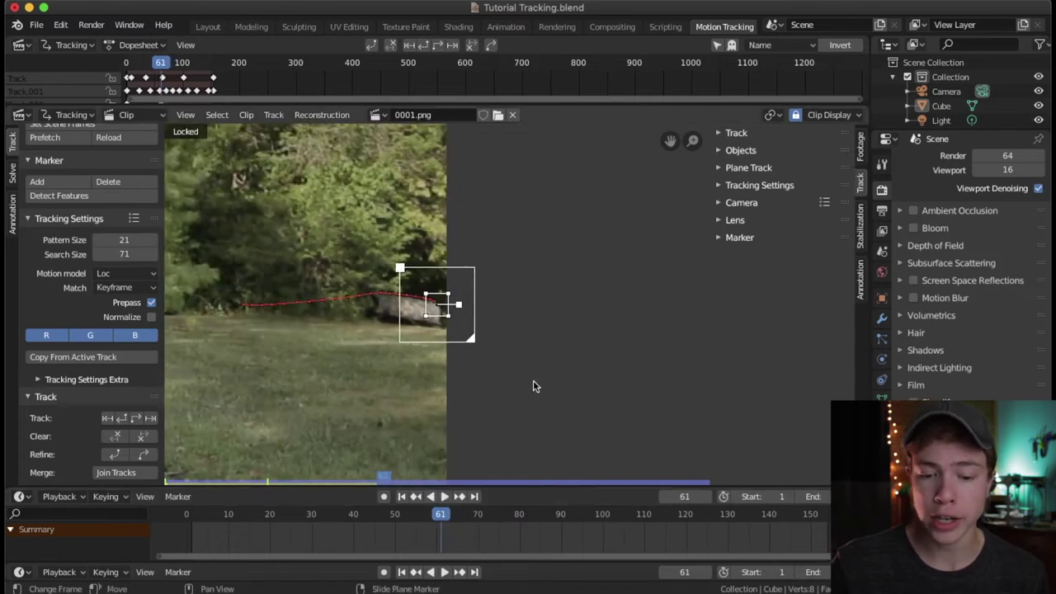
scroll(532, 385, "down", 2)
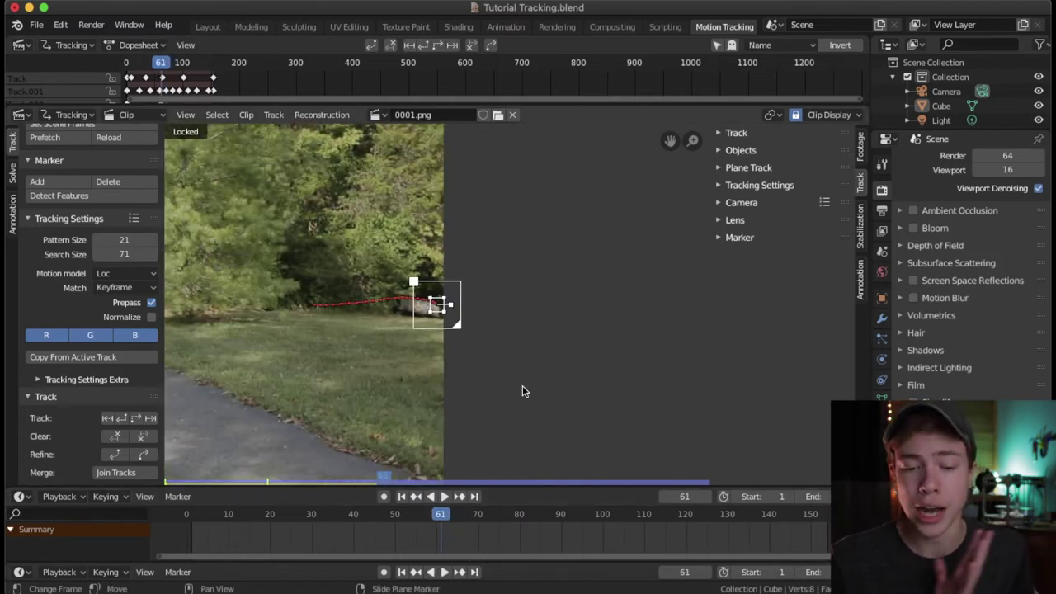
Return to frame 1 and scrub forwards to review the boulder marker's track up close
key("space")
left_click_drag(441, 515, 194, 515)
key("space")
scroll(453, 419, "up", 8)
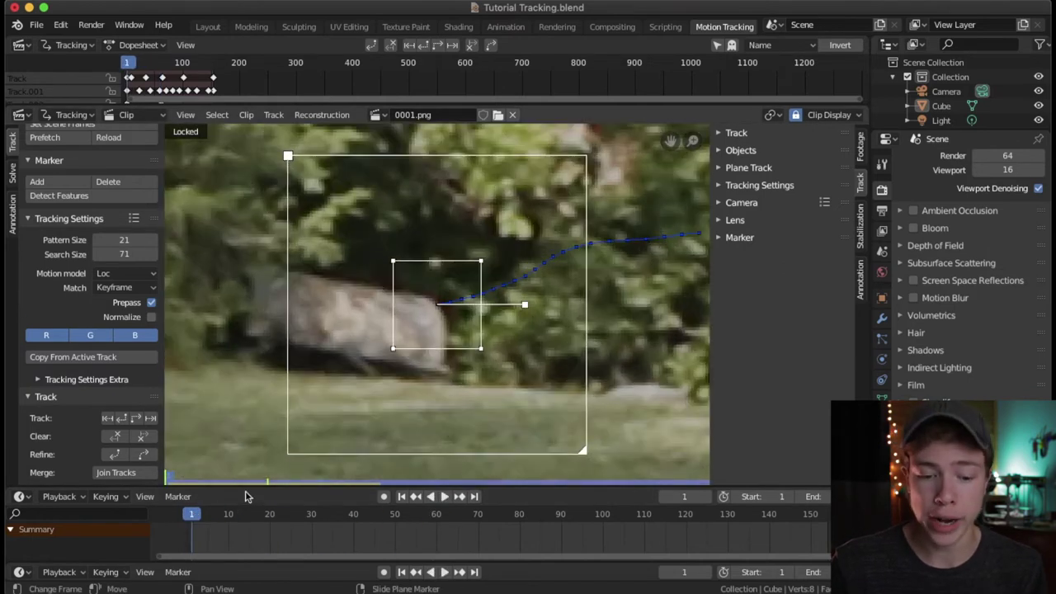
left_click_drag(191, 515, 328, 518)
scroll(456, 353, "down", 5)
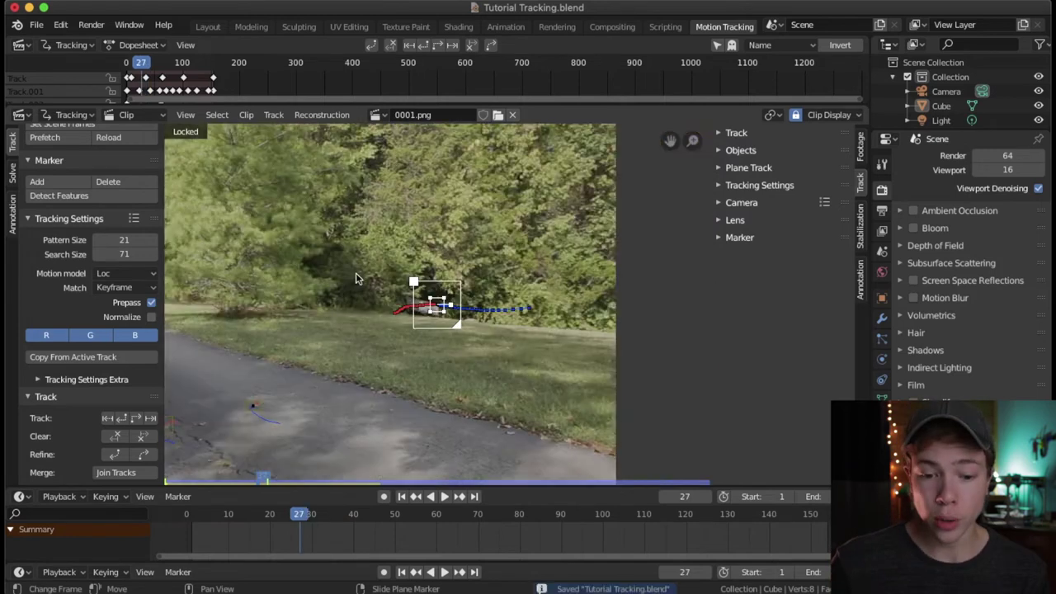
Go to frame 22, add a marker on the yellow leaf on the asphalt, and resize it
middle_click_drag(386, 363, 561, 343)
middle_click_drag(304, 399, 456, 330)
scroll(540, 226, "up", 5)
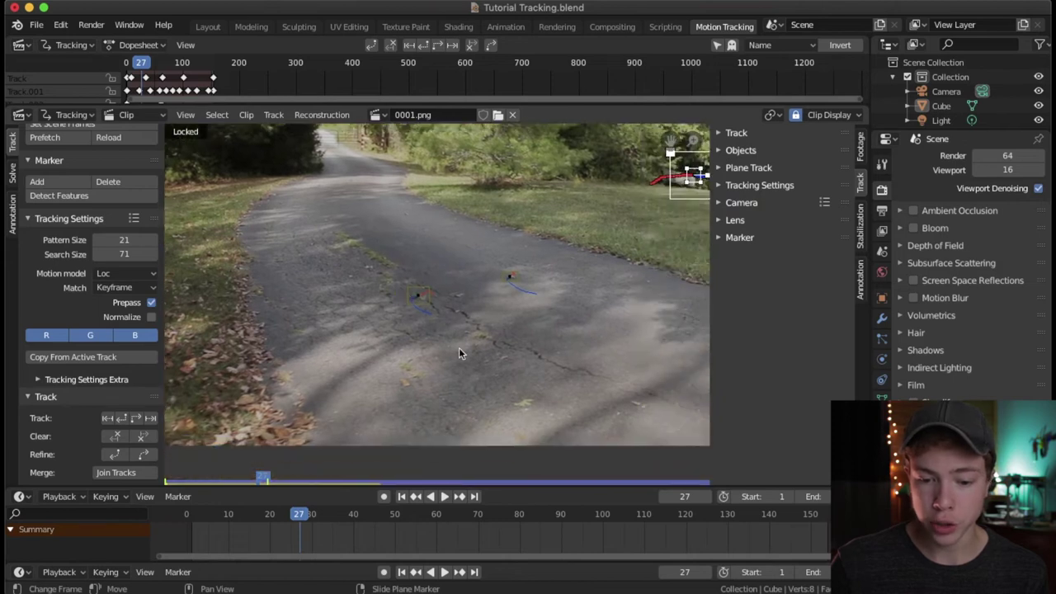
scroll(378, 267, "down", 5)
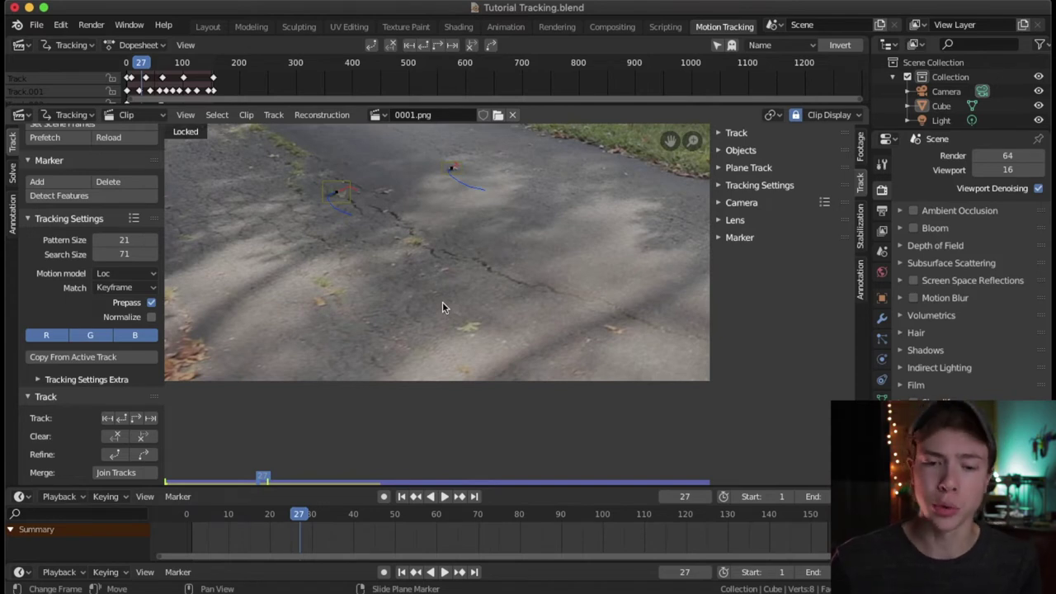
scroll(446, 338, "up", 2)
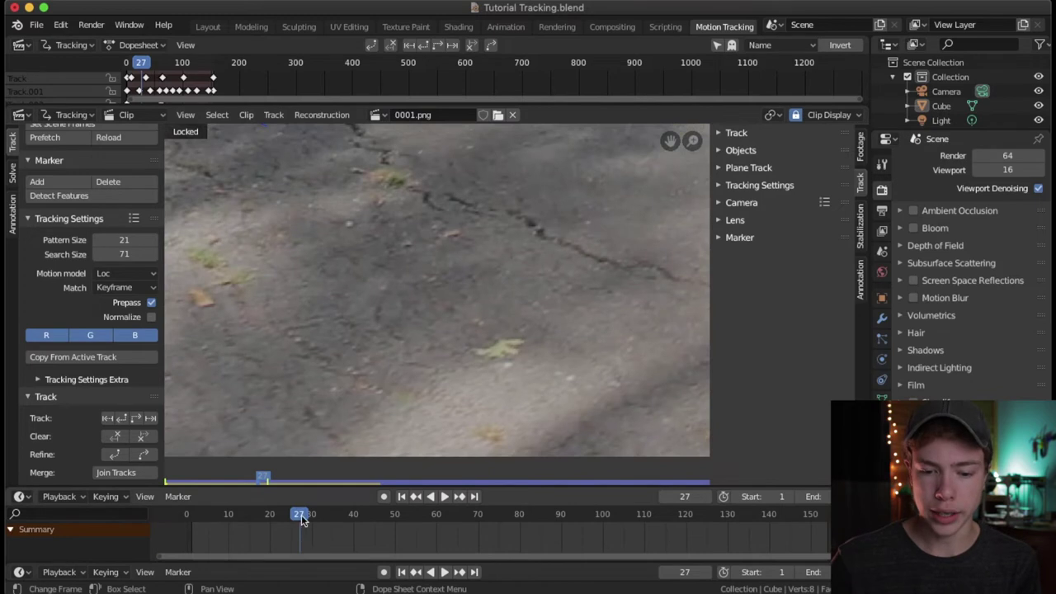
left_click_drag(301, 518, 278, 518)
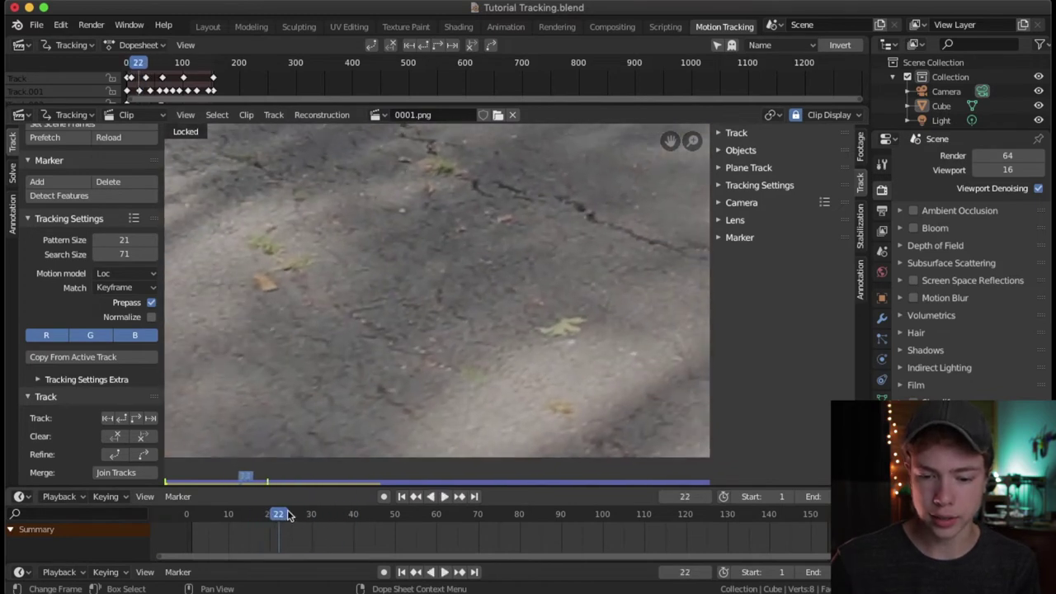
left_click(565, 331, "ctrl")
key("s")
left_click(459, 290)
Centre the new marker on the leaf and widen it along X by a factor of about 1.55
scroll(454, 291, "up", 3)
key("g")
left_click(442, 274)
key("s")
key("x")
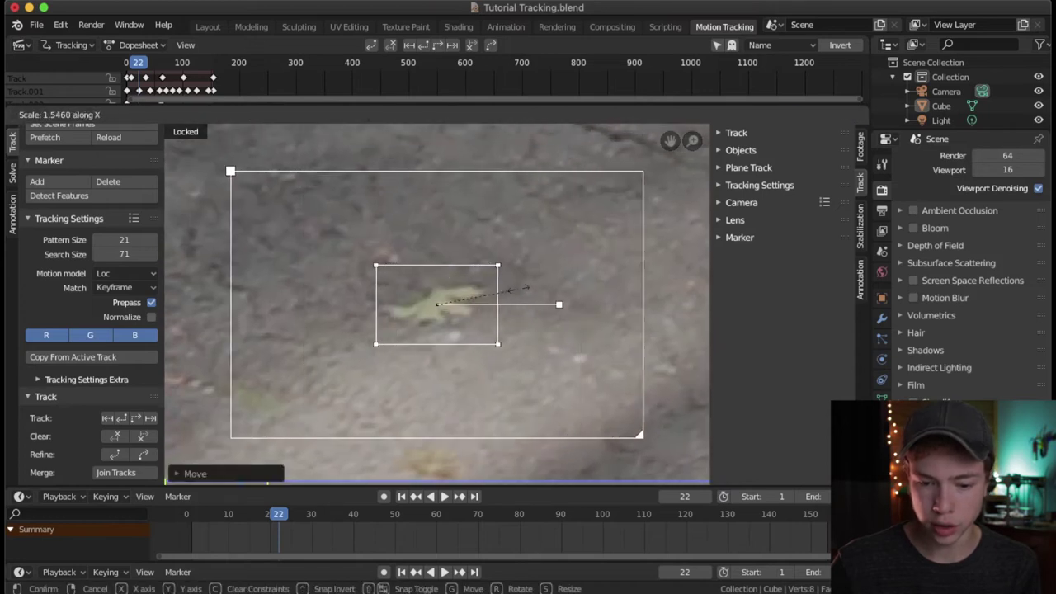
left_click(523, 288)
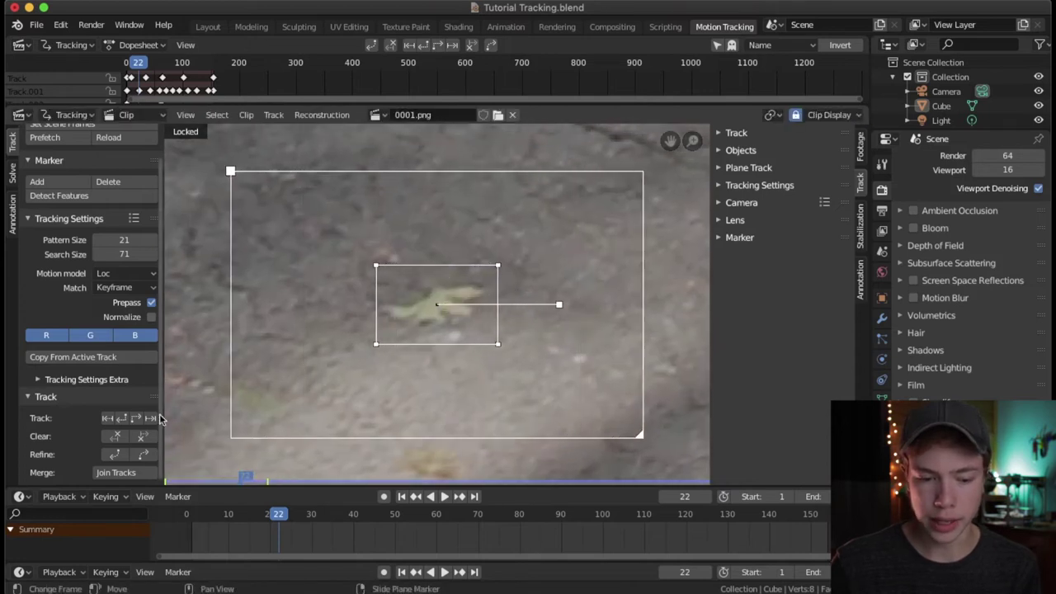
Track the leaf marker backwards from frame 22, then return to frame 22 and track it forwards
left_click(120, 418)
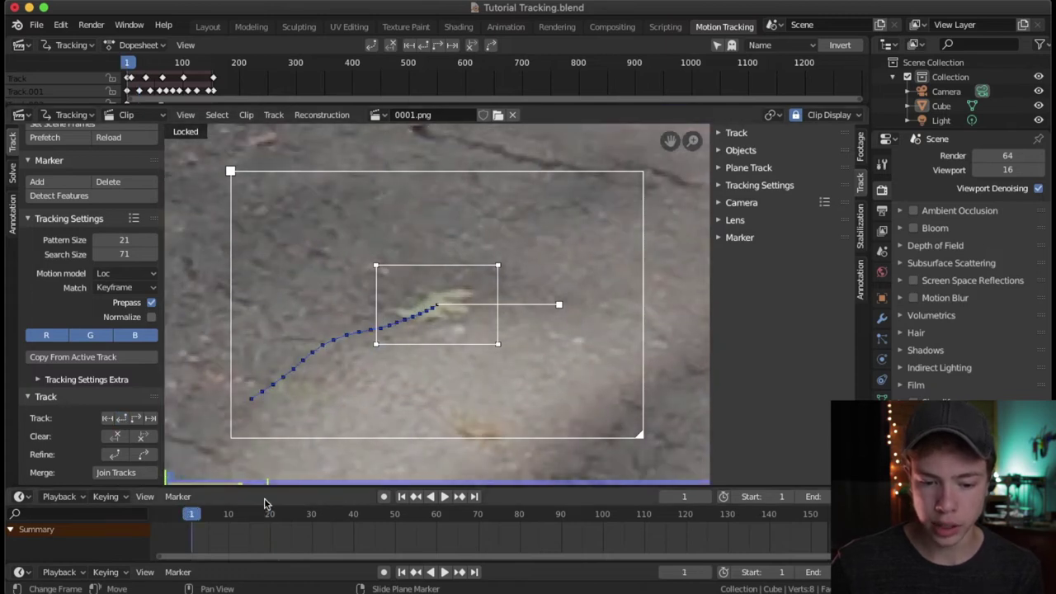
key("space")
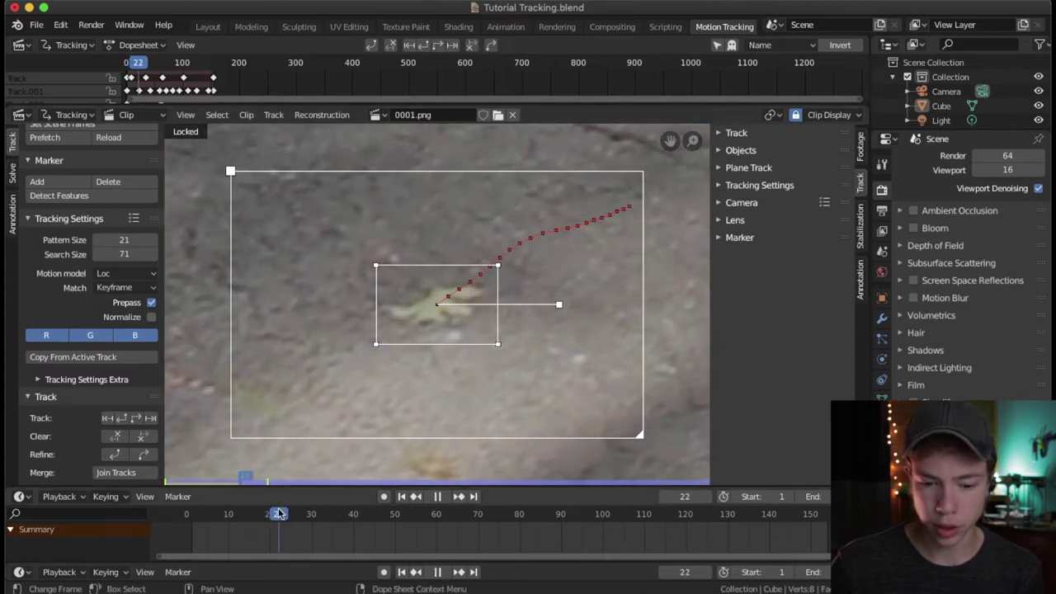
left_click(135, 418)
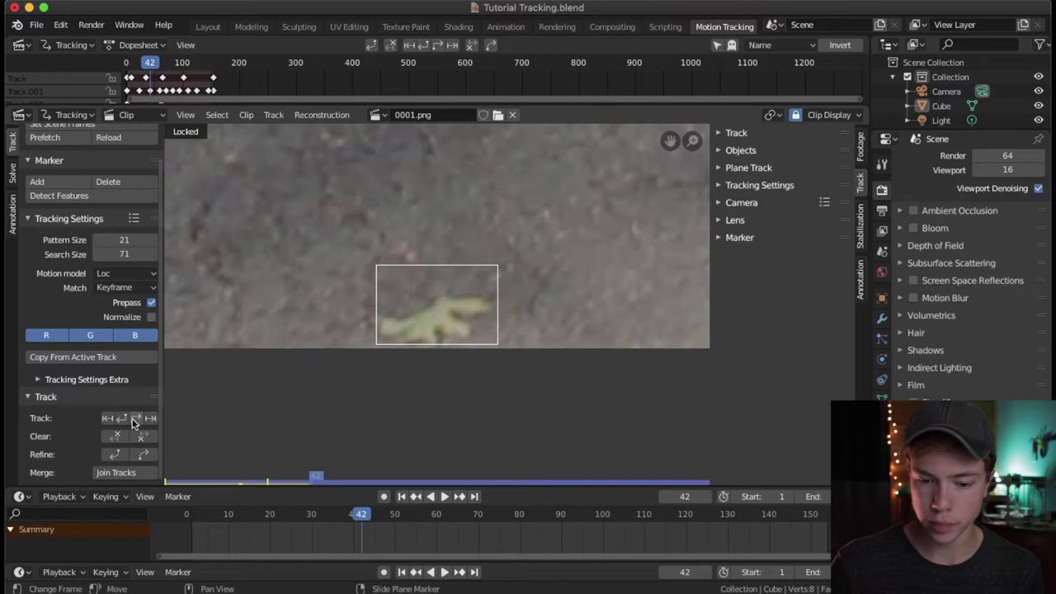
Shift the marker off the leaf's centre at frame 36 and track it forwards from there
mouse_move(363, 517)
left_mouse_down()
mouse_move(329, 516)
mouse_move(340, 516)
left_mouse_up()
key("Left")
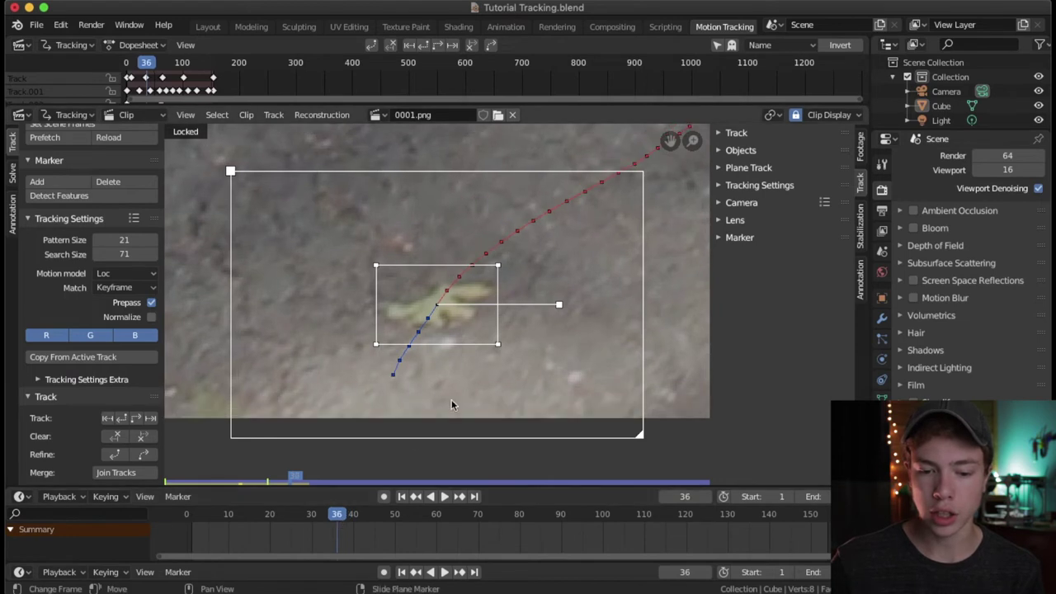
left_click_drag(467, 345, 450, 336)
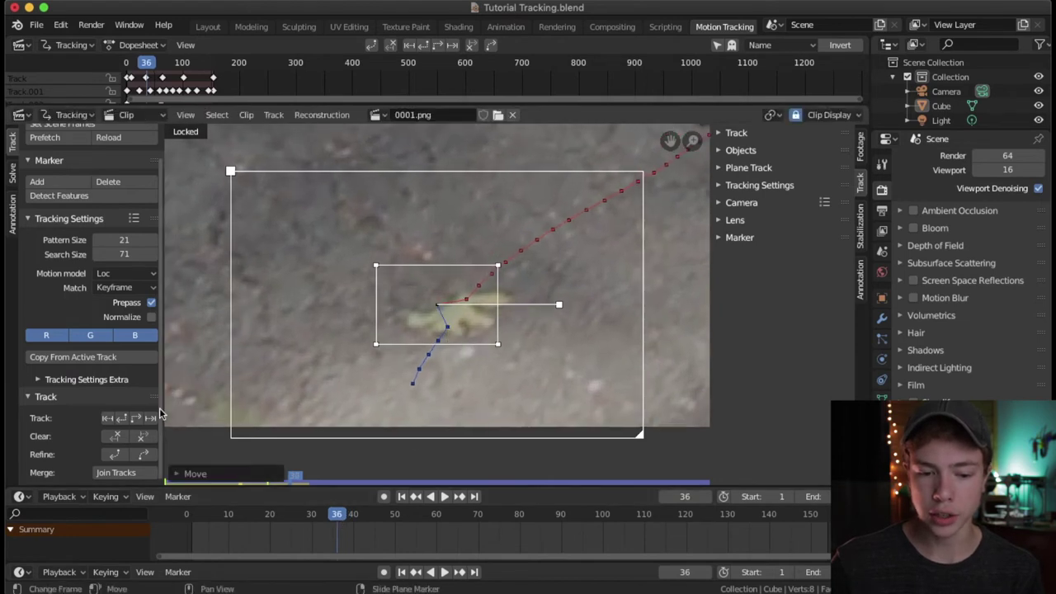
left_click(137, 418)
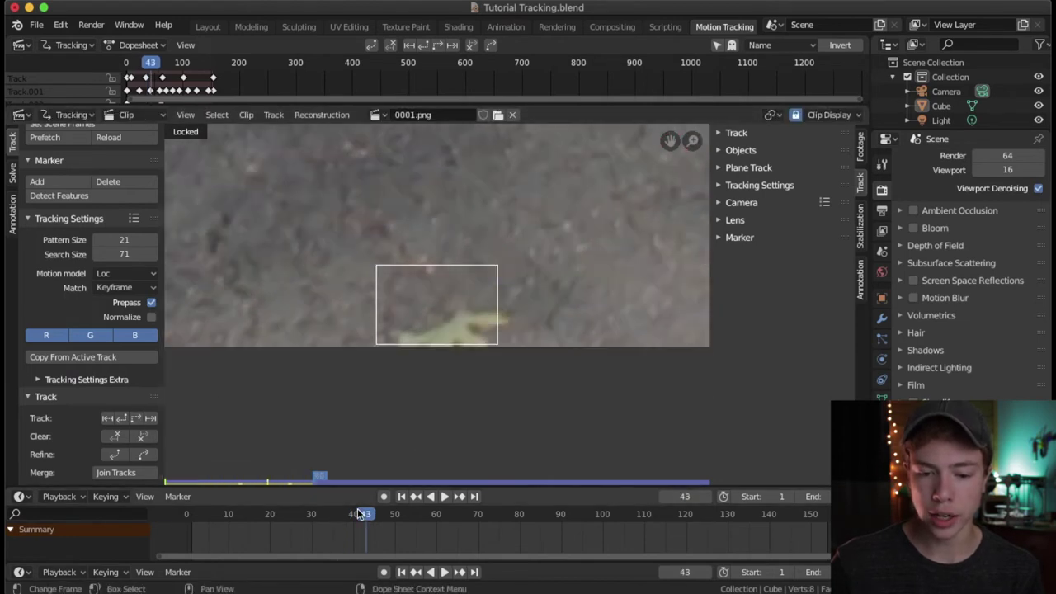
Displace the marker away from the leaf on individual frames from 37 to 40
mouse_move(340, 516)
left_mouse_down()
mouse_move(357, 514)
mouse_move(341, 516)
left_mouse_up()
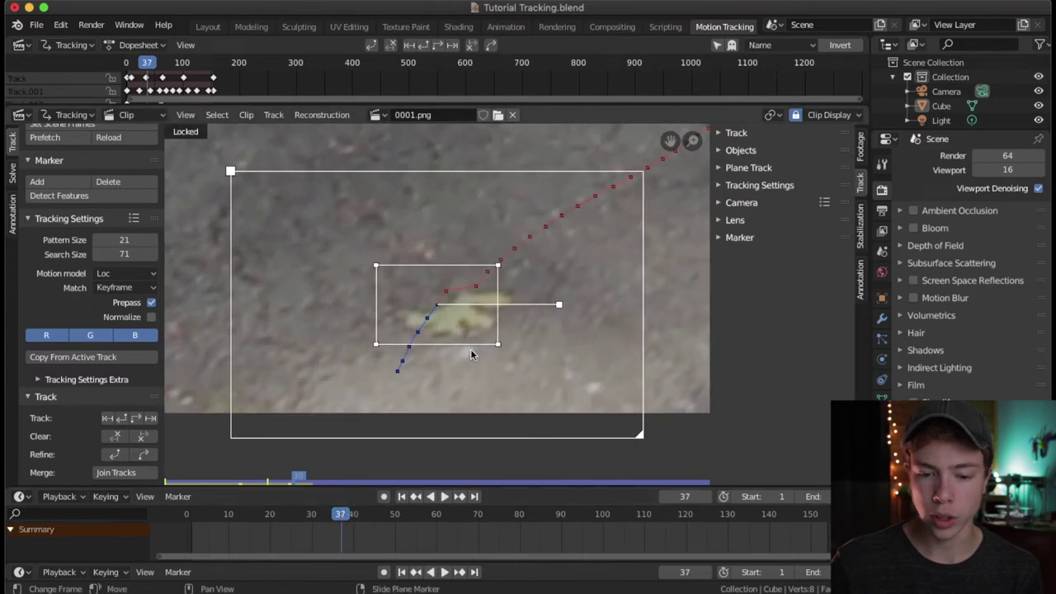
key("g")
left_click_drag(435, 340, 367, 286)
key("Right")
key("Right")
left_click_drag(442, 315, 267, 241)
key("Right")
left_click_drag(404, 293, 177, 189)
key("Right")
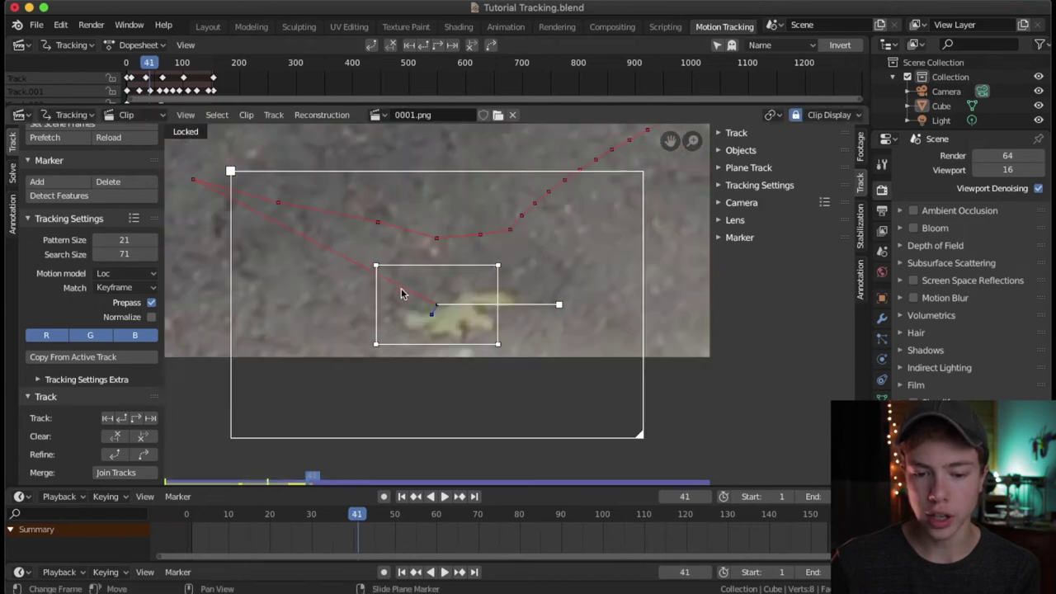
Move the marker well off the leaf at frame 41 and track it forwards over bare asphalt
key("g")
left_click(658, 173)
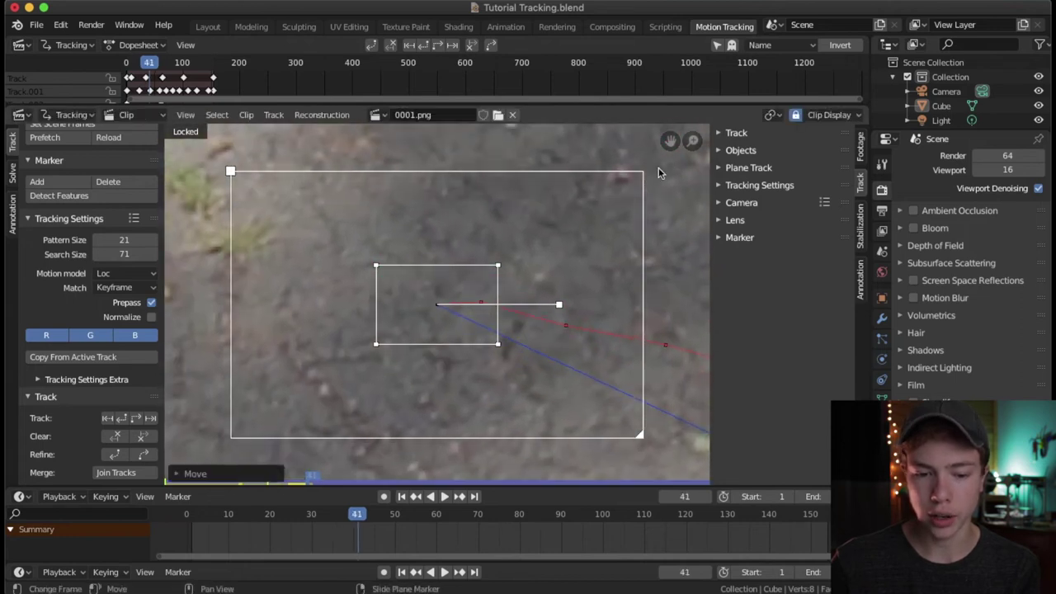
left_click(132, 420)
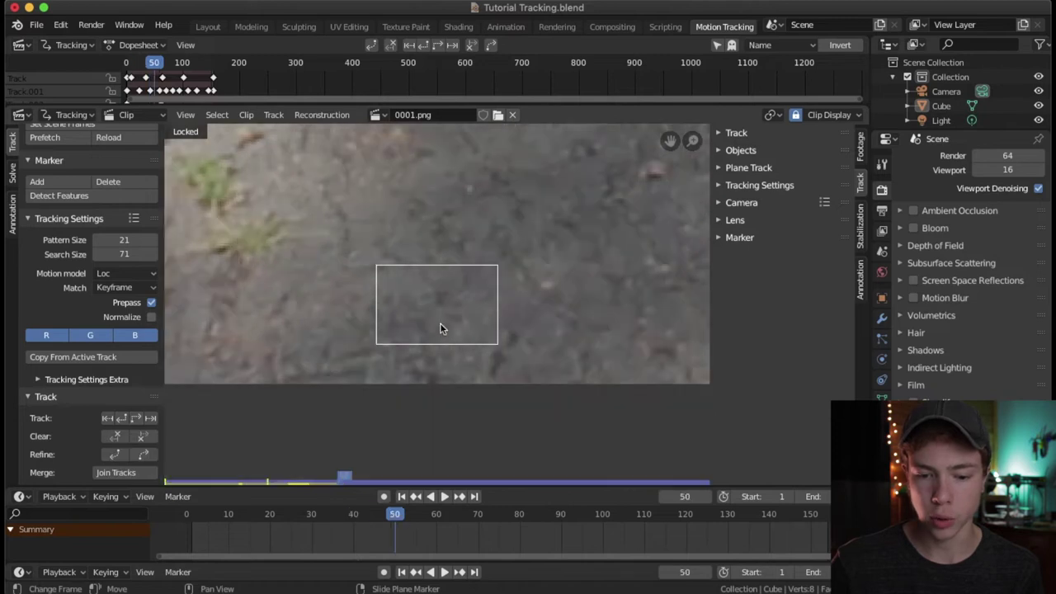
Examine the marker's position at frame 50 and scrub back to frame 35 to inspect its path from there
scroll(421, 356, "up", 1)
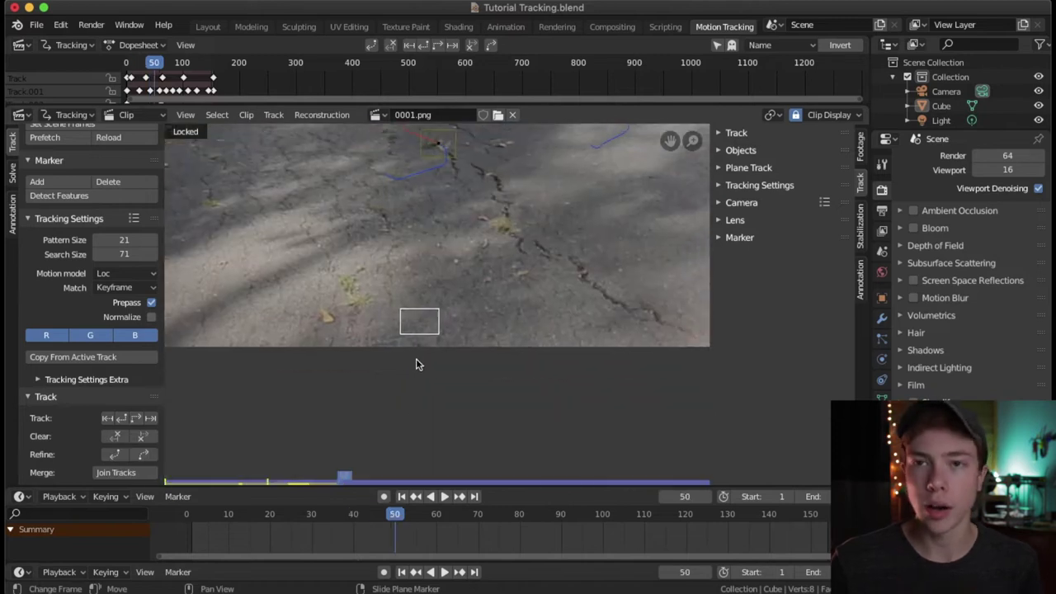
scroll(422, 359, "up", 1)
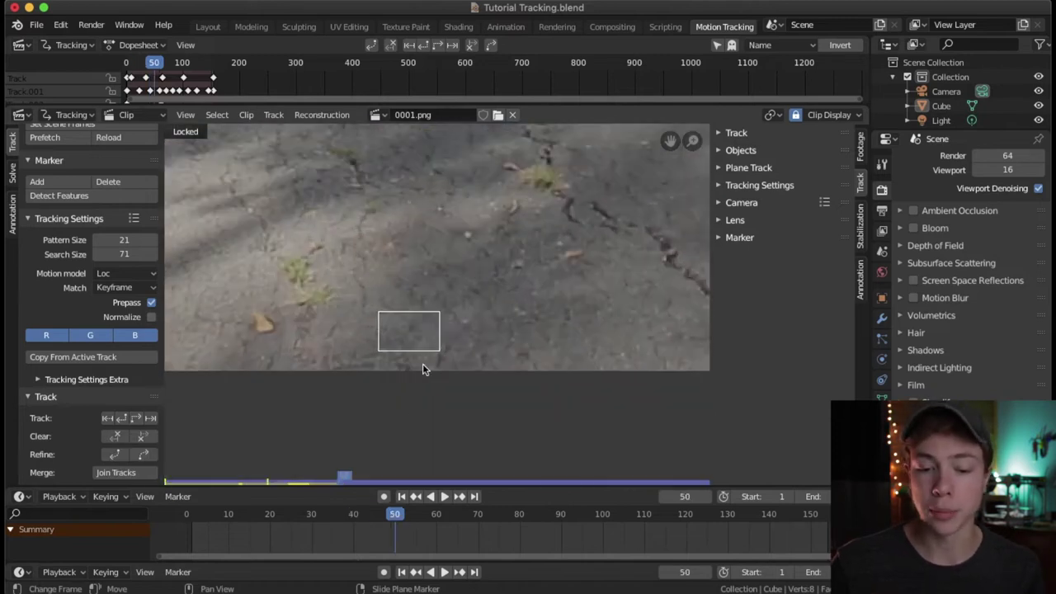
scroll(423, 364, "down", 1)
left_click_drag(396, 515, 332, 525)
key("space")
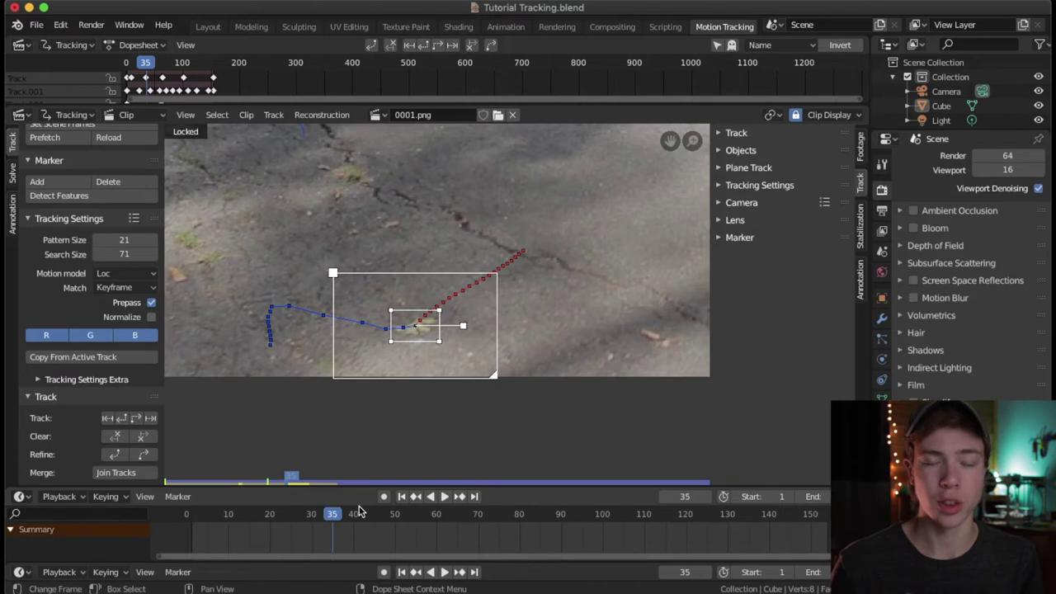
scroll(421, 466, "up", 2)
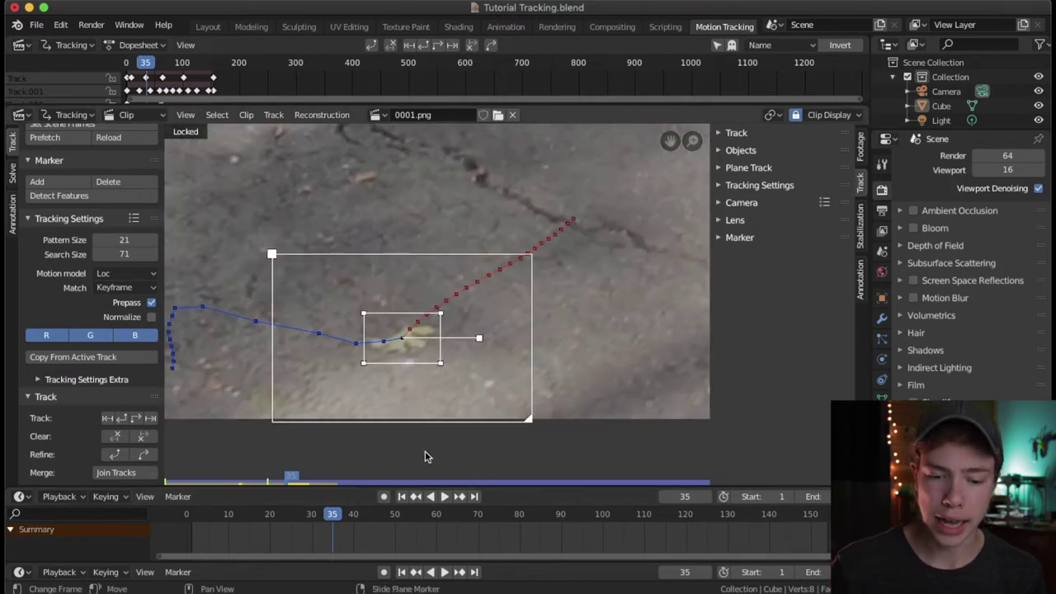
middle_click_drag(425, 450, 443, 433)
mouse_move(332, 513)
left_mouse_down()
mouse_move(355, 513)
mouse_move(334, 520)
left_mouse_up()
key("space")
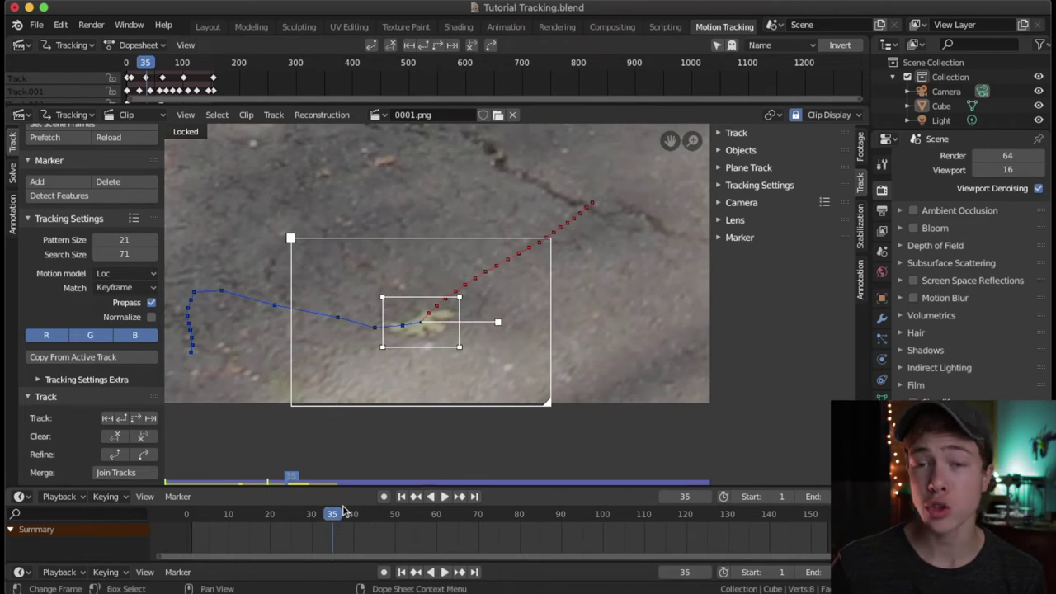
Compare frames 35 and 36, try nudging the marker at frame 36, and undo the move
scroll(336, 493, "up", 1)
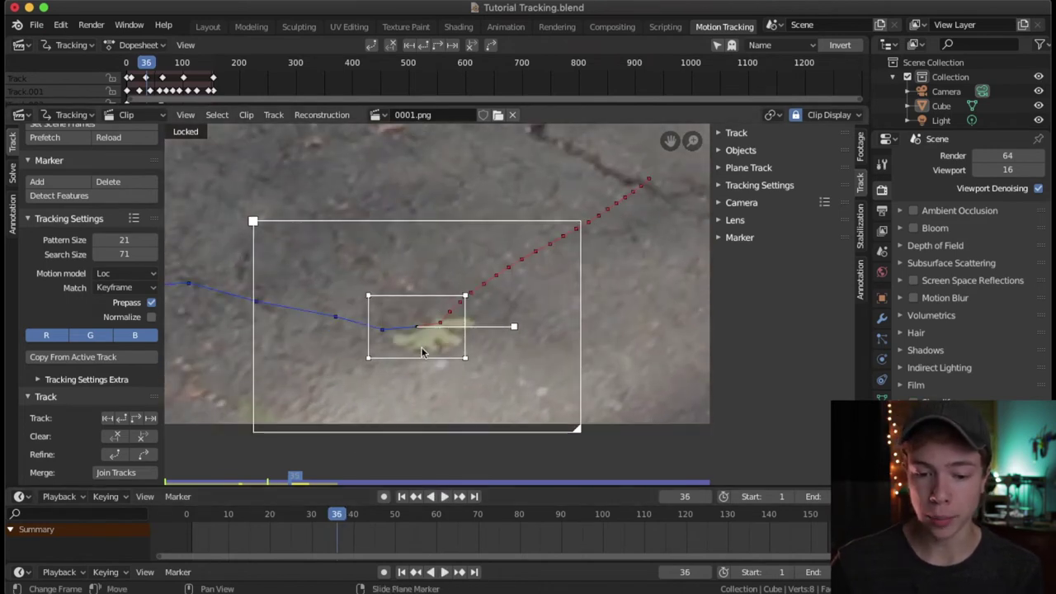
key("Right")
key("Left")
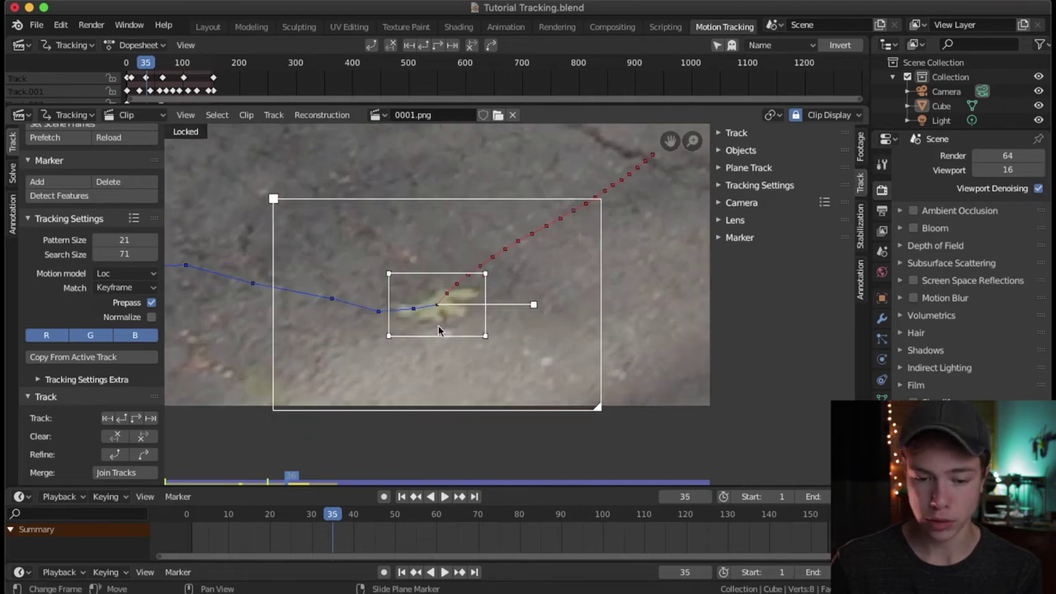
key("Right")
key("g")
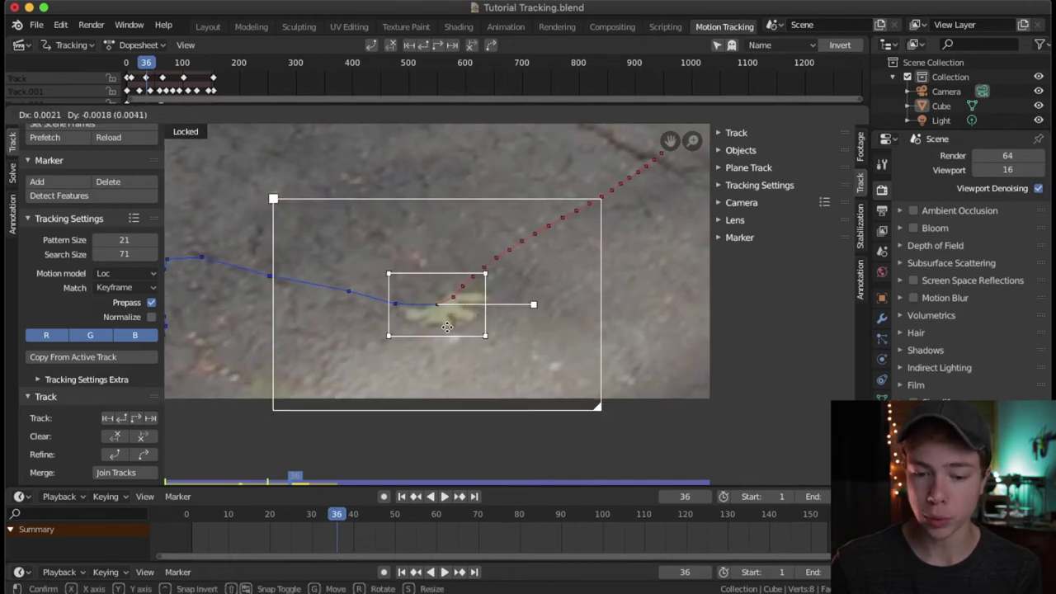
left_click(450, 332)
key("ctrl+z")
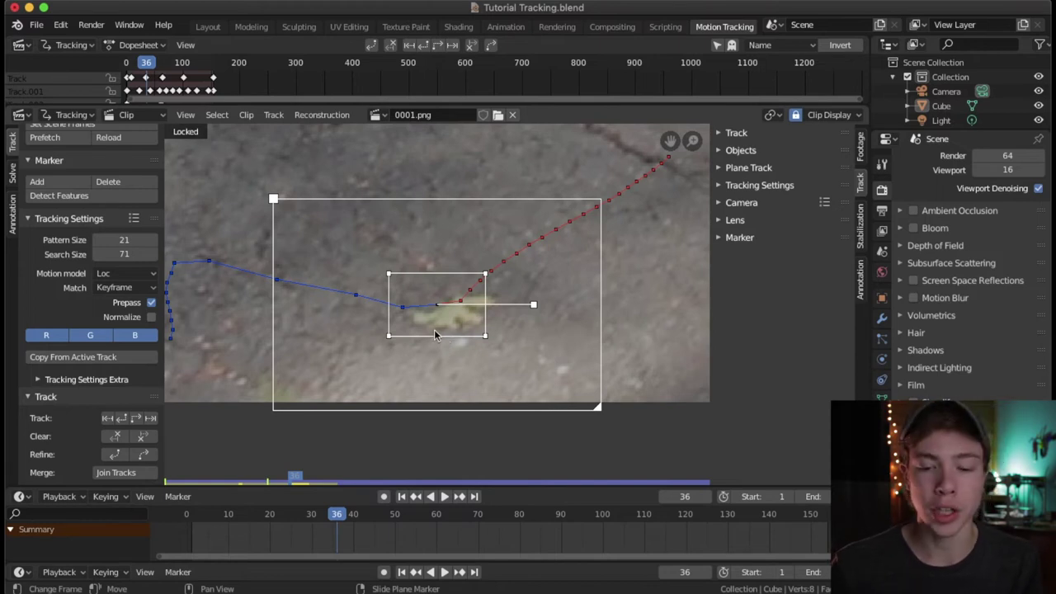
Scrub between frames 29 and 35 to check the leaf marker, then clear its track path after frame 35
key("shift+ctrl+space")
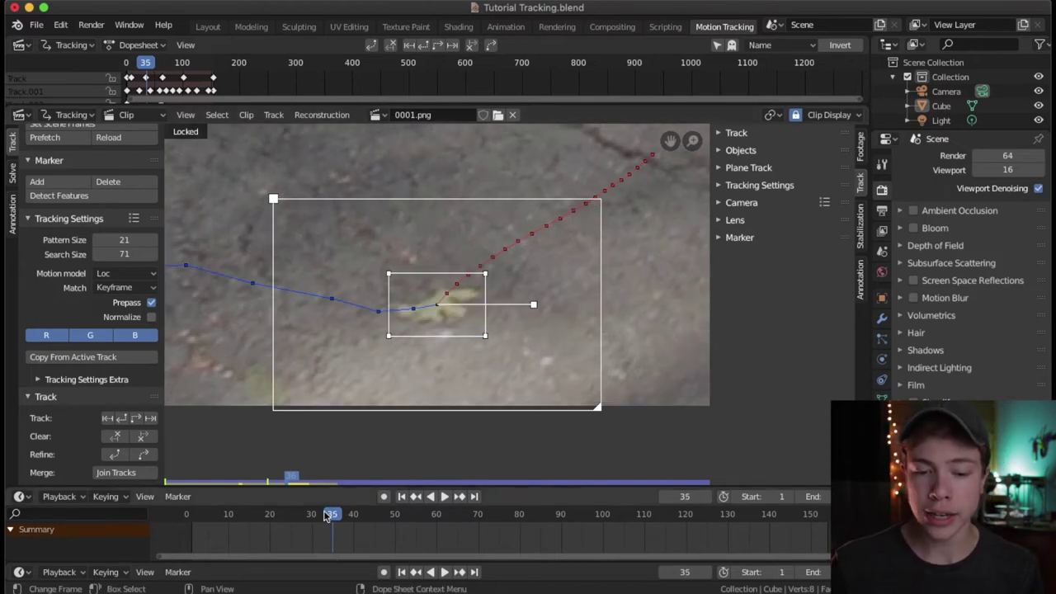
key("space")
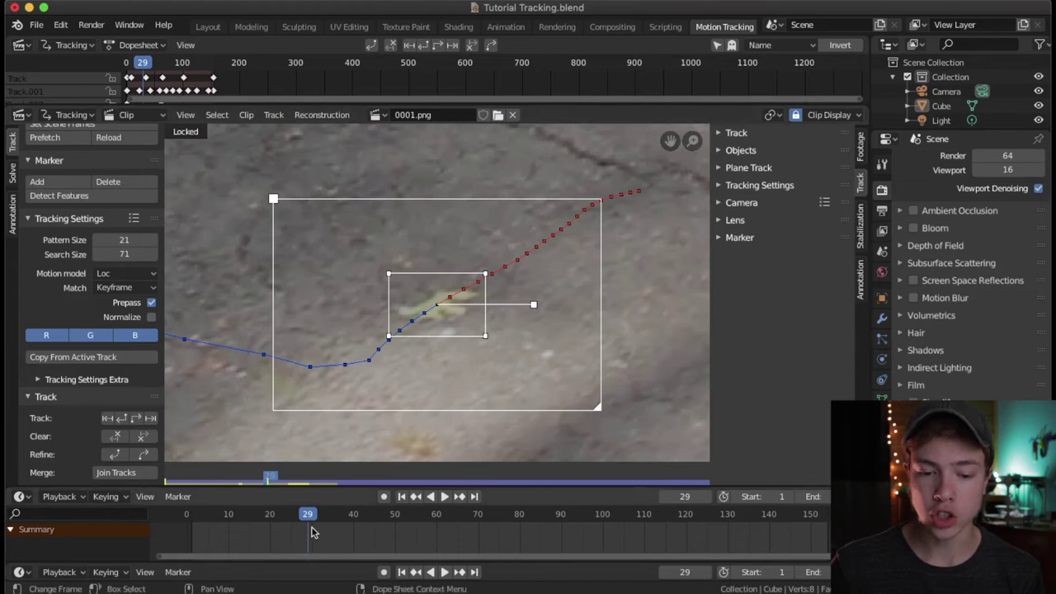
key("space")
left_click_drag(353, 517, 329, 517)
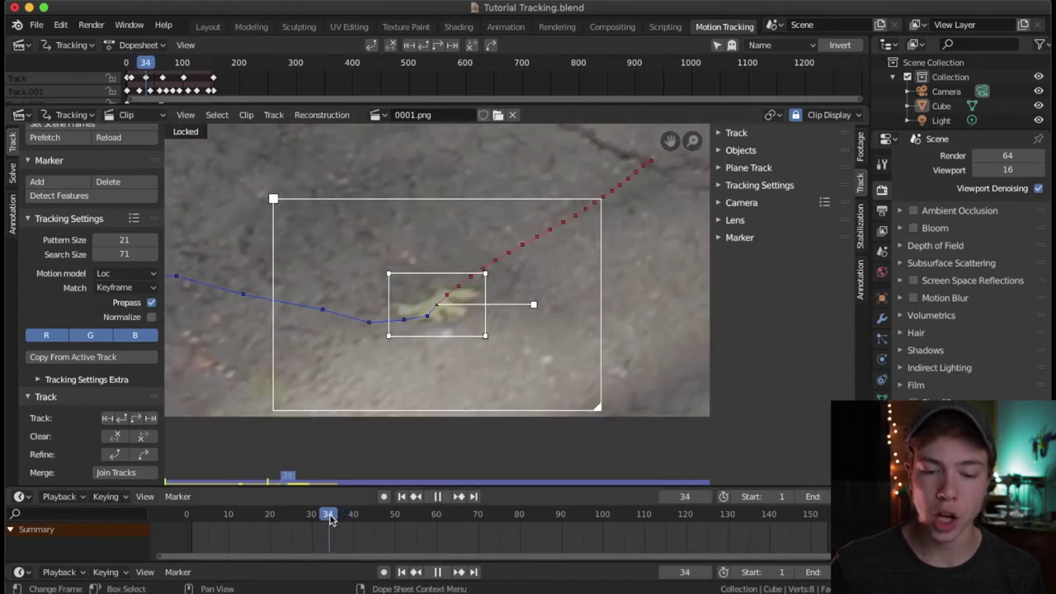
key("space")
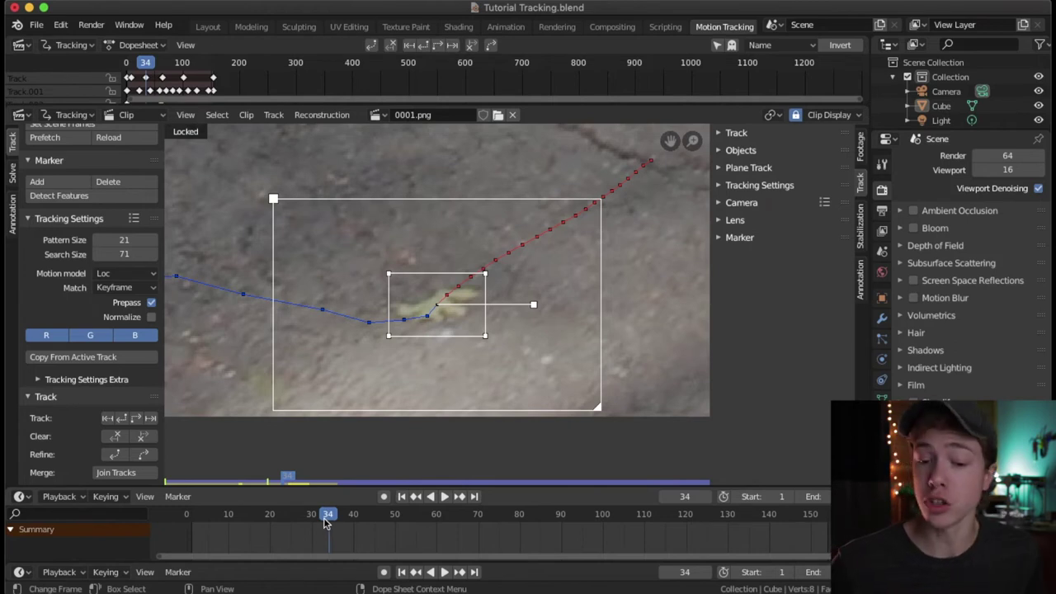
key("space")
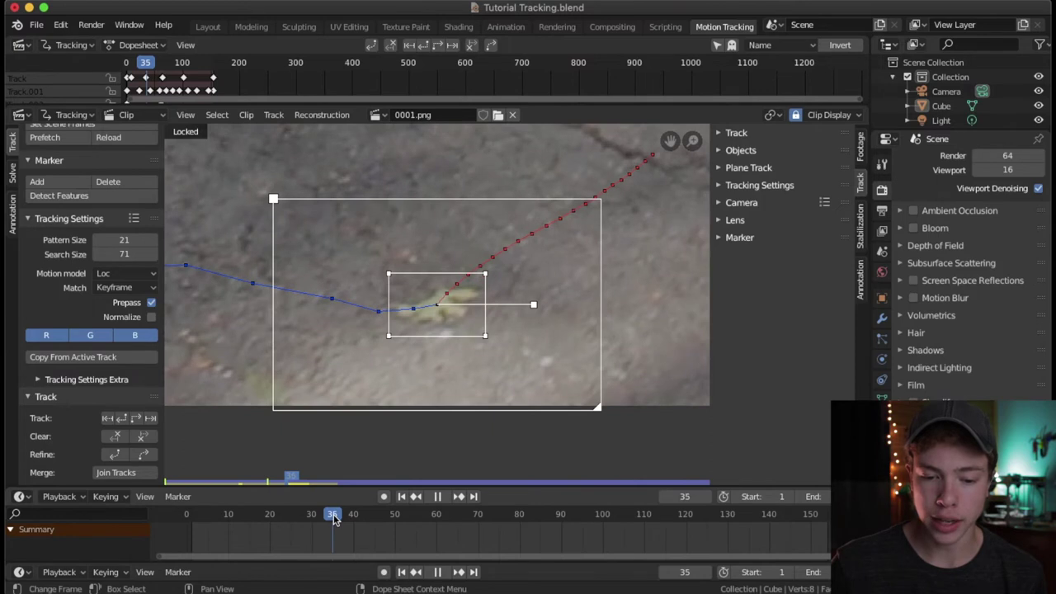
key("space")
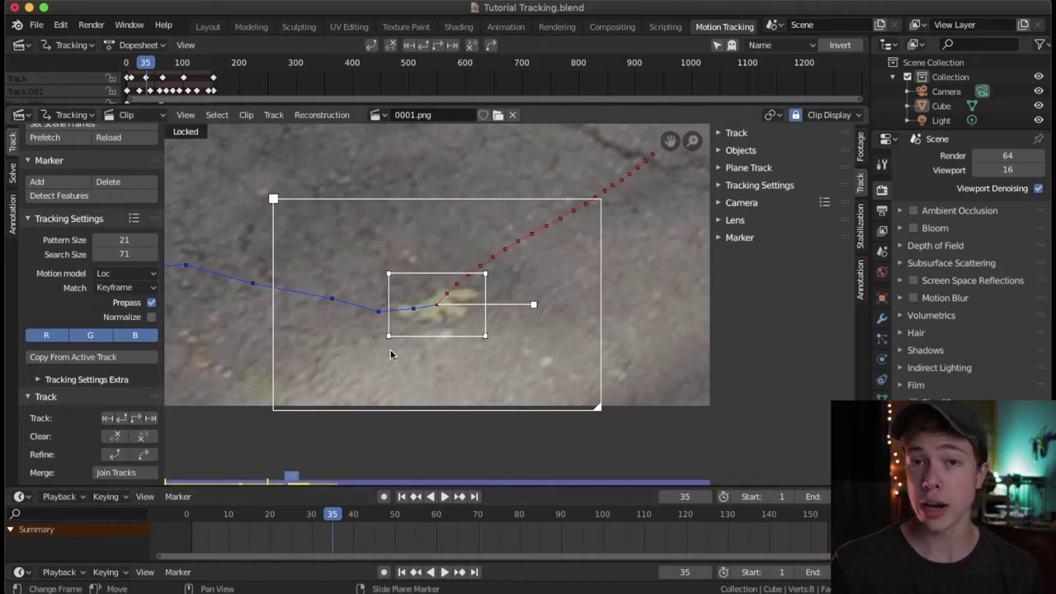
left_click(137, 440)
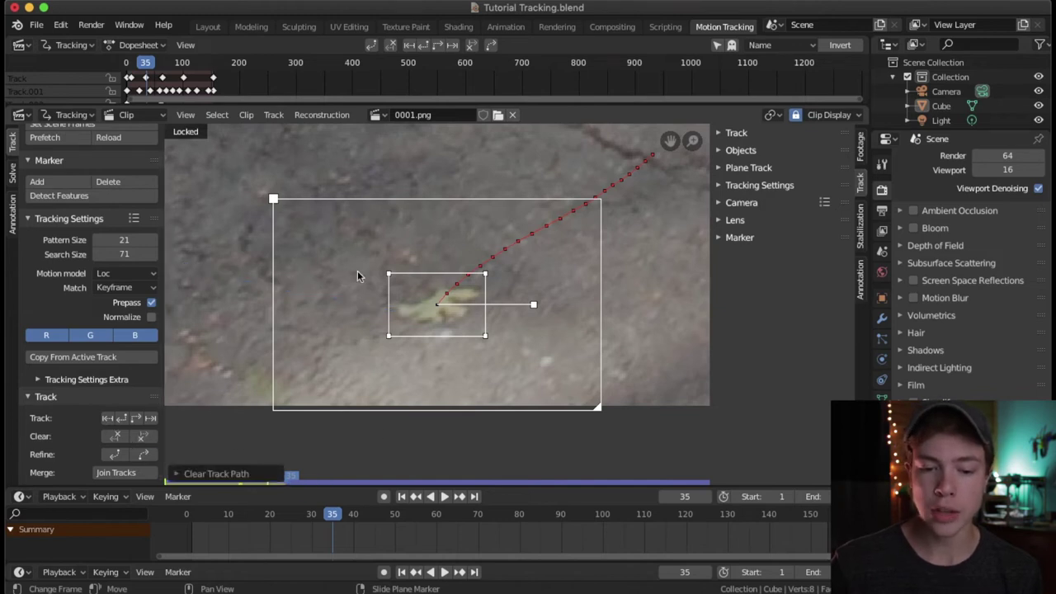
Scrub around frames 33 to 35 to review the marker's fit on the leaf, stopping at frame 35
scroll(303, 328, "down", 3)
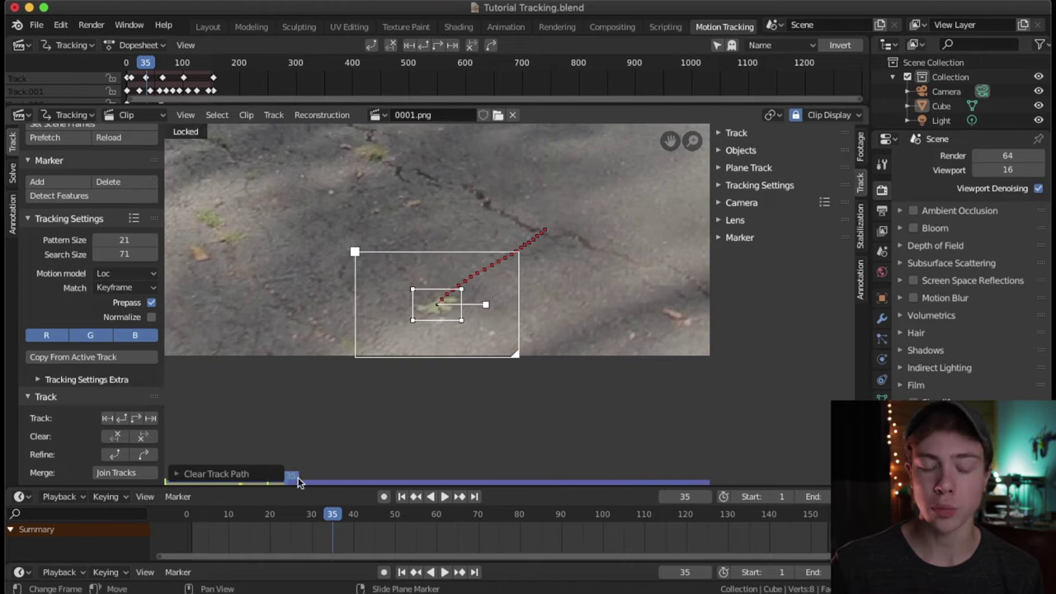
mouse_move(331, 517)
left_mouse_down()
mouse_move(357, 515)
mouse_move(200, 519)
mouse_move(361, 515)
mouse_move(267, 516)
mouse_move(325, 513)
left_mouse_up()
key("space")
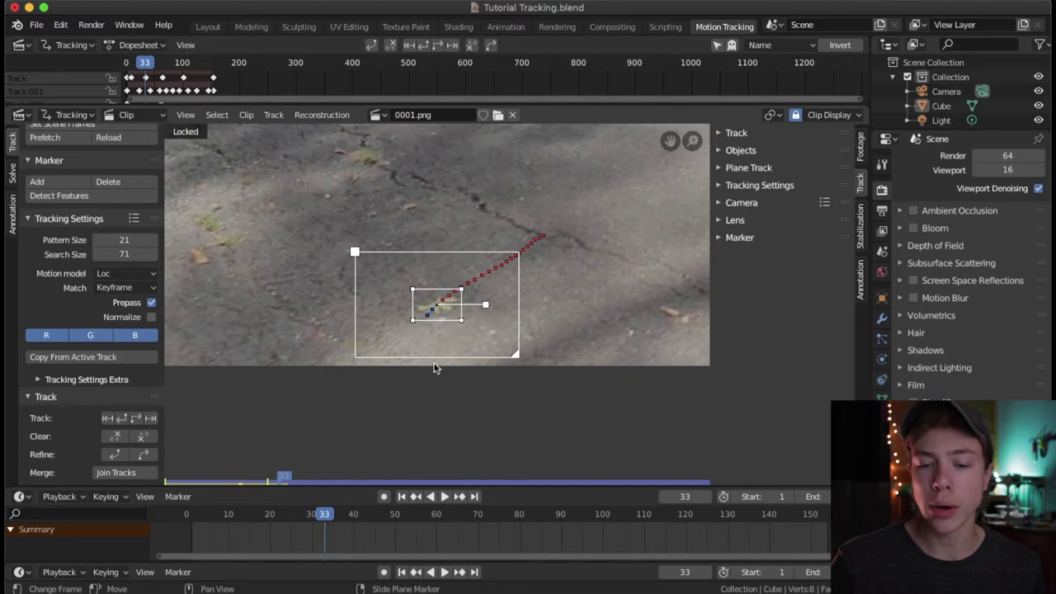
scroll(401, 370, "up", 4)
key("space")
left_click_drag(345, 515, 333, 517)
key("space")
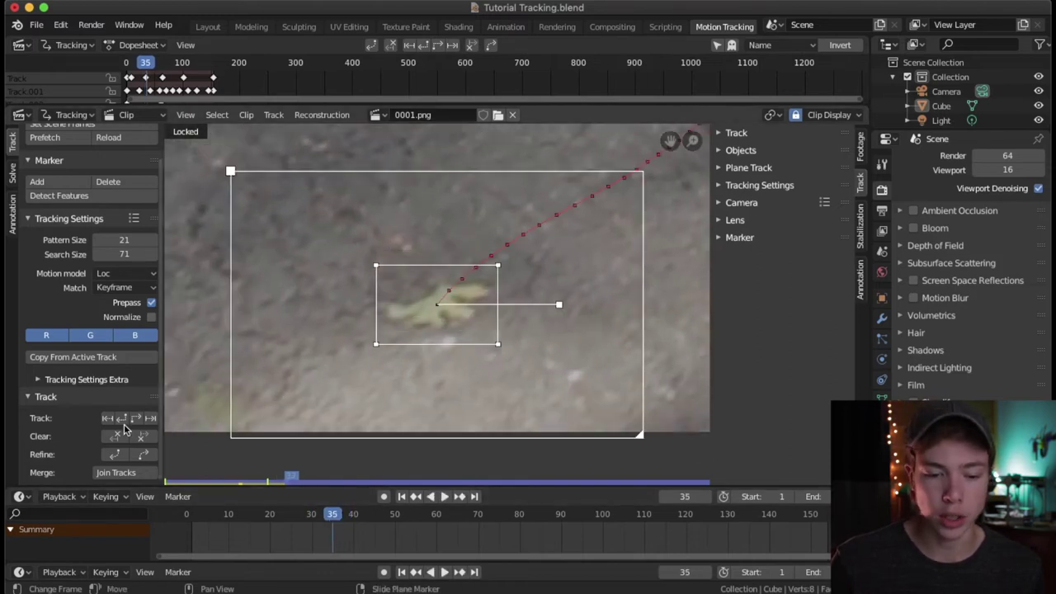
Track the leaf marker forward from frame 35, then scrub back to frame 27
left_click(137, 418)
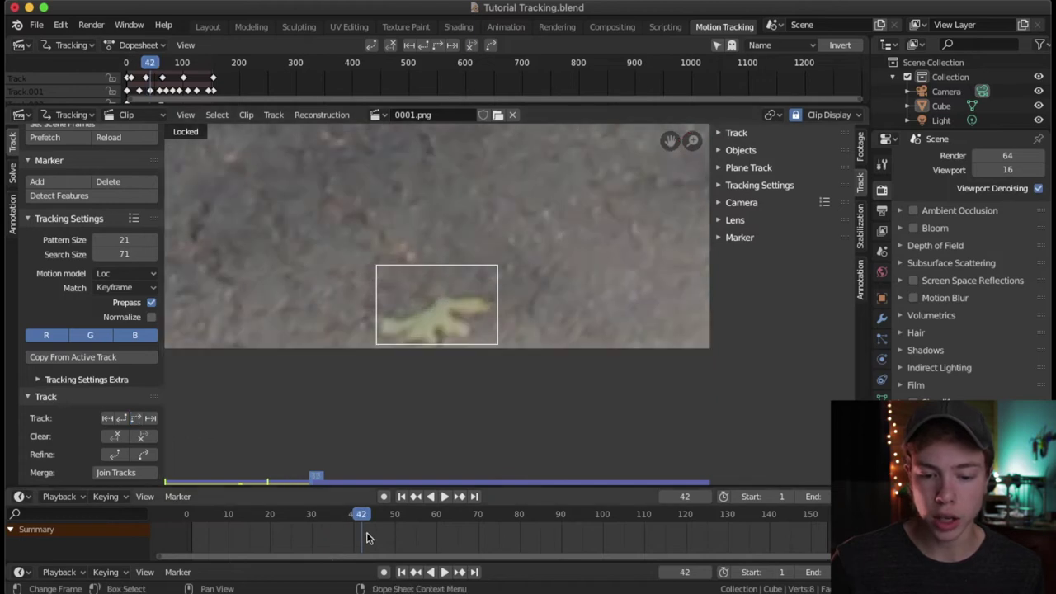
left_click_drag(363, 519, 300, 515)
scroll(404, 231, "down", 5)
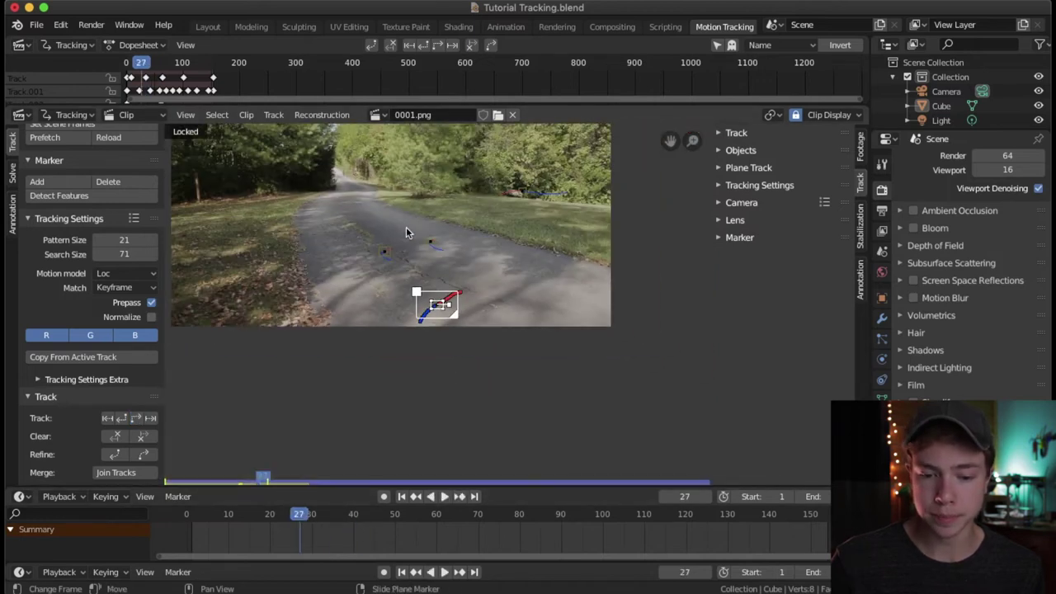
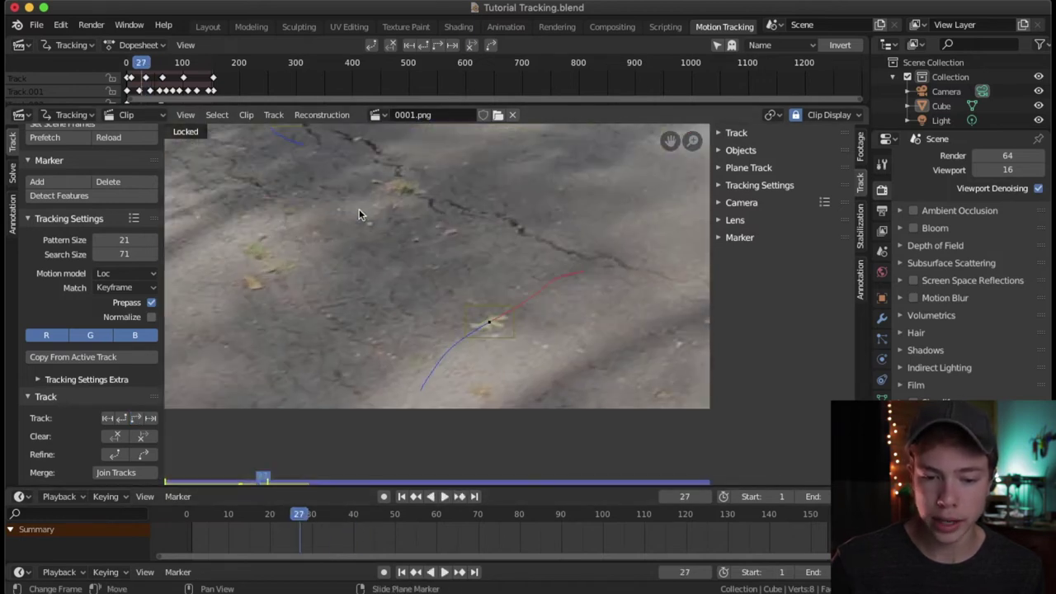
Unlock the view from the selection, add a marker on the small orange leaf at frame 27, and scale it up slightly
key("l")
middle_click_drag(422, 316, 490, 318)
scroll(374, 278, "up", 2)
middle_click_drag(358, 294, 445, 289)
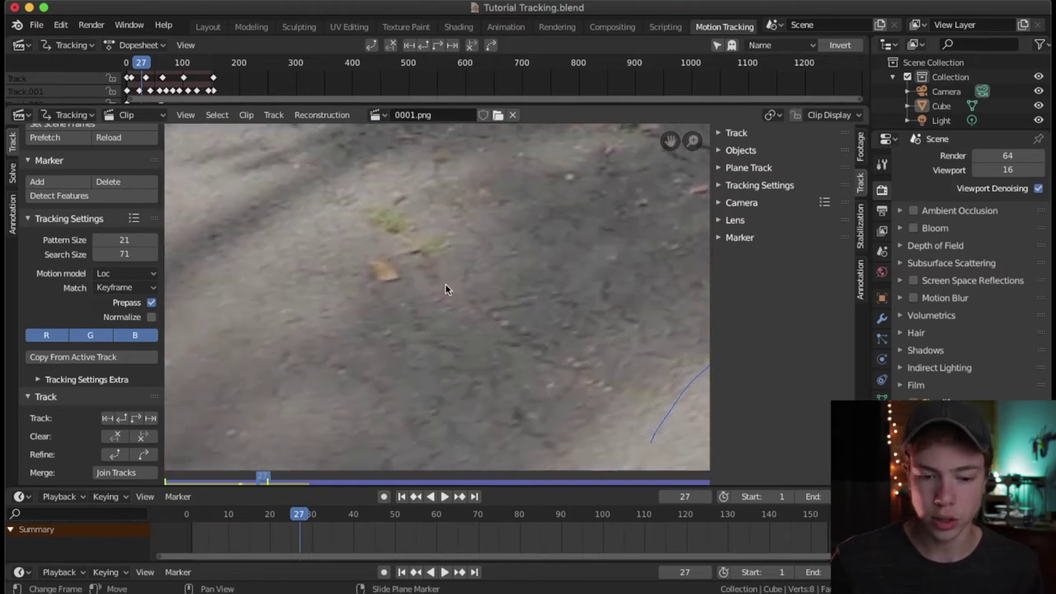
left_click(385, 270, "ctrl")
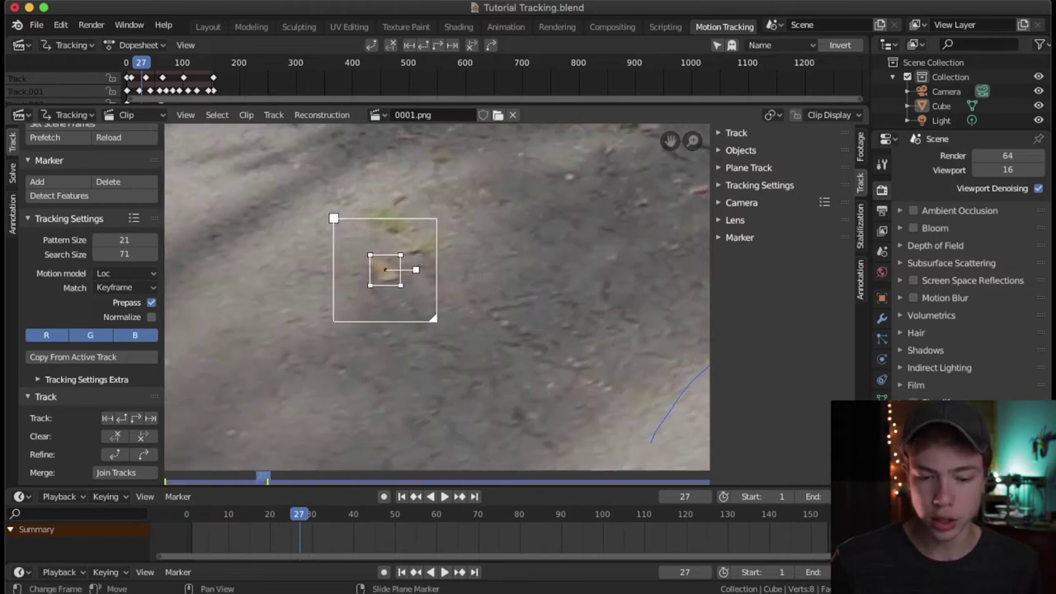
key("s")
left_click(357, 411)
Track the orange leaf's marker backward from frame 27 to frame 1
left_click(121, 437)
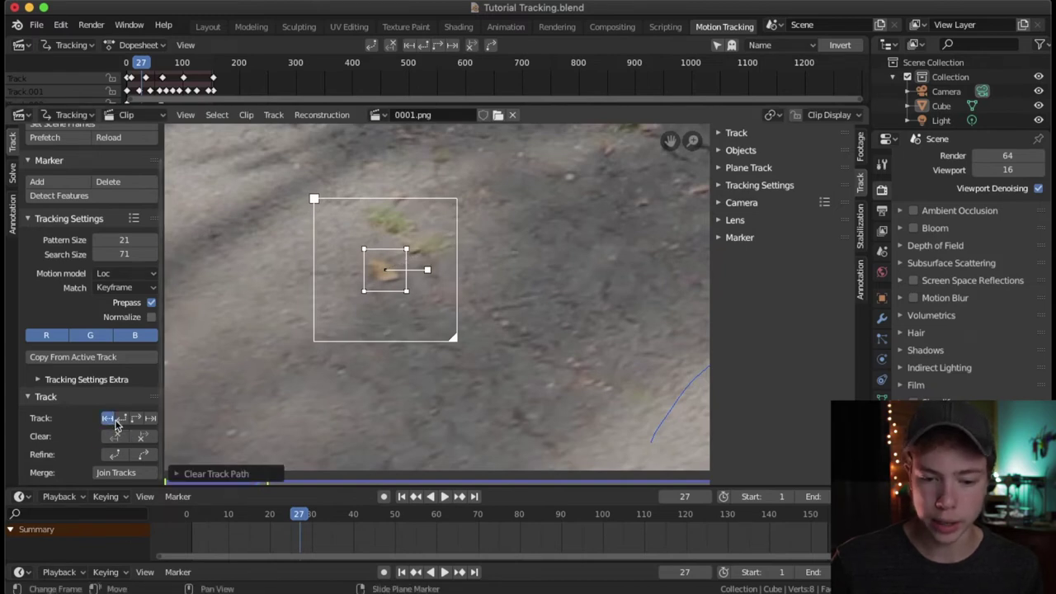
left_click(108, 418)
left_click(108, 418)
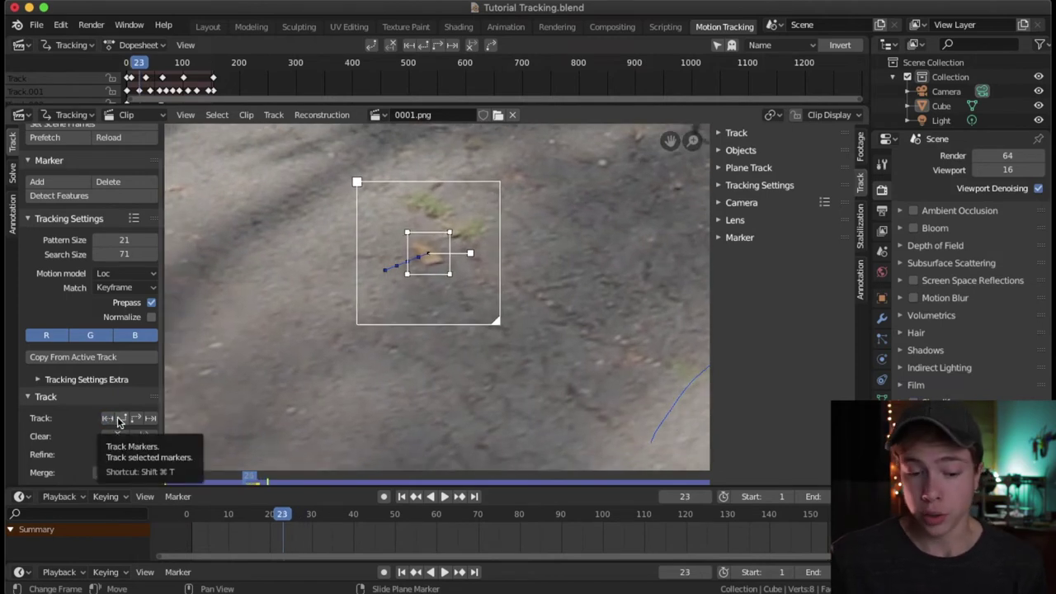
left_click(120, 420)
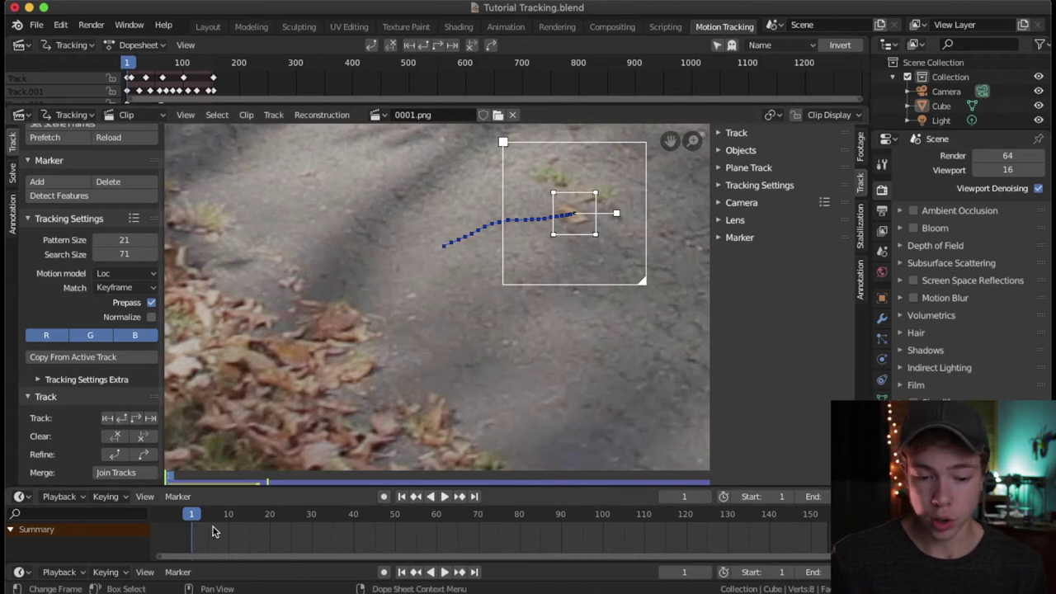
Check the orange leaf's backward track up to frame 27 and track its marker forward from there
key("space")
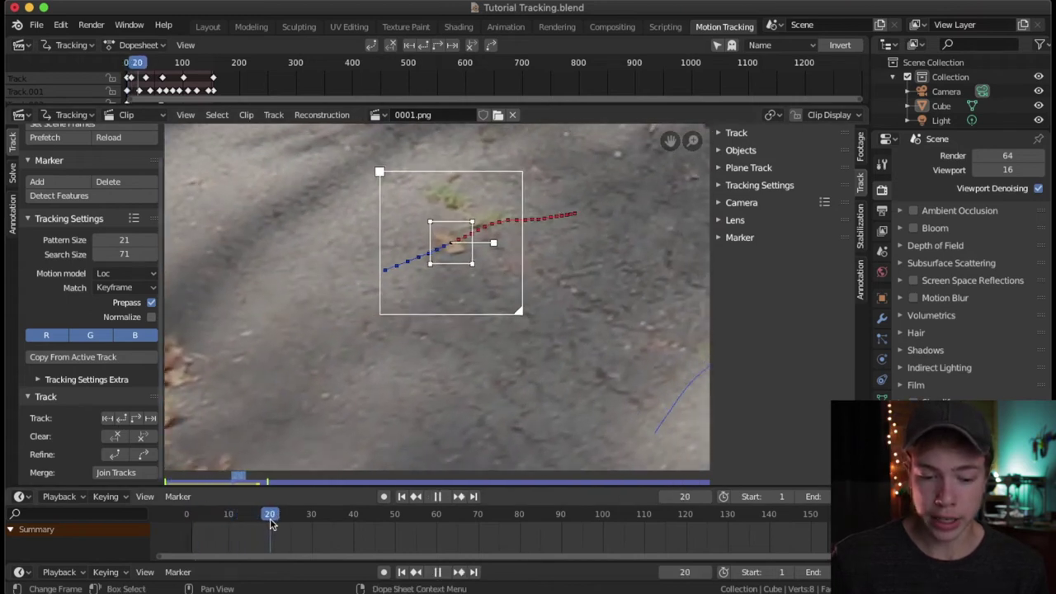
key("space")
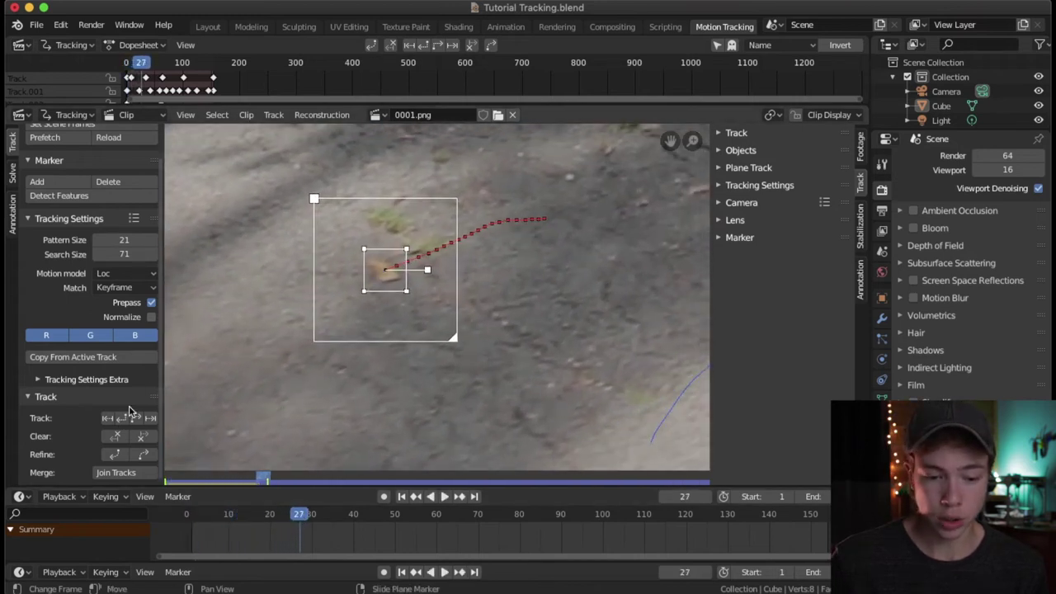
left_click(136, 421)
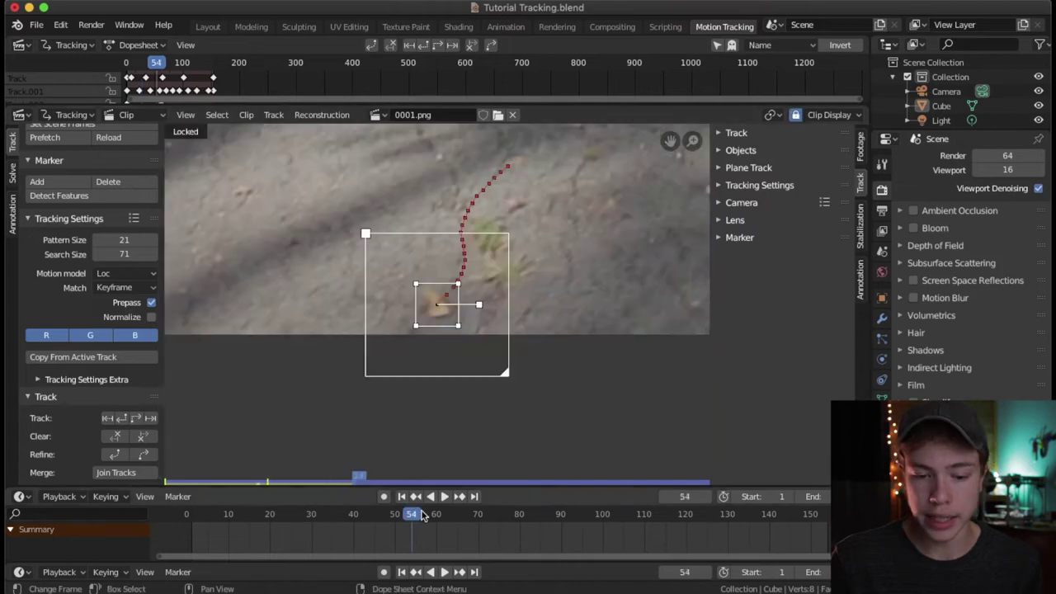
Play back the footage from the first frames to check how the marker follows the orange leaf
left_click_drag(418, 513, 202, 527)
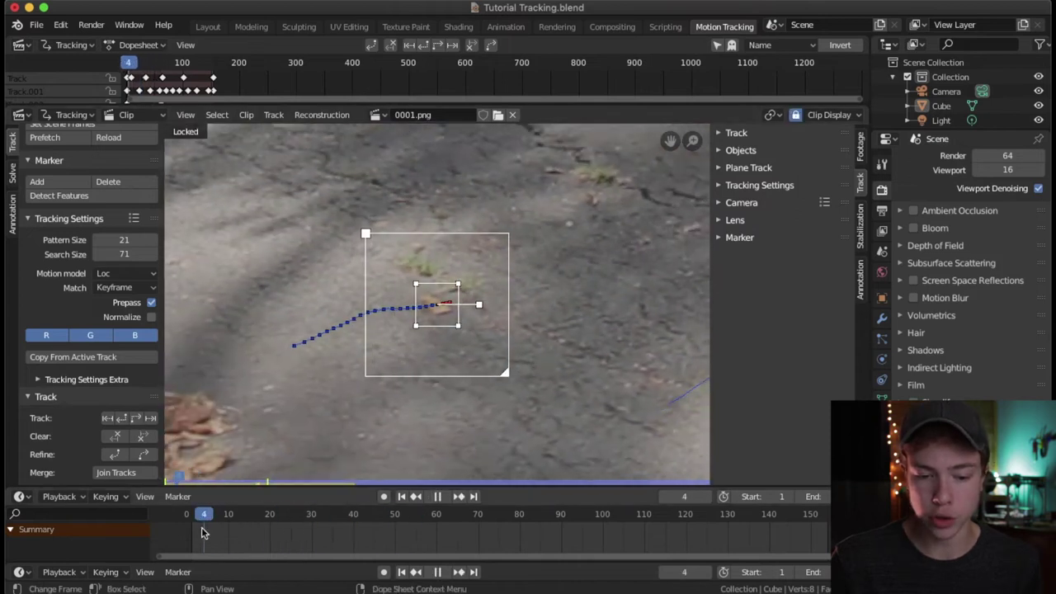
key("space")
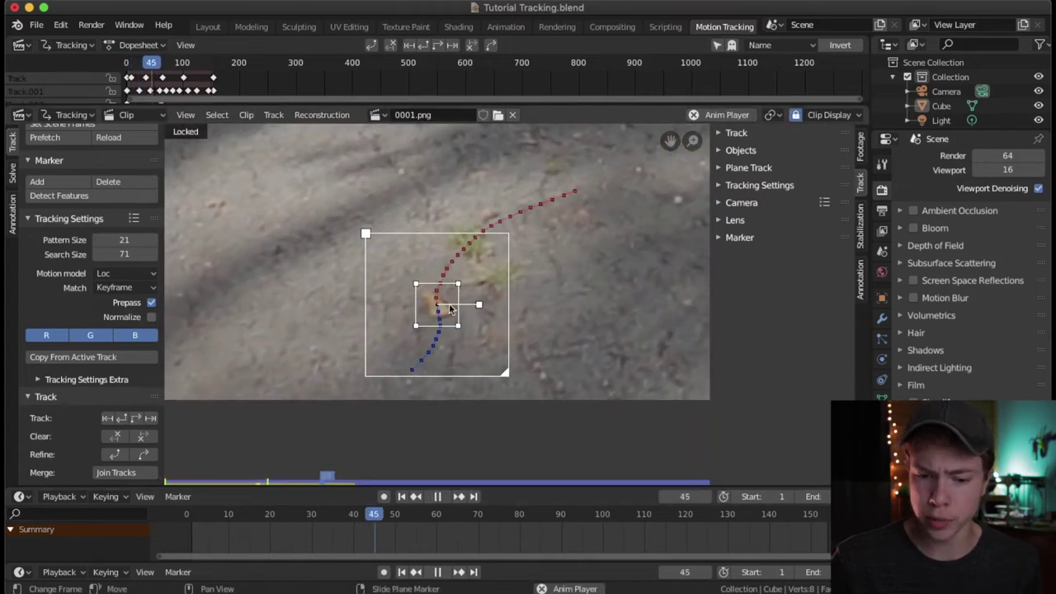
key("space")
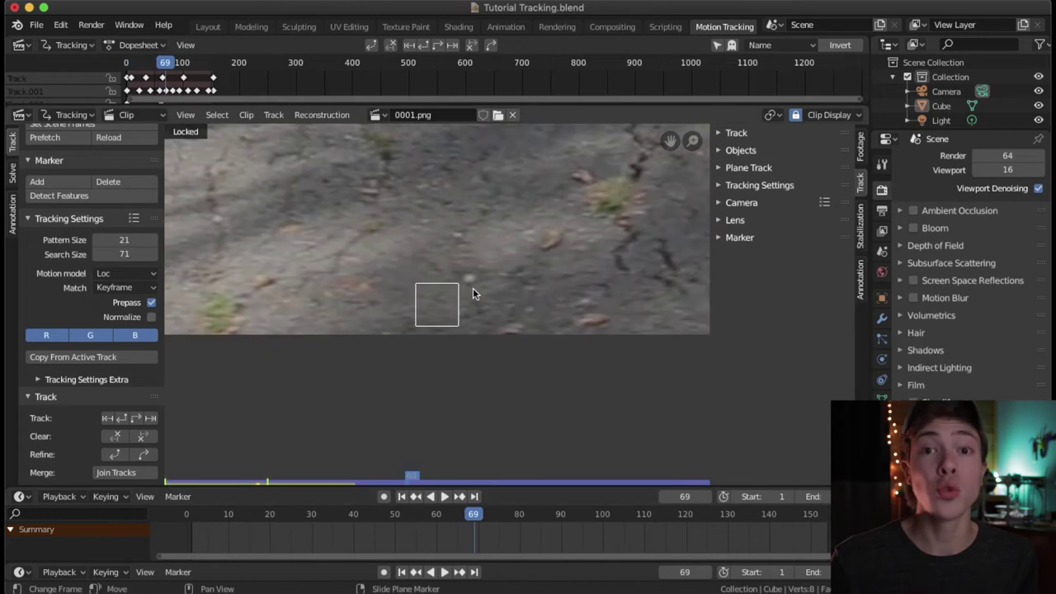
Return to frame 29, deselect the orange leaf's marker, and save the project file
left_click_drag(492, 517, 308, 518)
scroll(446, 323, "down", 9)
middle_click_drag(520, 273, 518, 321)
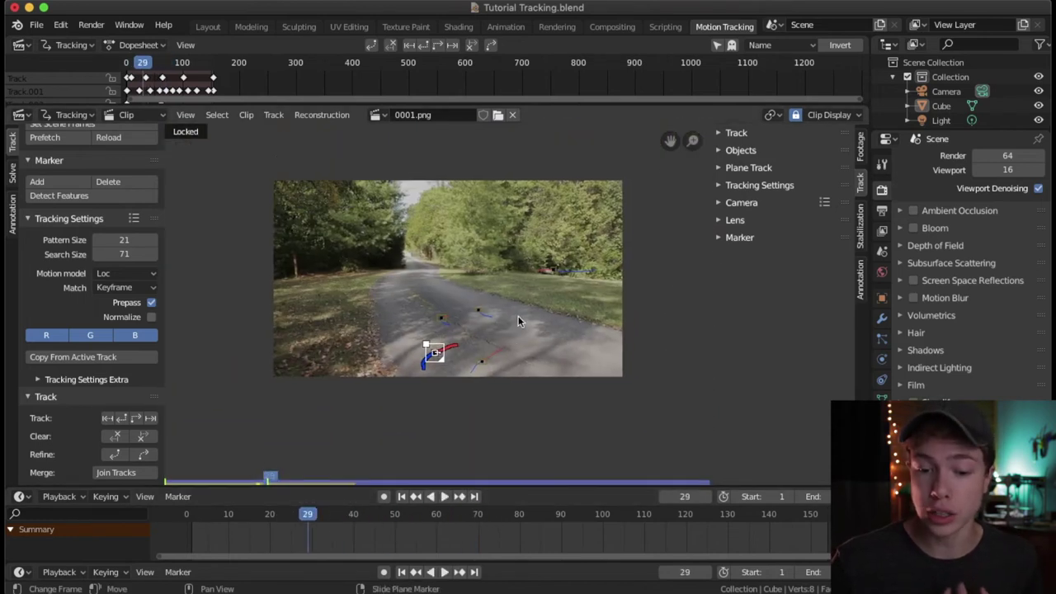
scroll(493, 253, "up", 4)
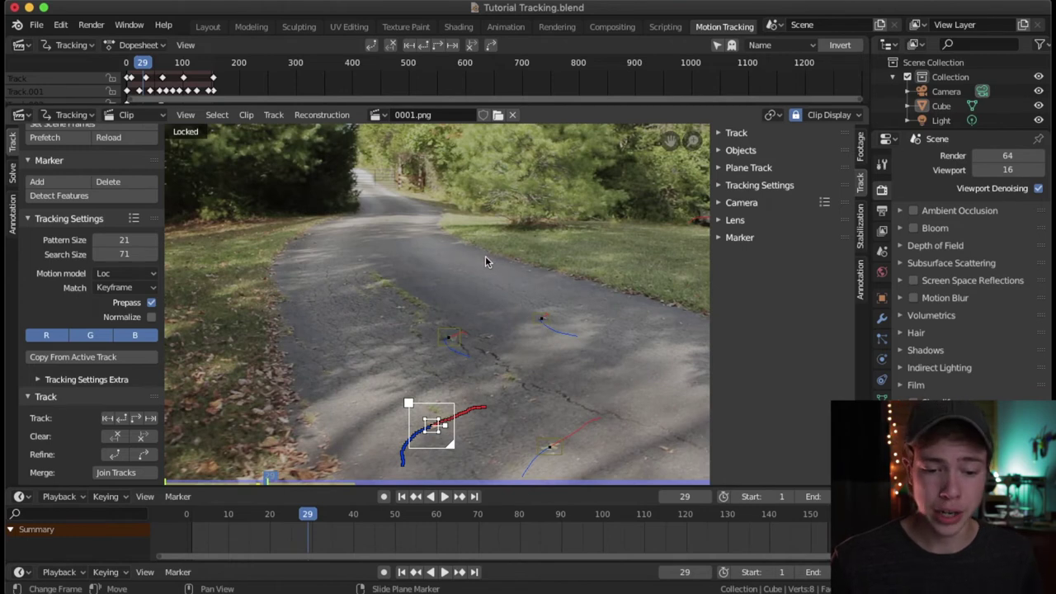
scroll(469, 260, "up", 2)
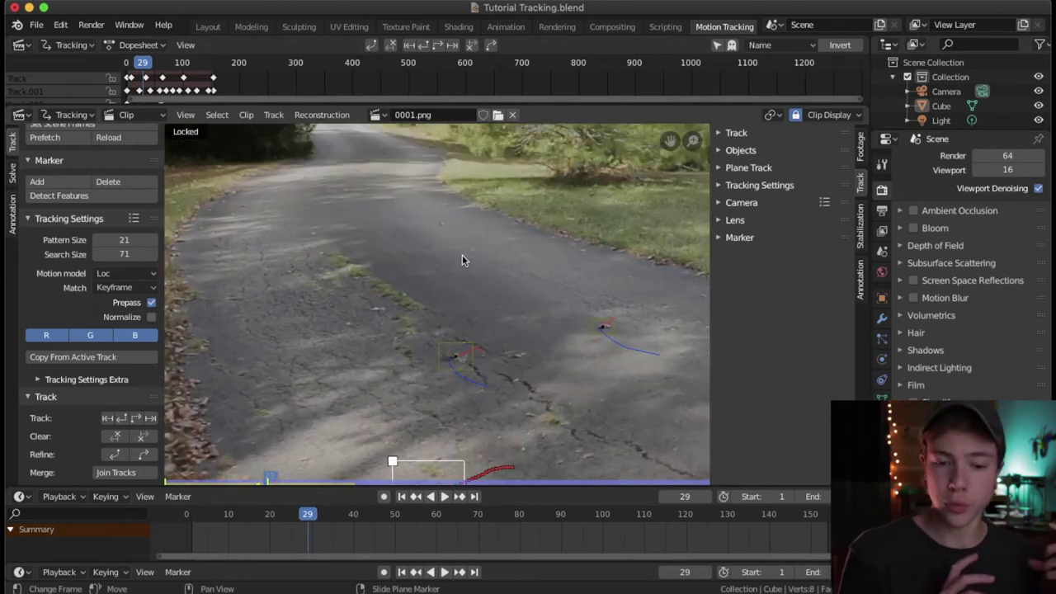
left_click(470, 241)
key("super+s")
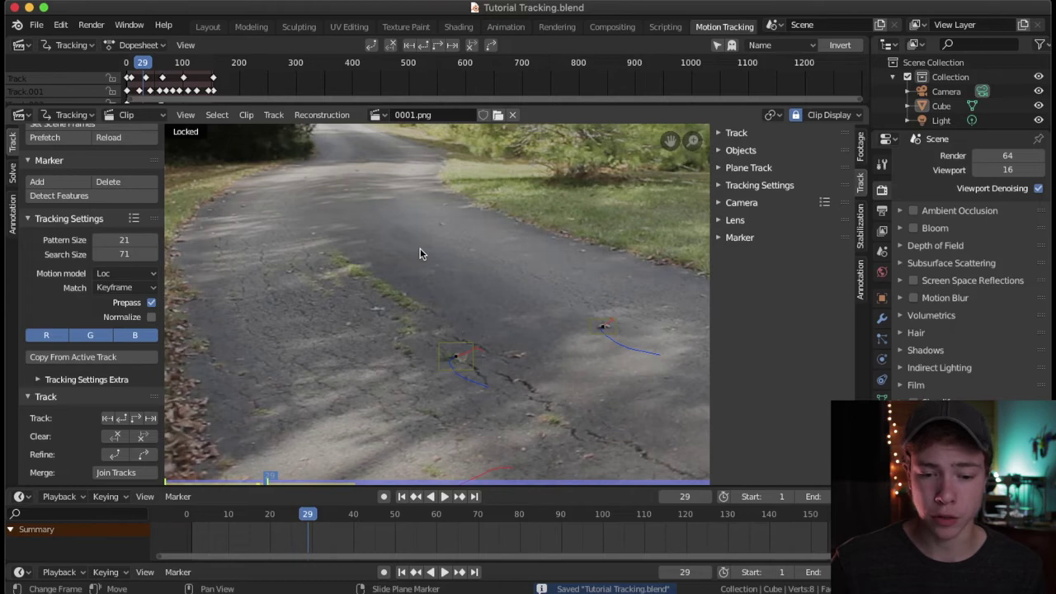
Unlock the view, look over the road at frame 29 for new features to track, and scrub to frame 154
key("l")
middle_click_drag(423, 248, 528, 202)
scroll(381, 236, "up", 3)
scroll(360, 238, "down", 4)
scroll(466, 285, "up", 3)
mouse_move(466, 285)
middle_mouse_down()
mouse_move(415, 288)
mouse_move(330, 198)
middle_mouse_up()
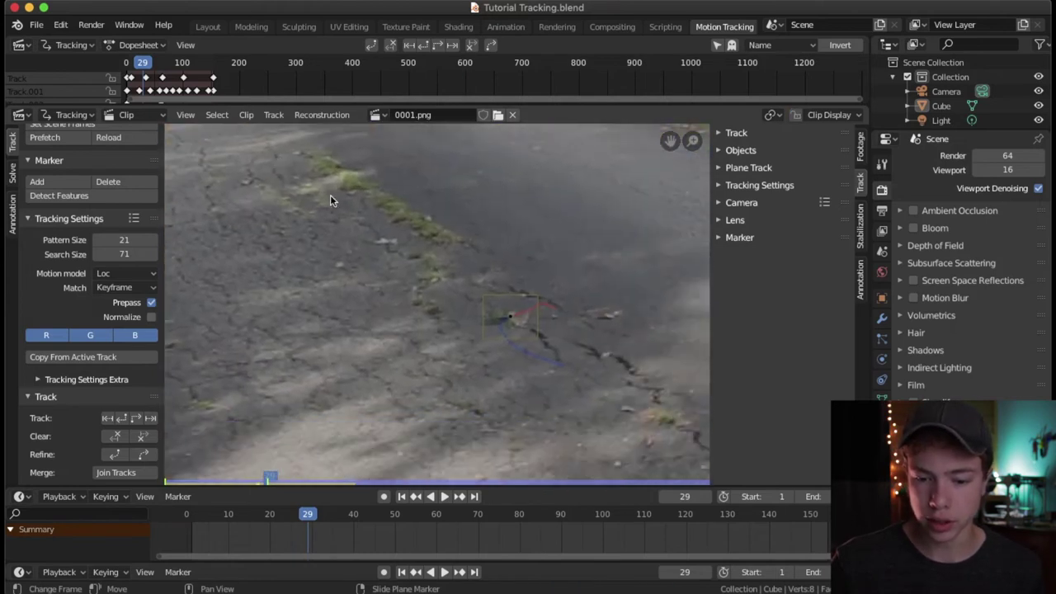
scroll(495, 278, "down", 5)
key("space")
left_click_drag(390, 513, 828, 490)
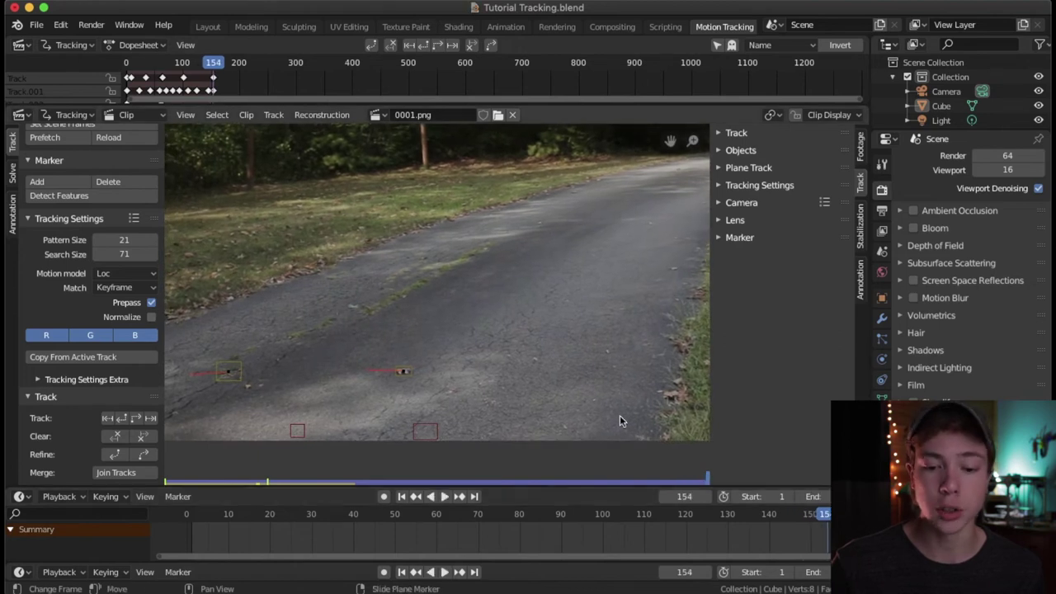
Add a marker on the pale leaf beside the grass strip at frame 154, scale it up, and center it on the leaf
scroll(493, 307, "up", 4)
middle_click_drag(352, 293, 546, 286)
scroll(470, 301, "down", 3)
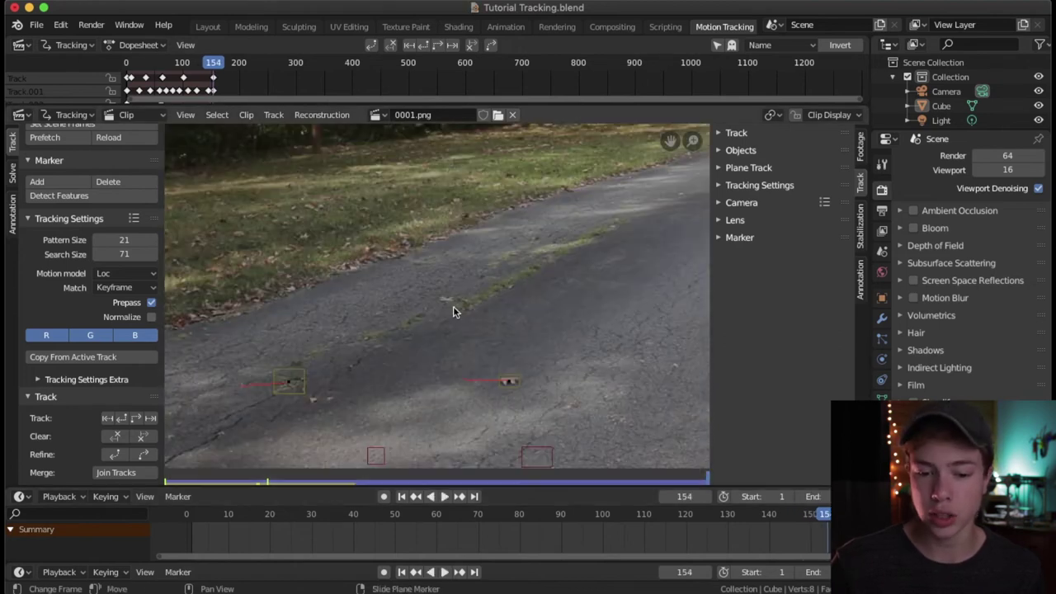
middle_click_drag(452, 312, 451, 273)
middle_click_drag(588, 234, 513, 279)
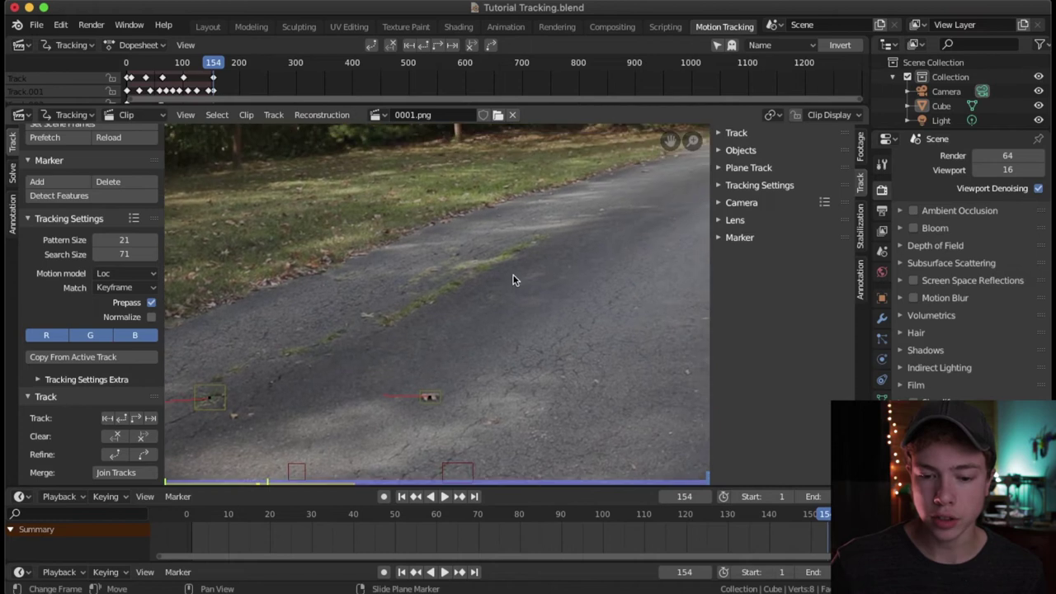
scroll(513, 279, "up", 3)
middle_click_drag(337, 345, 440, 311)
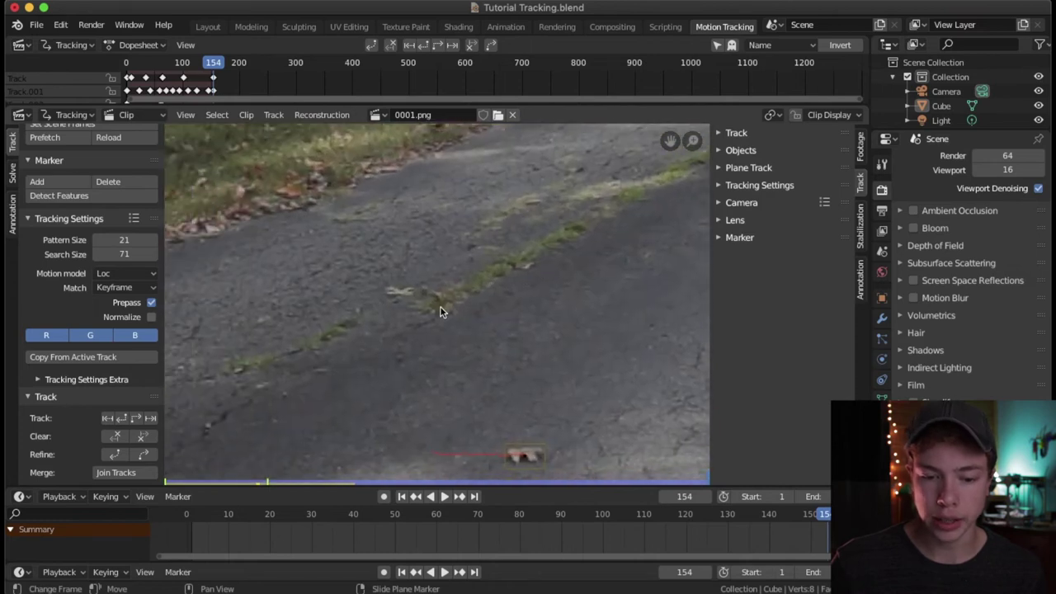
left_click(398, 294, "ctrl")
scroll(398, 294, "up", 2)
key("s")
left_click(383, 258)
key("g")
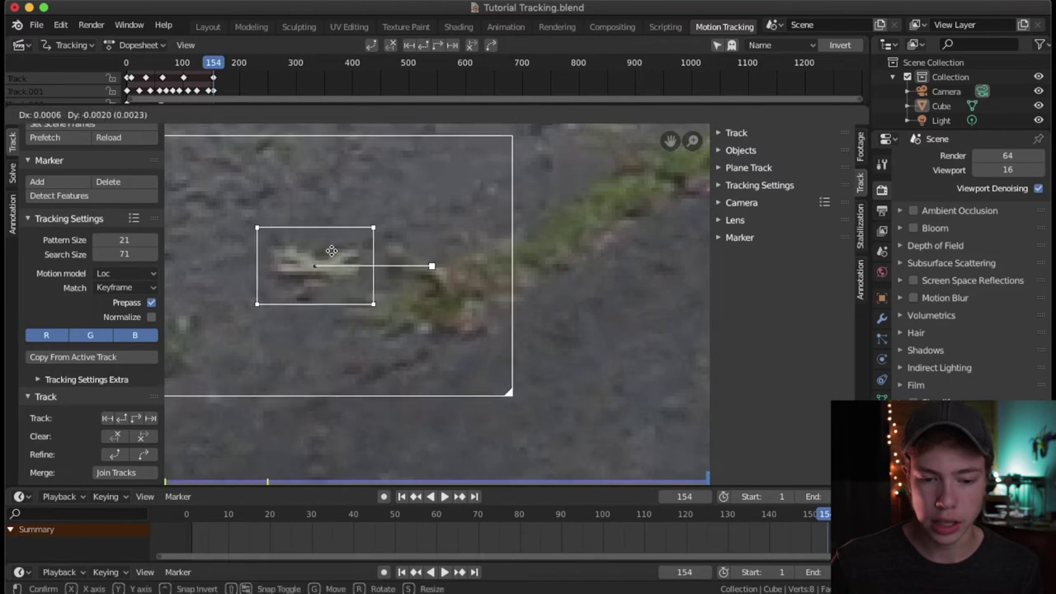
left_click(331, 250)
Track the pale leaf's marker backward from frame 154 and play it back with the view locked to it
left_click(122, 418)
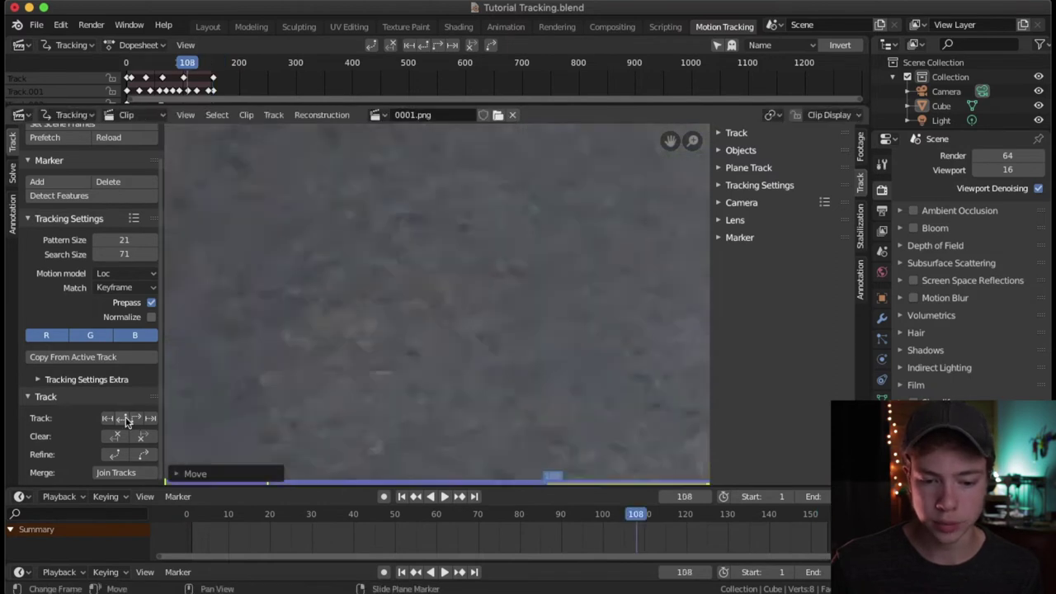
key("l")
key("space")
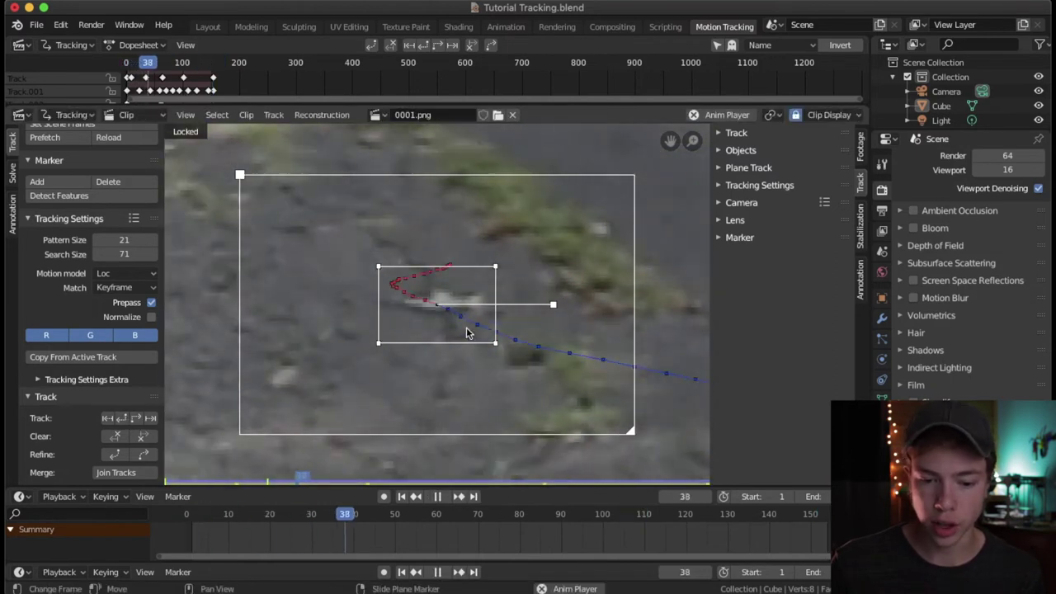
Review the pale leaf's track from a wider view during playback and save the project file
scroll(439, 317, "down", 5)
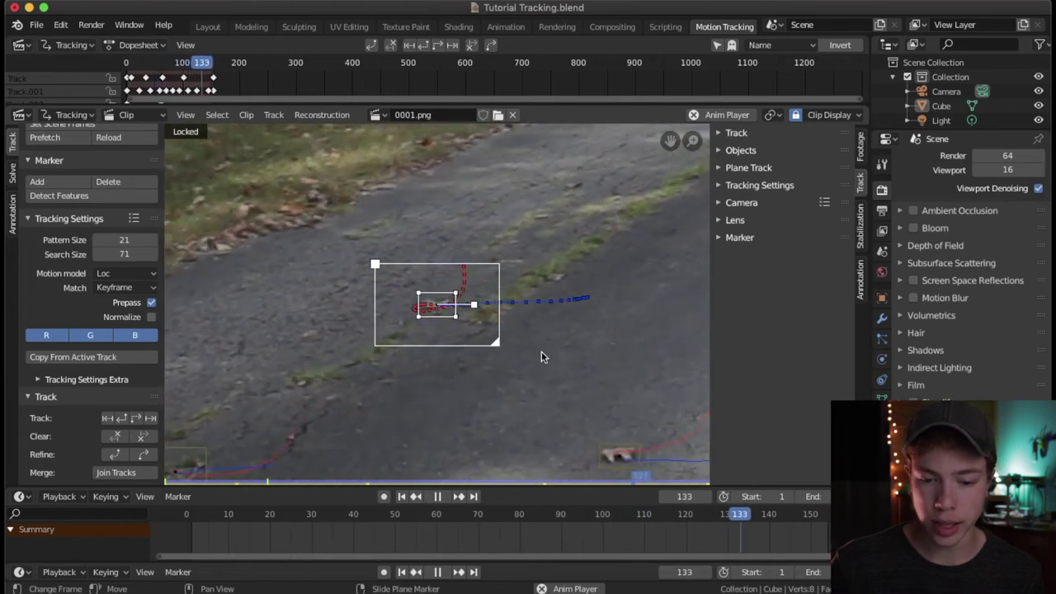
scroll(562, 329, "up", 2)
key("super+s")
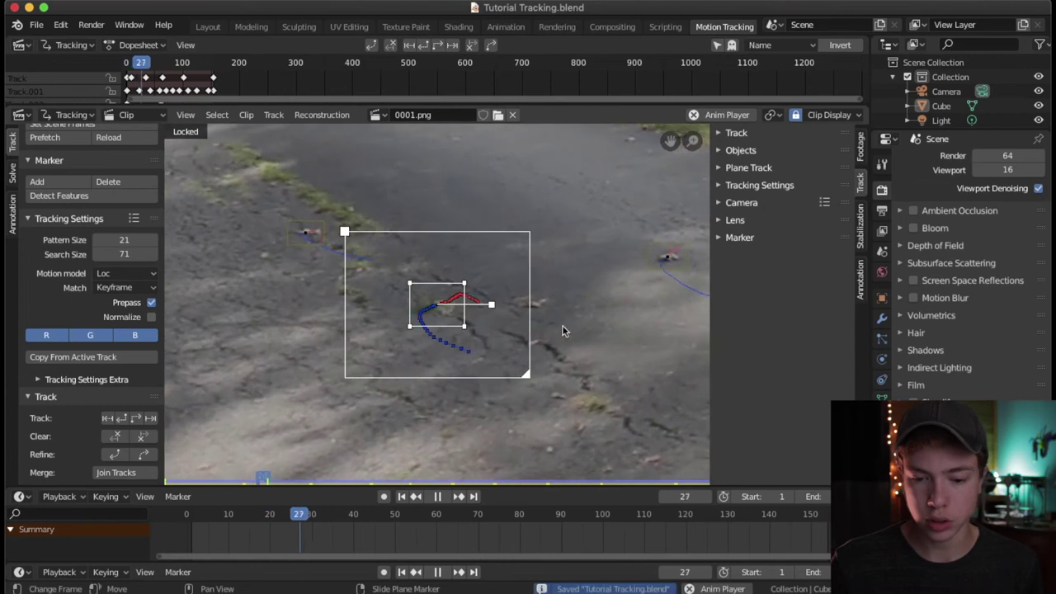
Add a marker on the top of the wooden post at frame 154 and lock the view to it
scroll(556, 253, "down", 1)
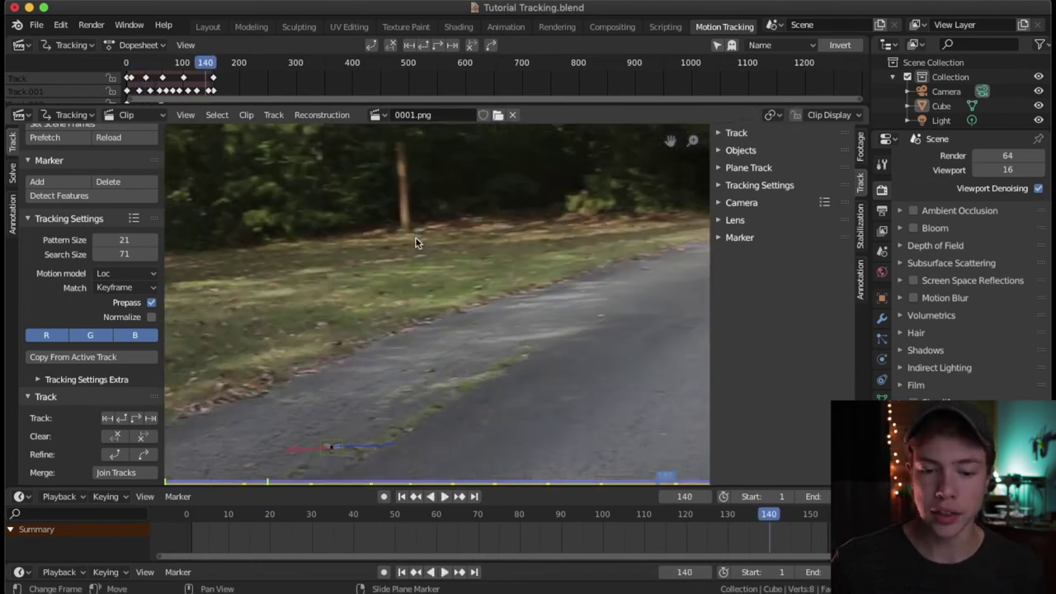
scroll(421, 256, "up", 4)
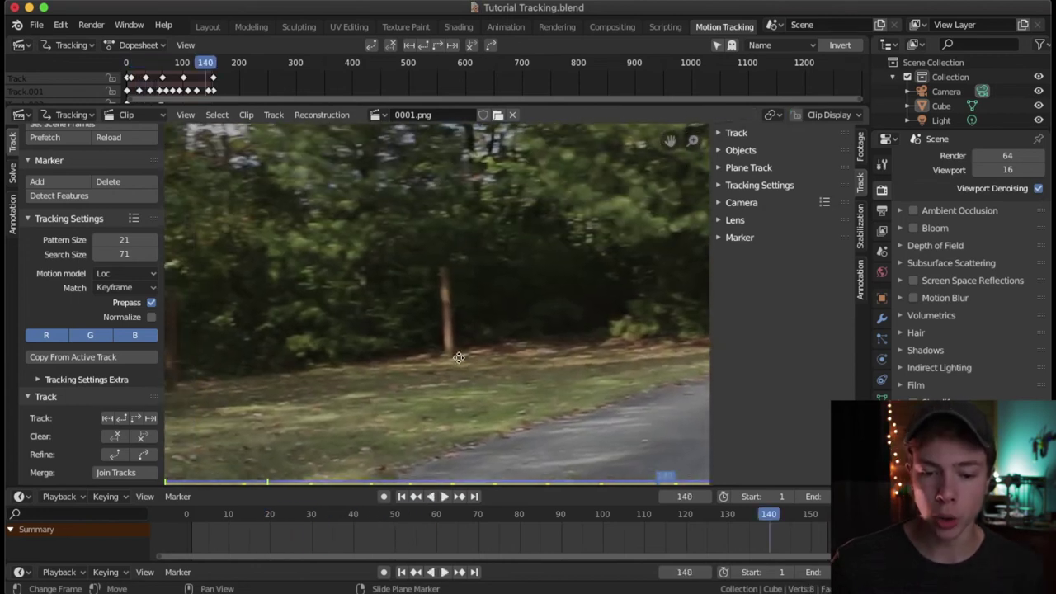
key("space")
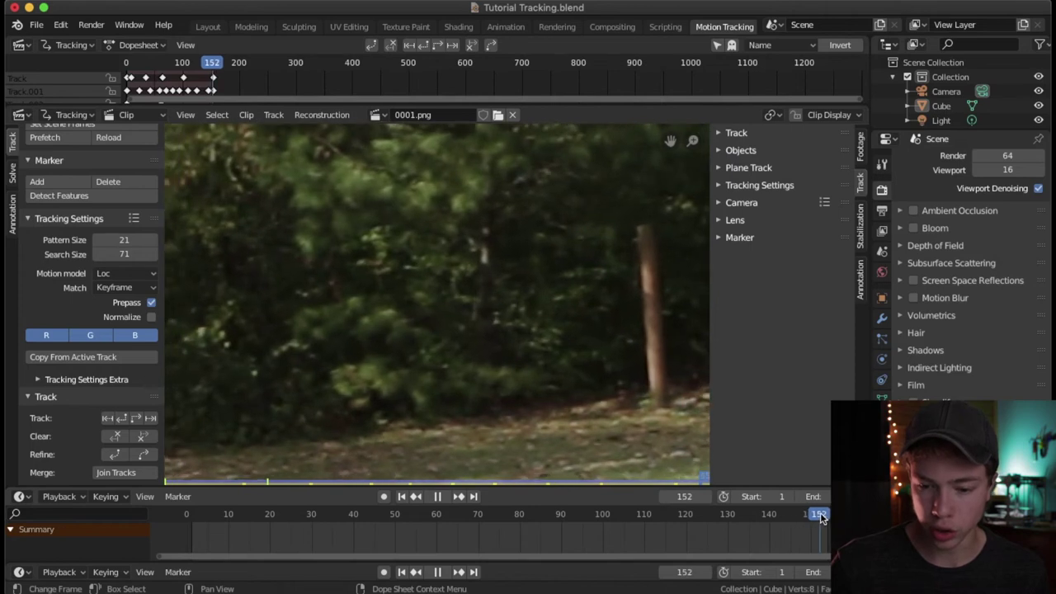
key("space")
middle_click_drag(533, 250, 456, 266)
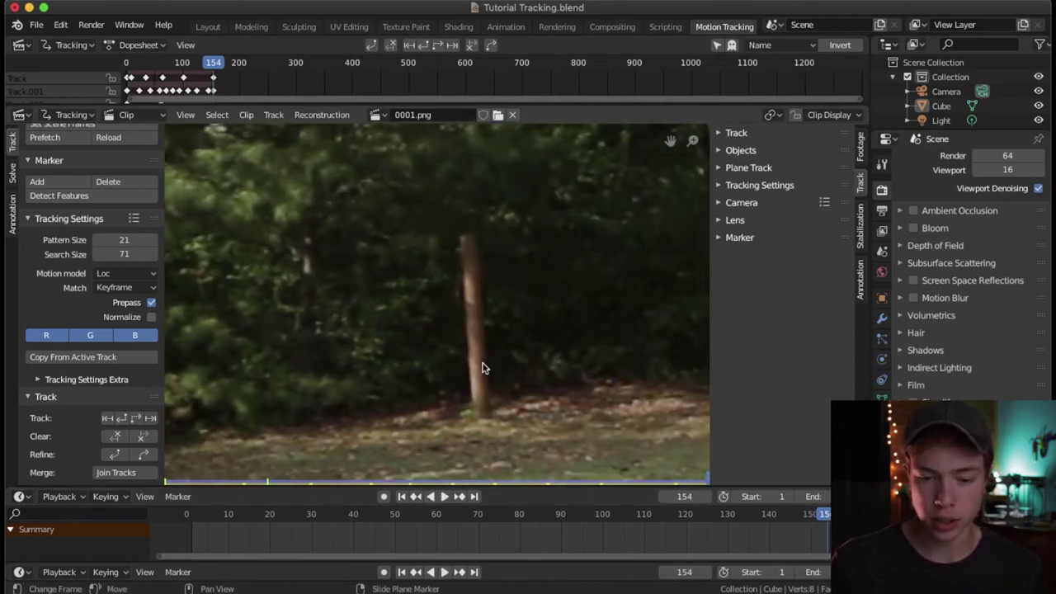
left_click(464, 238, "ctrl")
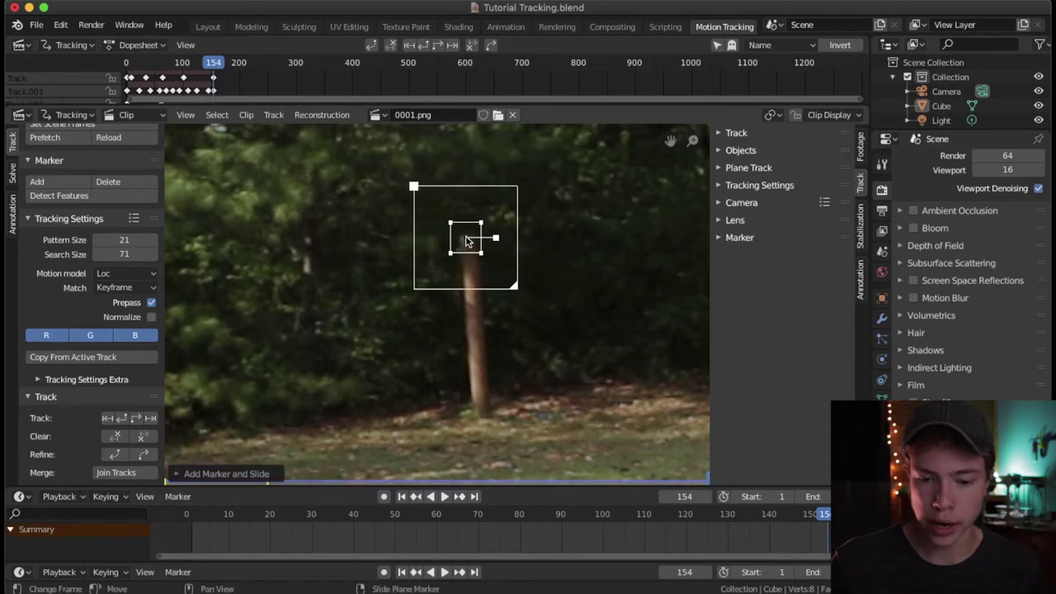
scroll(466, 239, "up", 2)
key("l")
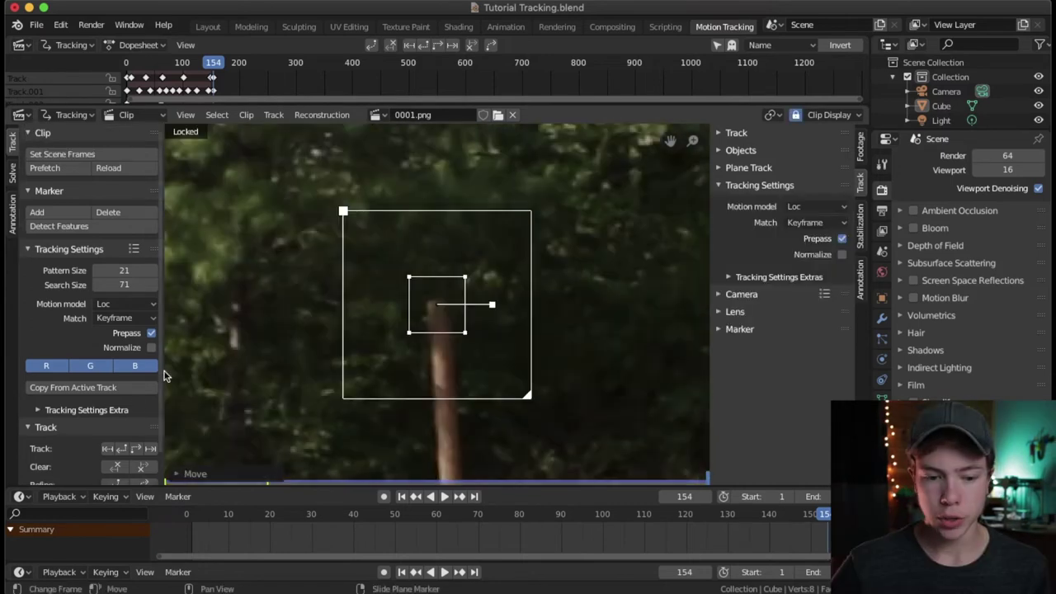
Track the wooden post's marker backward from frame 154 and play back the result
left_click(107, 448)
key("space")
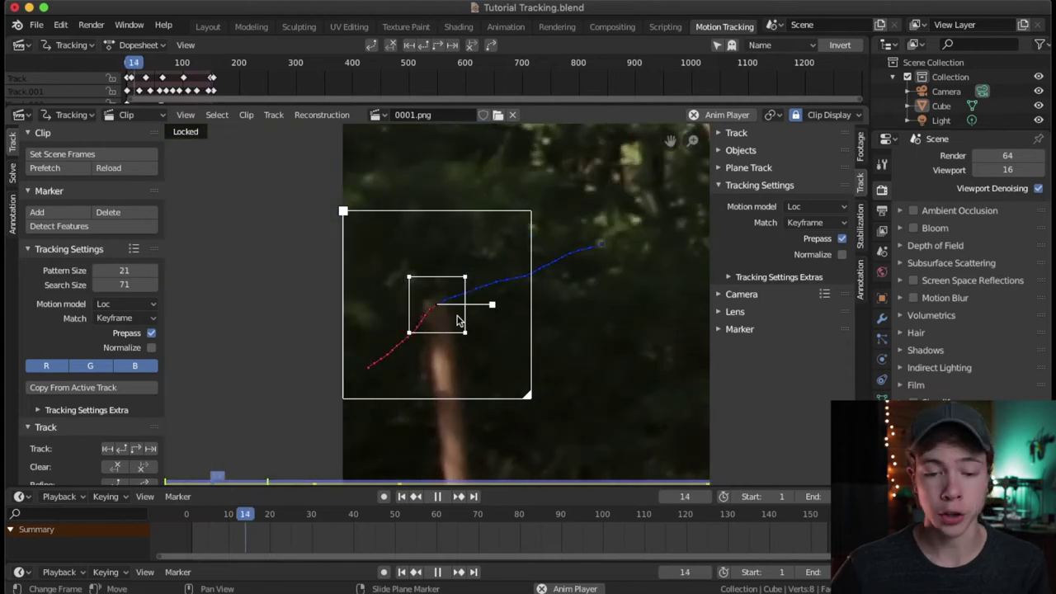
Review the wooden post's track from a wider view, stop playback at frame 52 and save the project file
scroll(477, 325, "down", 3)
key("space")
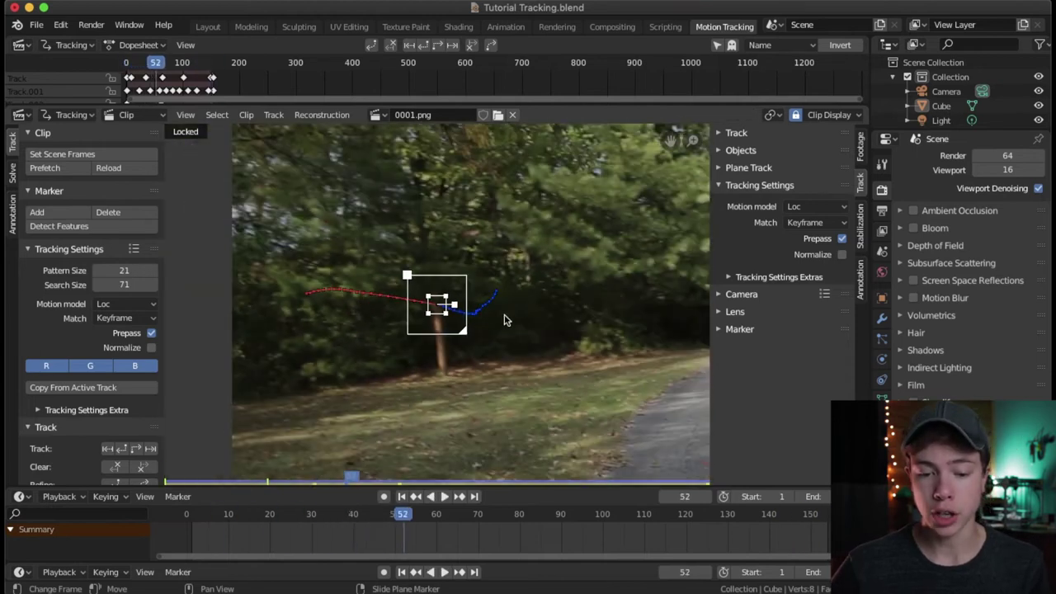
key("ctrl+s")
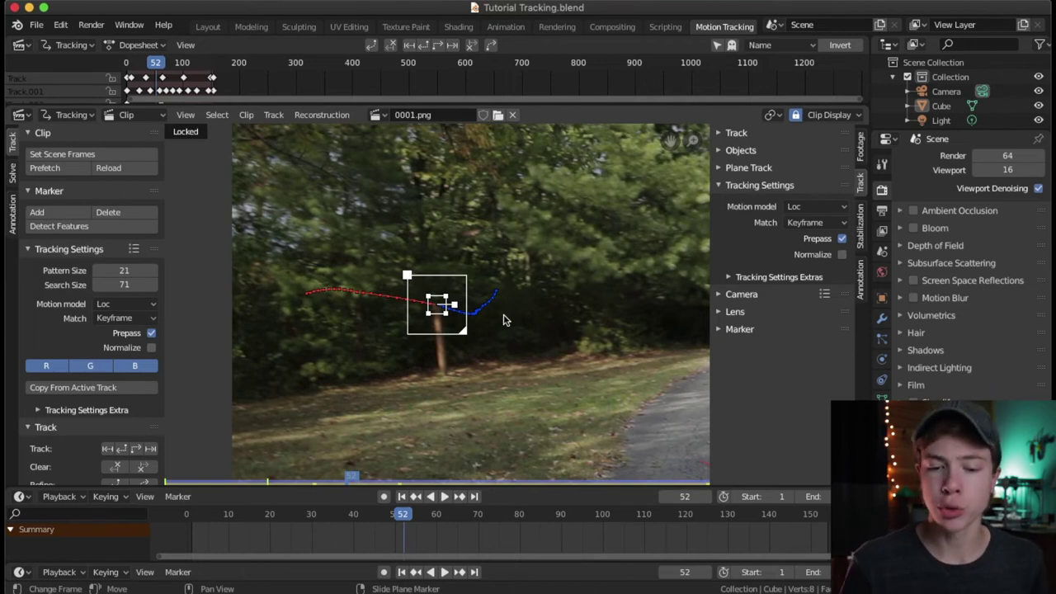
scroll(507, 277, "down", 3)
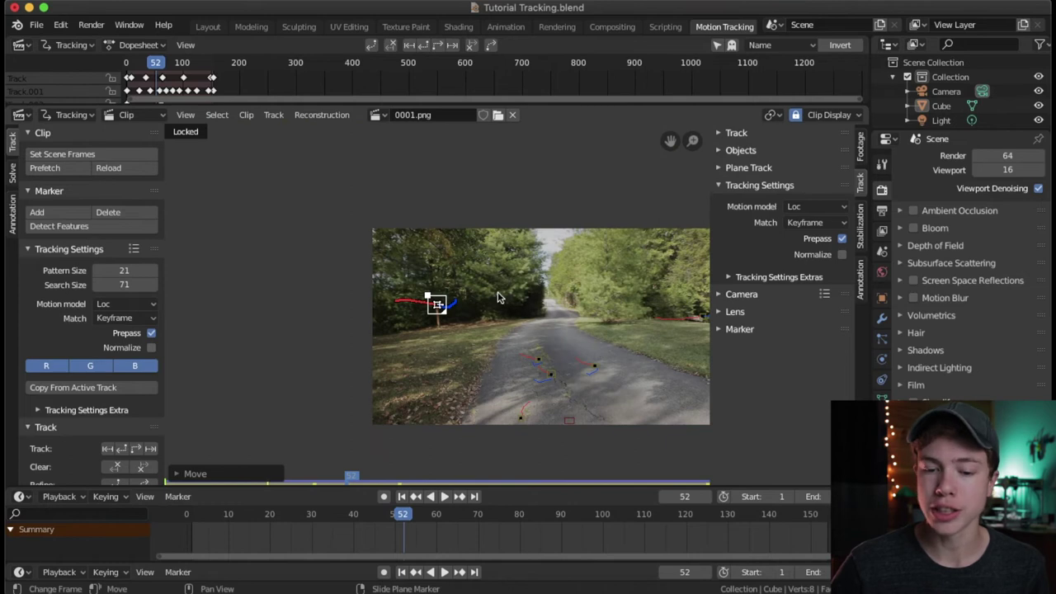
scroll(507, 272, "up", 3)
scroll(508, 268, "down", 4)
key("super+s")
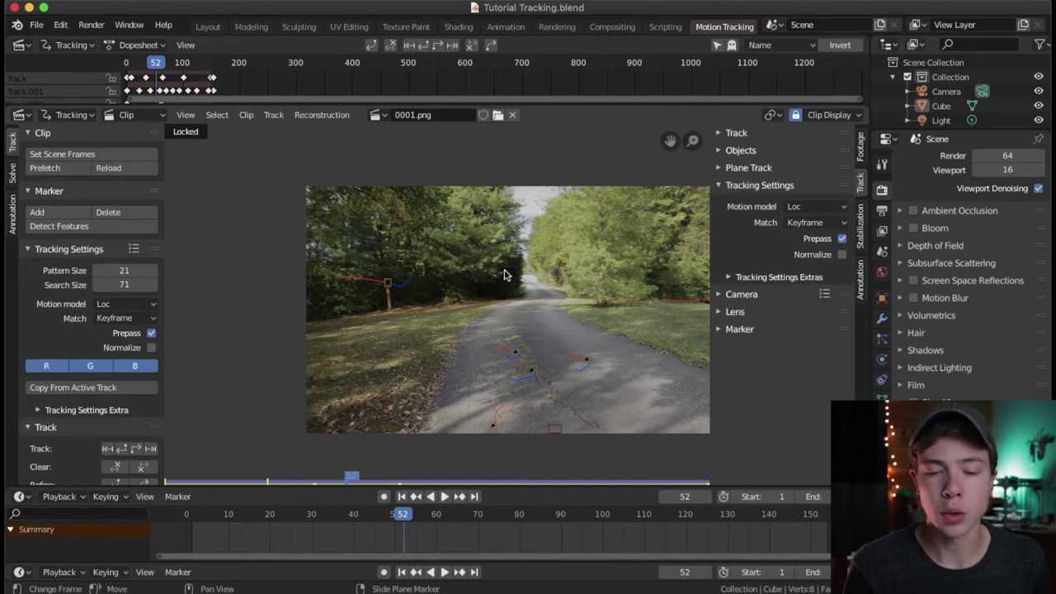
Unlock the view from the selection and run through the footage from frame 1 to frame 131 to check all tracks
scroll(506, 274, "up", 2)
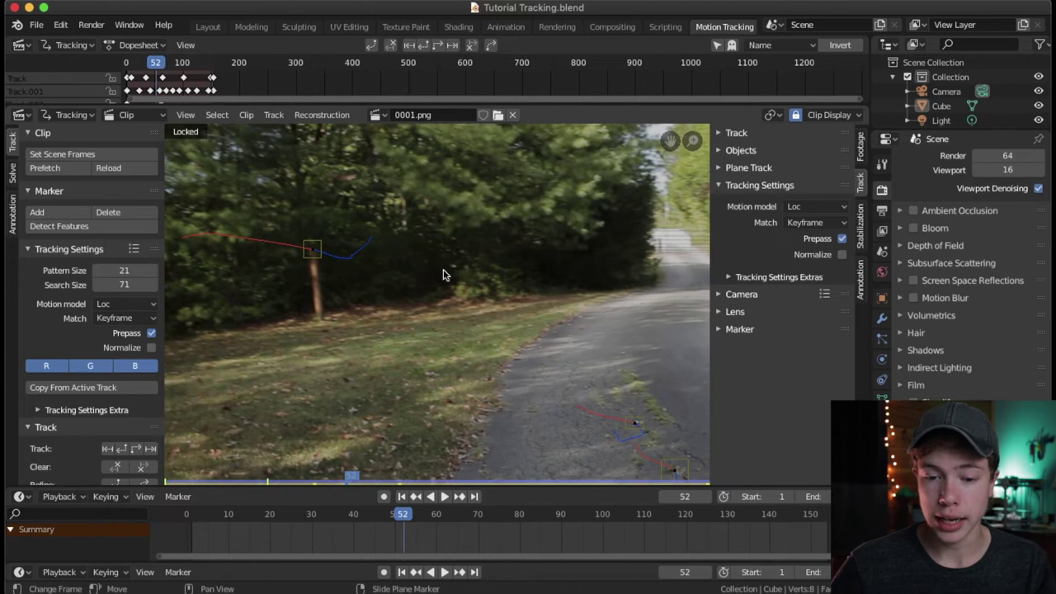
key("l")
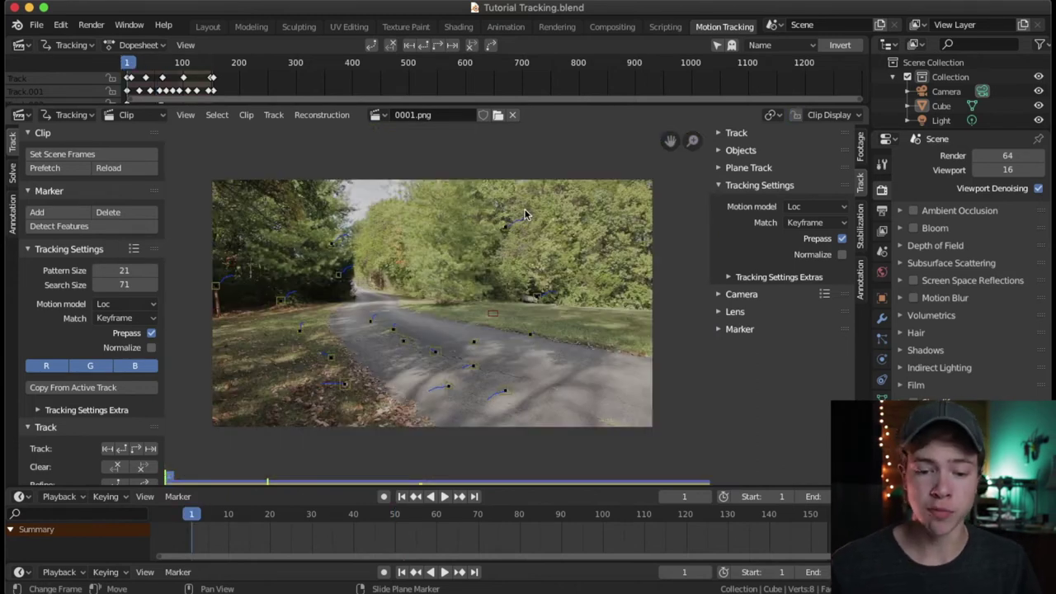
scroll(416, 295, "up", 3)
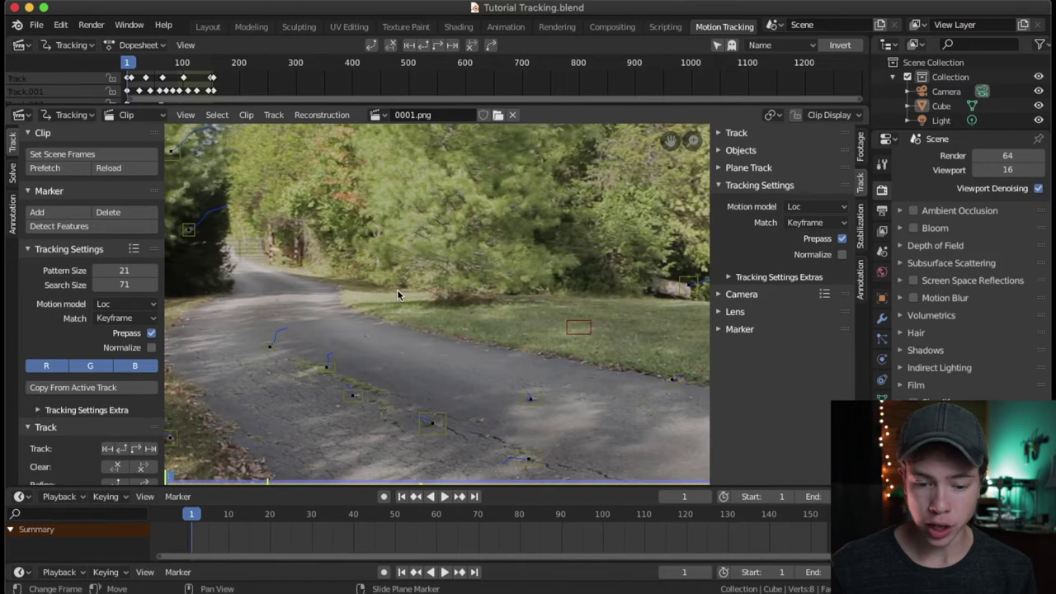
key("Home")
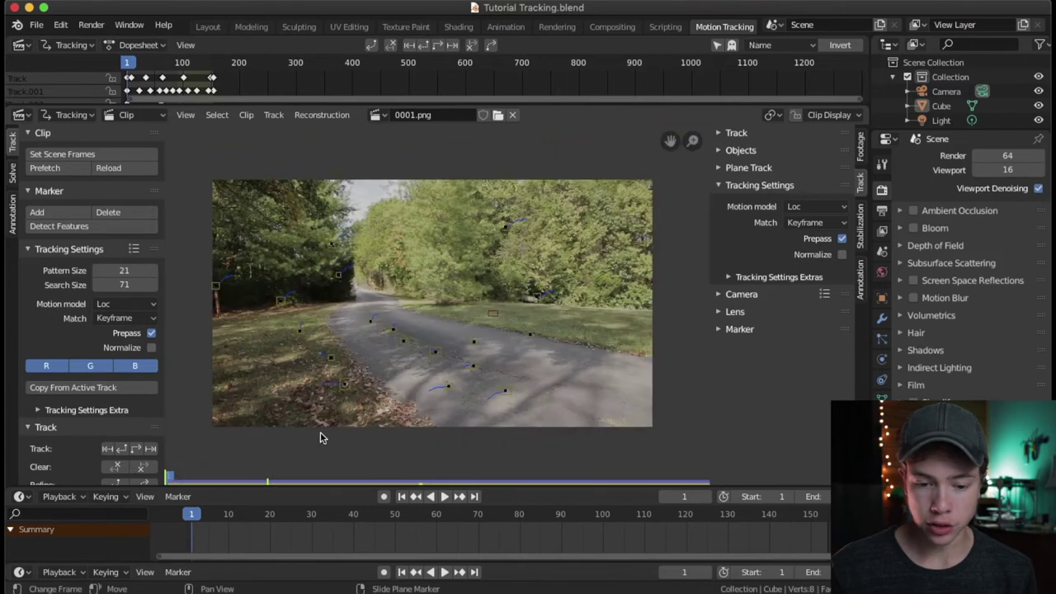
key("space")
left_click_drag(410, 522, 734, 499)
key("space")
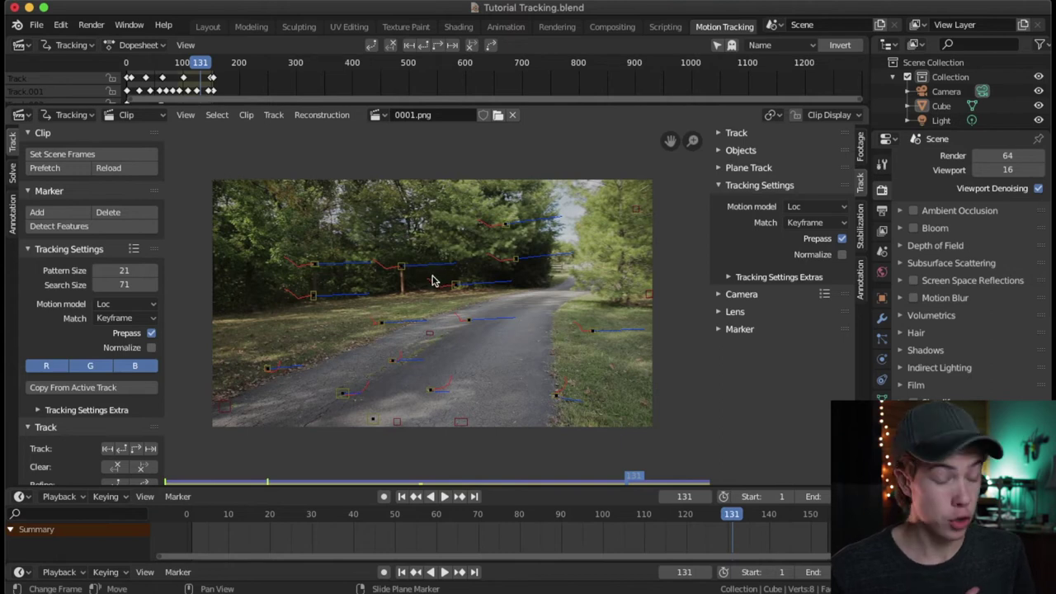
Examine the tracks on the trees, posts and road up close at frame 131
scroll(421, 283, "up", 3)
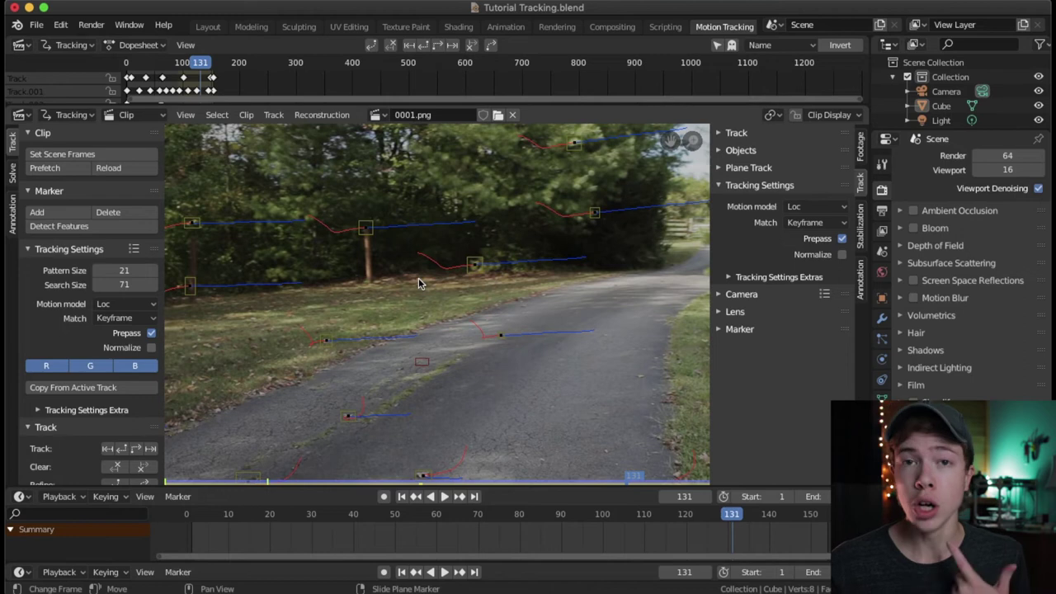
key("Home")
scroll(498, 305, "up", 3)
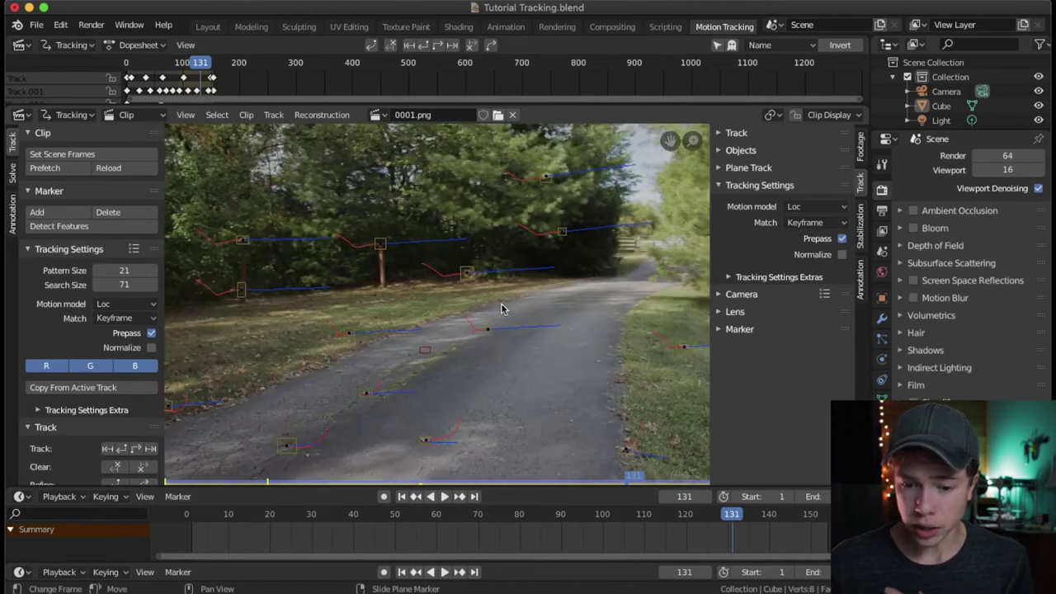
scroll(500, 303, "up", 3)
middle_click_drag(371, 240, 480, 279)
scroll(486, 276, "up", 2)
scroll(423, 294, "down", 2)
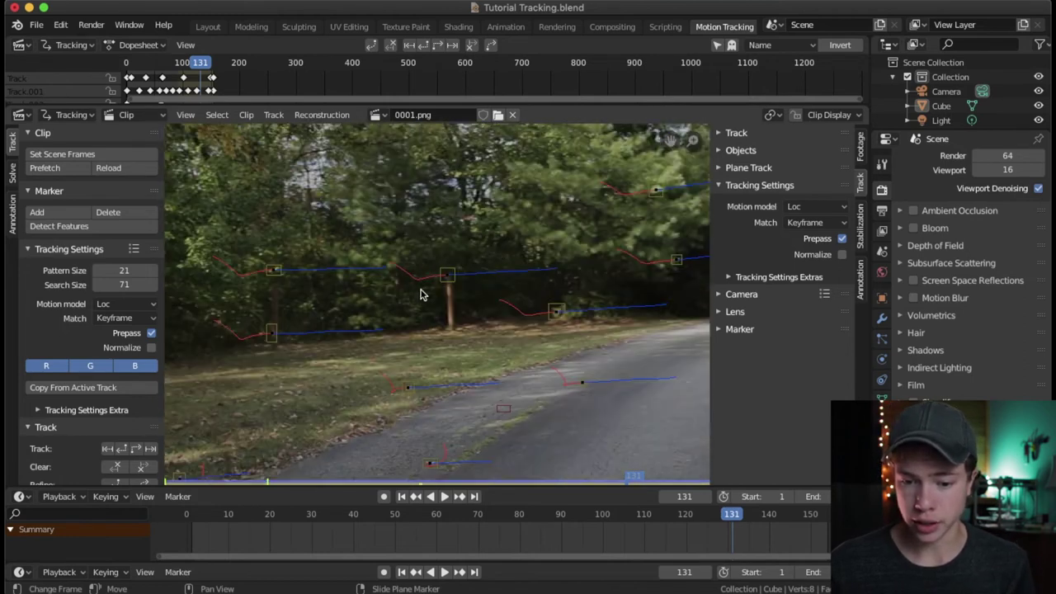
scroll(448, 295, "down", 1)
scroll(442, 265, "down", 2)
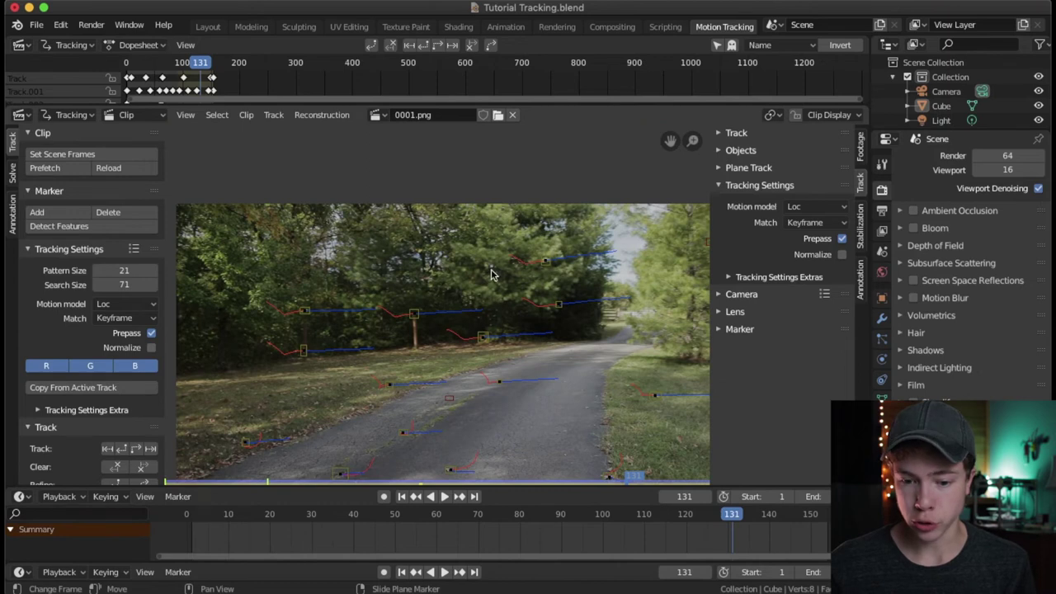
Select the branch-tip marker on the dark tree beside the road, lock the view to it and play its track from the start
scroll(491, 275, "up", 5)
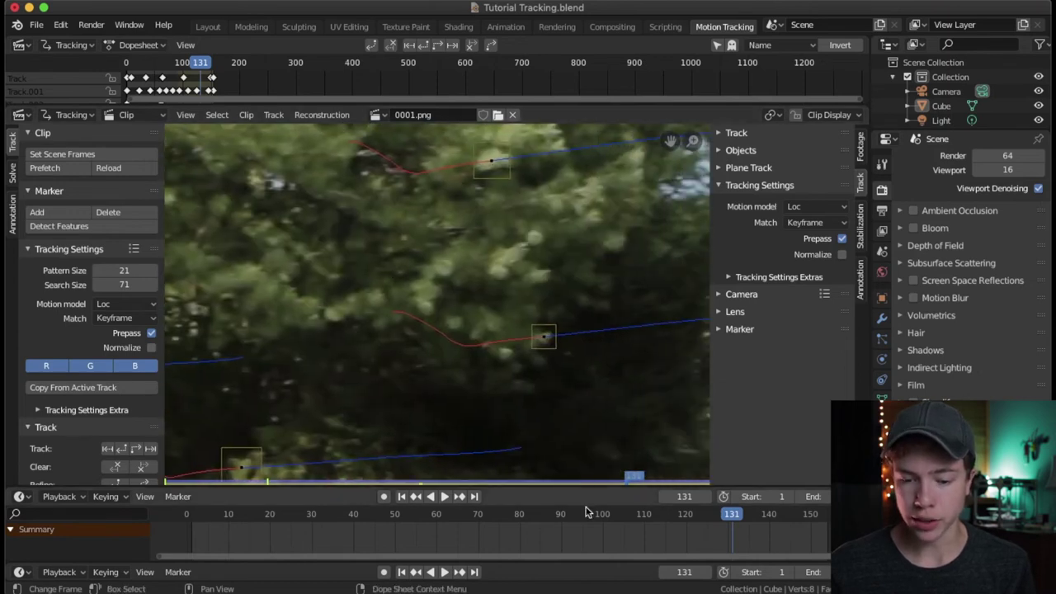
scroll(577, 367, "up", 2)
left_click(599, 368)
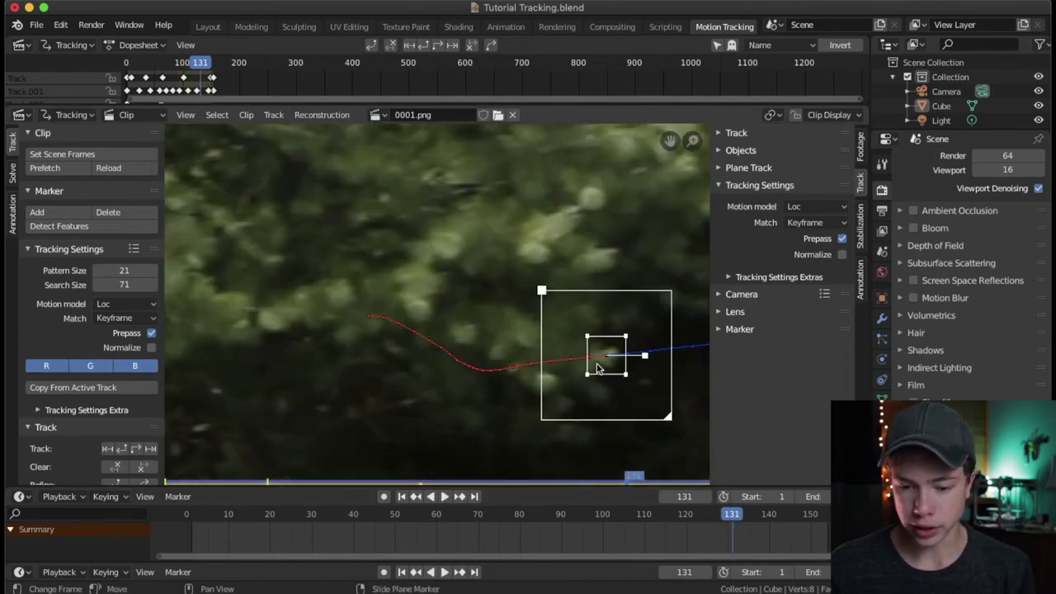
key("l")
key("ctrl+shift+Left")
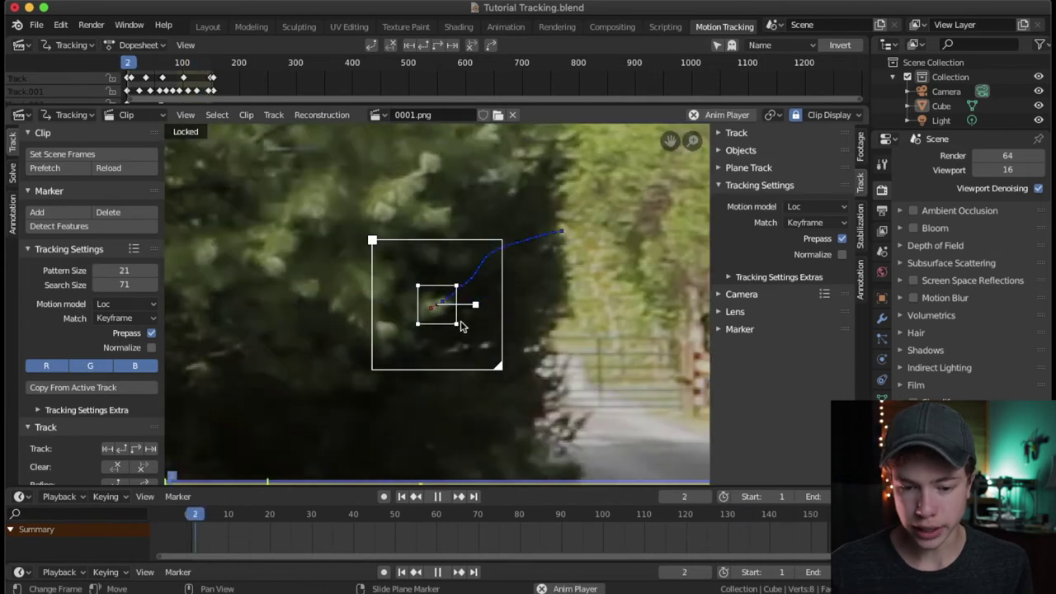
Inspect the trees around the branch-tip marker at frame 3, deselect it and view the markers on the grass and road
scroll(464, 323, "down", 3)
scroll(363, 277, "up", 7)
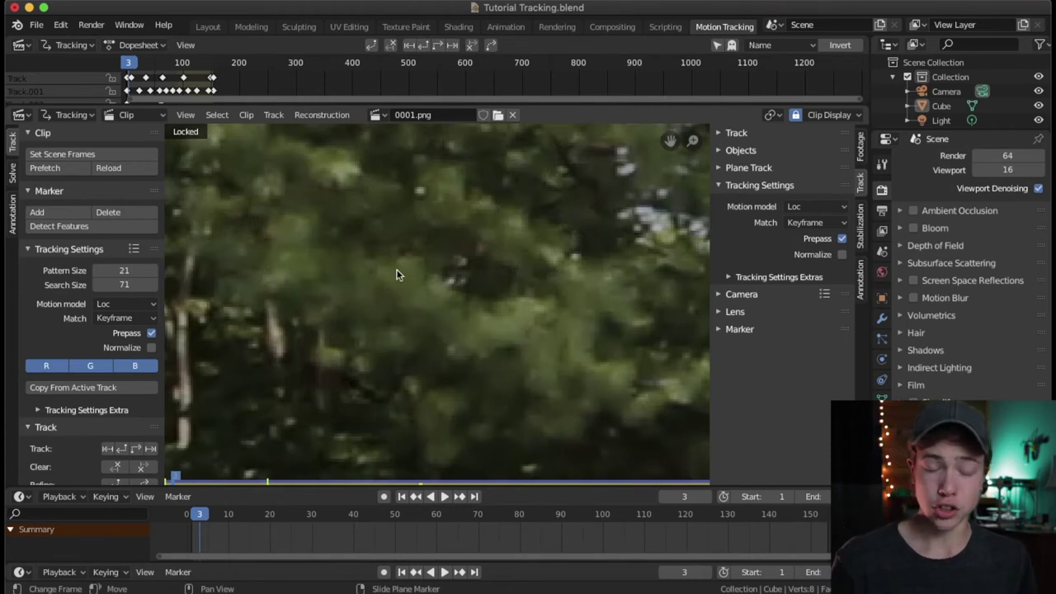
scroll(423, 323, "down", 6)
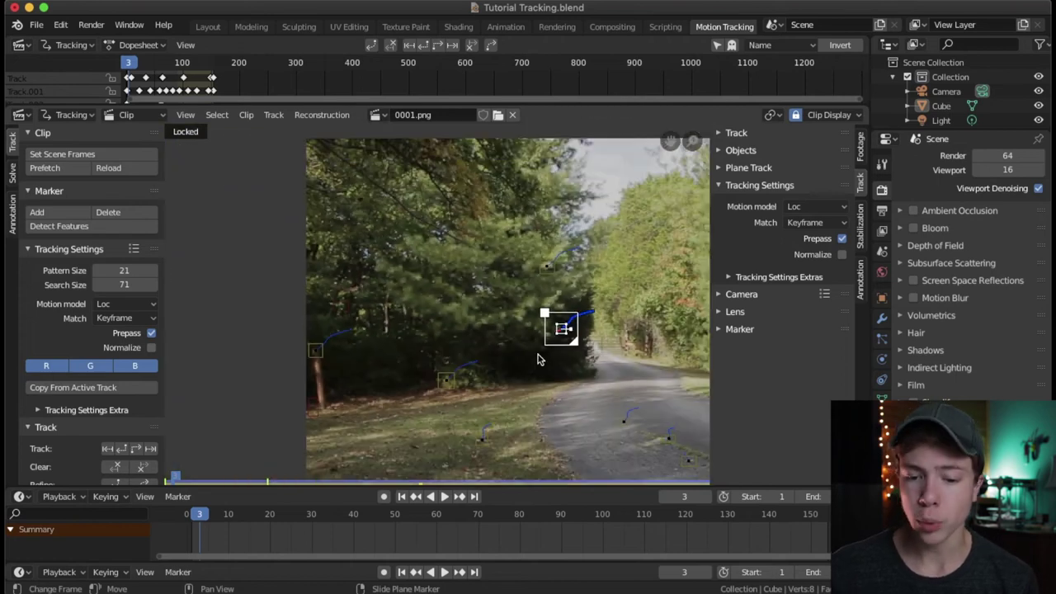
left_click(451, 258)
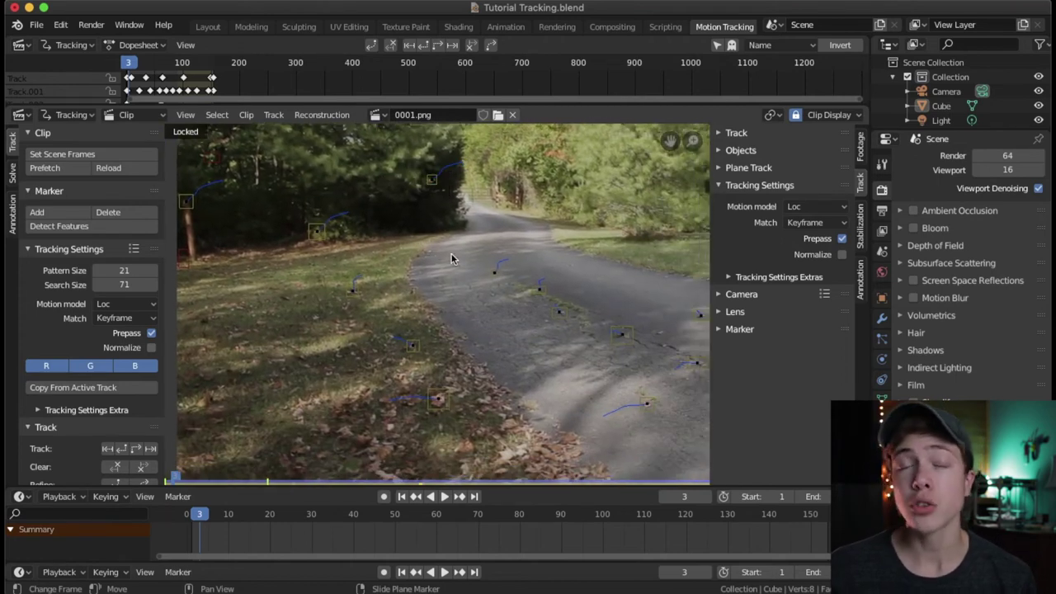
scroll(452, 255, "down", 1)
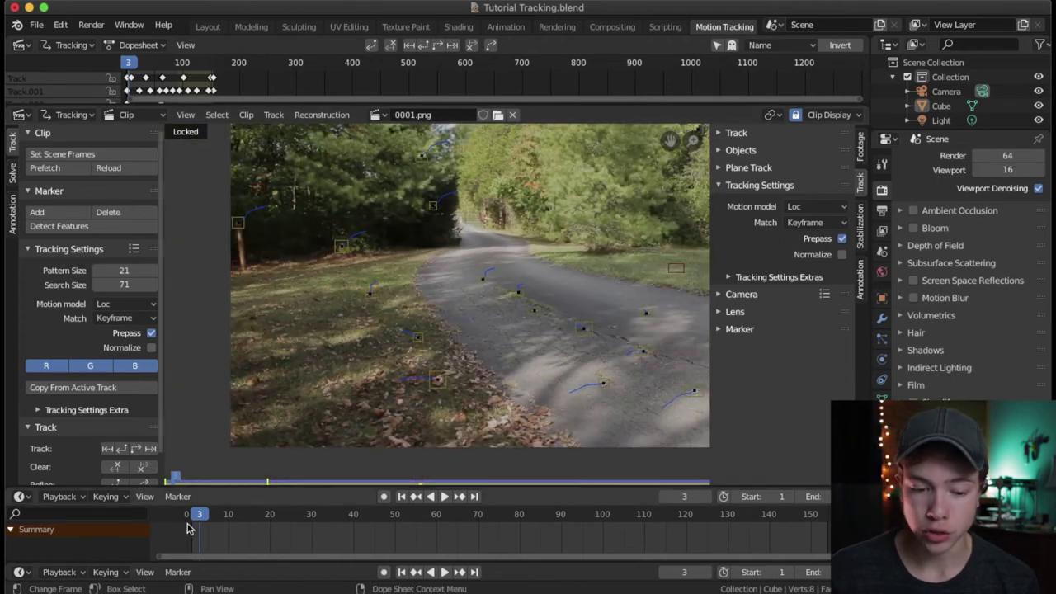
Review how the markers spread across the whole image between frame 1 and frame 68, ending at frame 55
left_click_drag(213, 518, 191, 517)
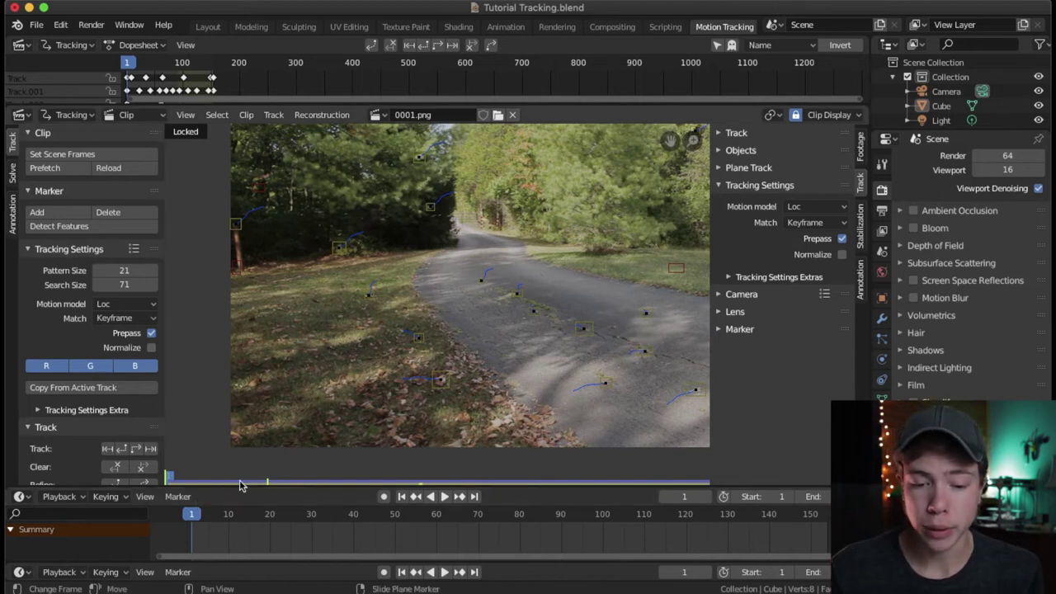
scroll(442, 282, "up", 2)
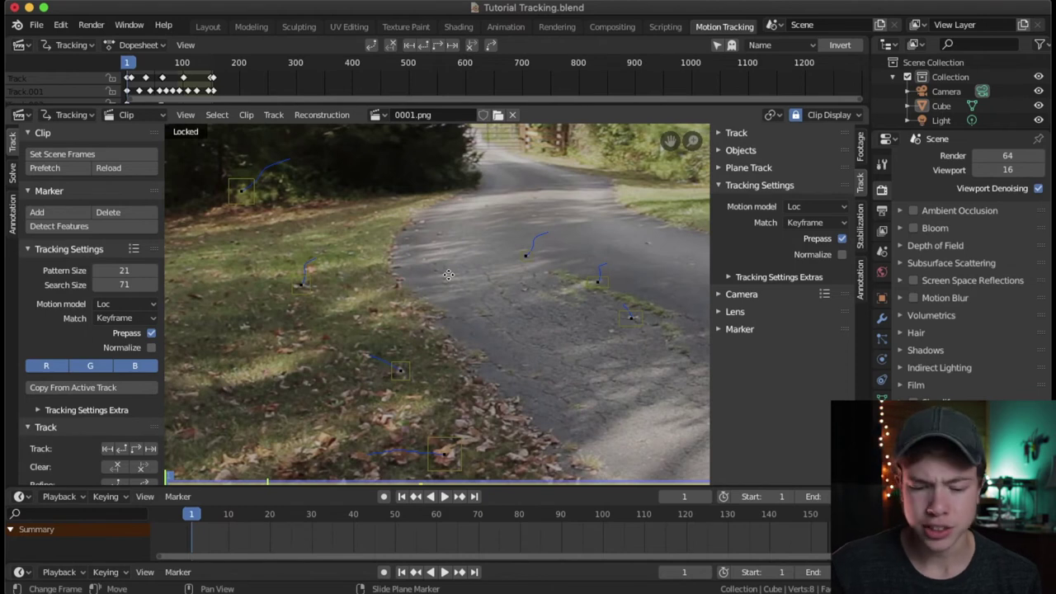
scroll(516, 374, "down", 3)
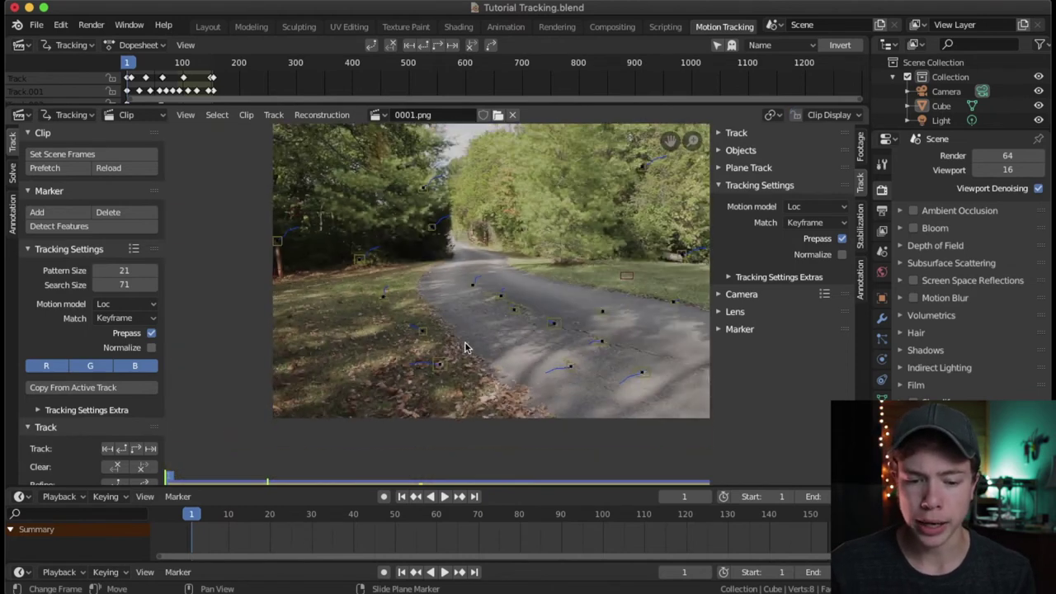
left_click_drag(211, 510, 360, 520)
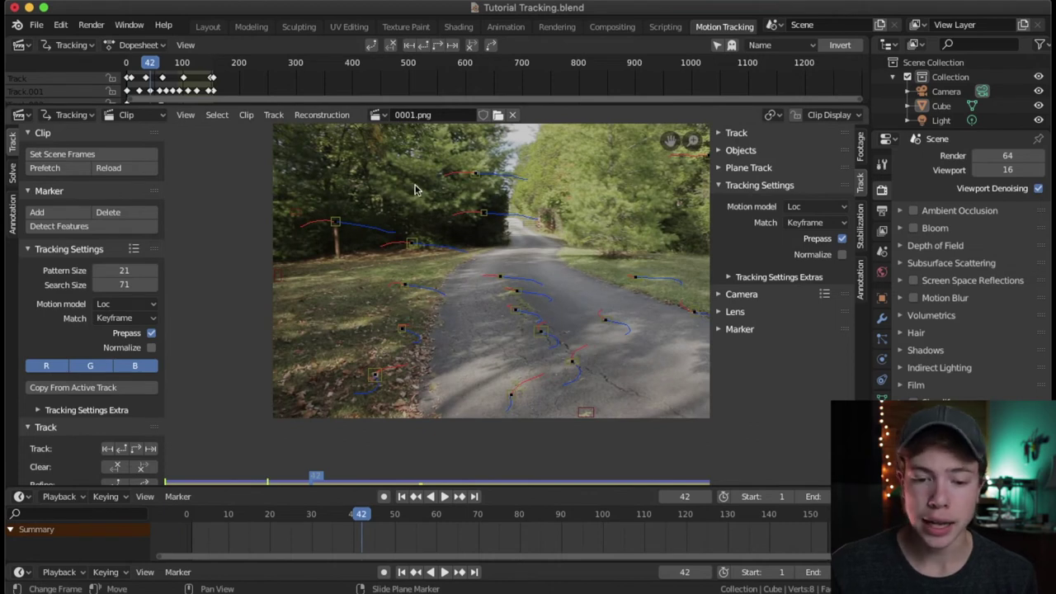
key("space")
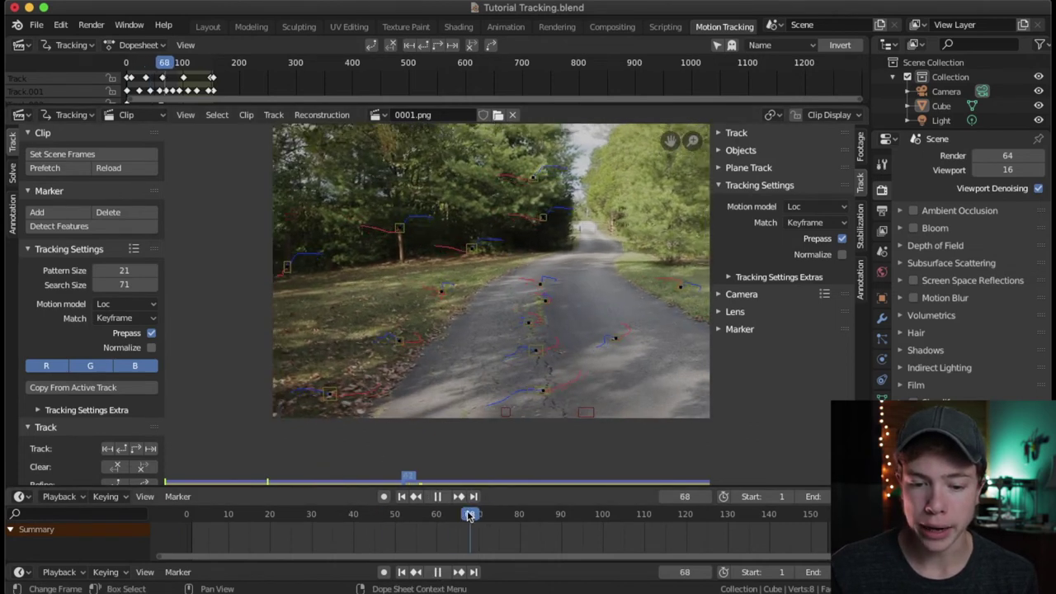
key("Escape")
middle_click_drag(561, 285, 465, 317)
scroll(465, 315, "down", 2)
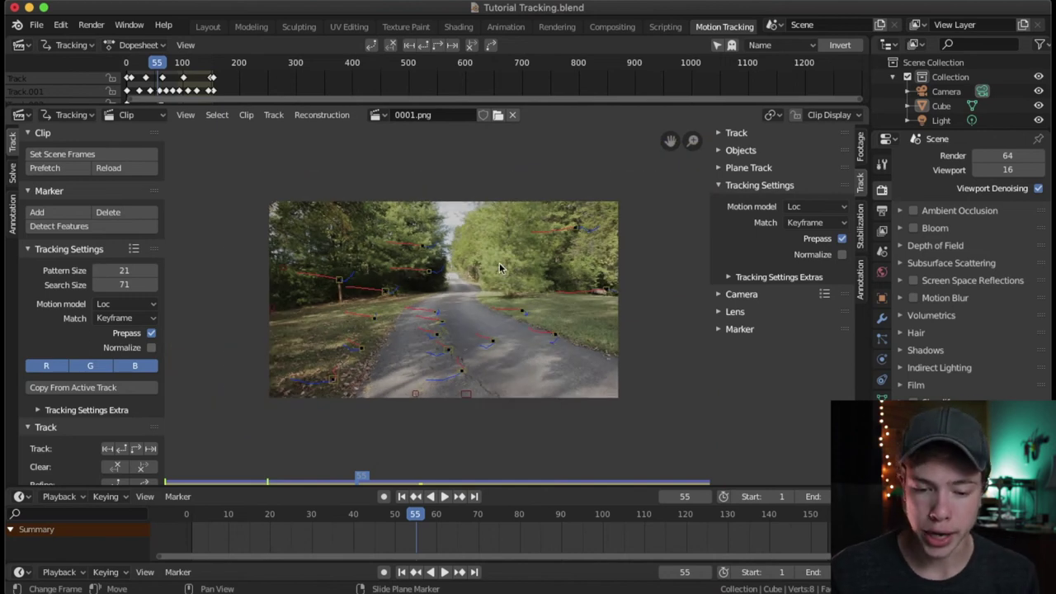
Inspect the far end of the road near the gate up close, from frame 8 through frame 74
scroll(392, 470, "up", 3)
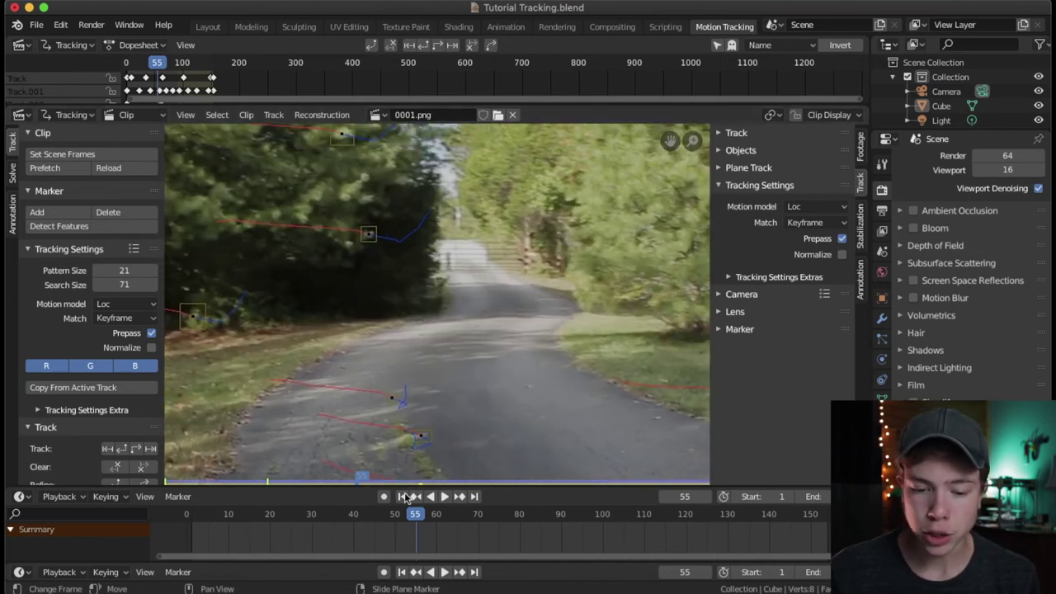
key("space")
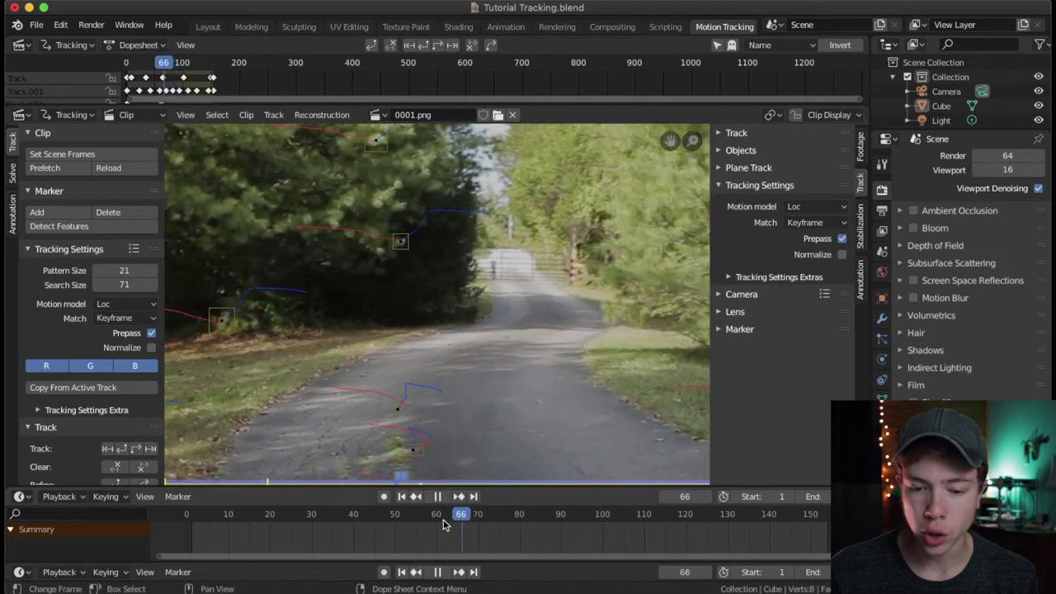
left_click_drag(315, 495, 220, 488)
scroll(239, 310, "left", 3)
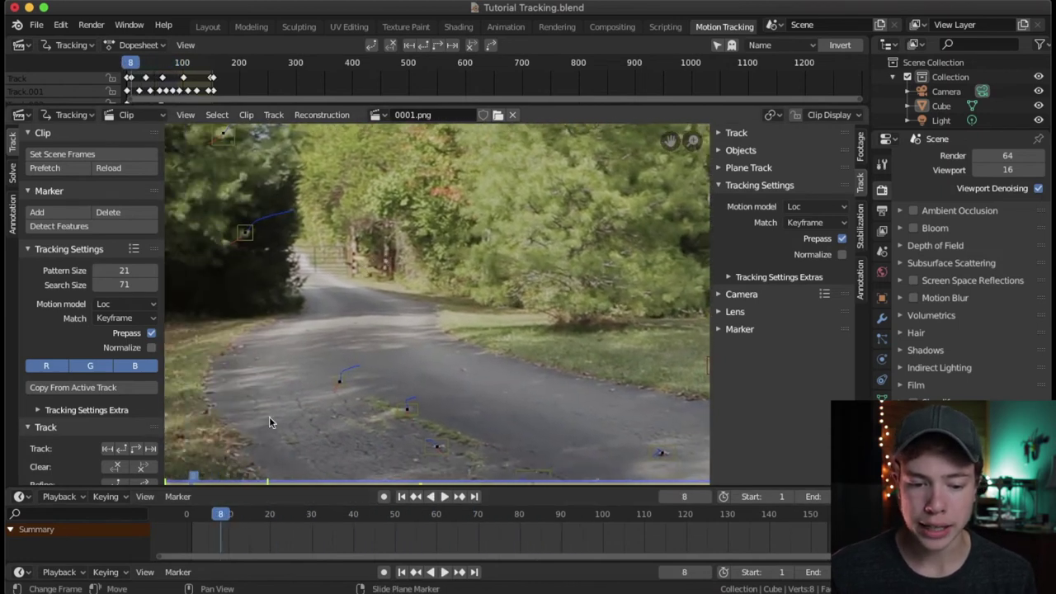
key("space")
left_click_drag(220, 525, 532, 511)
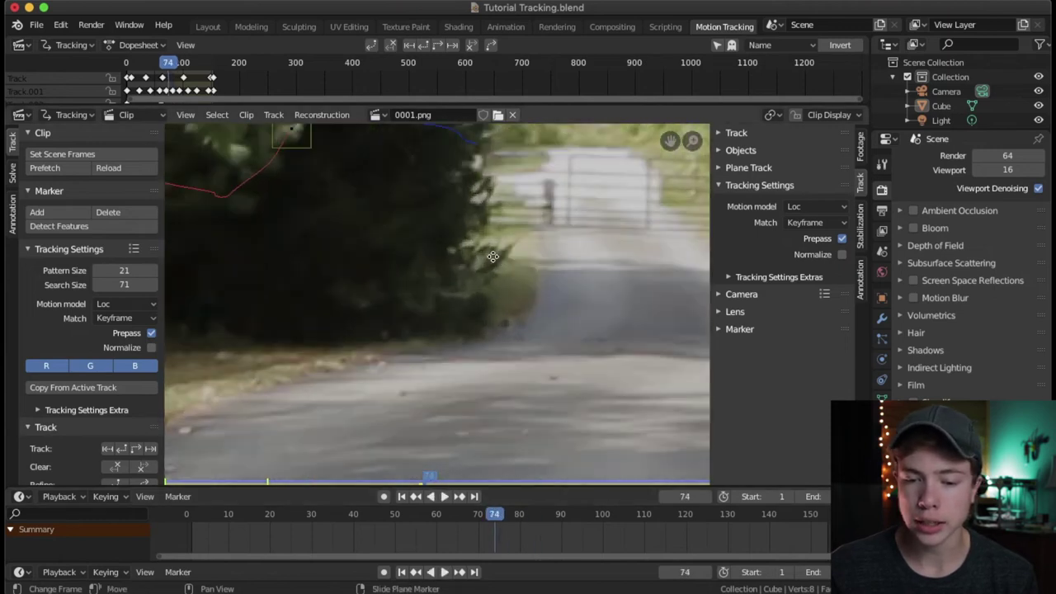
Scrub onward past frame 120 and check the tracks across the whole image
key("space")
left_click_drag(494, 515, 566, 513)
key("space")
key("space")
left_click_drag(631, 513, 687, 517)
scroll(532, 397, "down", 4)
middle_click_drag(483, 379, 550, 357)
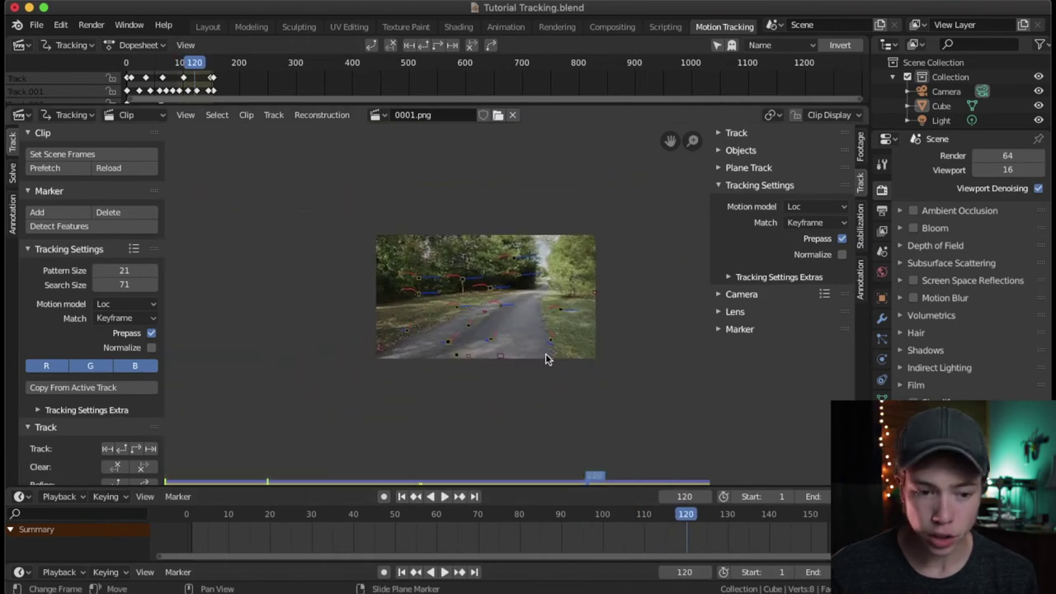
scroll(523, 302, "up", 3)
left_click_drag(684, 518, 748, 514)
Inspect the trees above the posts while scrubbing back from frame 109 to frame 37, and save the project file
middle_click_drag(384, 193, 425, 261)
scroll(438, 314, "up", 3)
left_click_drag(711, 518, 640, 505)
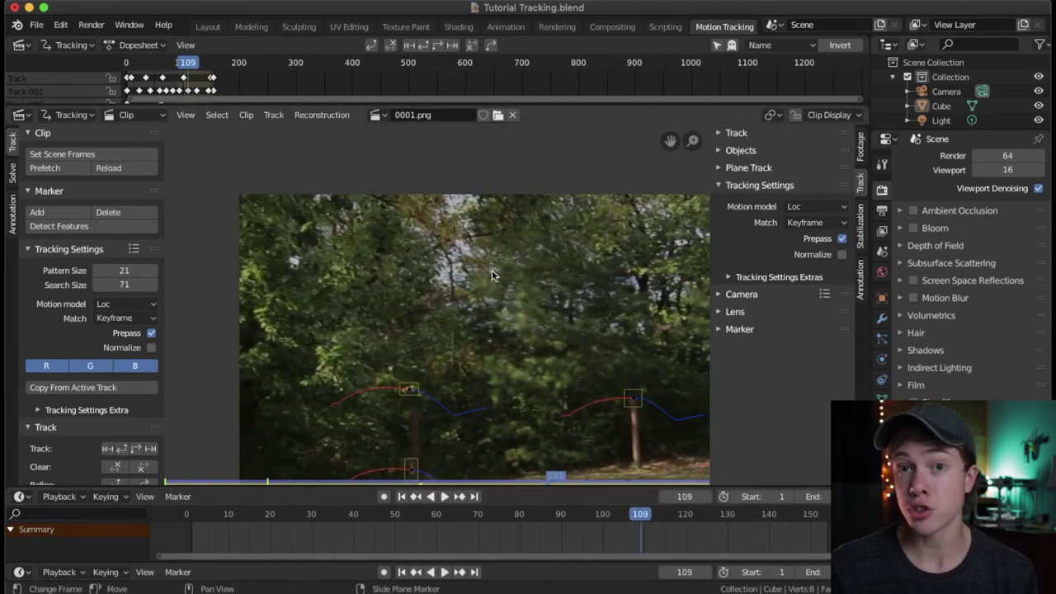
key("space")
left_click_drag(673, 520, 464, 493)
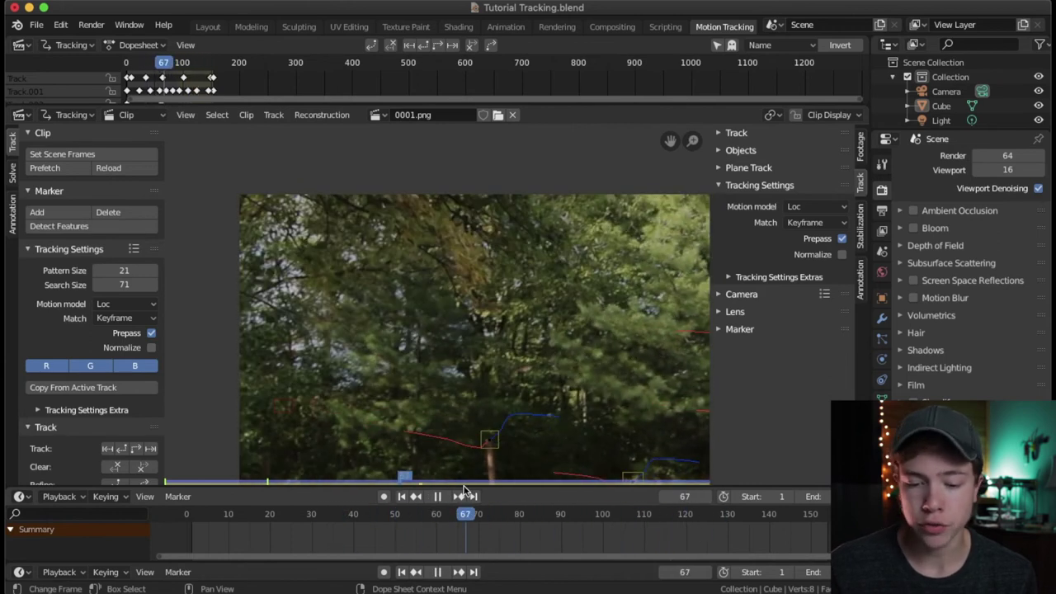
left_click(416, 517)
left_click_drag(417, 517, 341, 517)
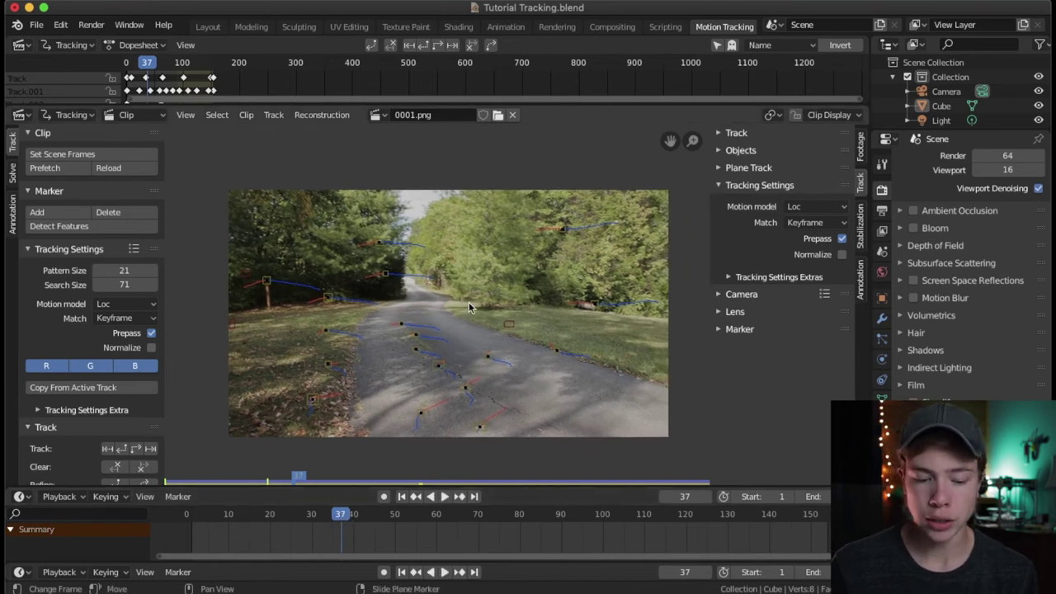
key("super+s")
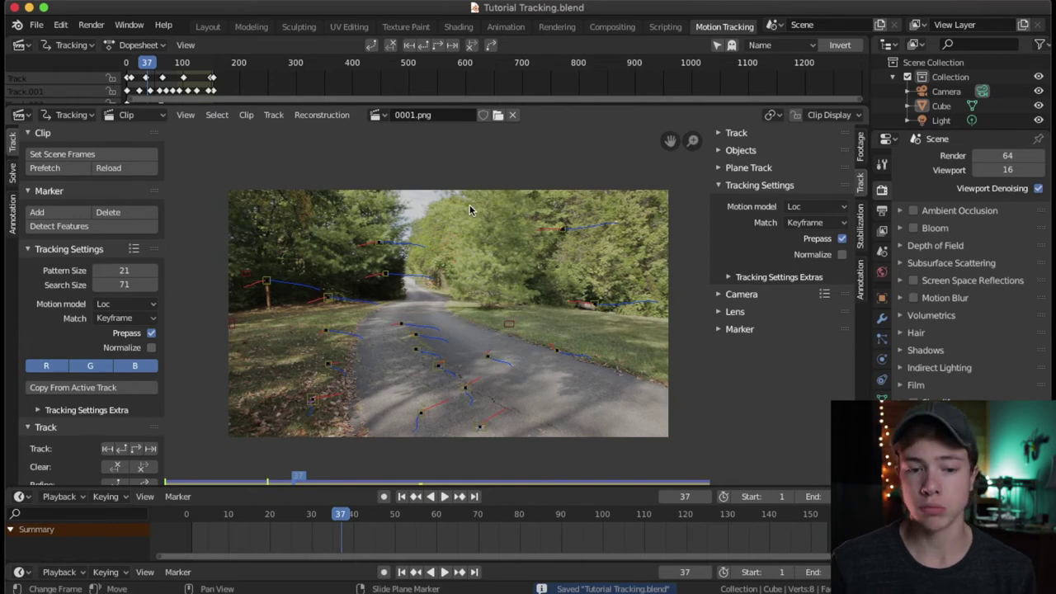
Solve the camera motion for the tracked footage, using keyframes 1 and 30 and no refinement
left_click(13, 173)
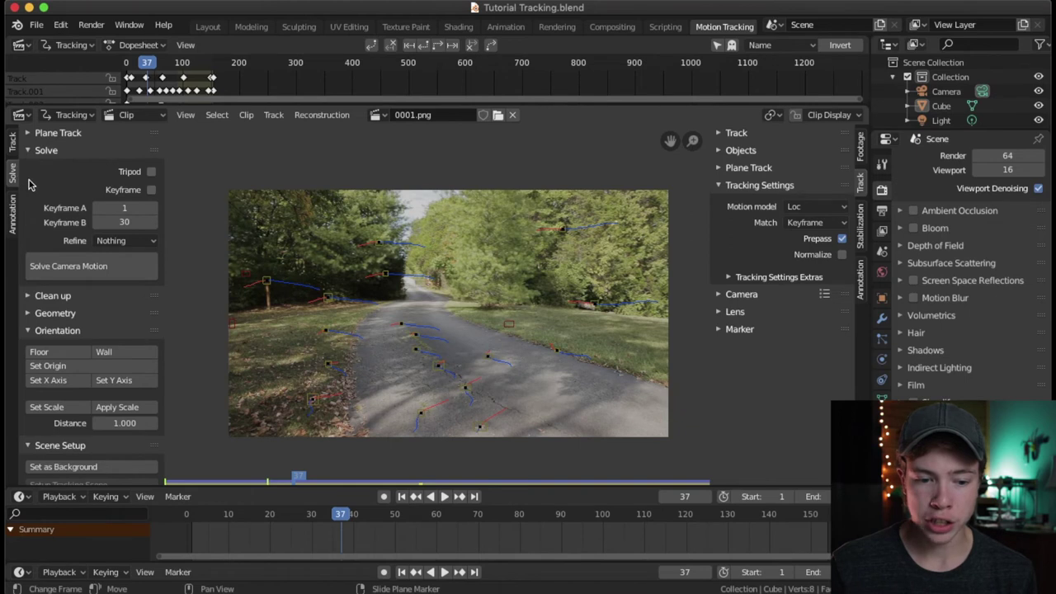
left_click(69, 267)
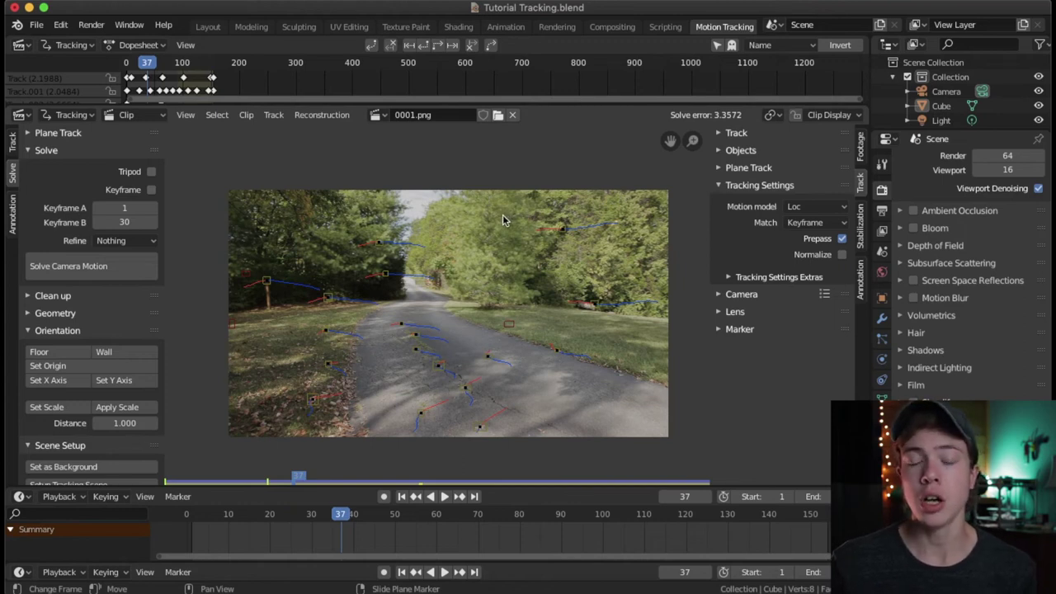
Apply the Canon camera preset that sets the clip's sensor width to 22.3
left_click(758, 297)
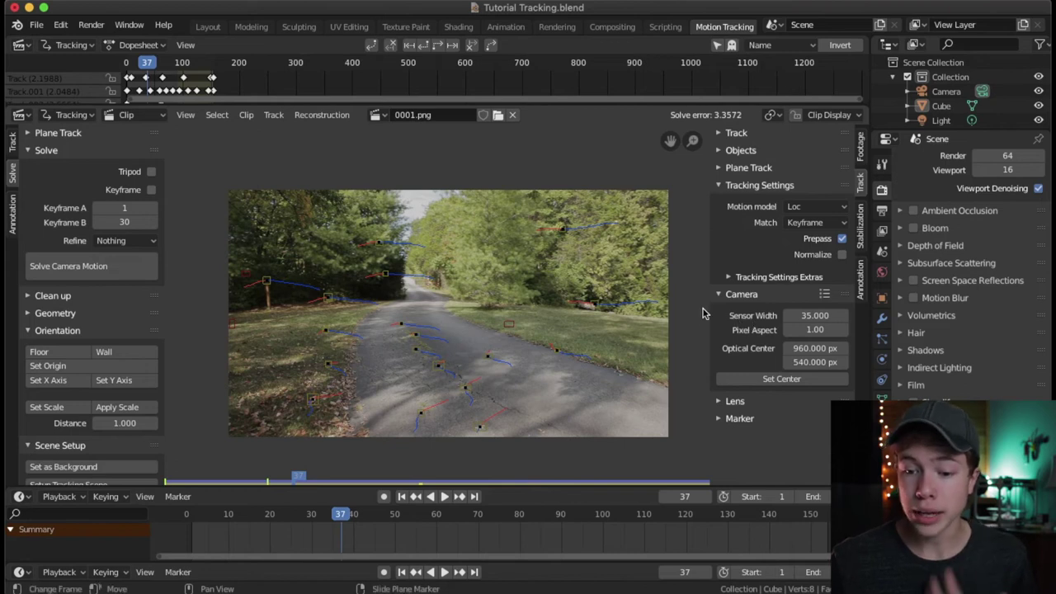
left_click(822, 295)
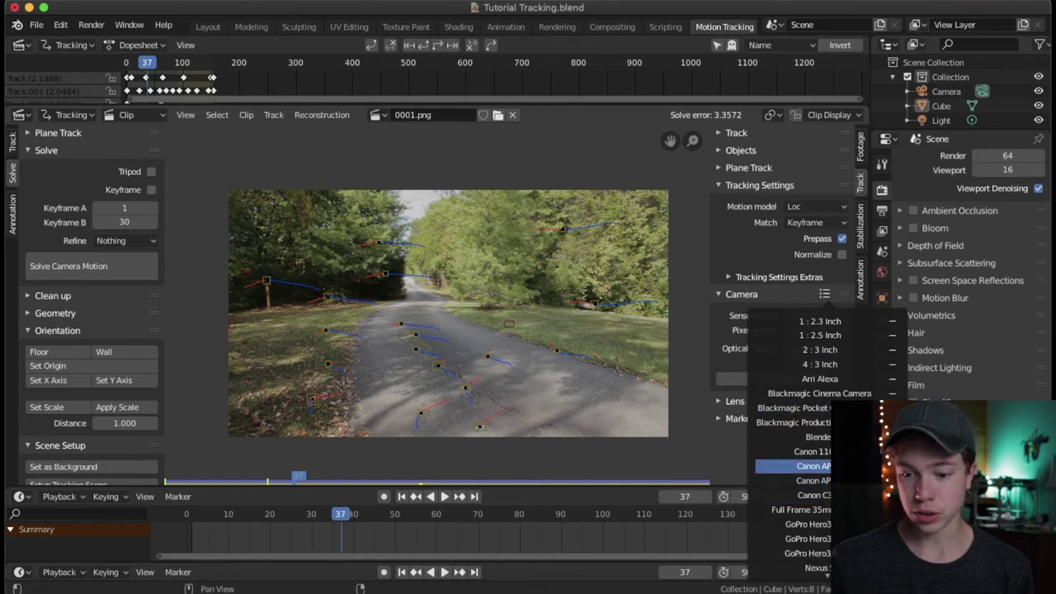
left_click(830, 467)
left_click(825, 296)
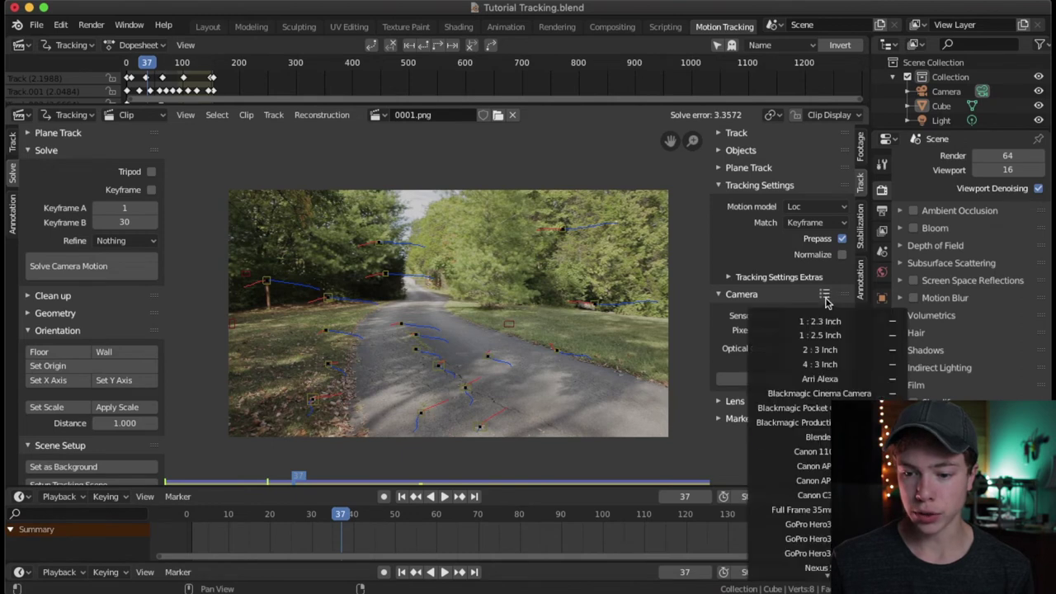
left_click(835, 467)
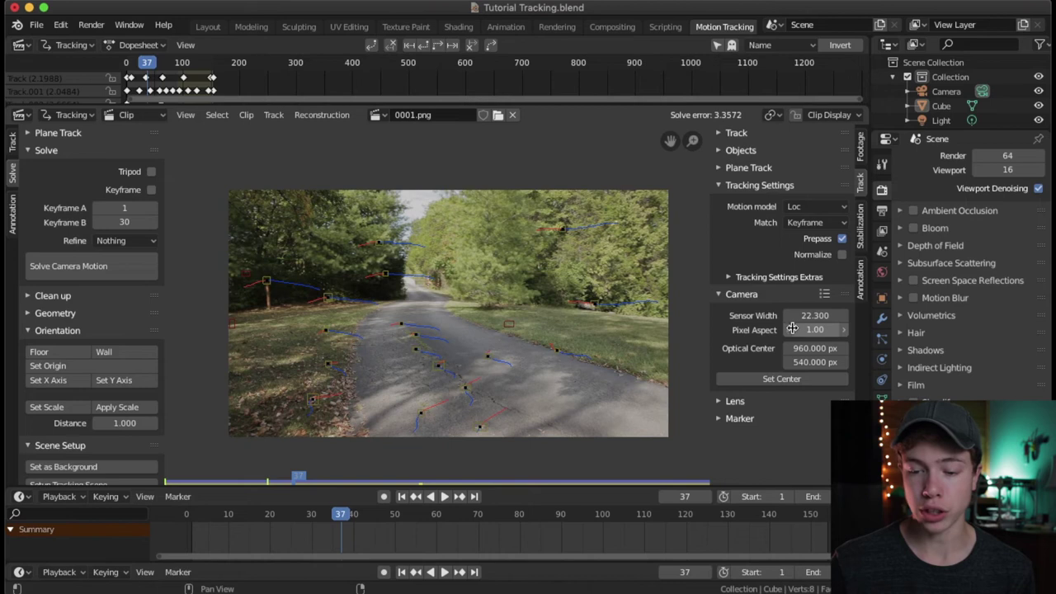
Set the clip's lens focal length to 18 mm
left_click(741, 295)
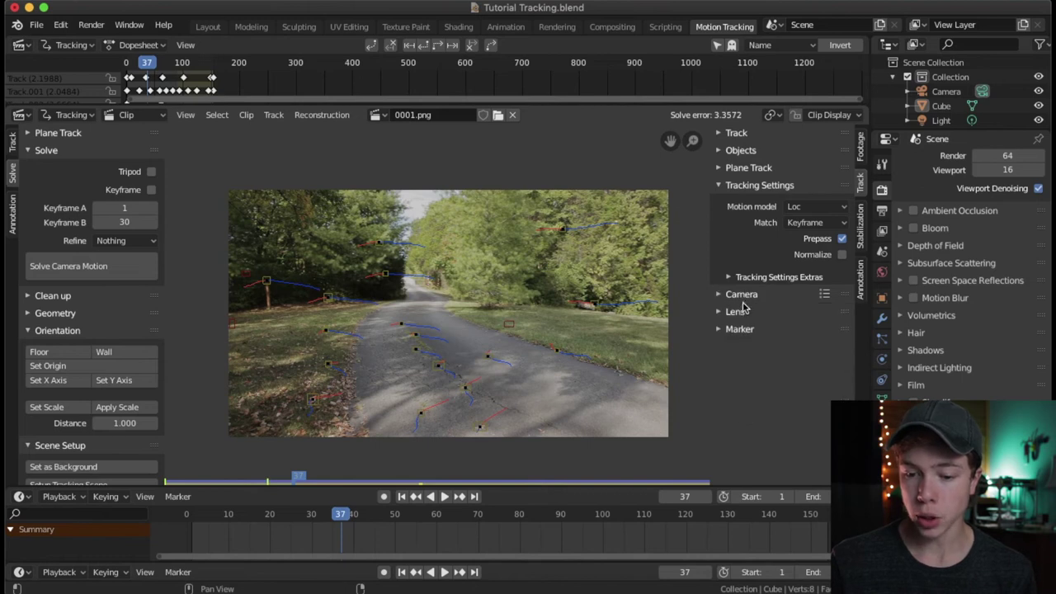
left_click(735, 311)
left_click(810, 333)
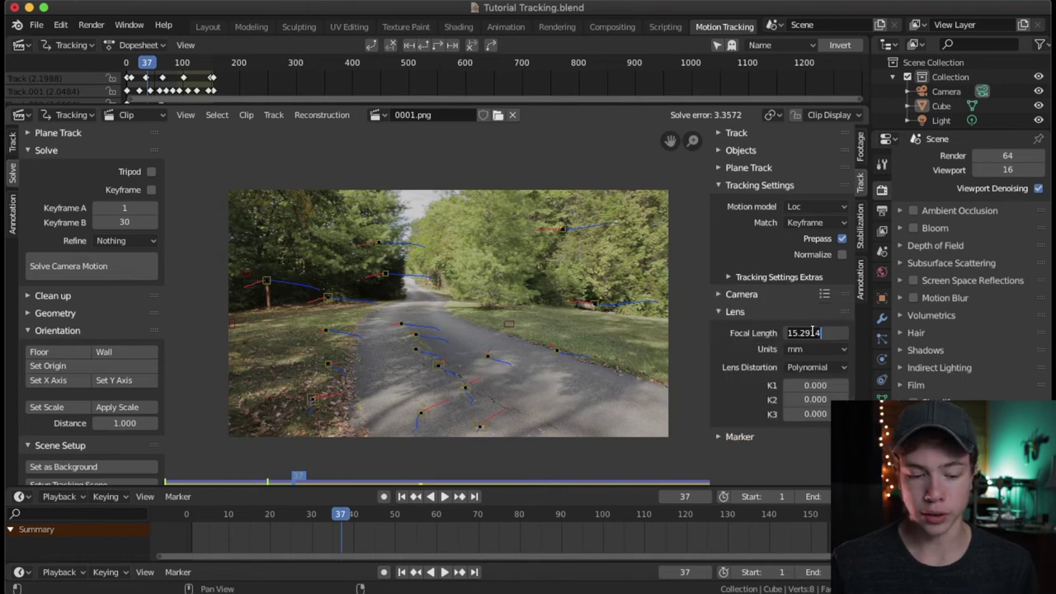
type("18")
key("Return")
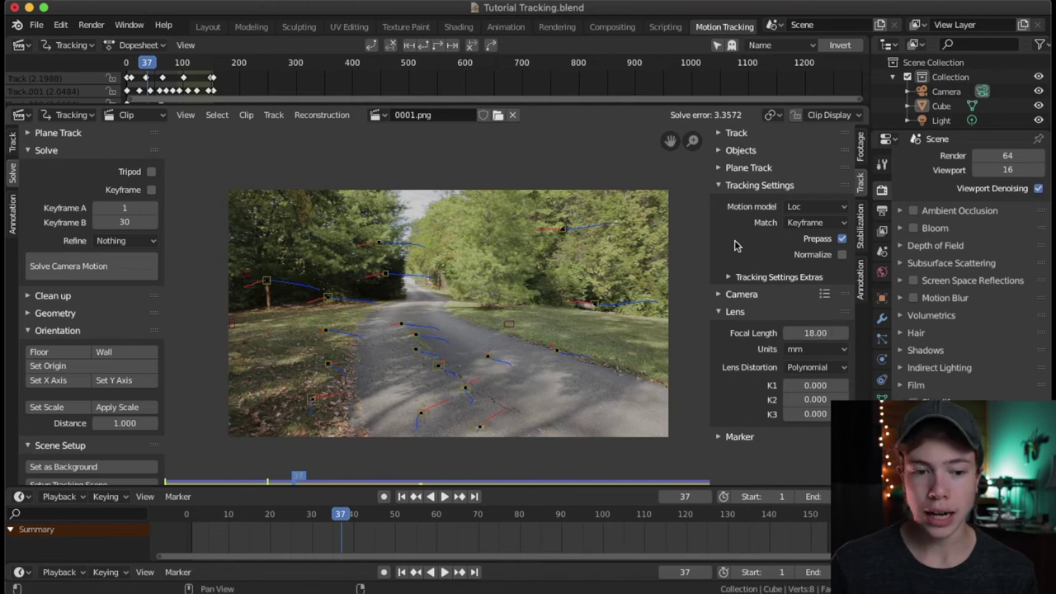
Save the project file and solve the camera motion again with the updated camera and lens data
key("super+s")
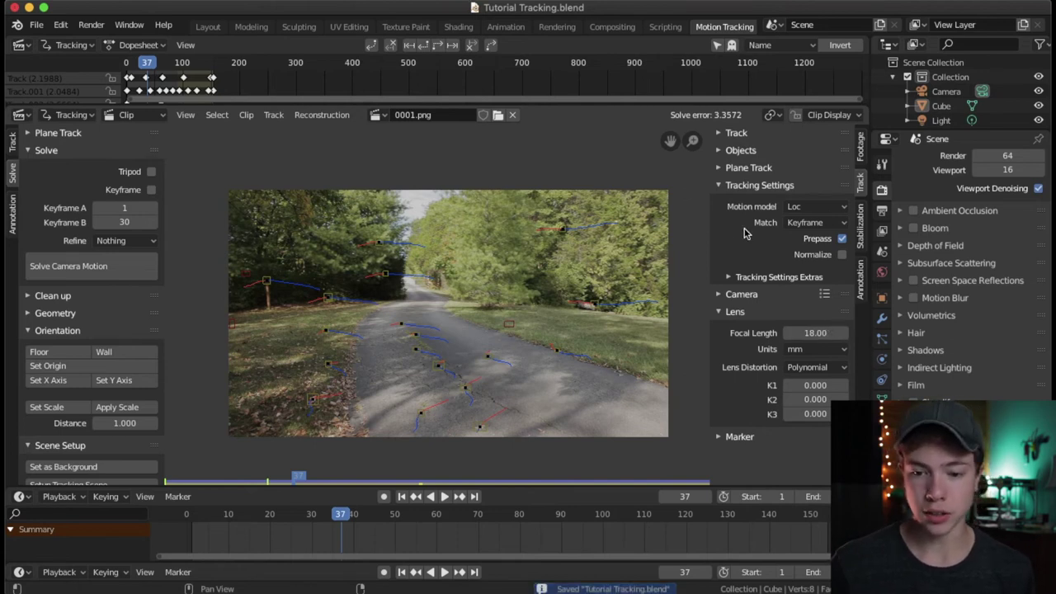
left_click(92, 266)
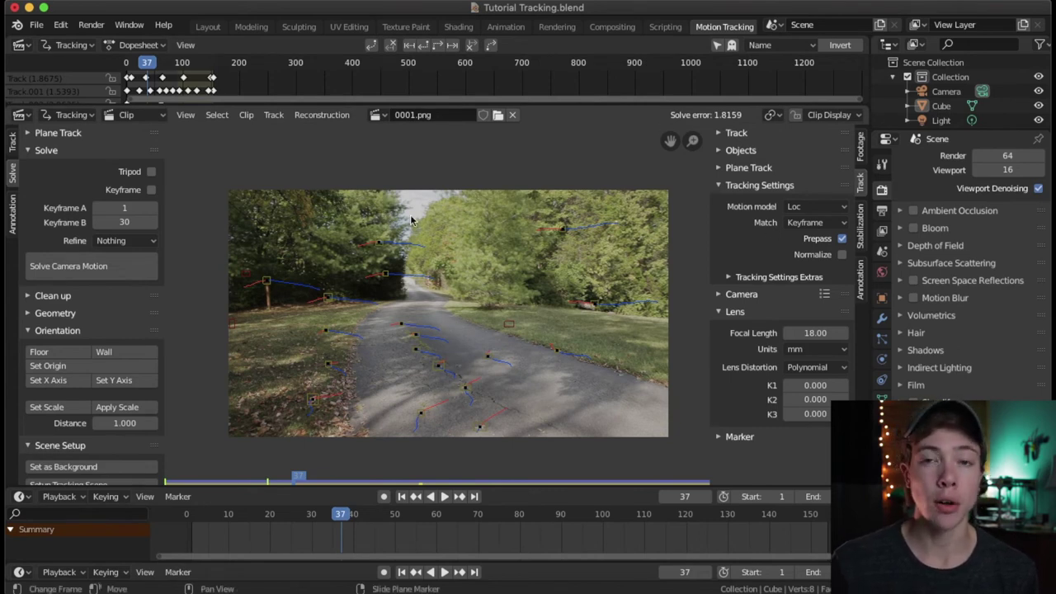
Check the average error of several individual markers on the road and the grass beside it
left_click(16, 142)
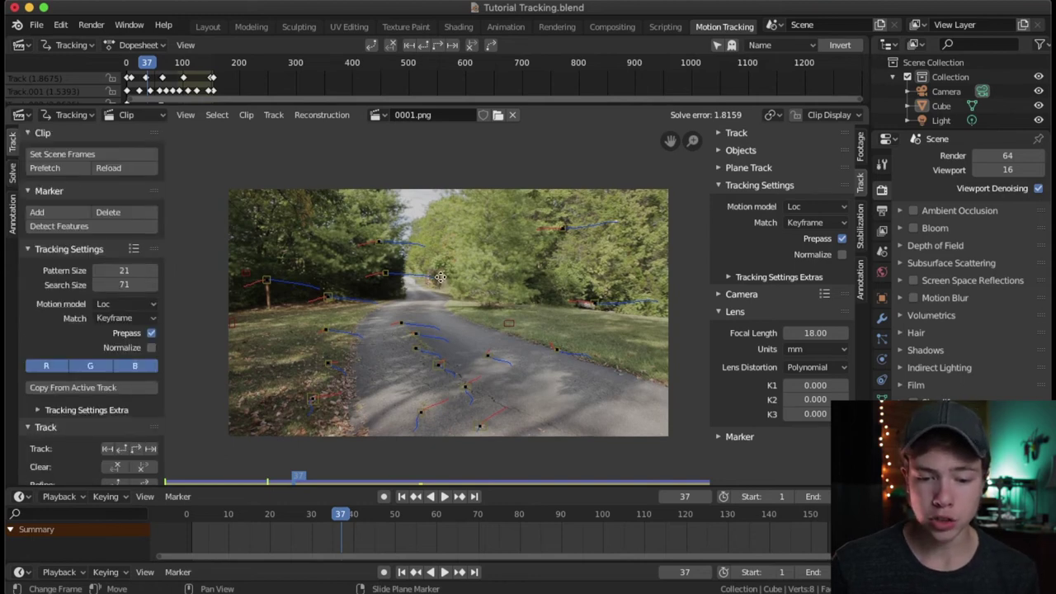
middle_click_drag(440, 278, 461, 245)
left_click(435, 303)
scroll(435, 302, "up", 4)
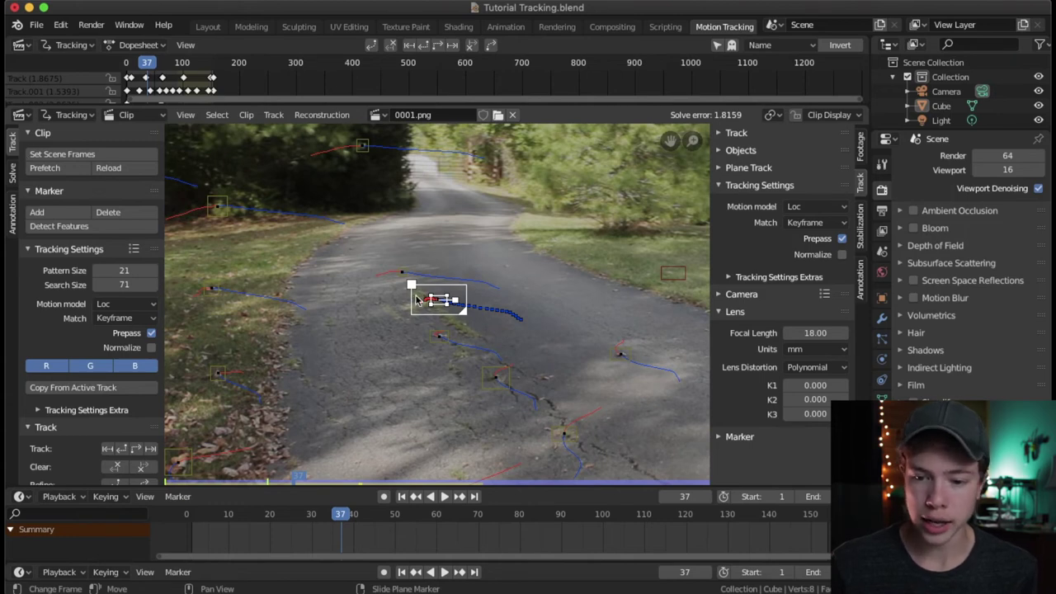
left_click(730, 132)
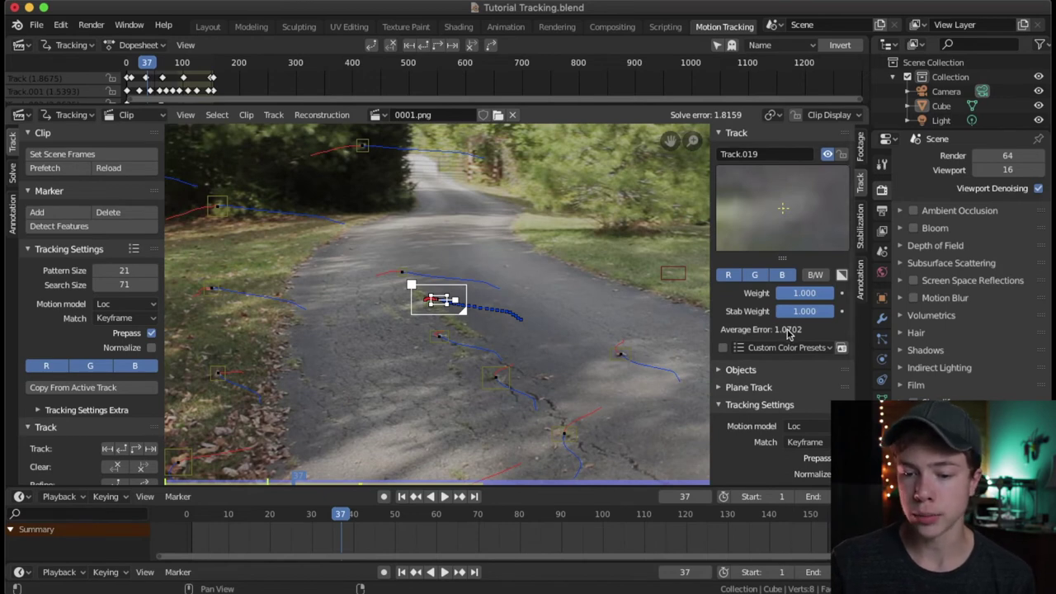
left_click(495, 377)
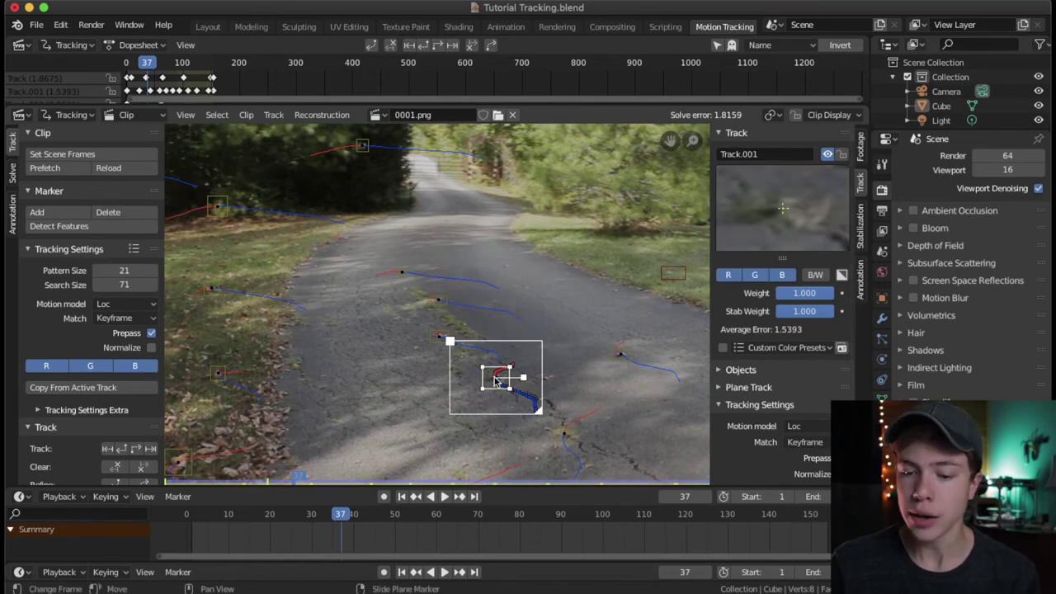
left_click(619, 353)
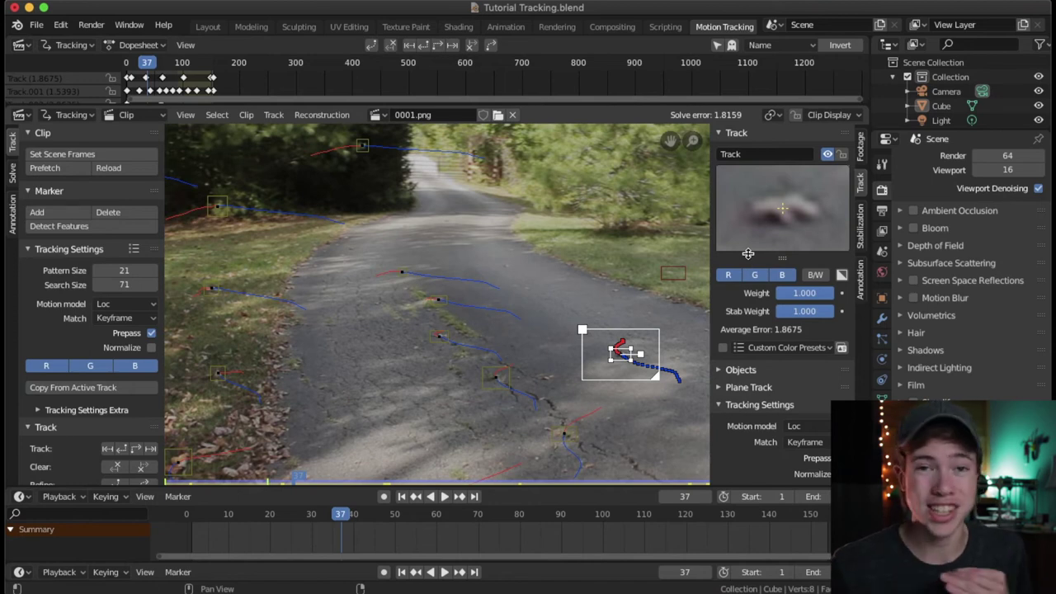
left_click(668, 278)
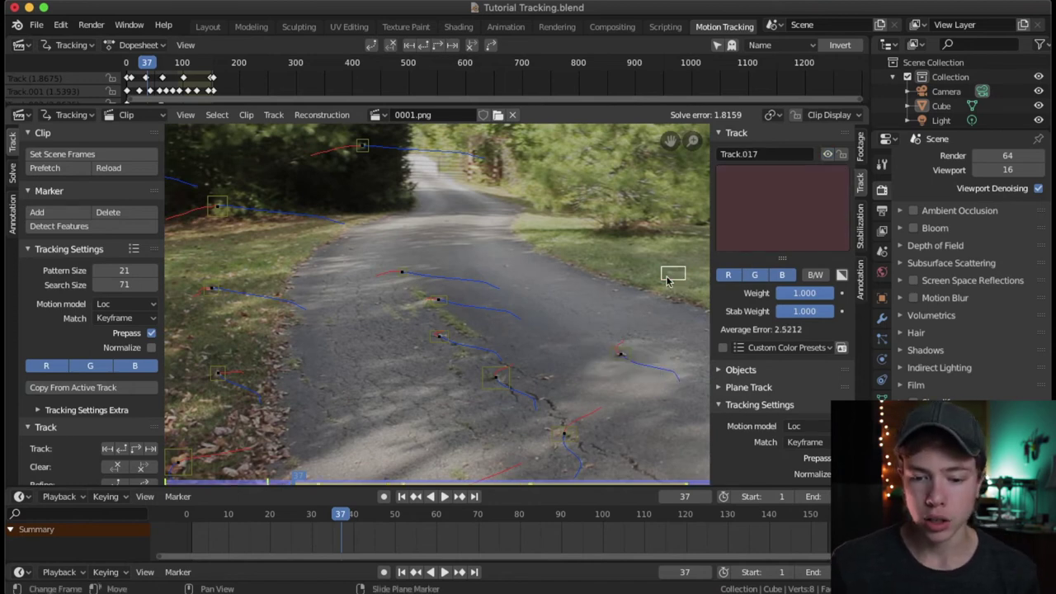
left_click(441, 299)
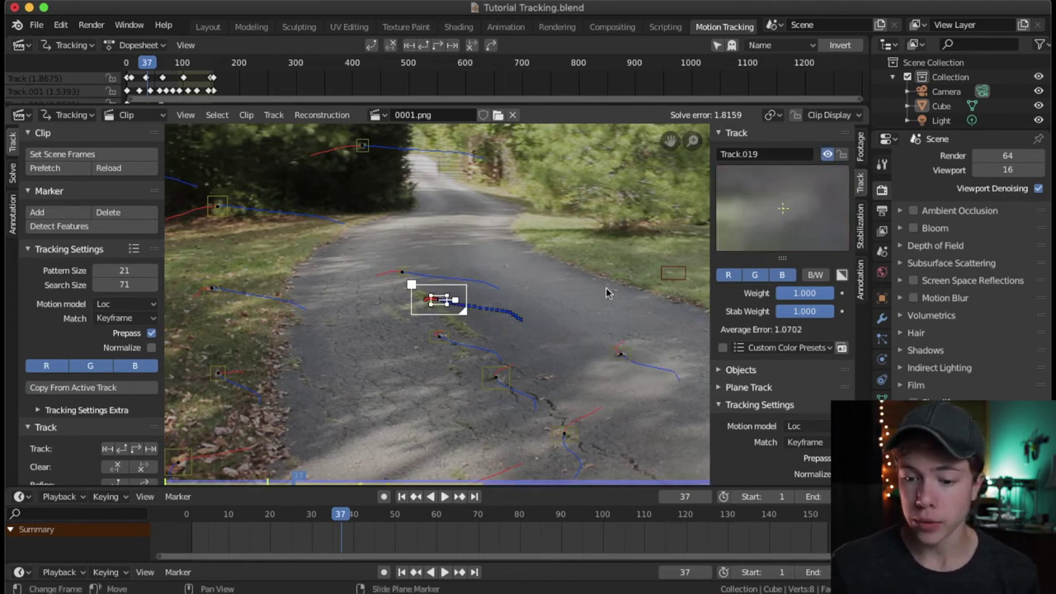
scroll(548, 274, "down", 2)
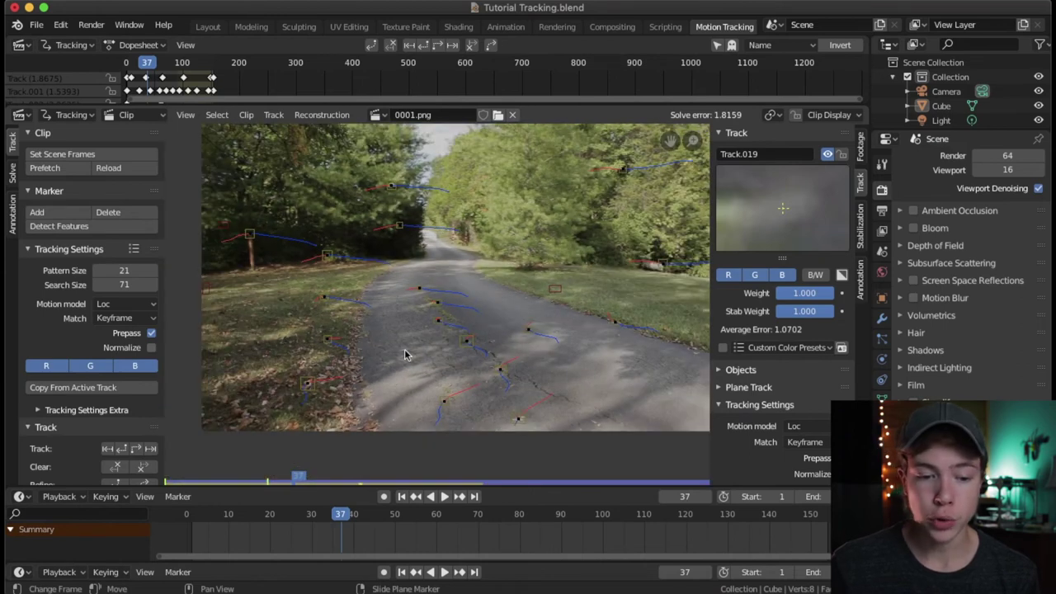
Open the solve's clean-up settings and enter 0.0 as the error threshold
left_click(14, 183)
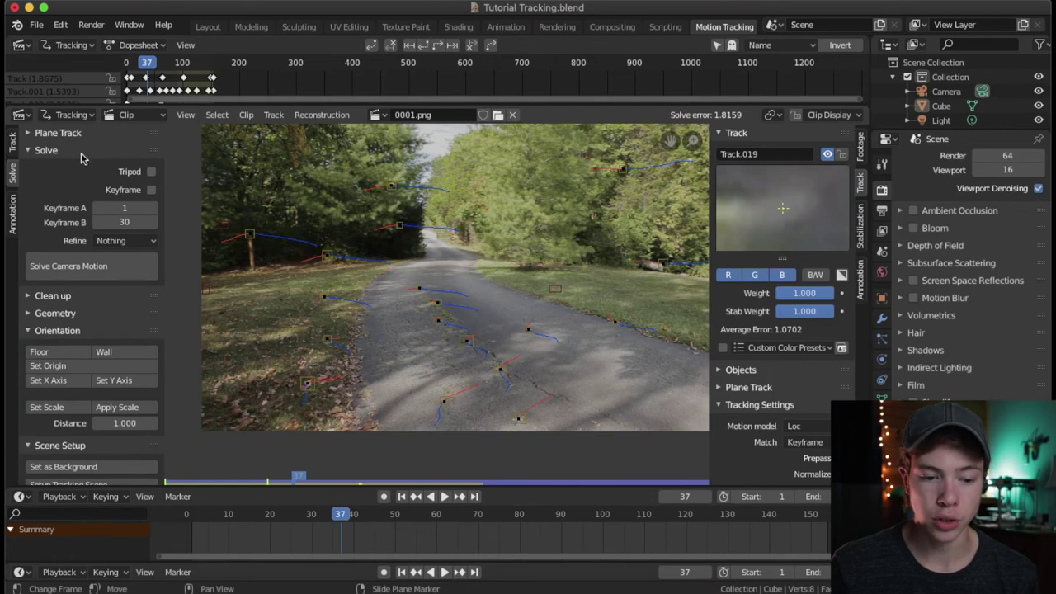
left_click(53, 296)
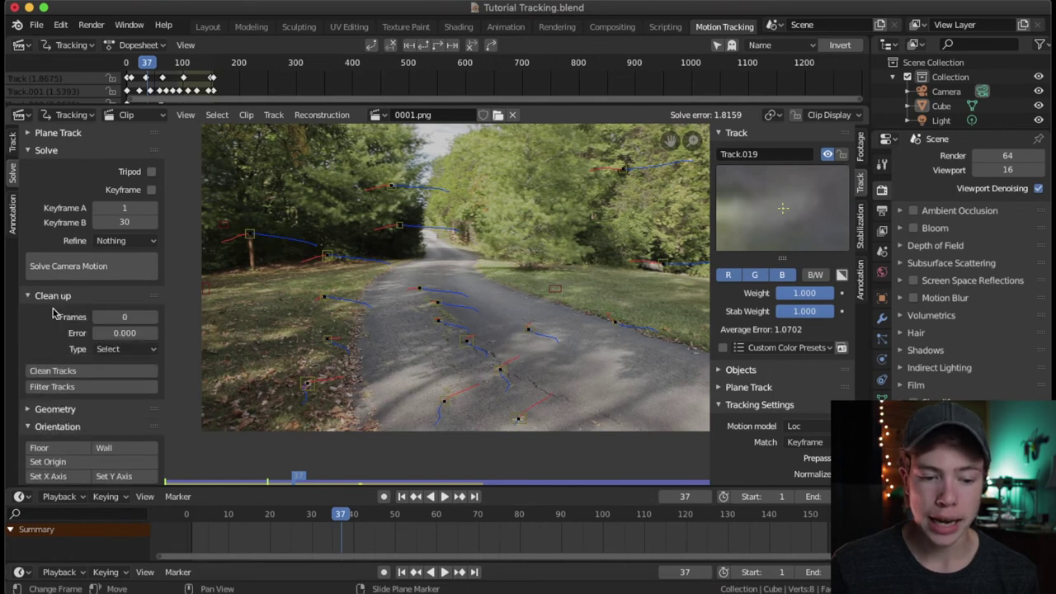
scroll(53, 313, "down", 1)
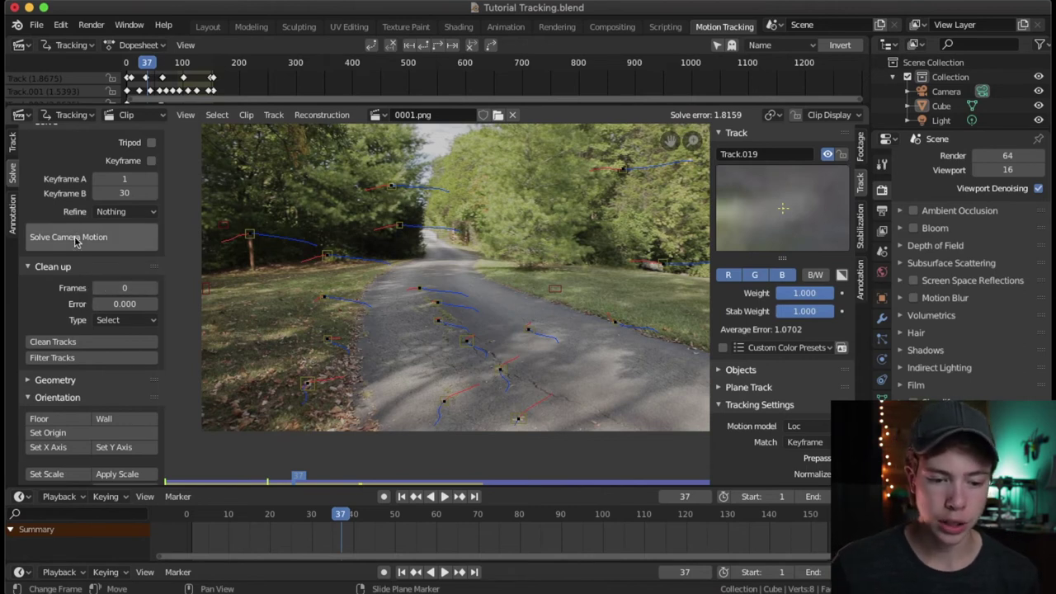
left_click(112, 304)
type("0.0")
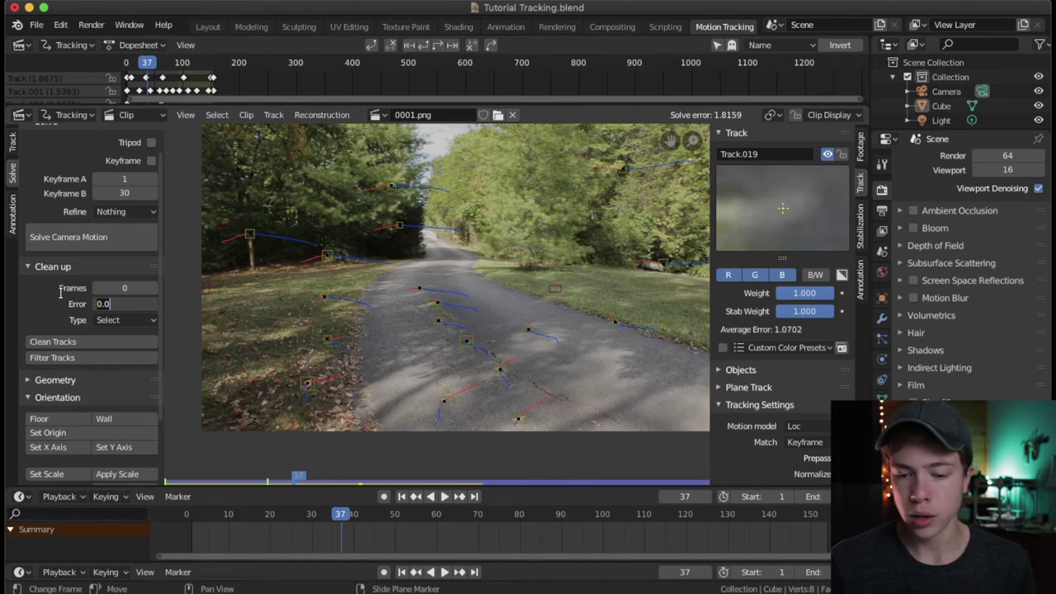
key("Return")
Check the average error of two road markers and one marker on the leafy grass beside the road
left_click(467, 341)
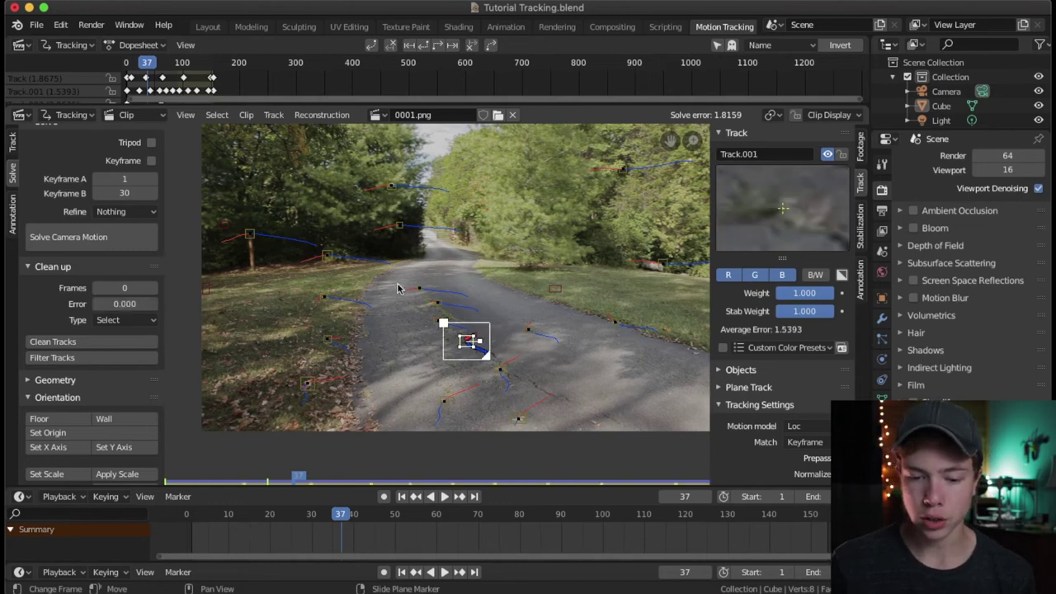
left_click(418, 289)
left_click(325, 340)
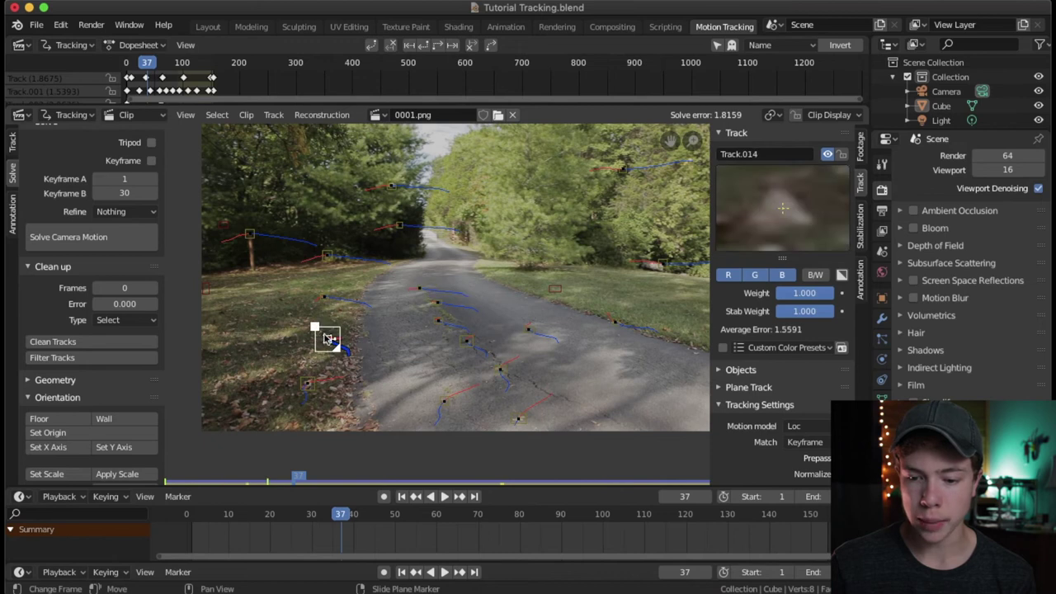
Set the clean-up error threshold to 2, deselect all markers and run Clean Tracks to select the tracks above it
left_click(126, 304)
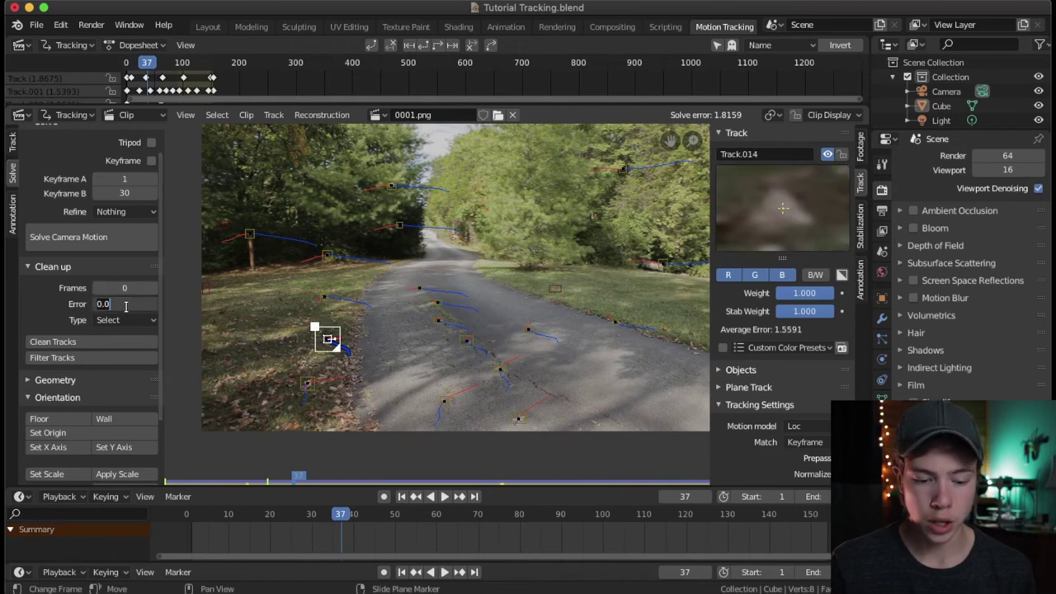
type("2")
key("Return")
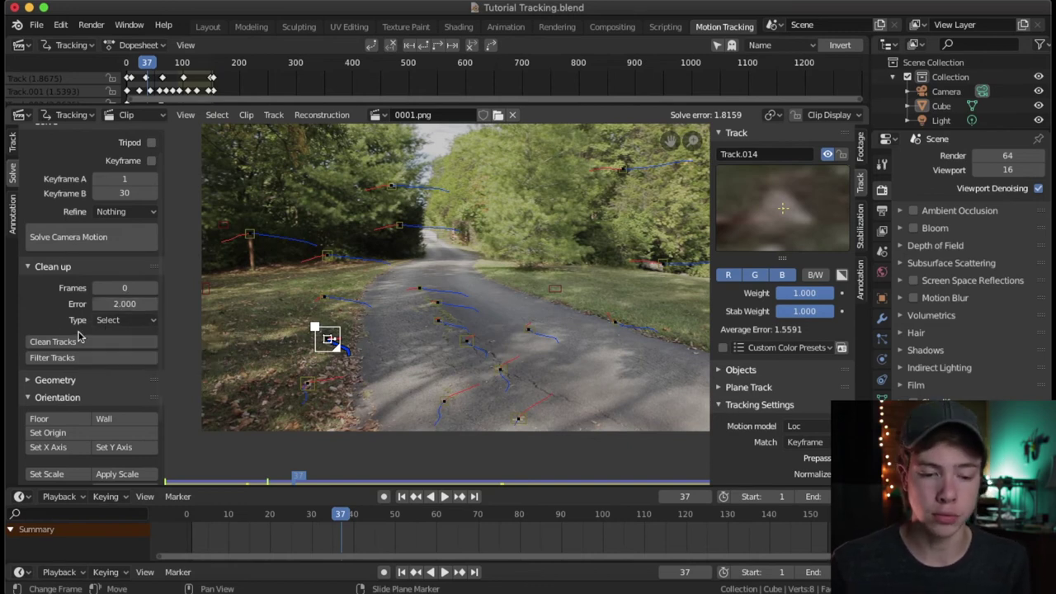
left_click(265, 314)
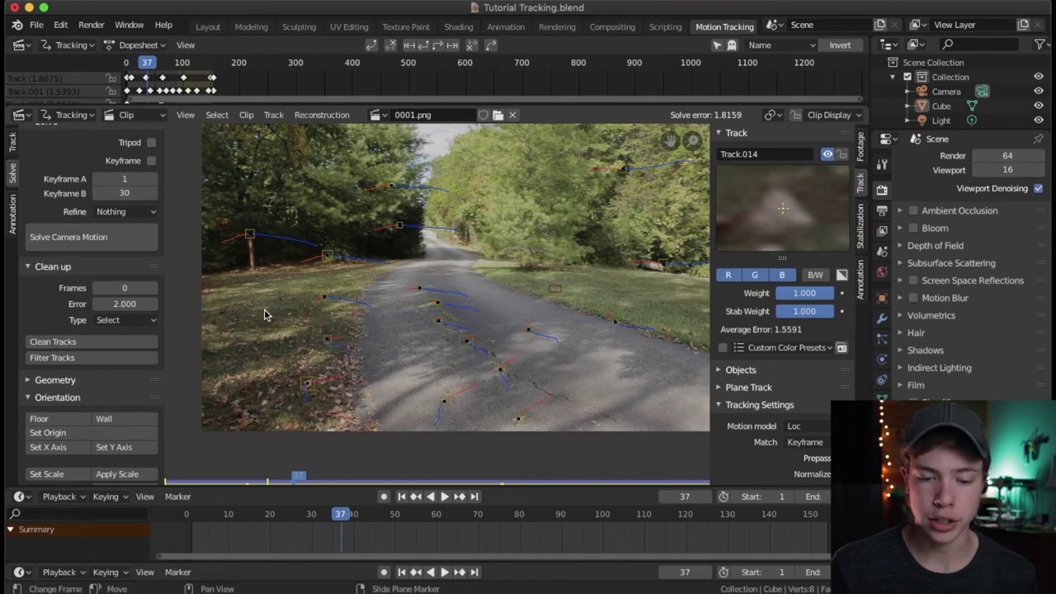
left_click(35, 343)
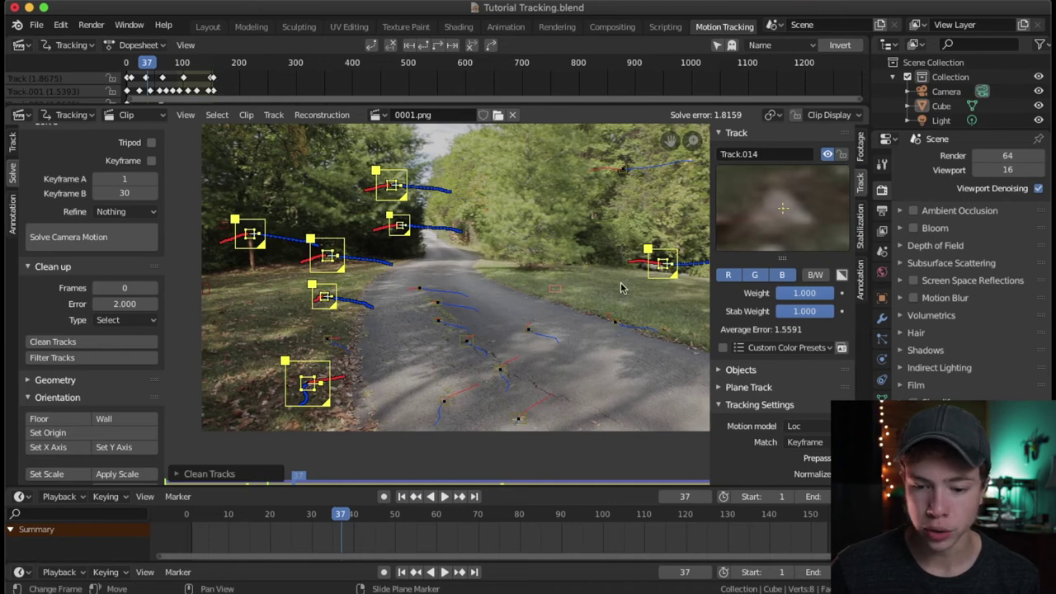
Play and scrub the footage to review which tracks are selected, ending at frame 34
key("space")
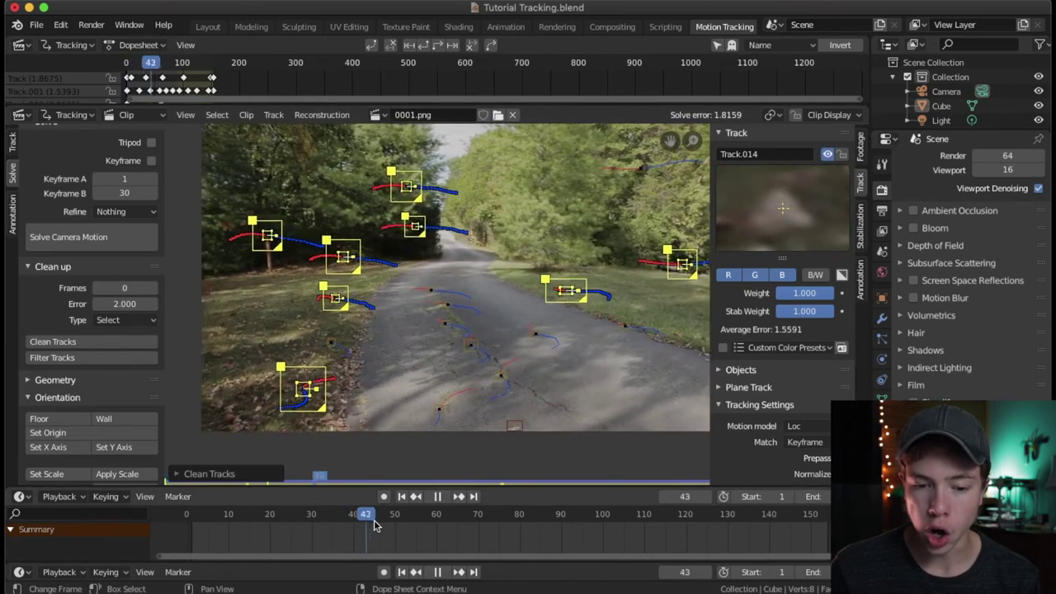
left_click_drag(516, 536, 326, 500)
key("space")
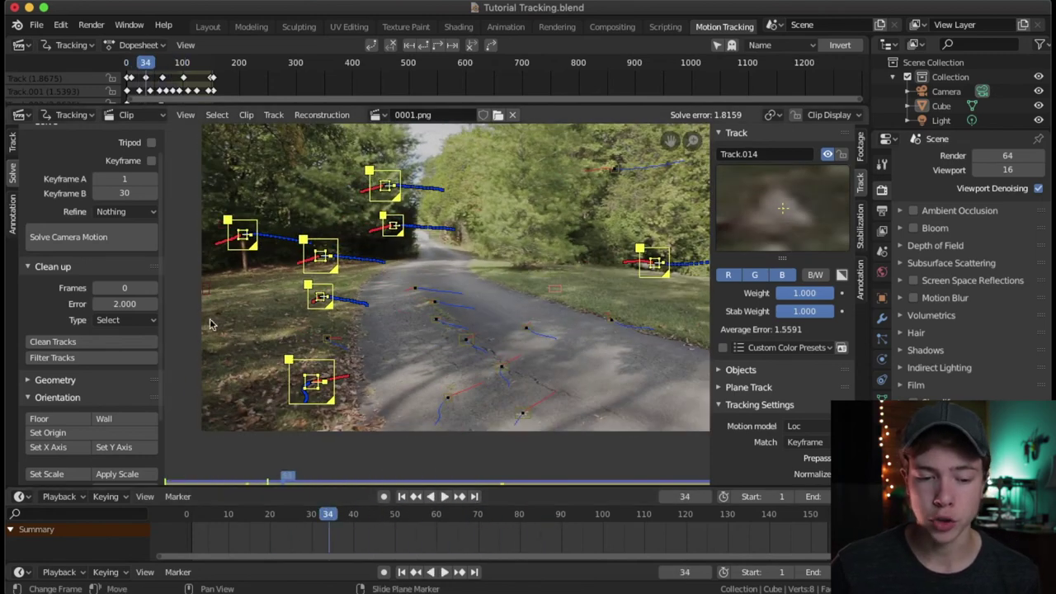
Raise the clean-up error threshold to 2.5, select the tracks above it with Clean Tracks, and review them in playback up to frame 93
left_click(130, 304)
type("2.5")
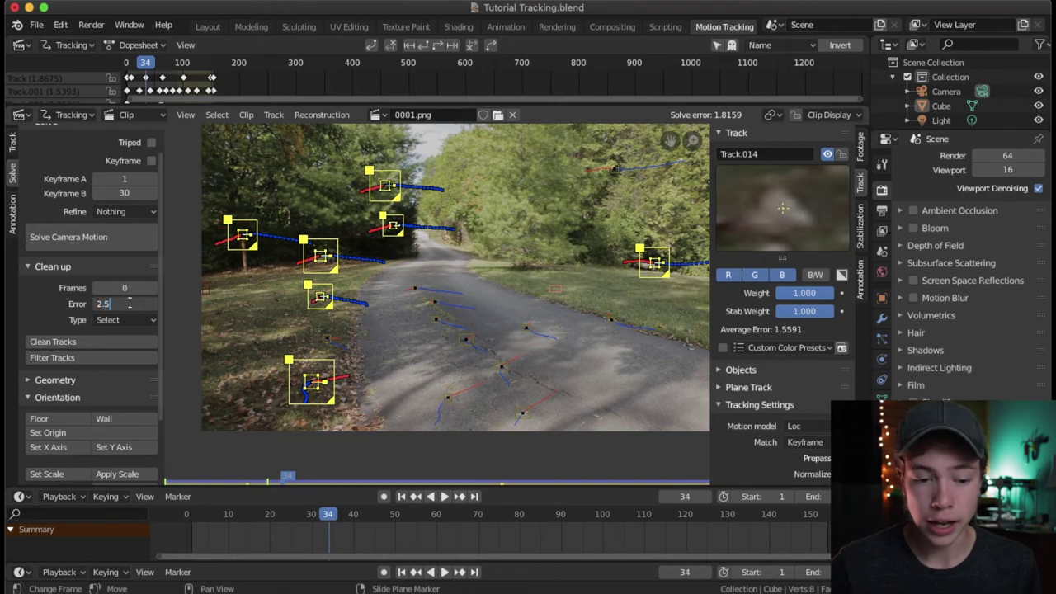
key("Return")
left_click(116, 343)
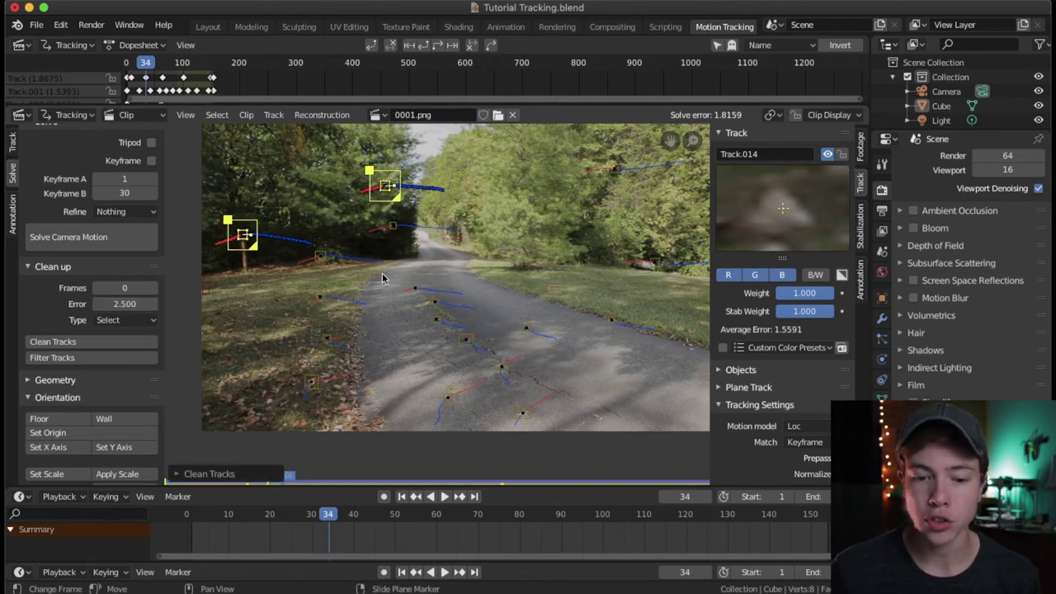
key("space")
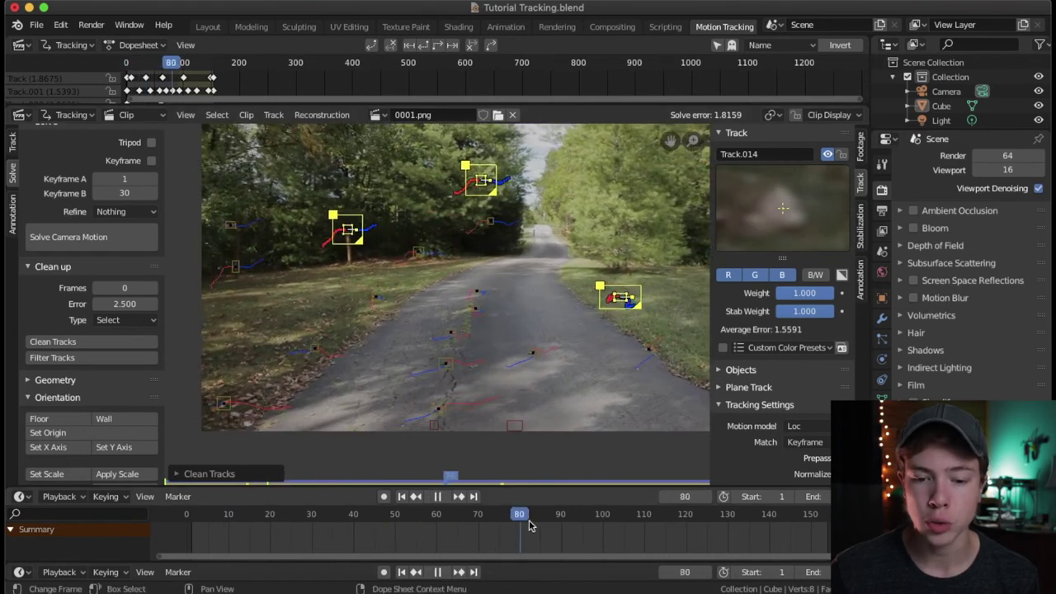
key("space")
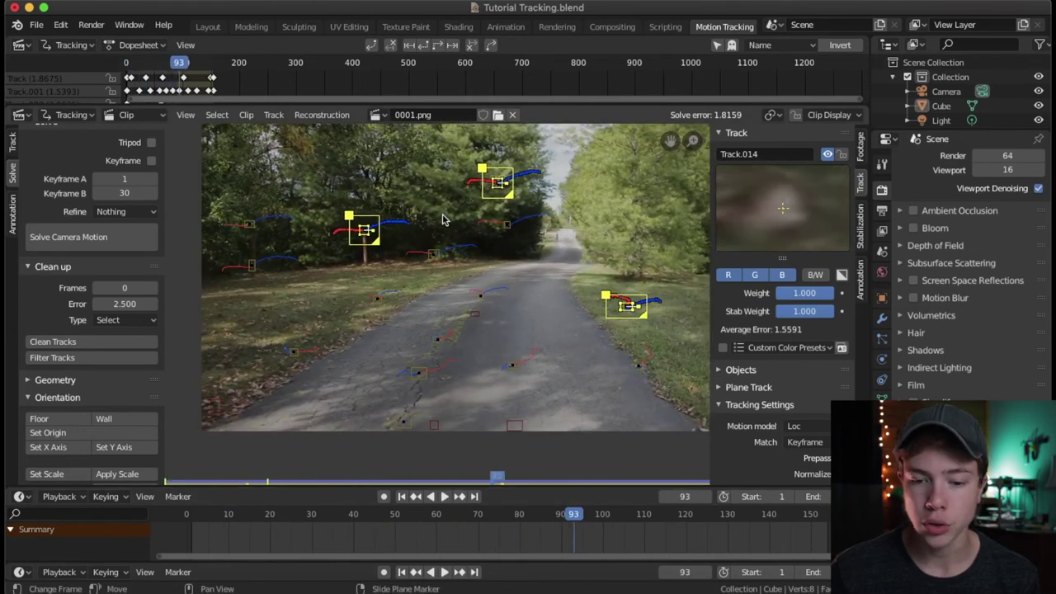
Scrub the footage to frame 87 and delete the selected tracks above the 2.5 error threshold
scroll(443, 217, "down", 2)
left_click_drag(583, 523, 550, 519)
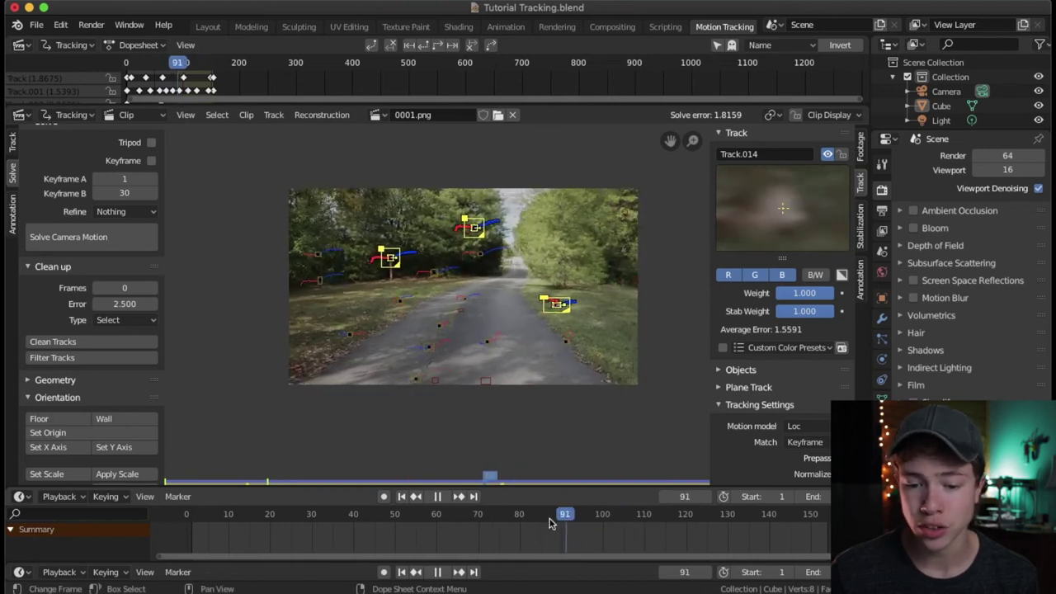
key("x")
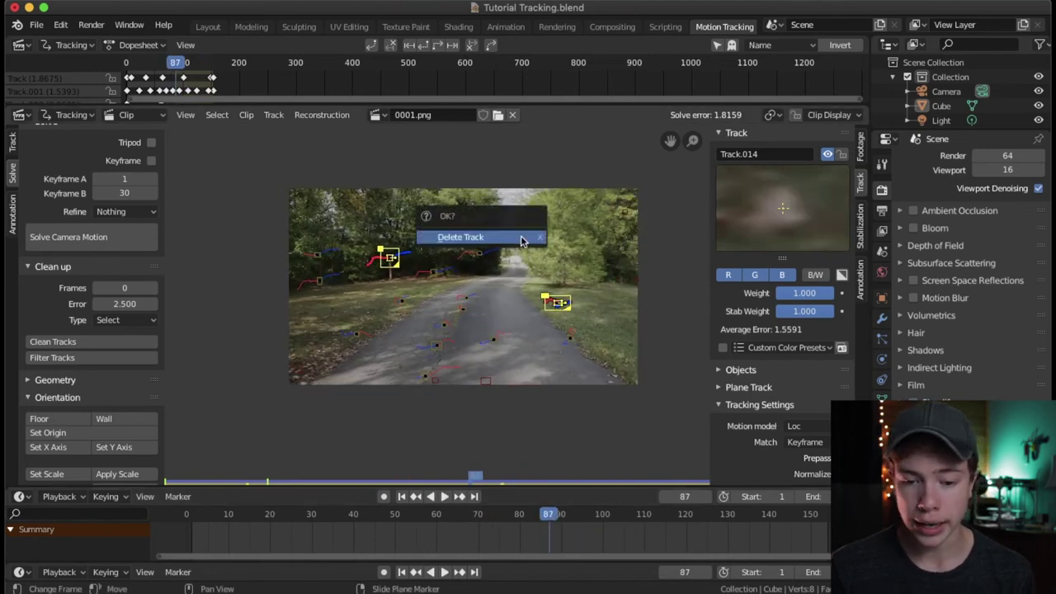
left_click(521, 235)
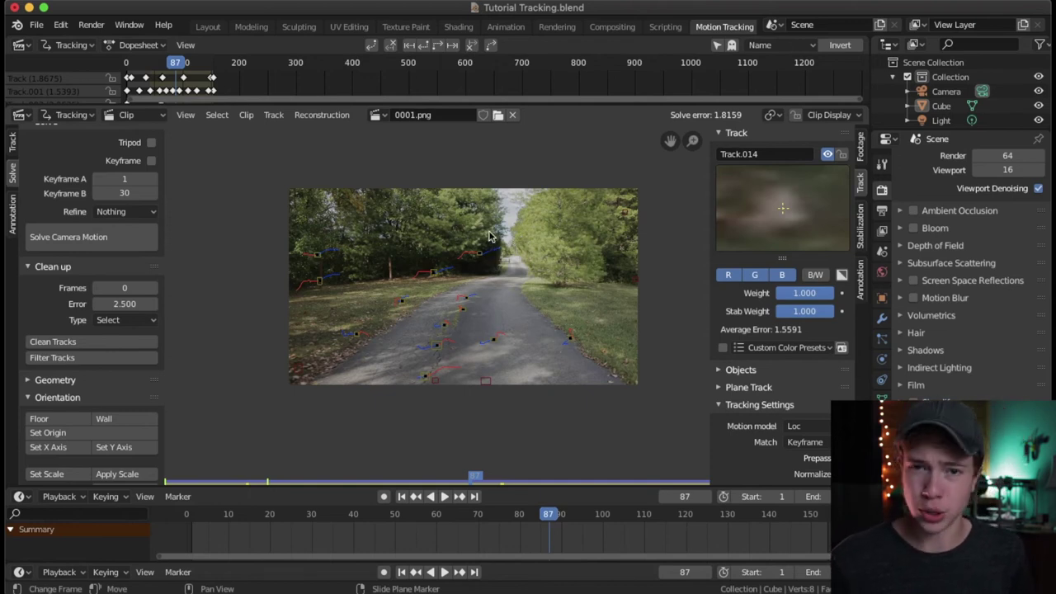
Save the project and solve the camera motion again with the remaining tracks
scroll(509, 236, "up", 3)
scroll(510, 241, "down", 2)
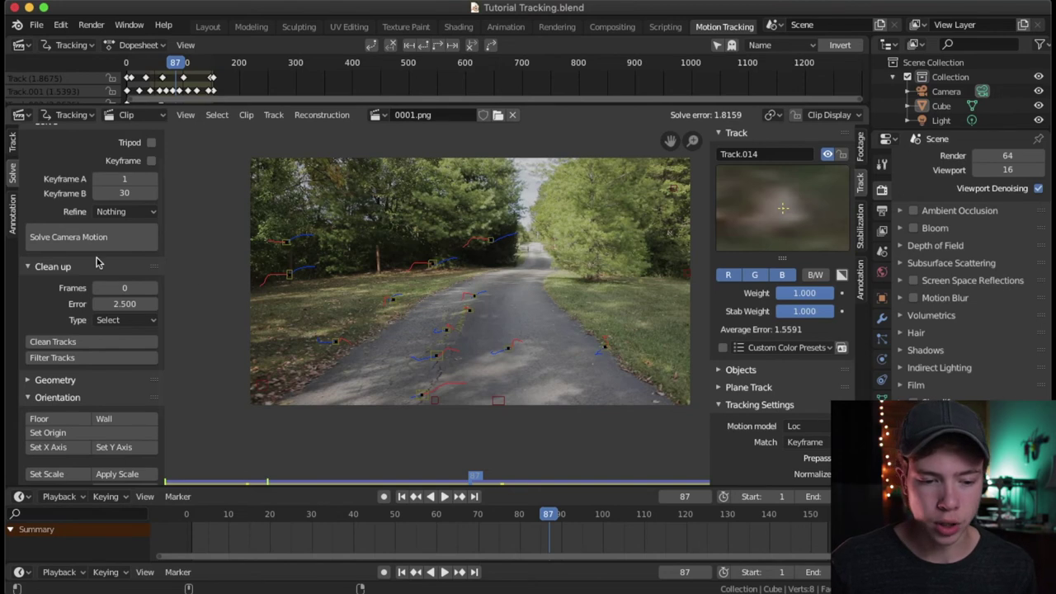
key("ctrl+s")
left_click(66, 242)
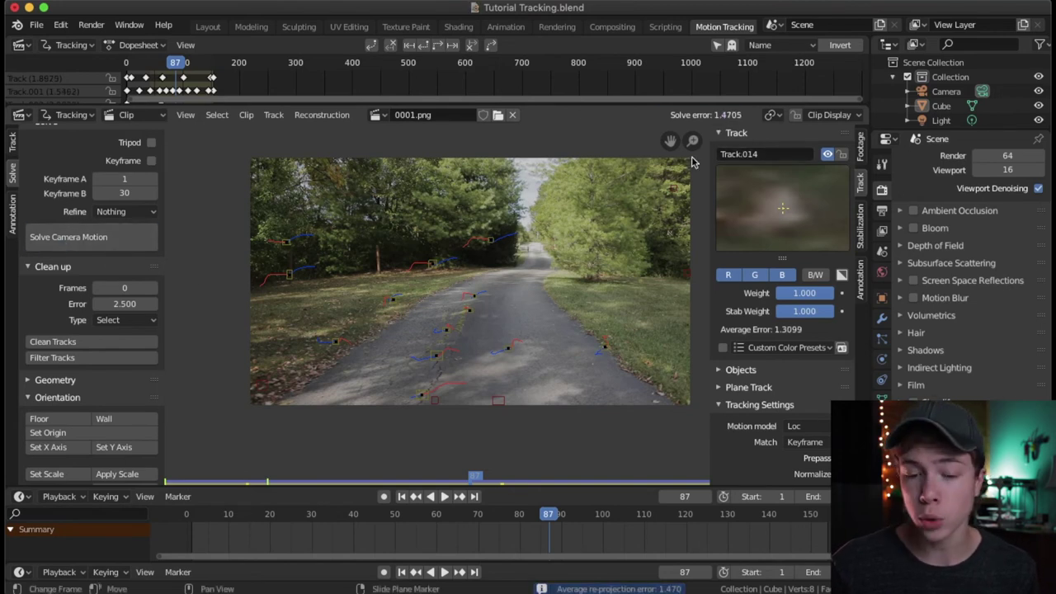
Play and scrub the footage to frame 81, set the clean-up error threshold to 2 and select the tracks above it with Clean Tracks
scroll(528, 255, "up", 1)
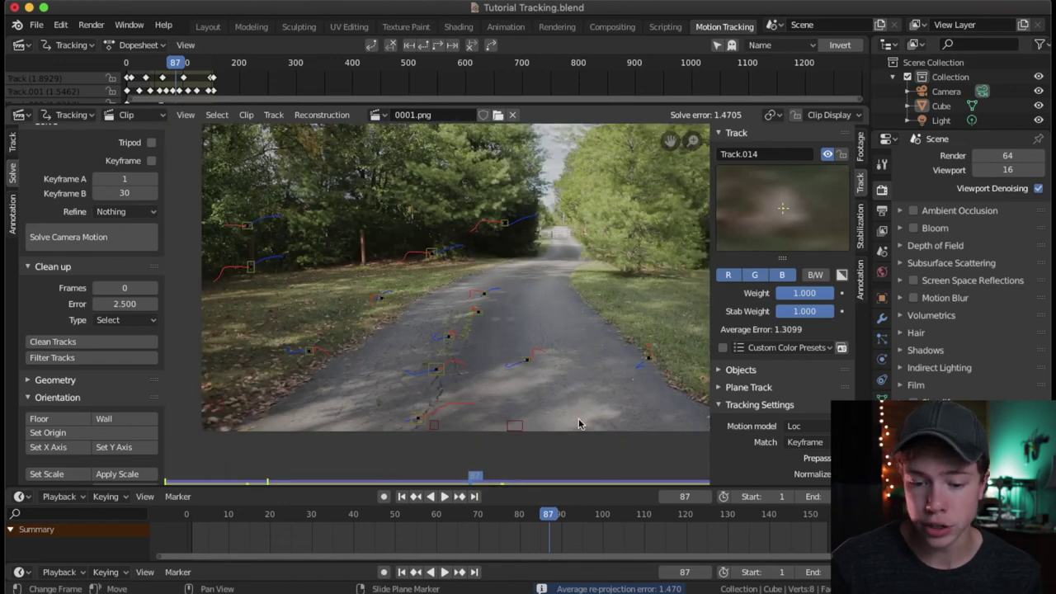
left_click_drag(558, 515, 565, 493)
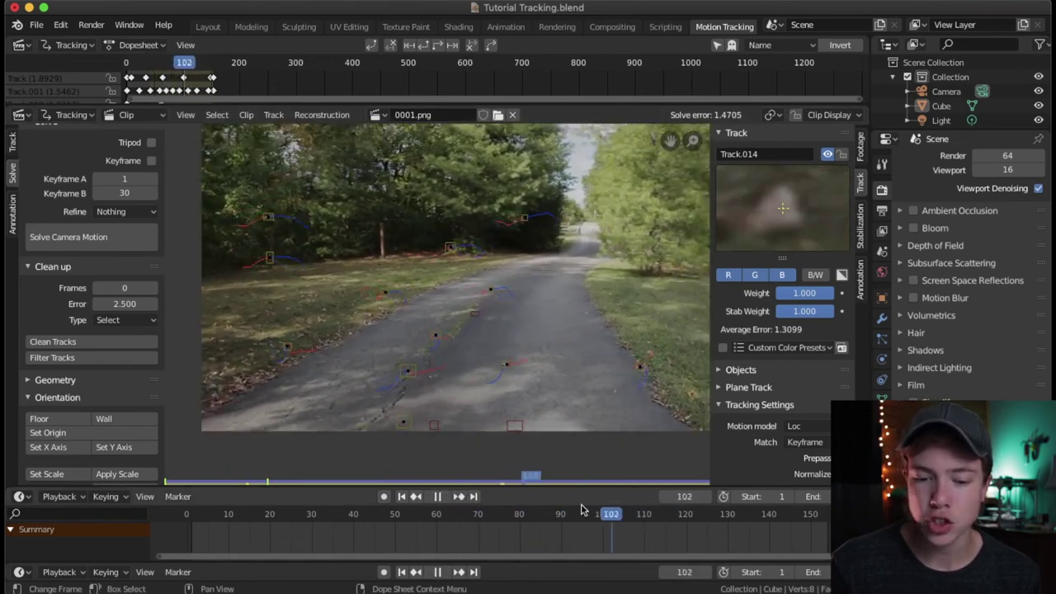
left_click(523, 513)
key("space")
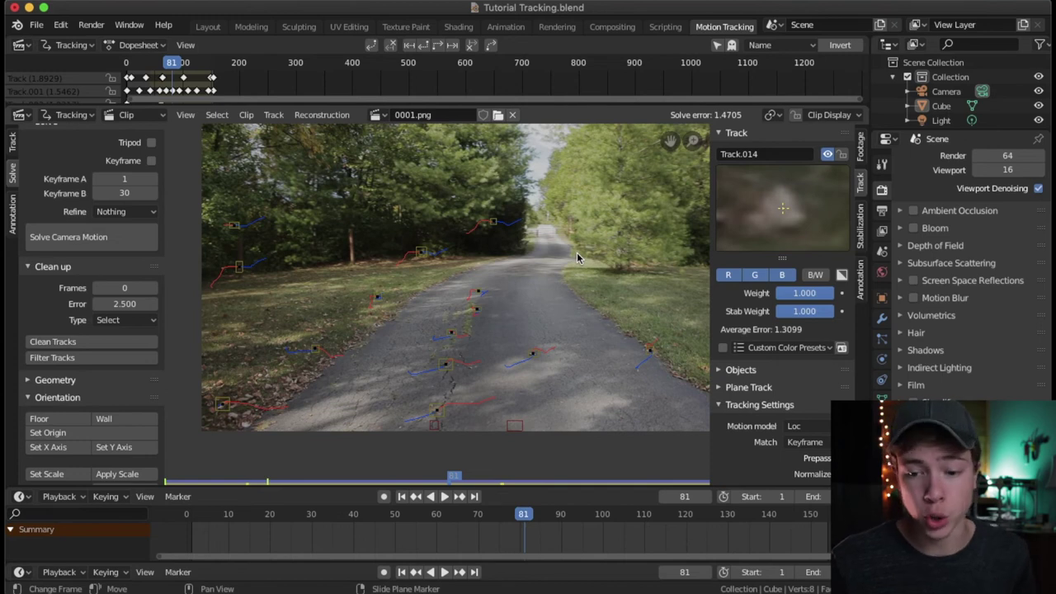
left_click(120, 302)
type("2.5")
key("Return")
left_click(53, 340)
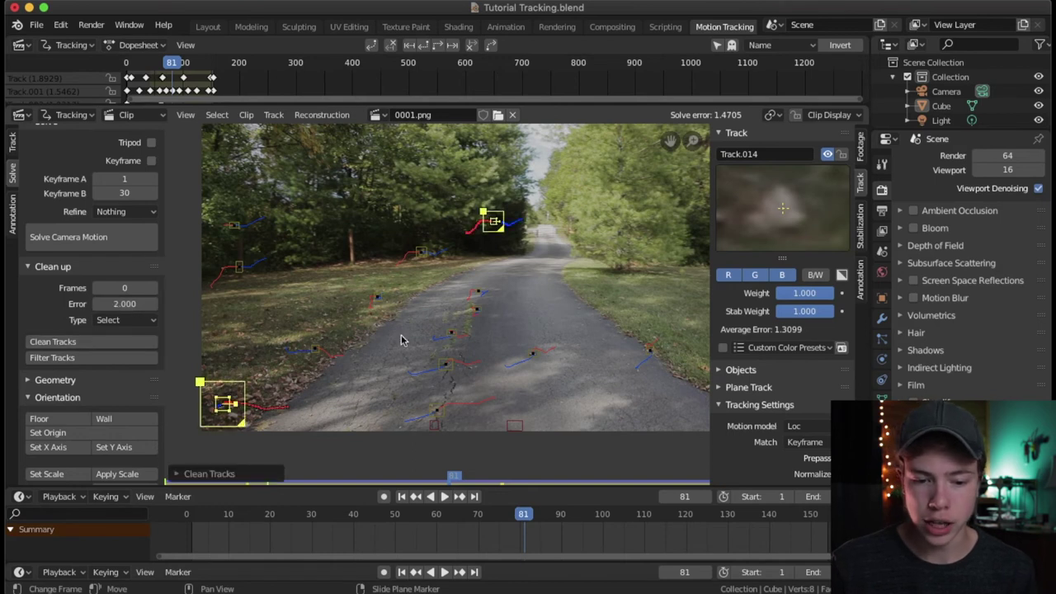
Select only the marker on the fallen leaves beside the road, go to frame 4 and lock the view to it
scroll(401, 334, "down", 3)
key("space")
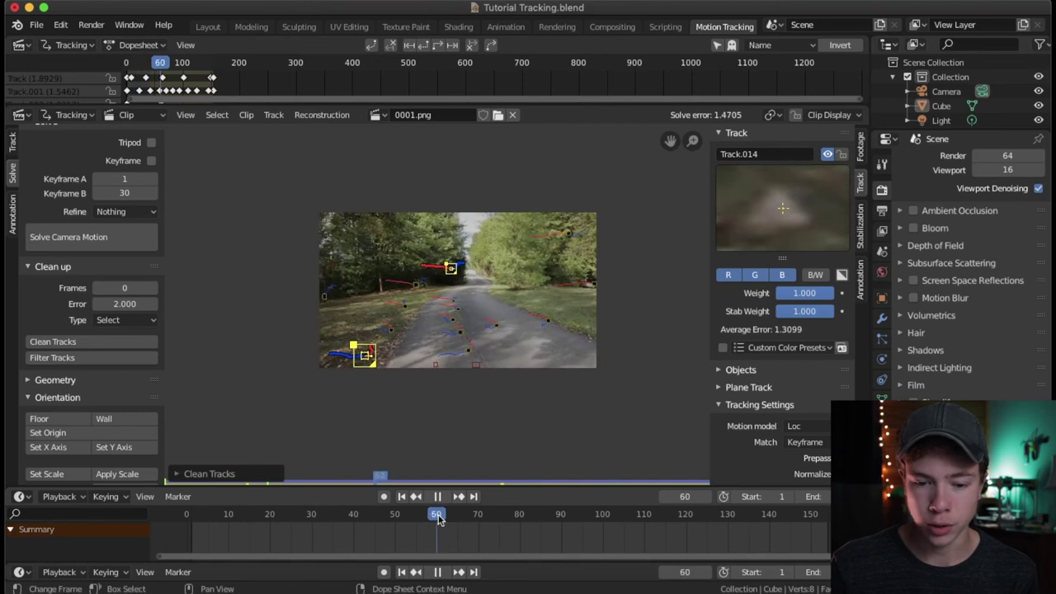
key("space")
scroll(404, 355, "up", 3)
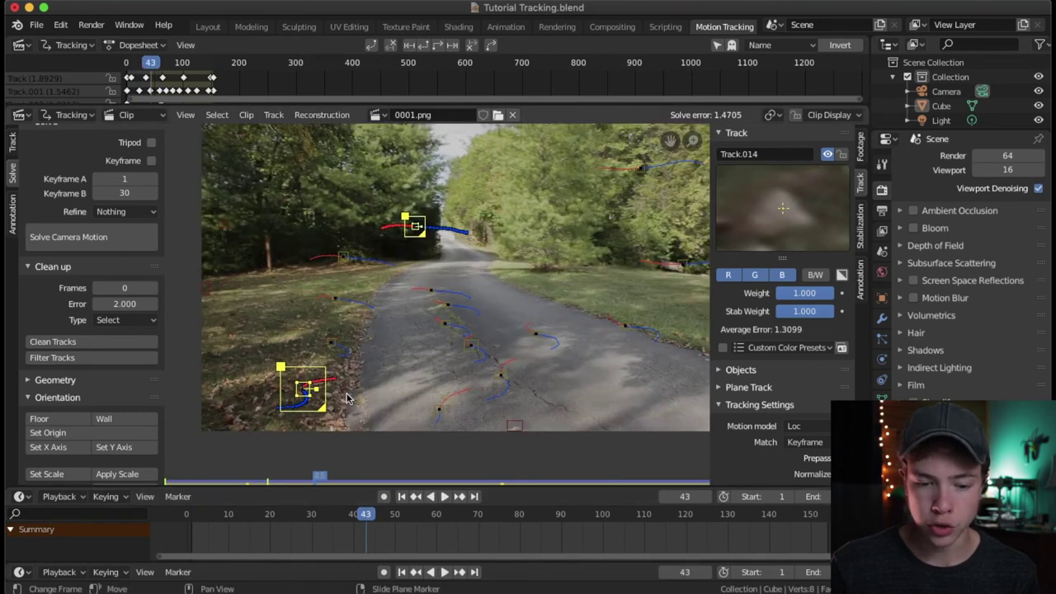
left_click(297, 394)
left_click_drag(366, 514, 206, 524)
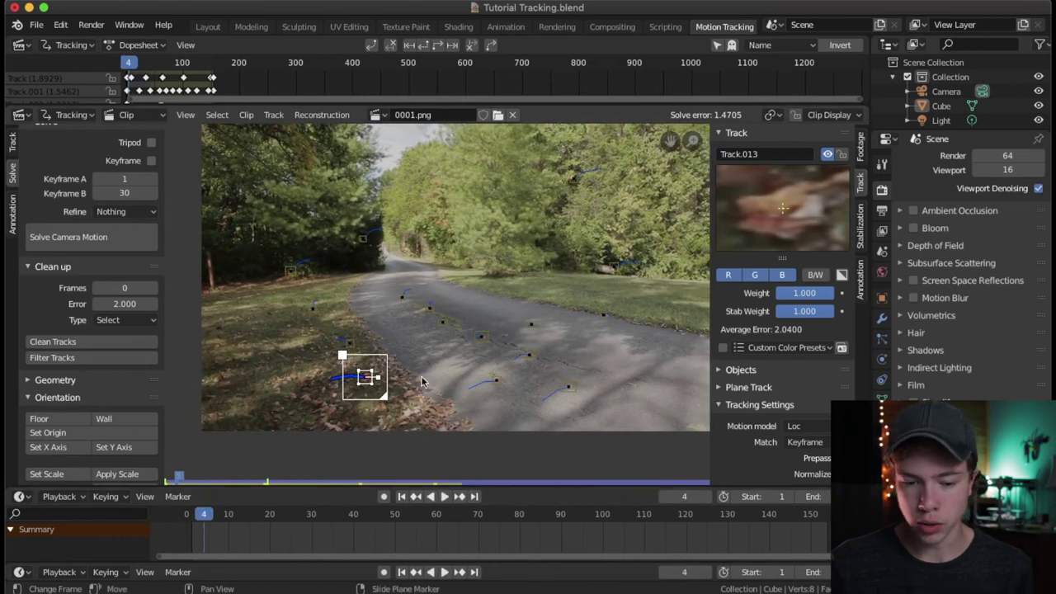
key("l")
scroll(384, 393, "up", 3)
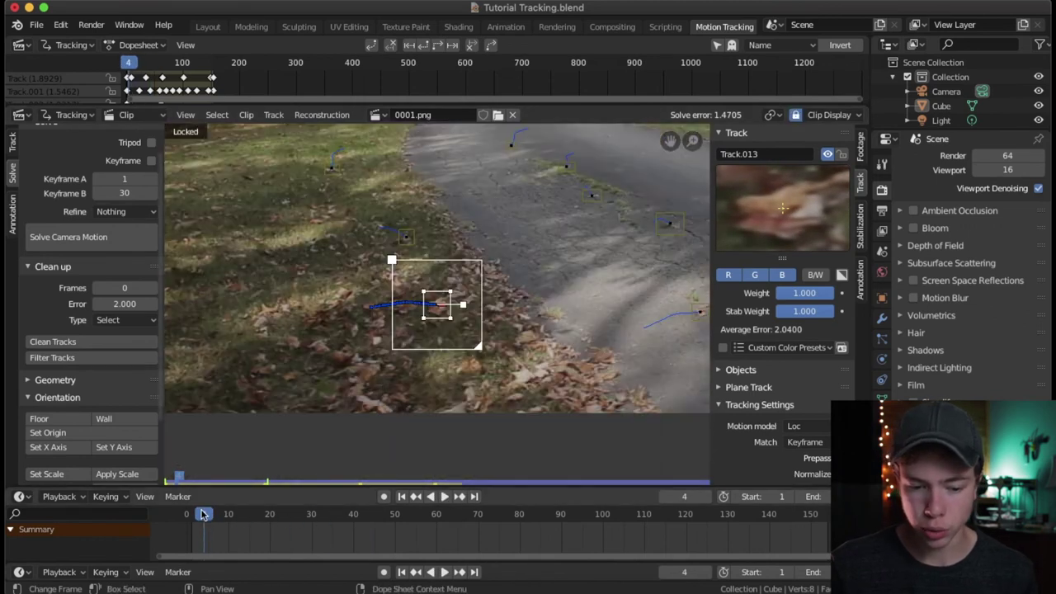
Play and scrub the footage close up to check how the leaf marker follows its feature, stopping at frame 74
key("space")
scroll(427, 373, "up", 5)
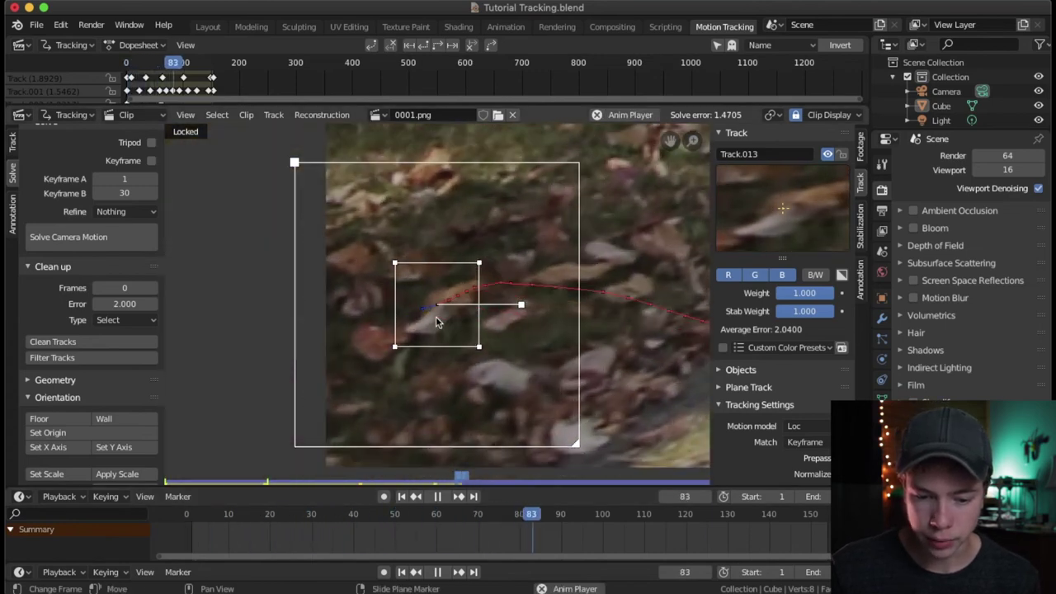
left_click_drag(587, 515, 224, 507)
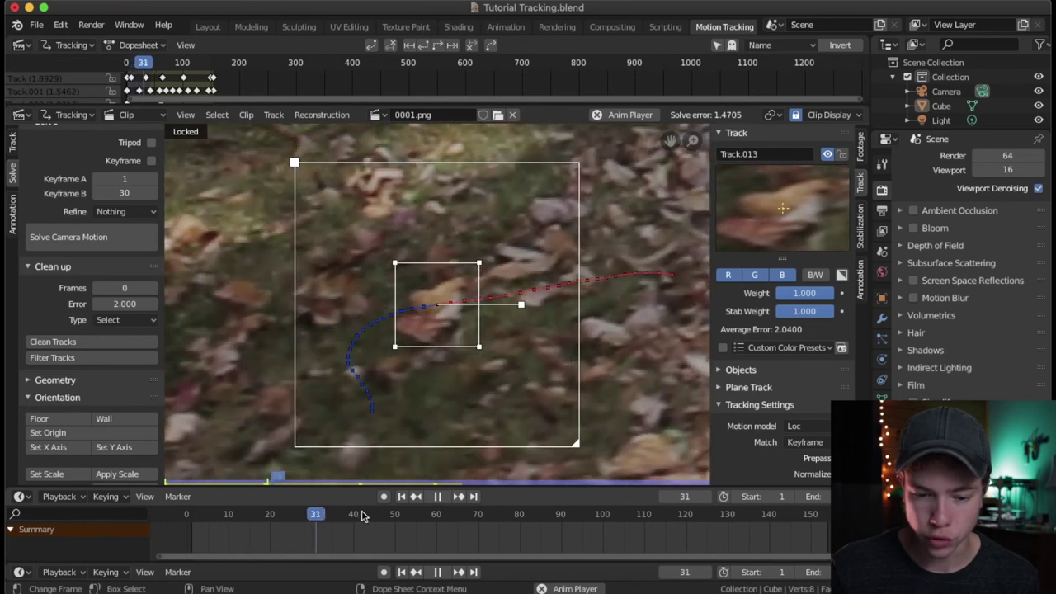
mouse_move(448, 513)
left_mouse_down()
mouse_move(338, 520)
mouse_move(463, 524)
left_mouse_up()
left_click_drag(464, 520, 495, 501)
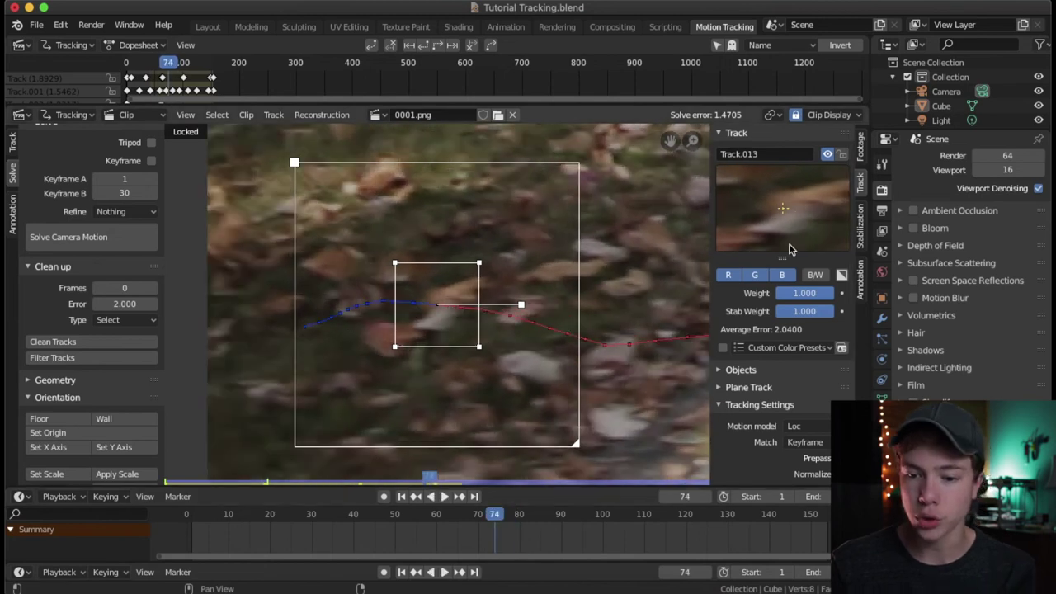
scroll(784, 313, "down", 5)
scroll(791, 330, "up", 5)
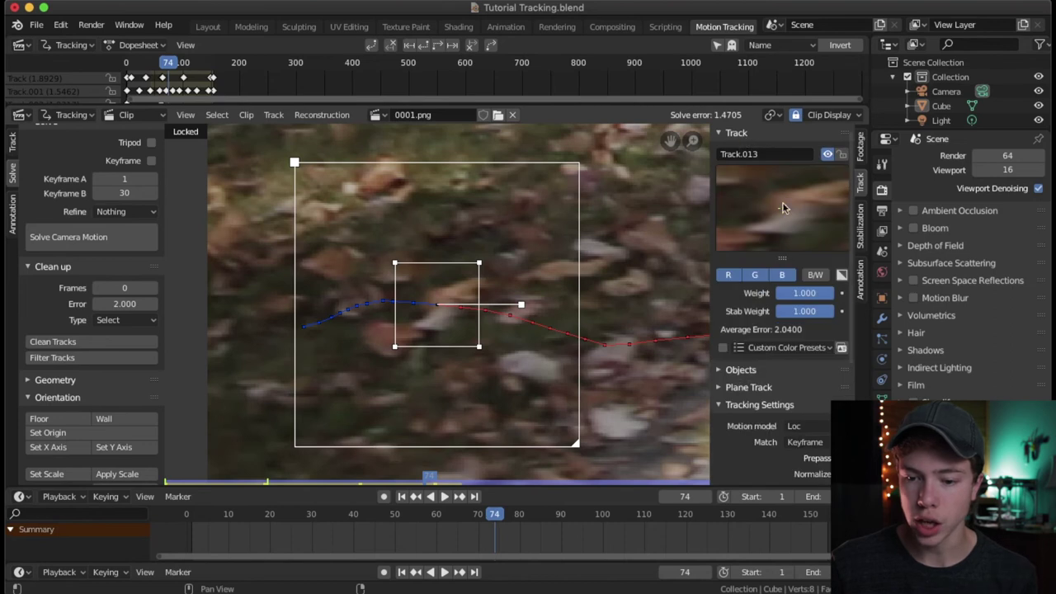
Step frame by frame around frames 74 to 77 to examine where the leaf marker drifts, ending on frame 74
key("Left")
key("Right")
key("Right")
key("Left")
key("Left")
key("Right")
key("Right")
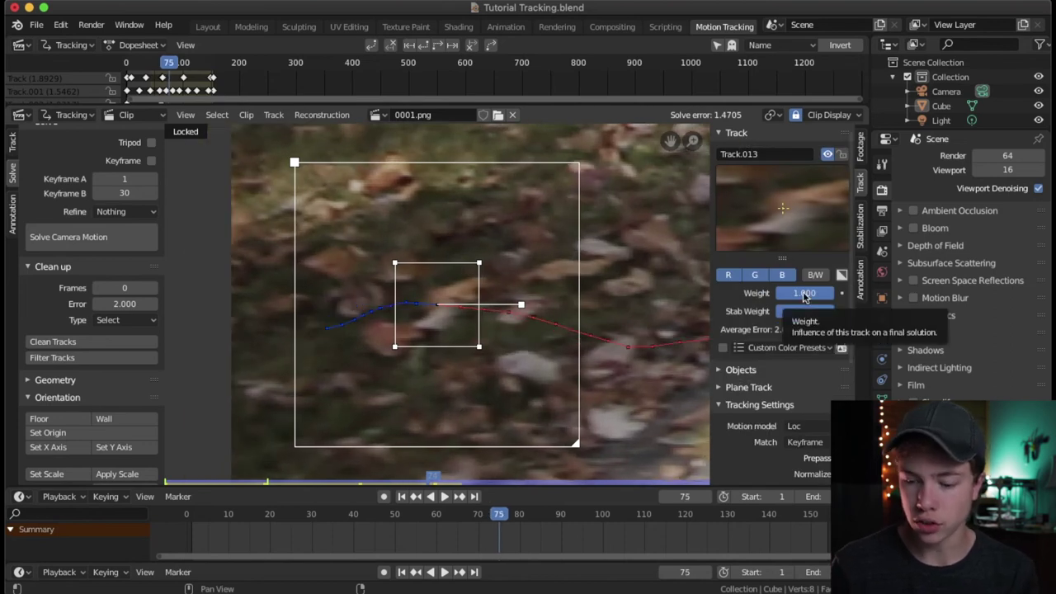
key("Right")
key("Right")
key("Left")
key("Left")
key("Right")
key("Right")
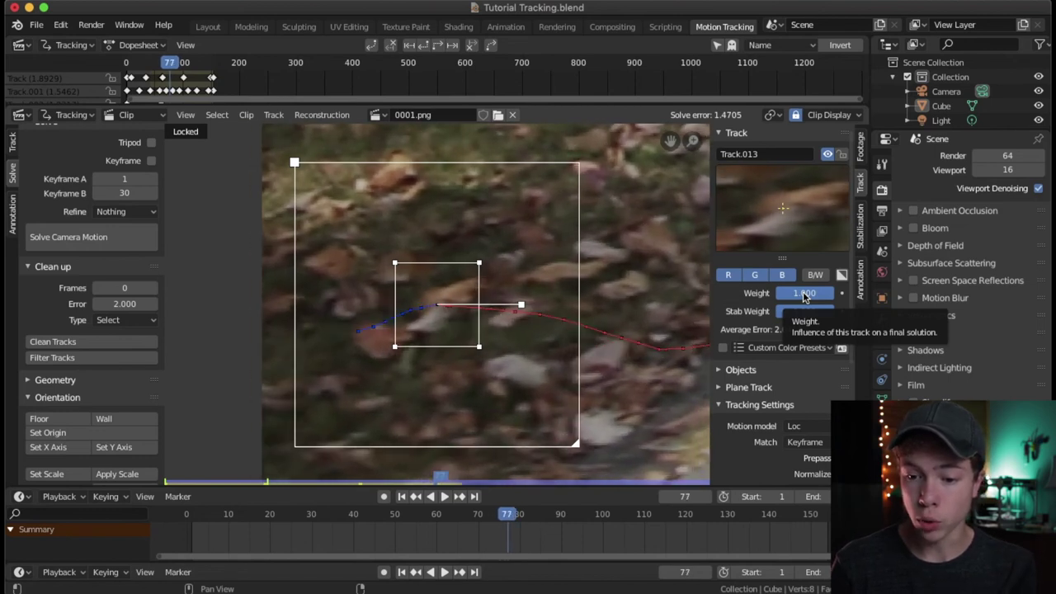
key("Left")
key("Left")
key("Left")
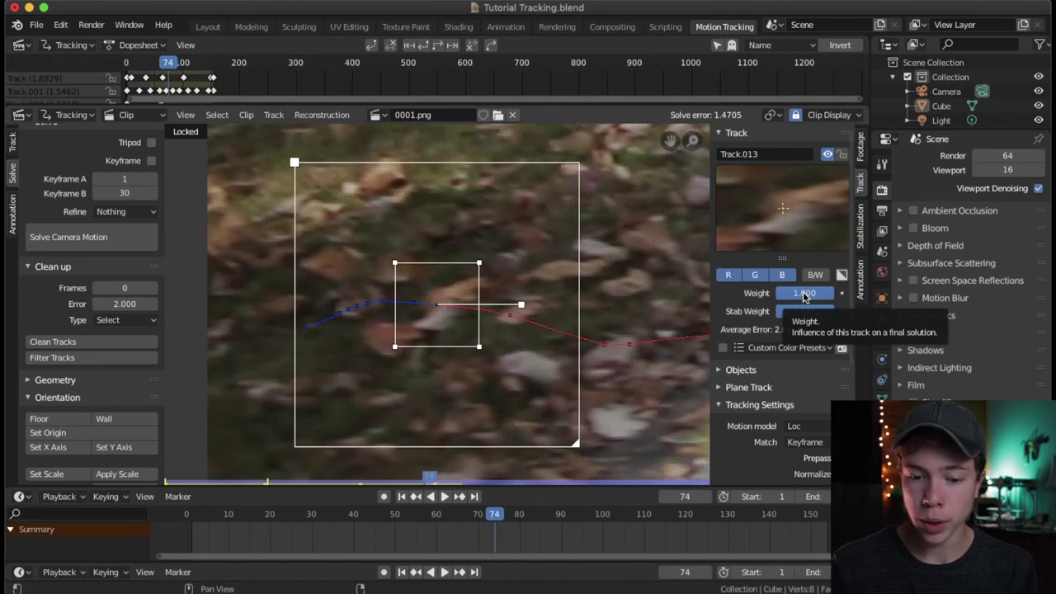
Clear the leaf marker's track path after frame 74 and save the project
left_click(13, 143)
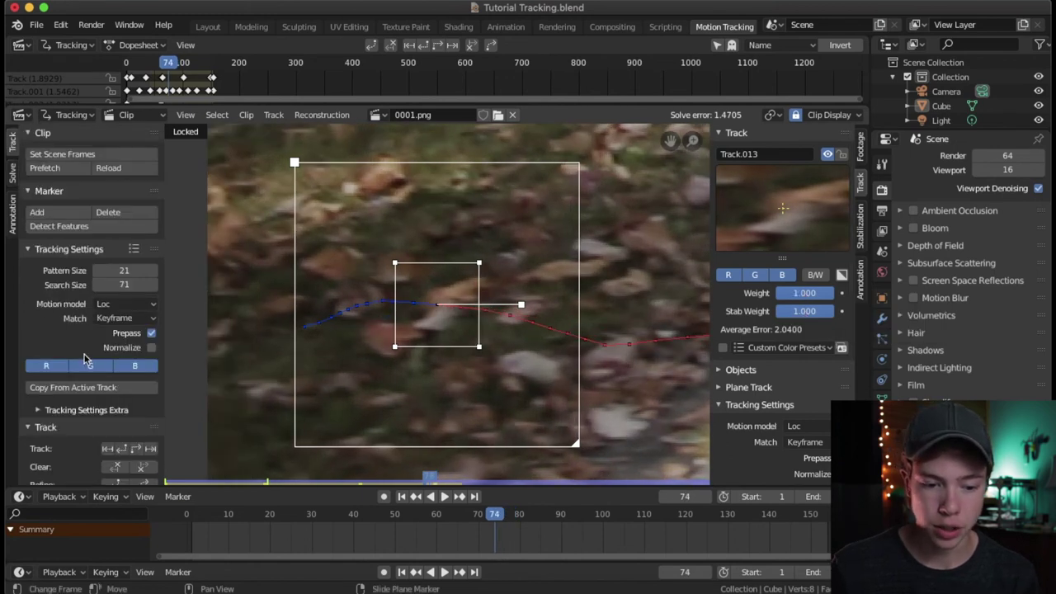
scroll(87, 359, "down", 1)
left_click(115, 437)
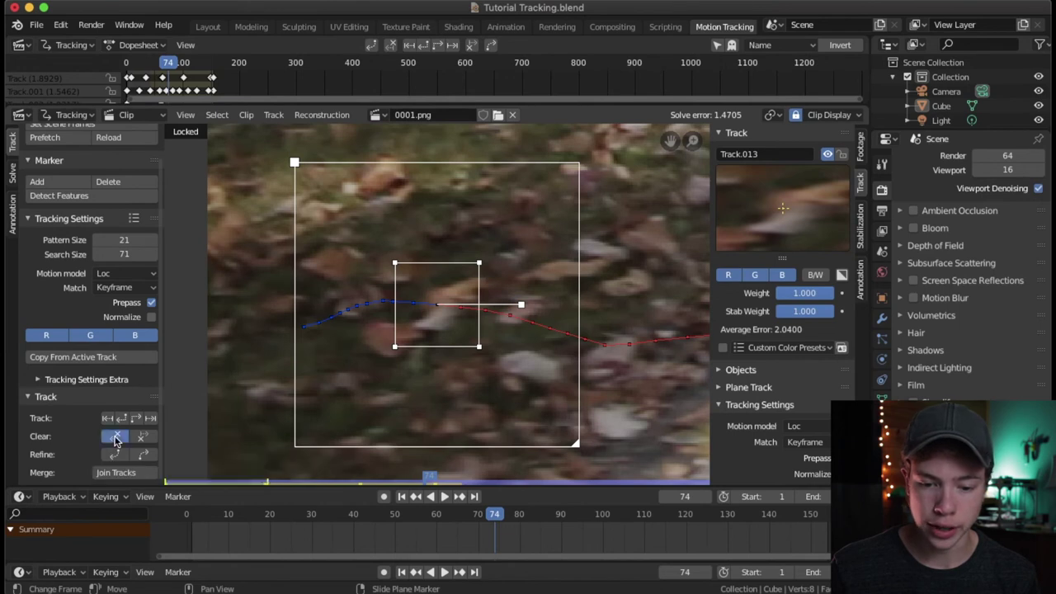
key("super+z")
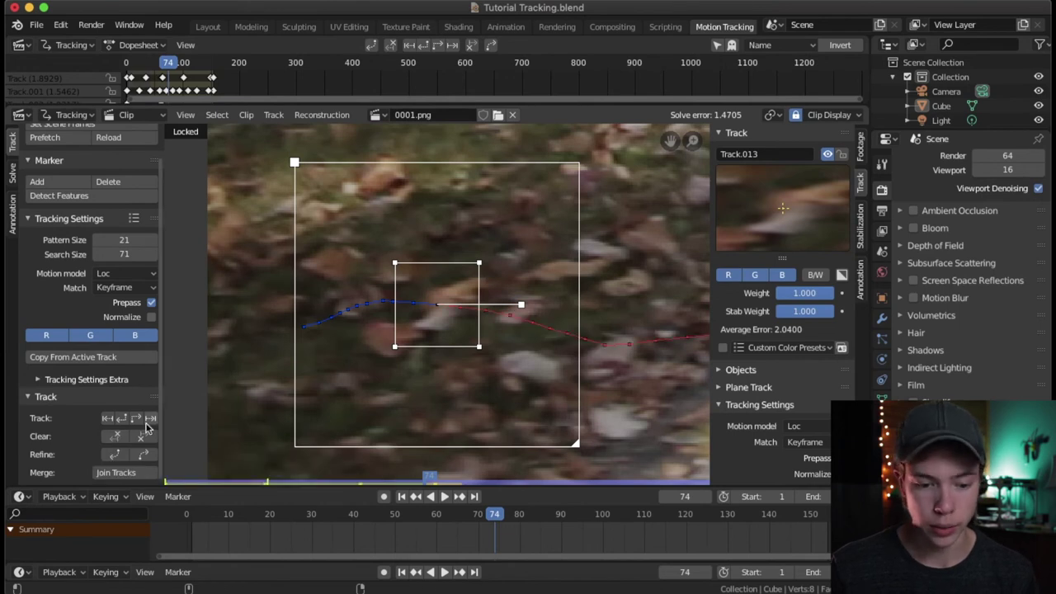
left_click(143, 436)
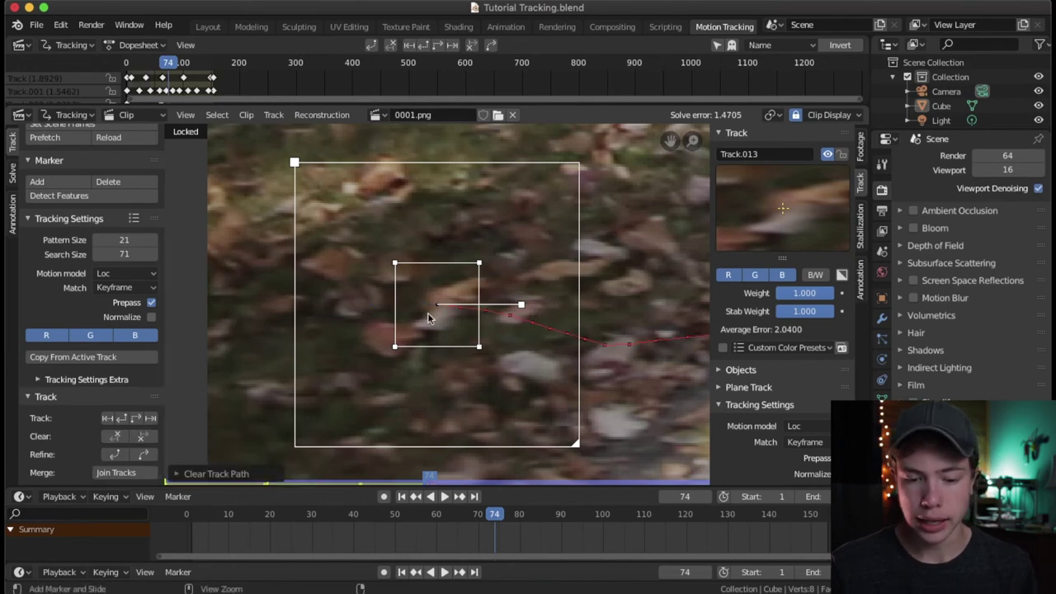
key("ctrl+s")
Go to frame 65, unlock the view from the marker, deselect all tracks and save the project
scroll(454, 405, "down", 2)
left_click_drag(503, 520, 457, 520)
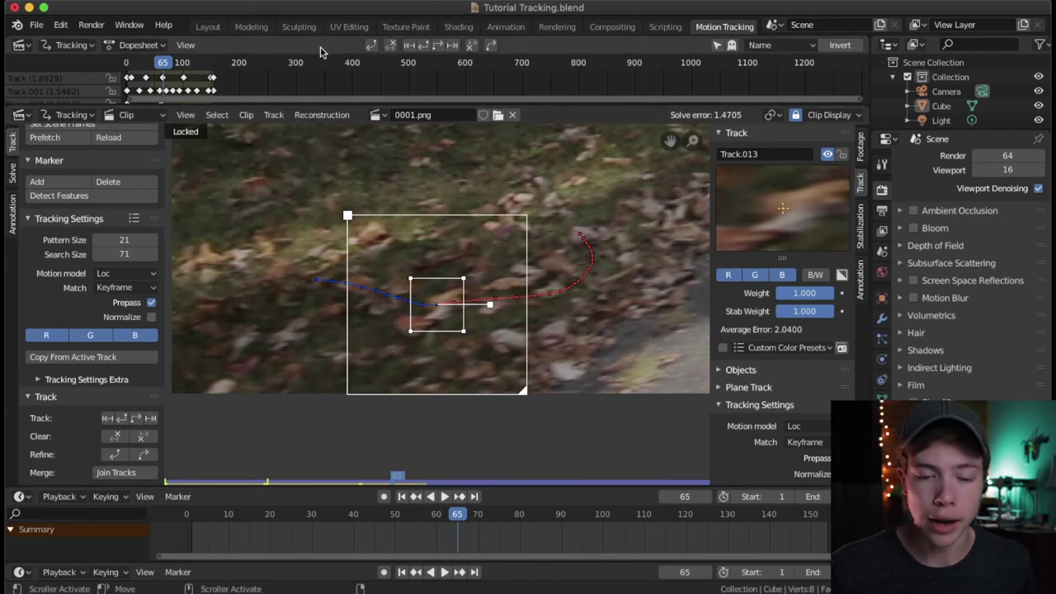
scroll(601, 199, "down", 7)
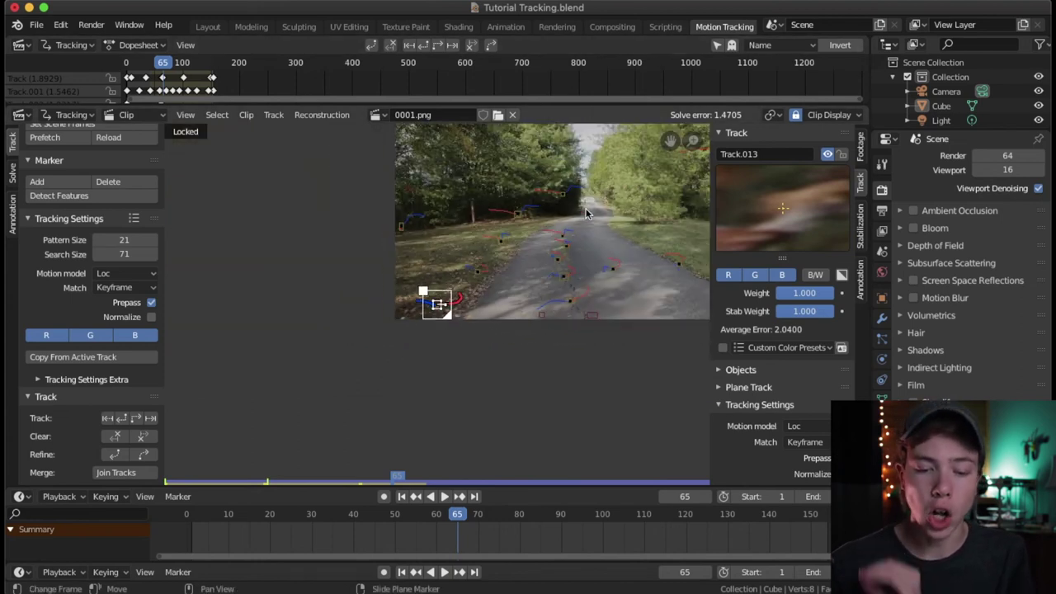
key("a")
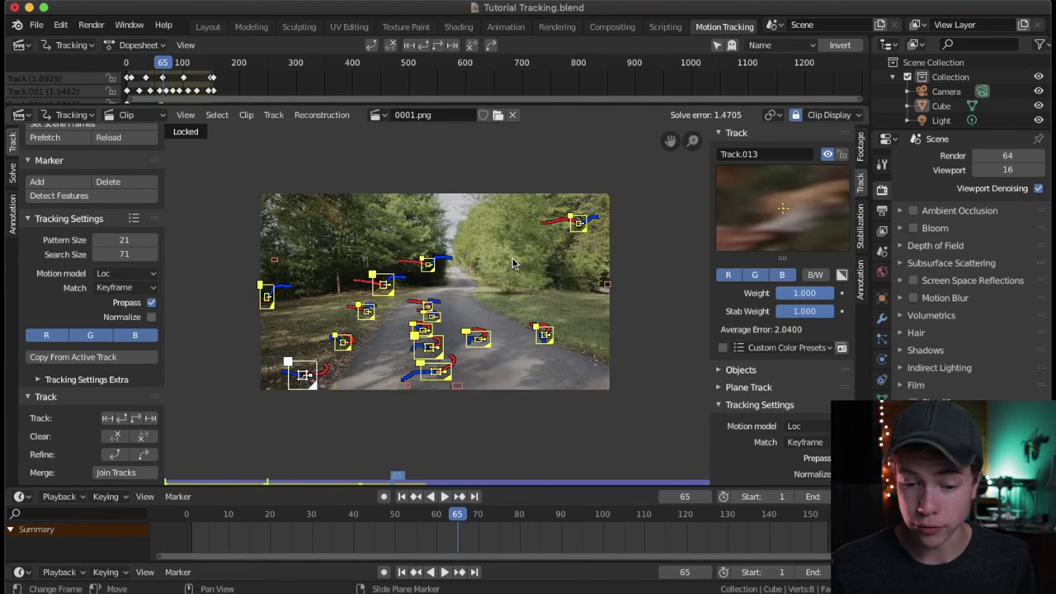
key("alt+a")
key("super+s")
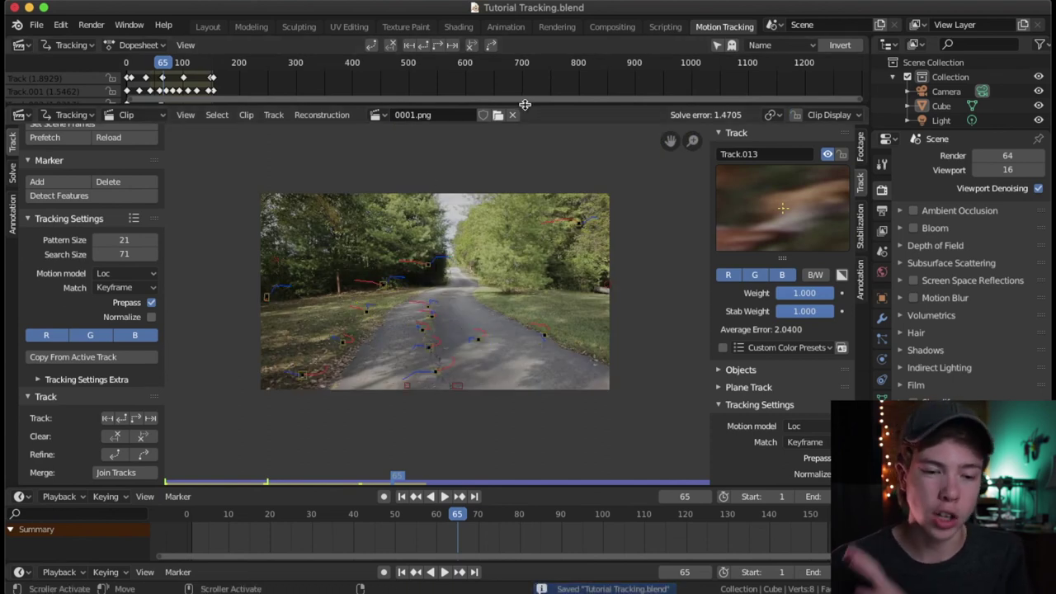
Enlarge the dopesheet area and bring the keyframes of all tracks into view
left_click_drag(522, 105, 523, 191)
scroll(223, 118, "down", 1)
scroll(230, 118, "up", 5)
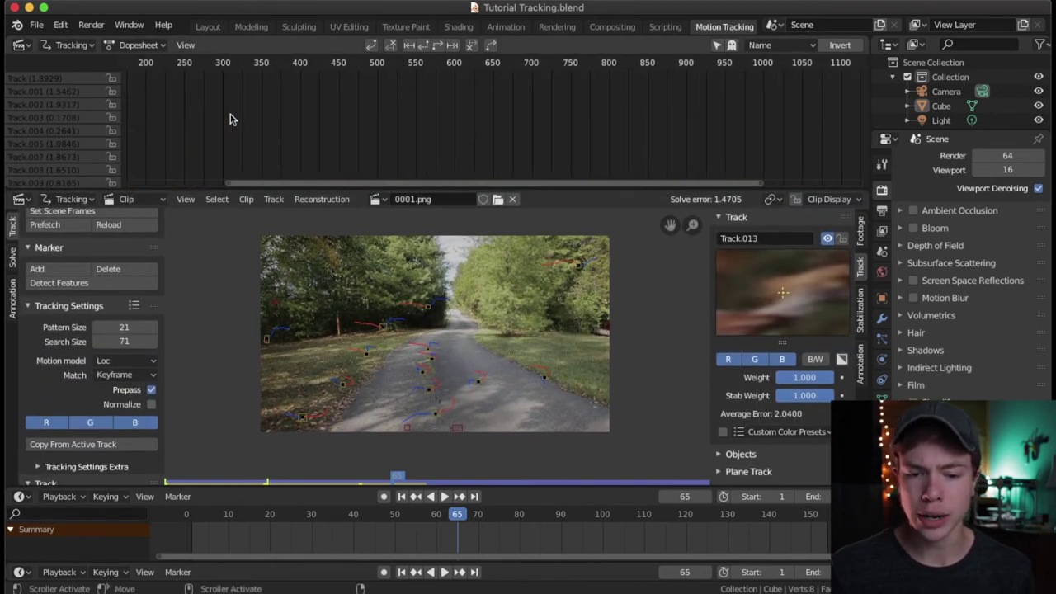
left_click_drag(456, 188, 159, 175)
scroll(383, 130, "up", 2)
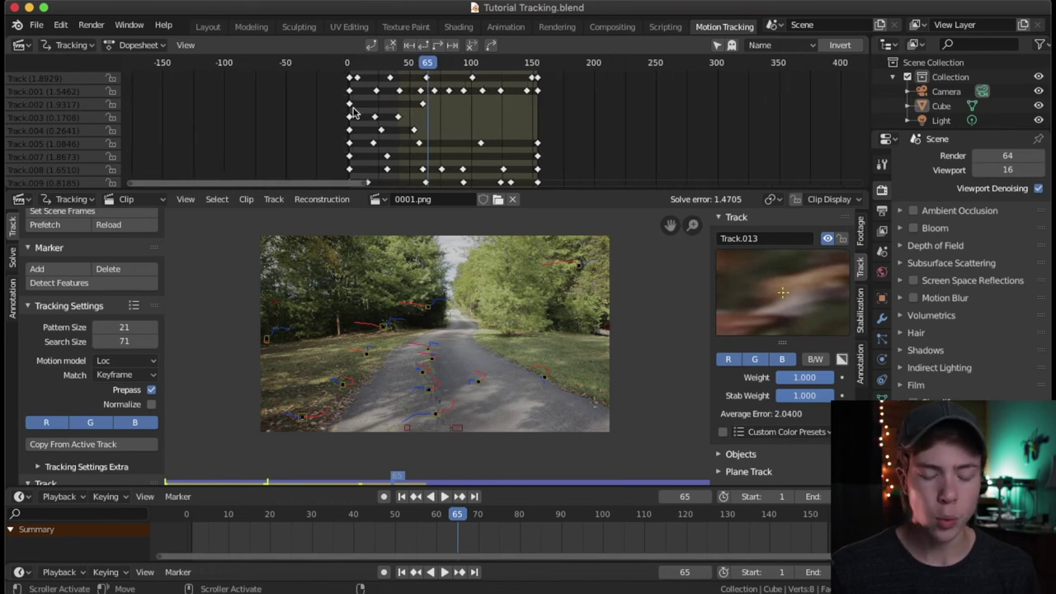
Change the dopesheet to the Graph view and scale it vertically so the full curves of all tracks fit
left_click(138, 45)
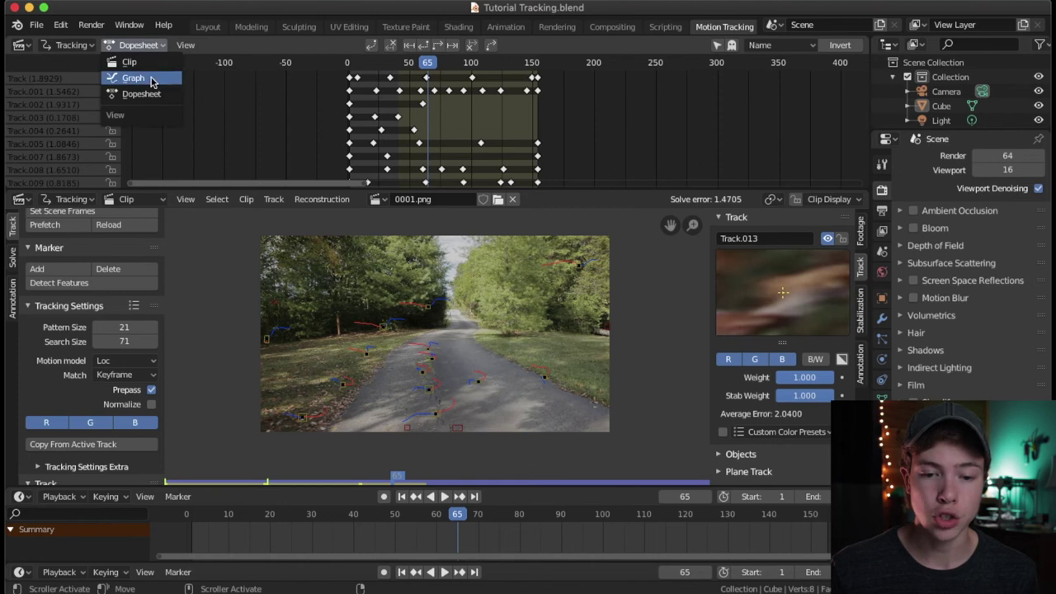
left_click(134, 77)
scroll(393, 133, "down", 6)
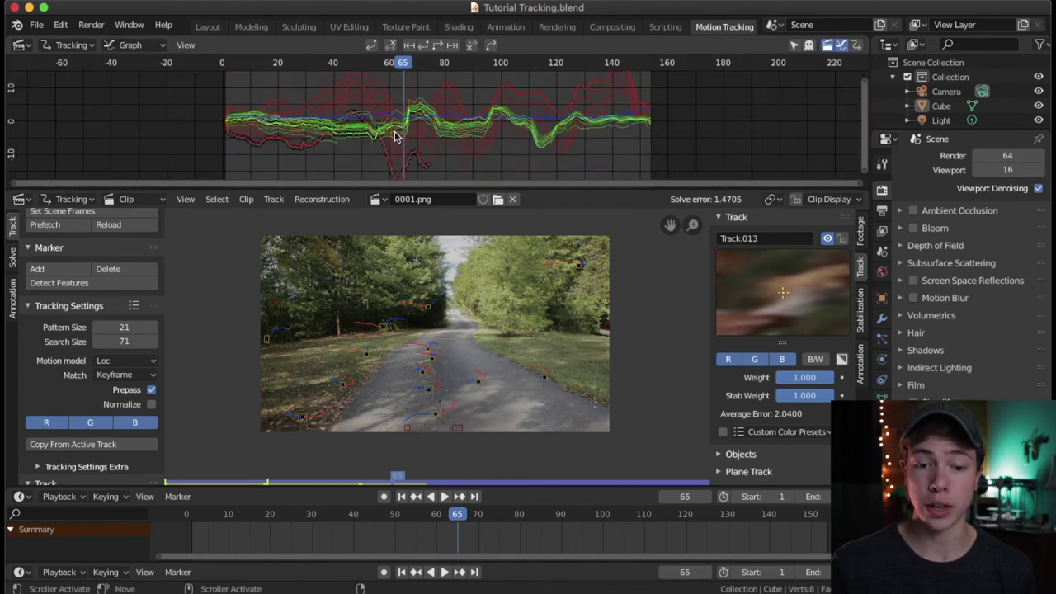
scroll(394, 136, "up", 1)
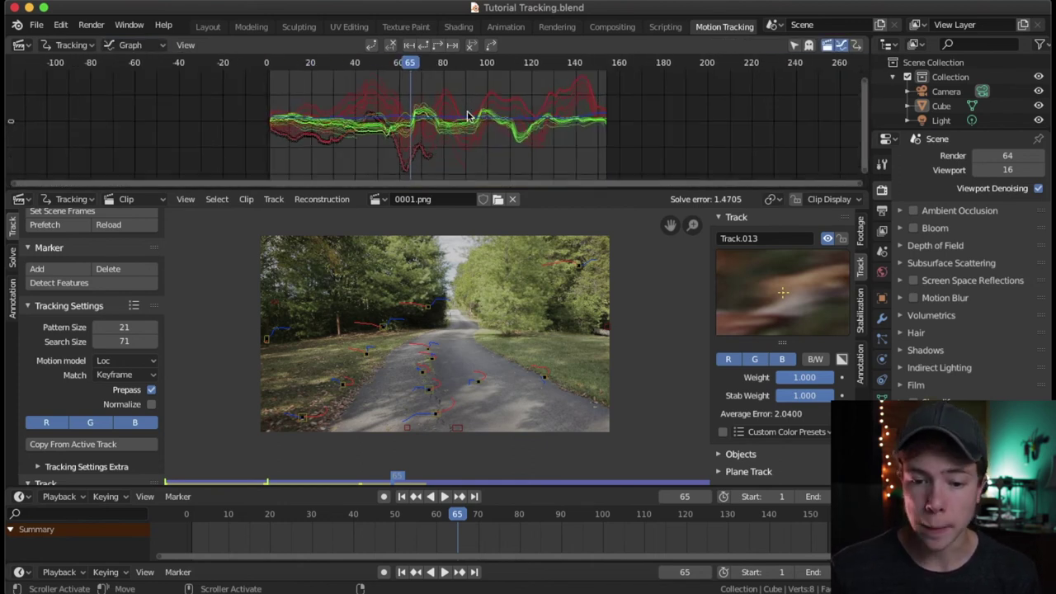
scroll(467, 116, "down", 1)
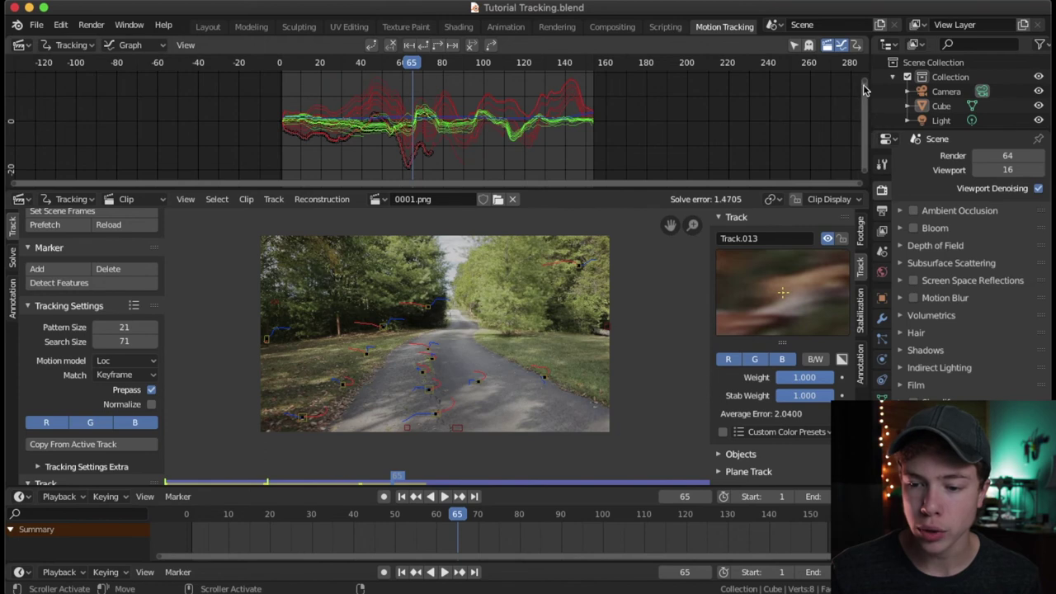
left_click_drag(864, 85, 864, 218)
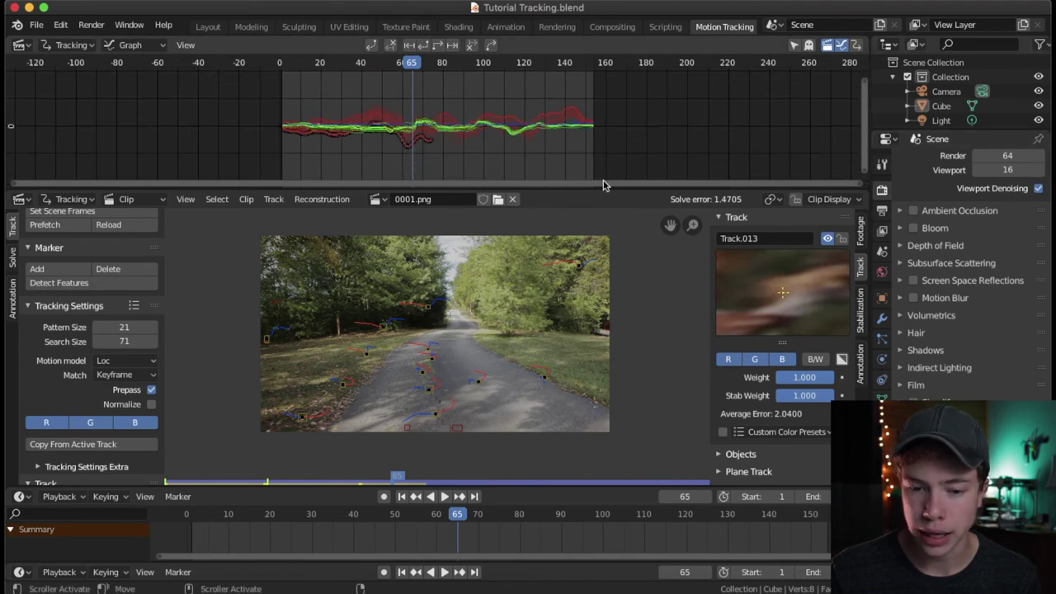
Scale up the graph curves, scrub from the start of the clip to frame 27 and select Track.002's outlying curve
scroll(471, 137, "up", 4)
scroll(470, 138, "up", 4)
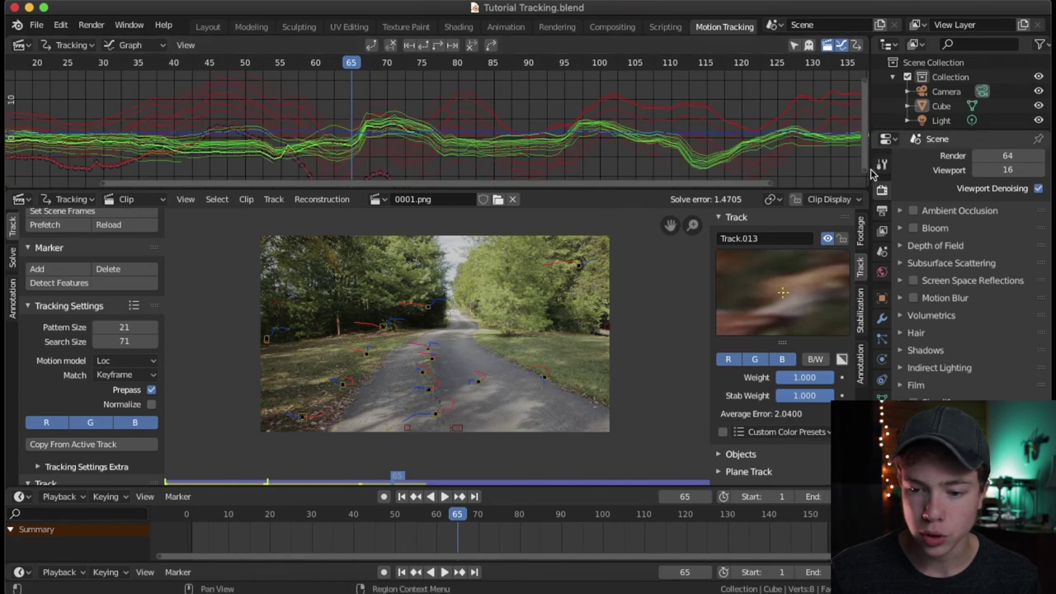
left_click_drag(872, 214, 872, 255)
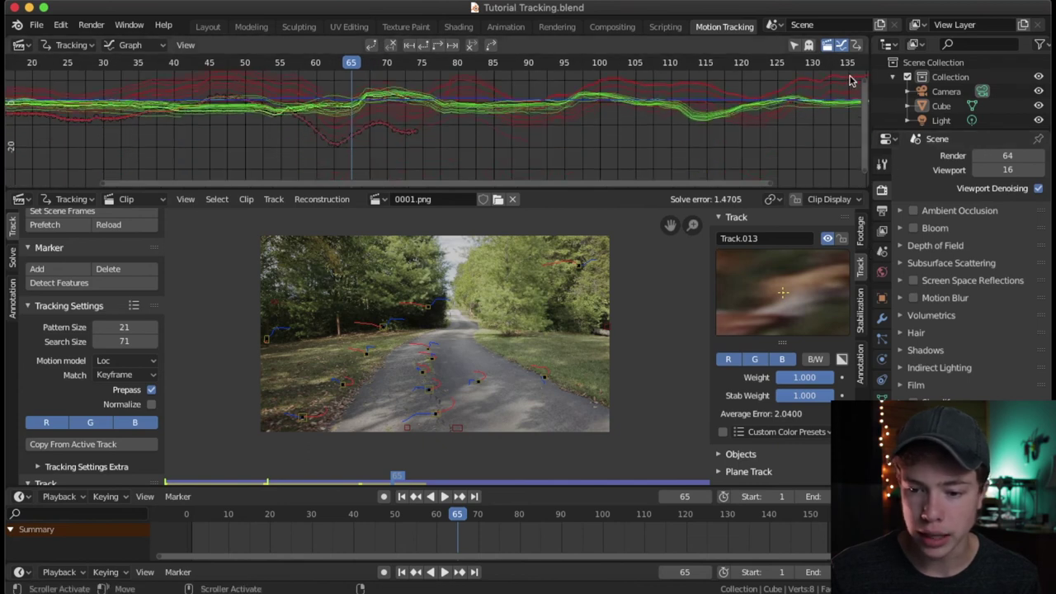
scroll(574, 112, "left", 10)
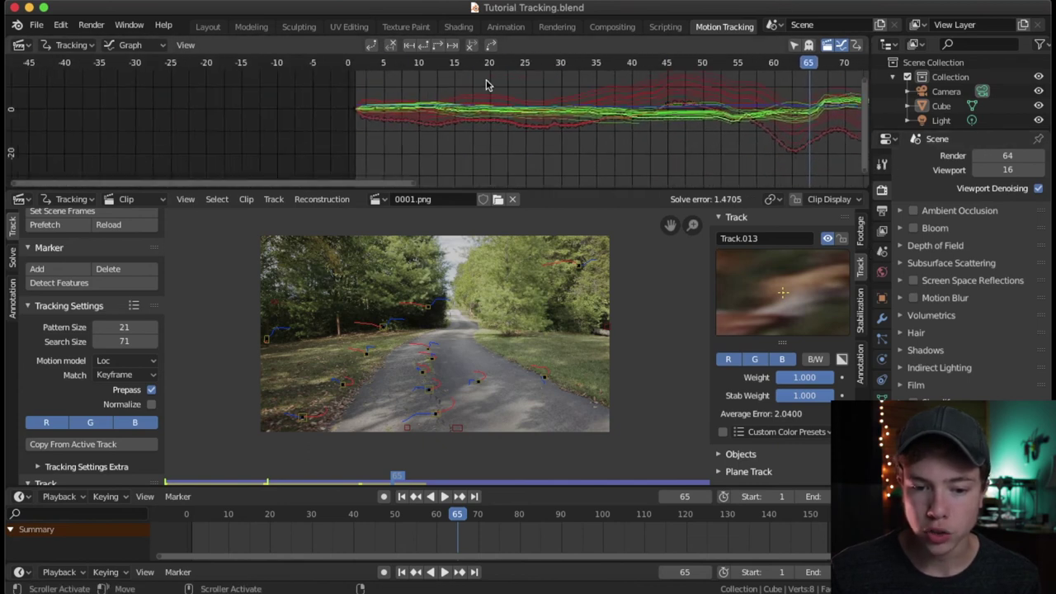
left_click_drag(354, 65, 448, 65)
scroll(398, 97, "right", 3)
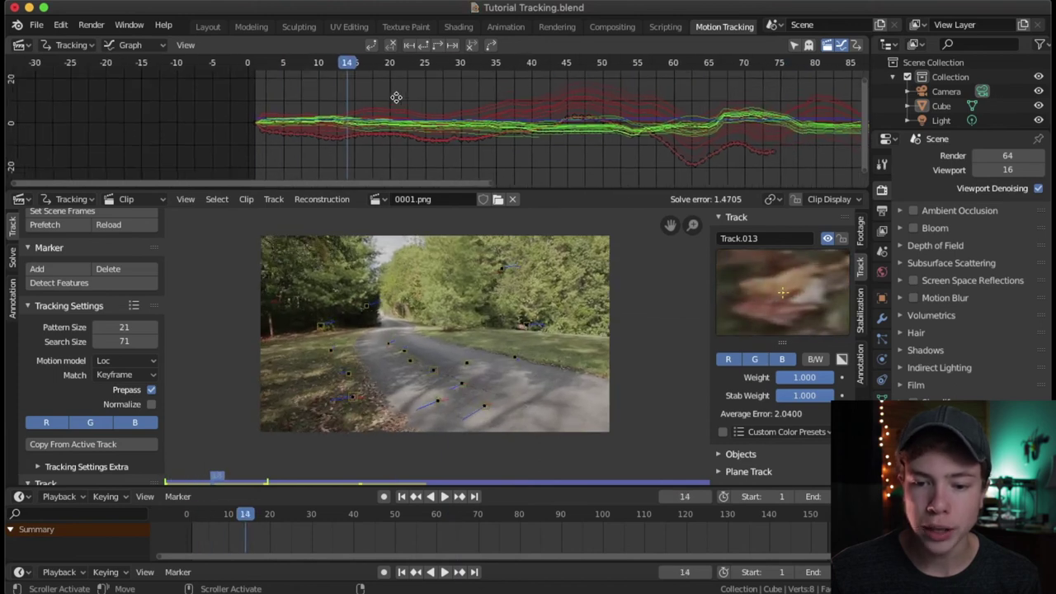
left_click_drag(354, 70, 435, 80)
left_click(457, 103)
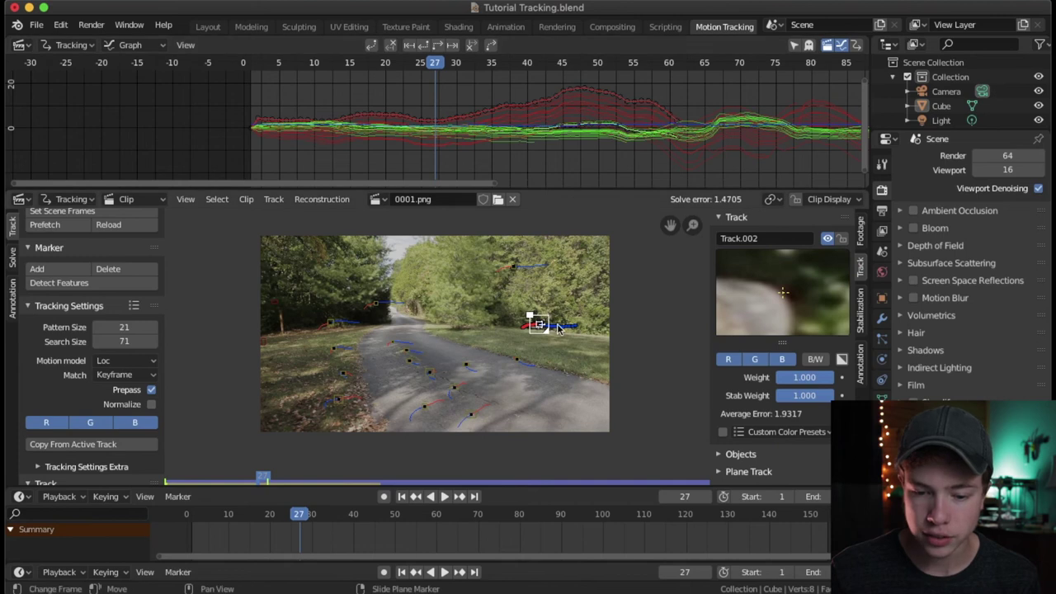
Examine individual tracks by selecting their curves, including Track.003 and Track.002, and move to frame 37
left_click(464, 364)
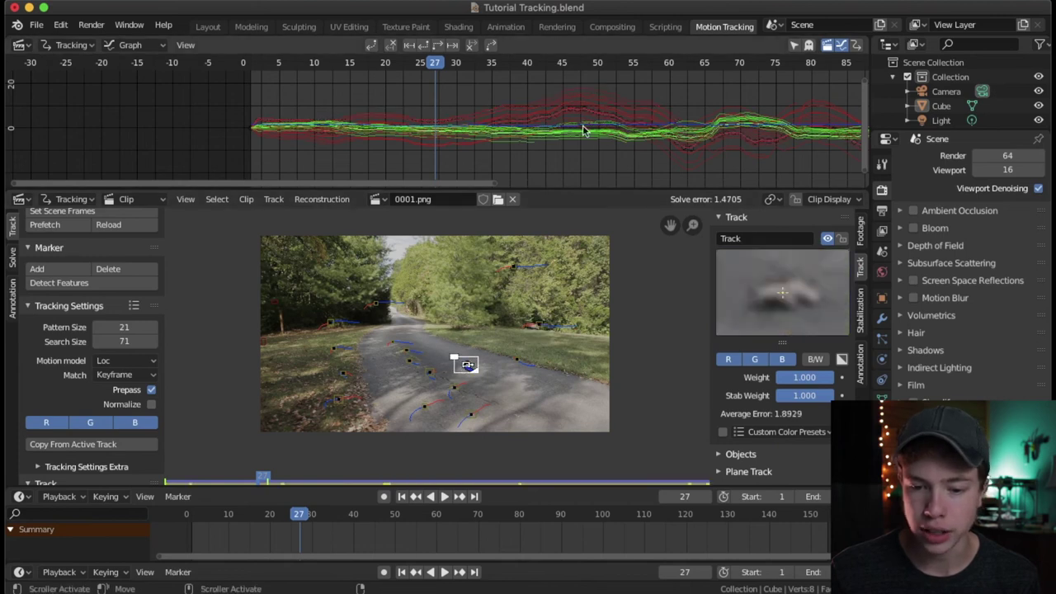
scroll(596, 133, "up", 4)
left_click(416, 104)
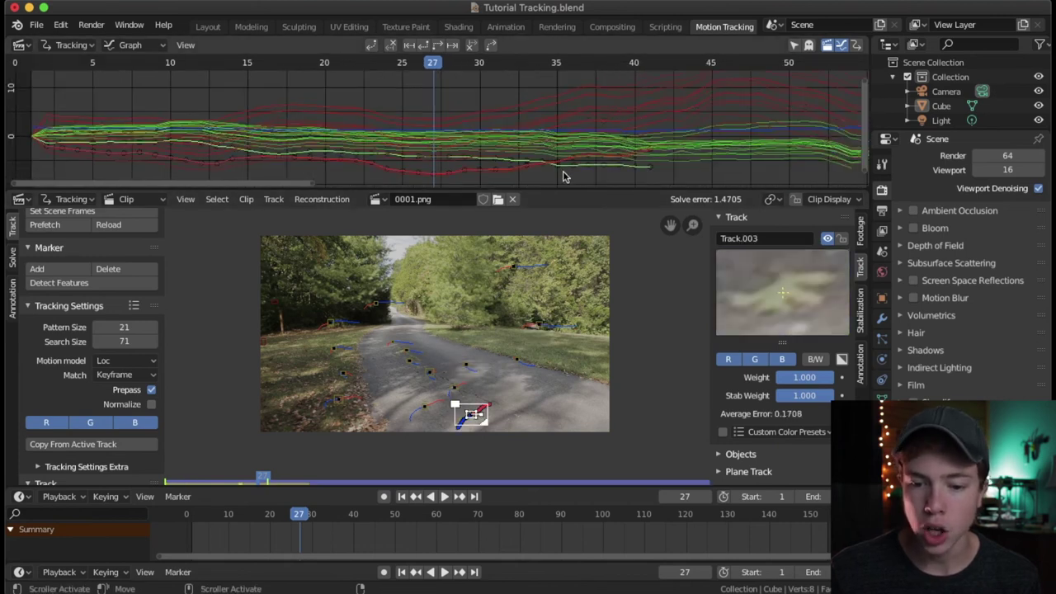
scroll(416, 105, "down", 1)
left_click(453, 115)
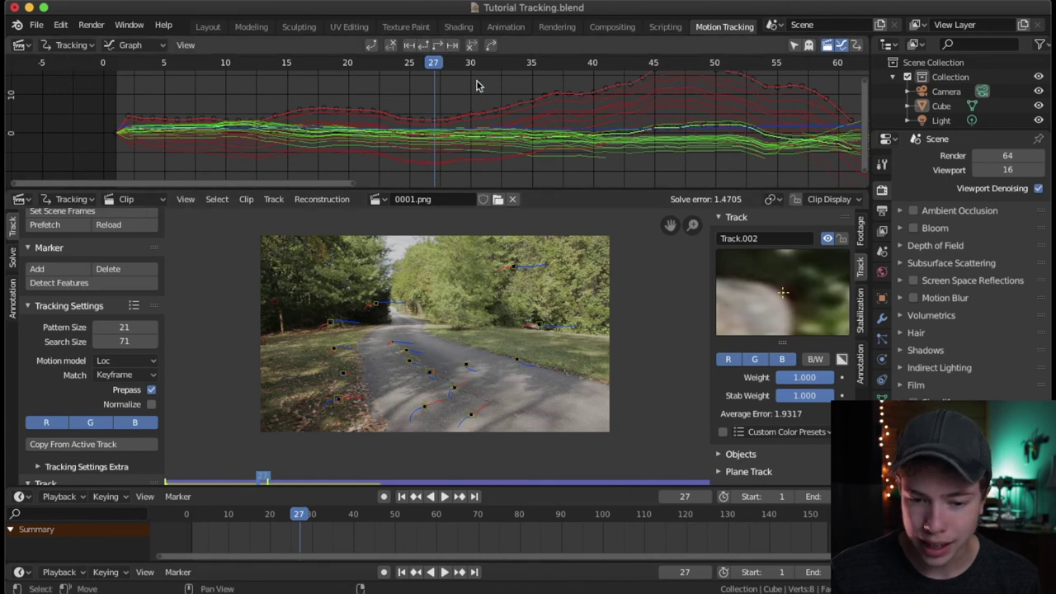
left_click_drag(443, 71, 557, 81)
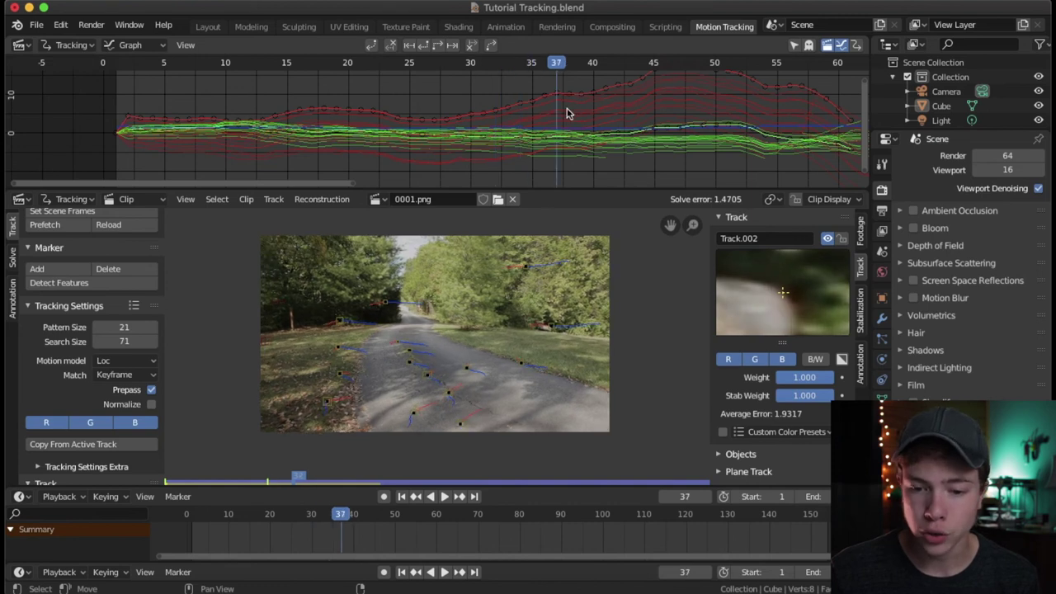
scroll(566, 113, "up", 5)
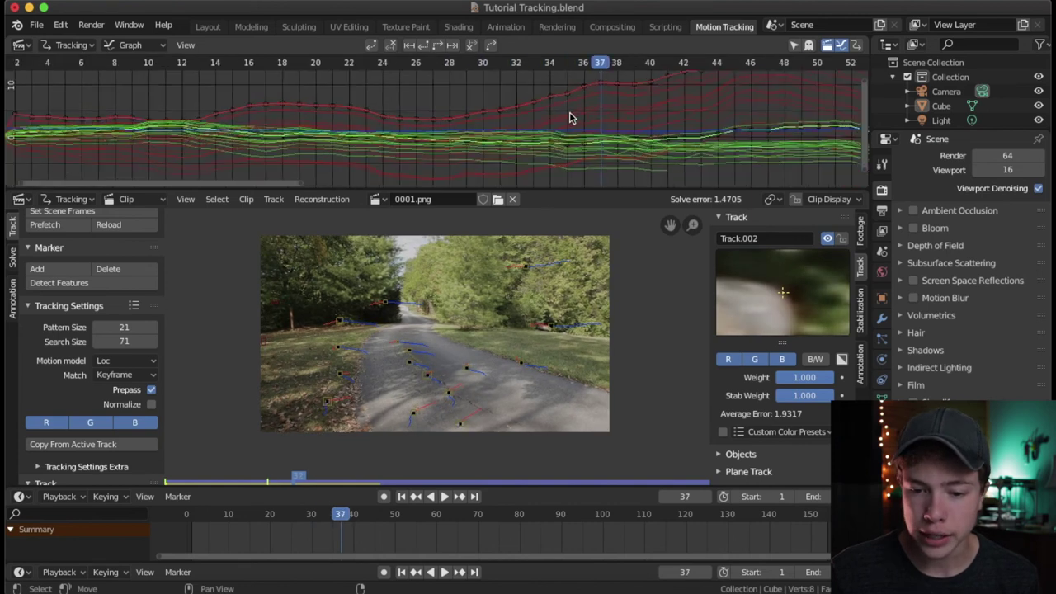
Select Track.010's curve, go to its kink at frame 38 and view its road-edge marker close up
left_click(519, 122)
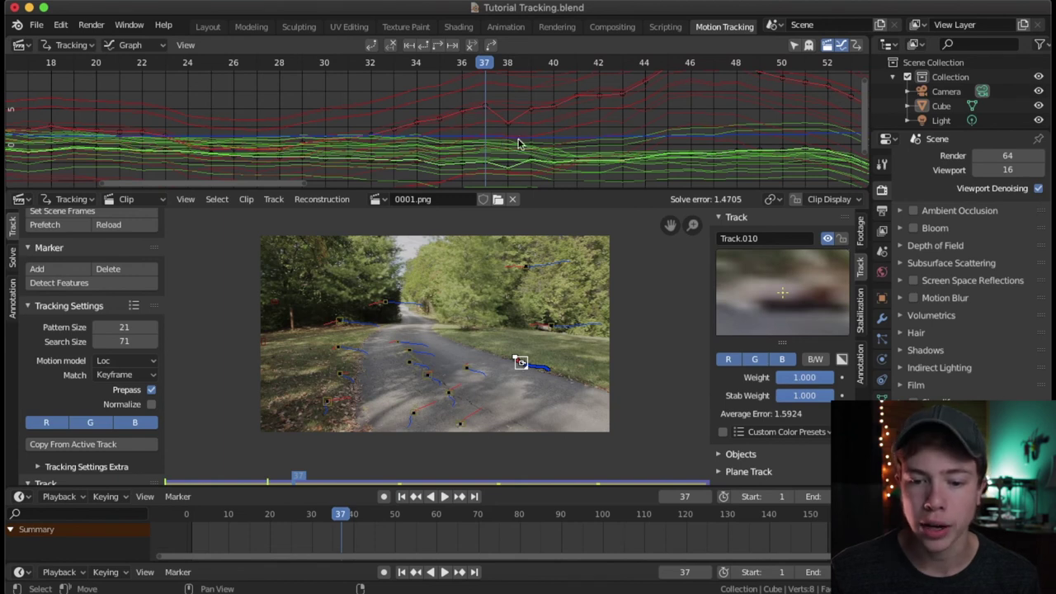
left_click(499, 65)
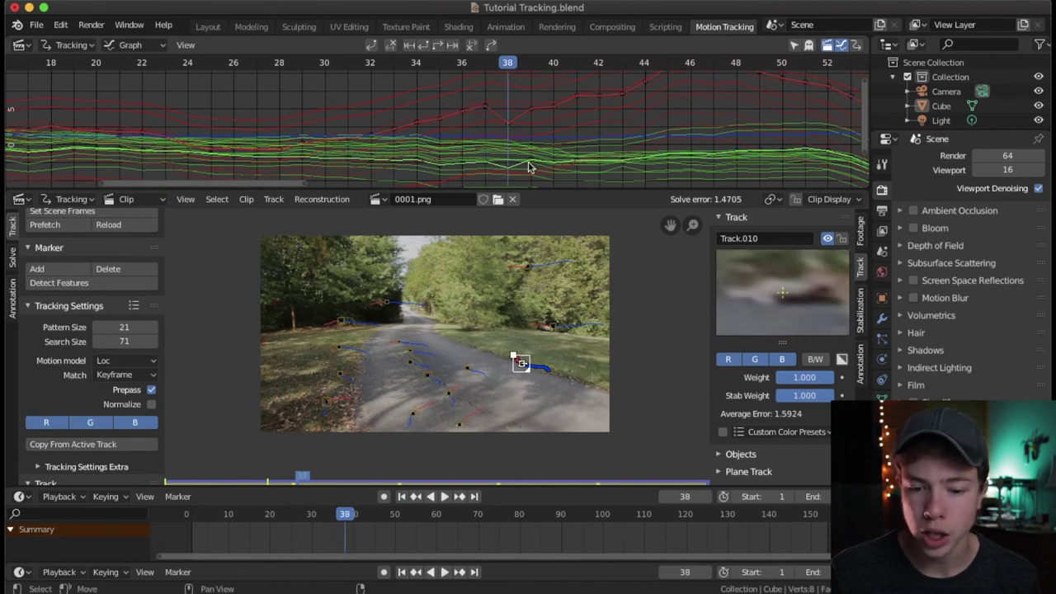
scroll(551, 304, "up", 4)
middle_click_drag(697, 342, 568, 290)
scroll(528, 330, "up", 6)
middle_click_drag(513, 258, 251, 337)
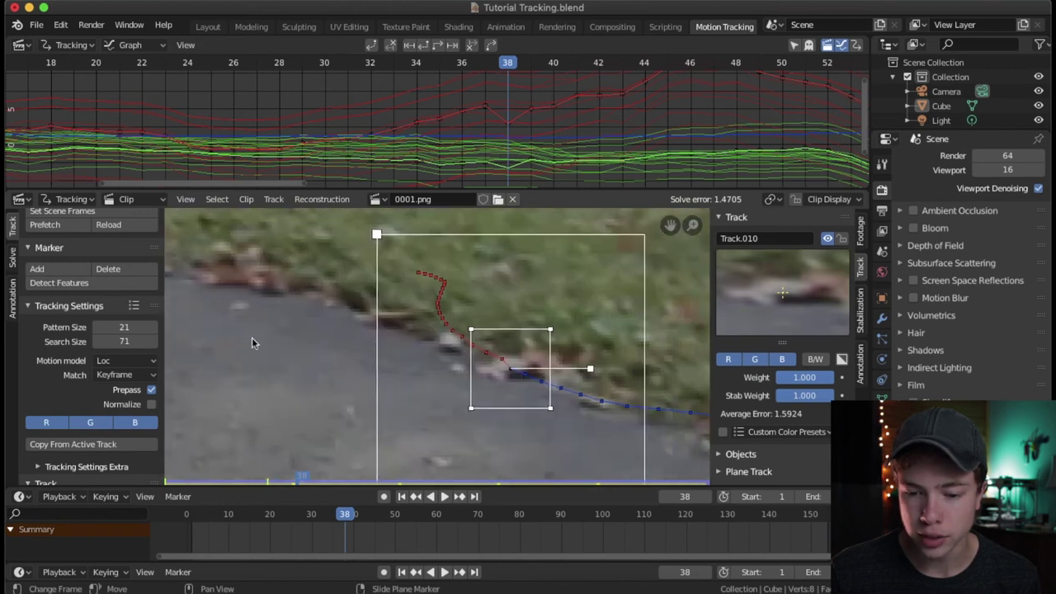
Compare Track.010 between frames 34 and 38, and nudge its frame 38 marker slightly up and right to reduce the kink
middle_click_drag(242, 301, 231, 302)
left_click_drag(349, 523, 328, 523)
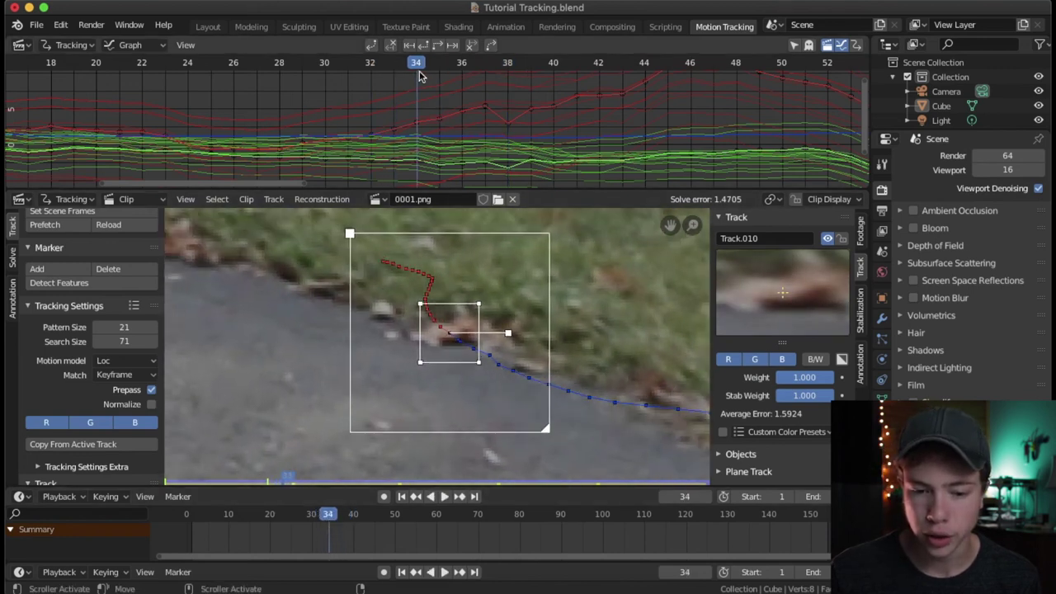
left_click_drag(429, 71, 516, 89)
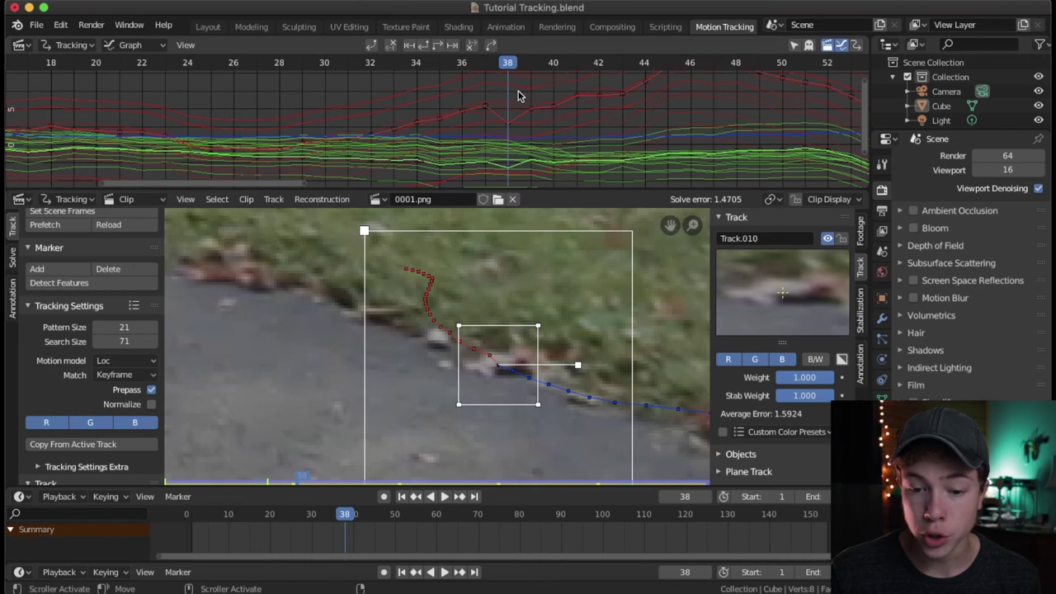
left_click(509, 123)
left_click_drag(498, 365, 499, 363)
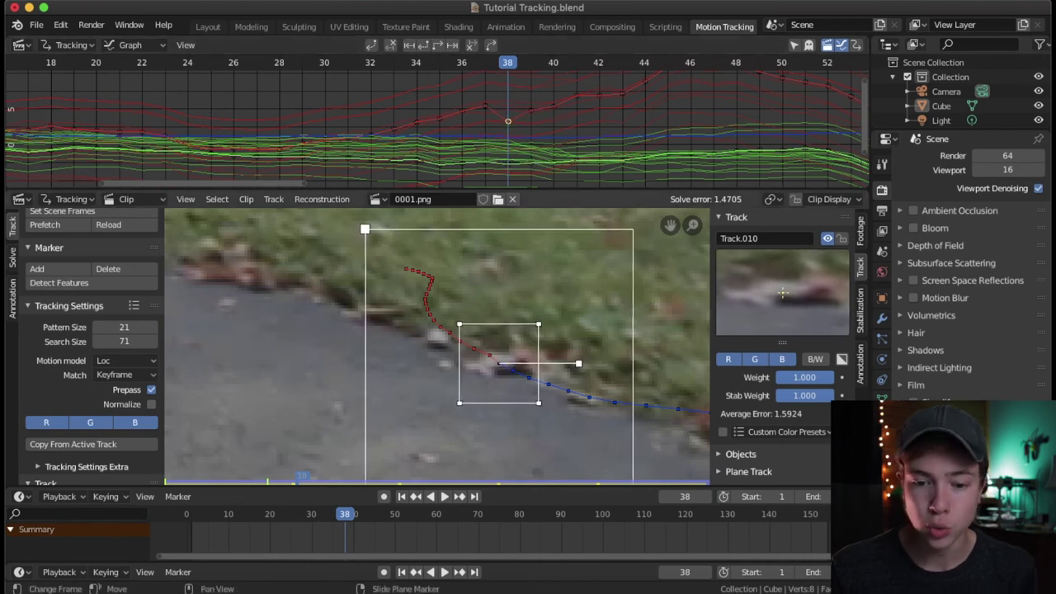
left_click_drag(515, 348, 519, 344)
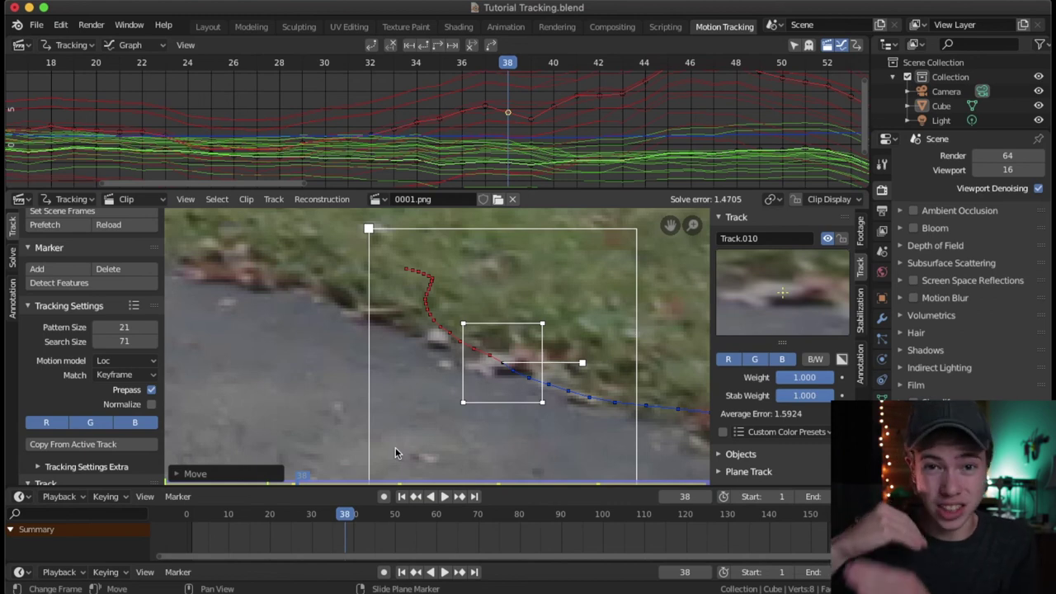
Try deleting Track.013, whose curve drops well below the others between about frames 58 and 74
scroll(437, 125, "down", 4)
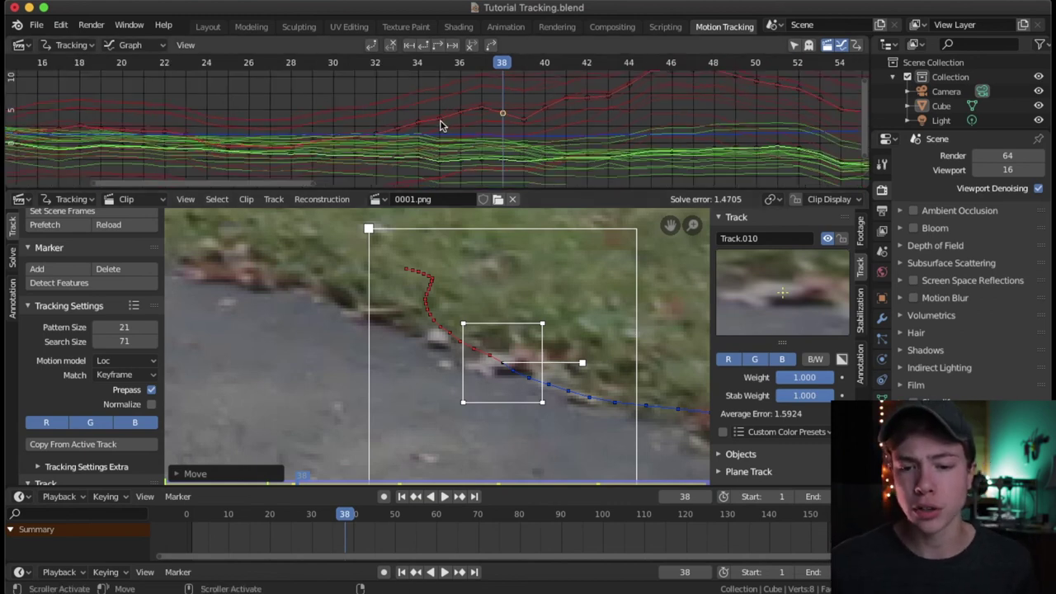
left_click(578, 165)
middle_click_drag(579, 165, 304, 90)
middle_click_drag(488, 117, 533, 154)
middle_click_drag(627, 152, 469, 142)
left_click(513, 141)
left_click(526, 179)
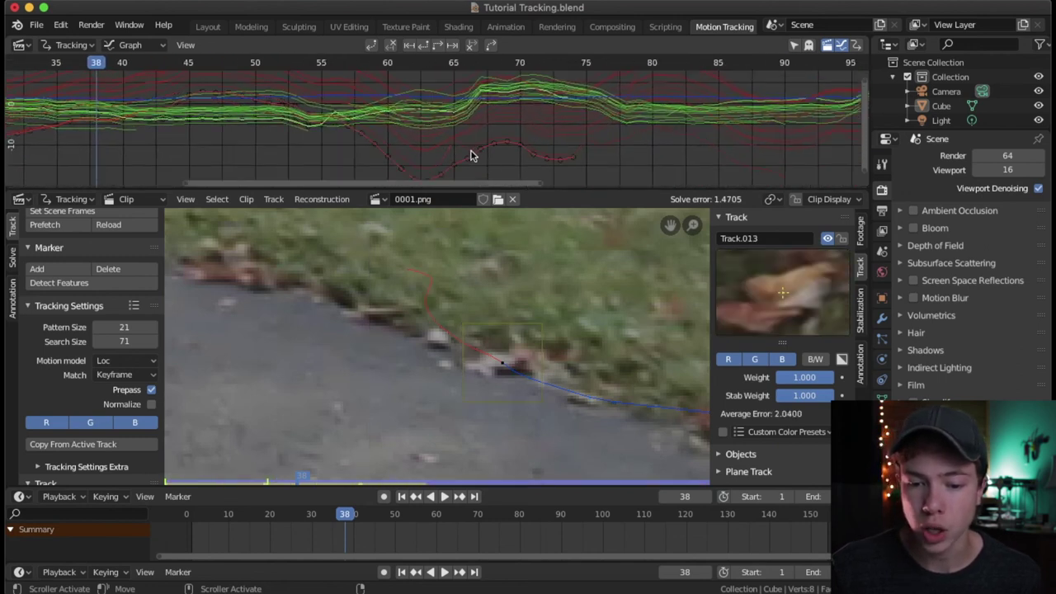
left_click(446, 153)
scroll(464, 151, "down", 1)
key("x")
left_click(464, 175)
Select Track.016's curve, compare its marker at frames 79 and 80 around the sudden spike, and save the project
scroll(500, 158, "down", 2)
middle_click_drag(503, 152, 440, 160)
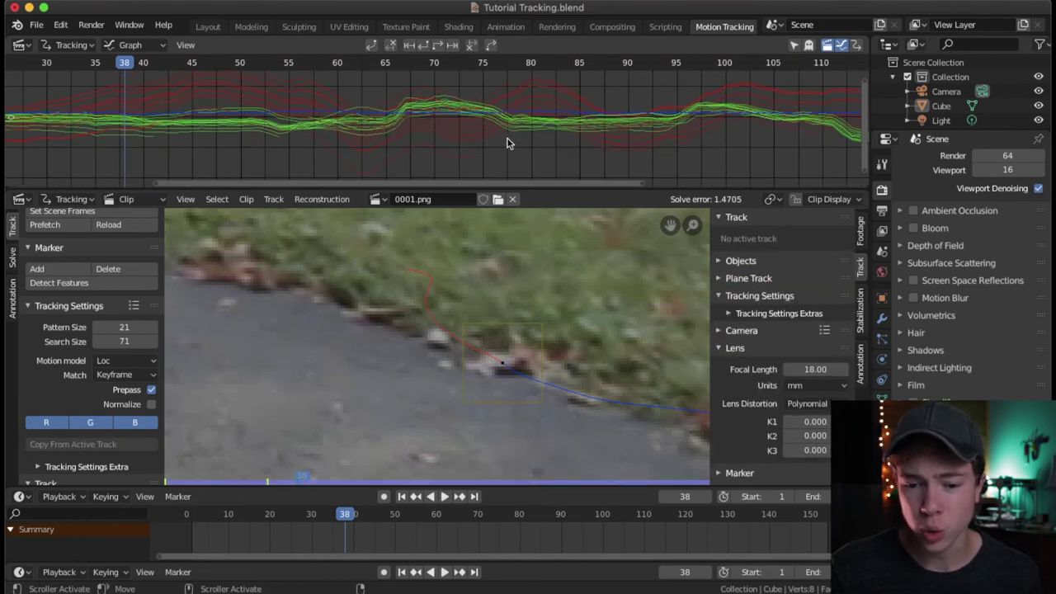
left_click(517, 99)
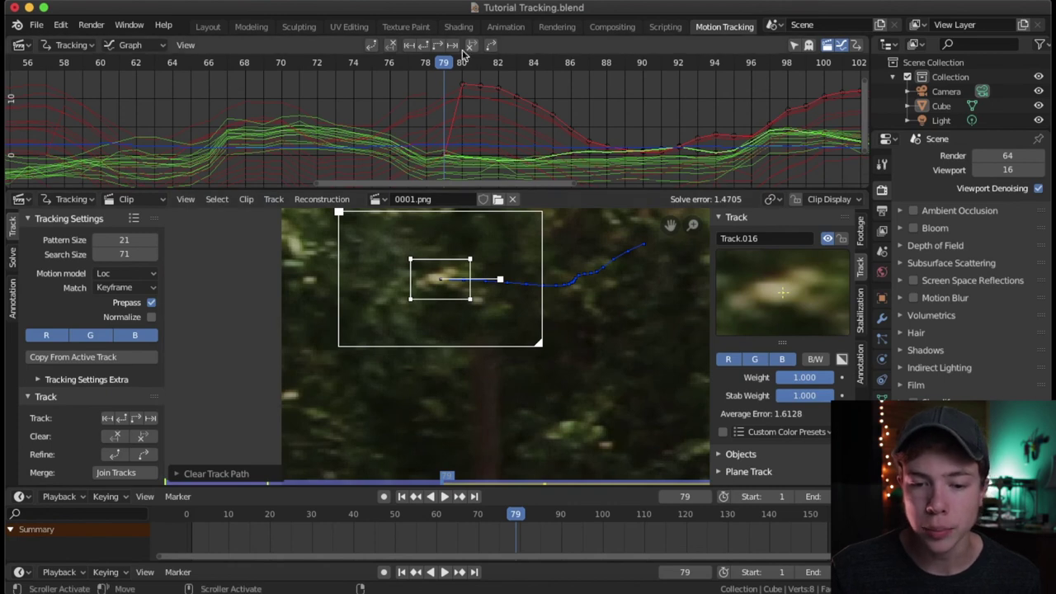
left_click(462, 66)
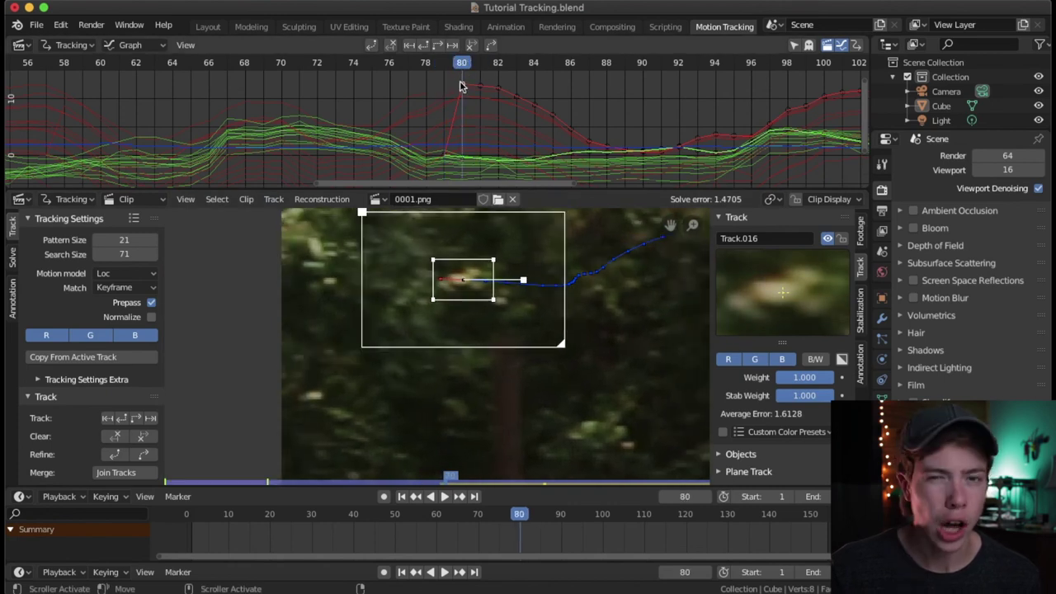
left_click(448, 66)
left_click(461, 66)
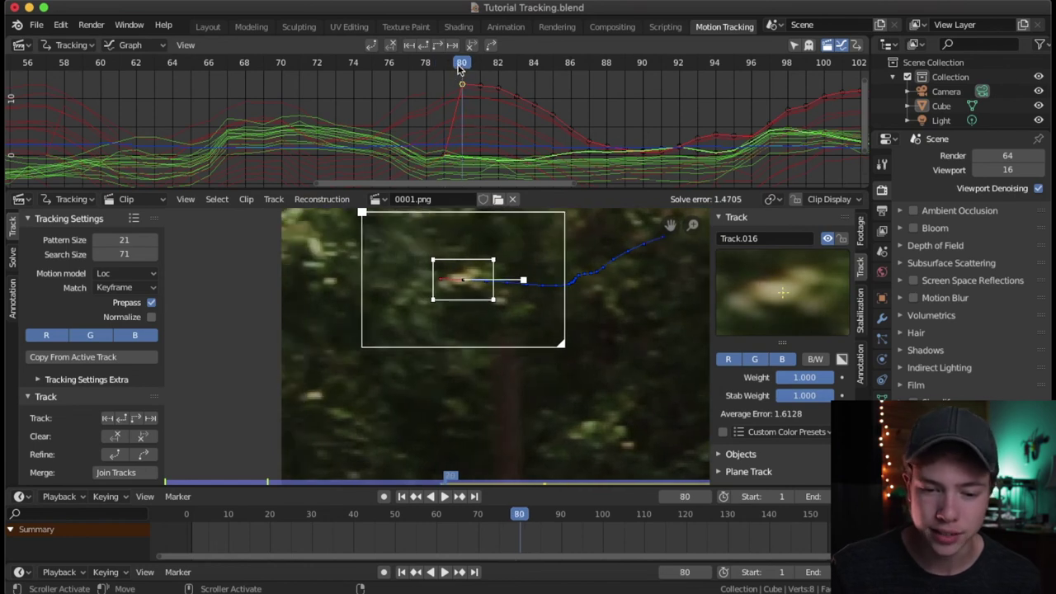
left_click(449, 66)
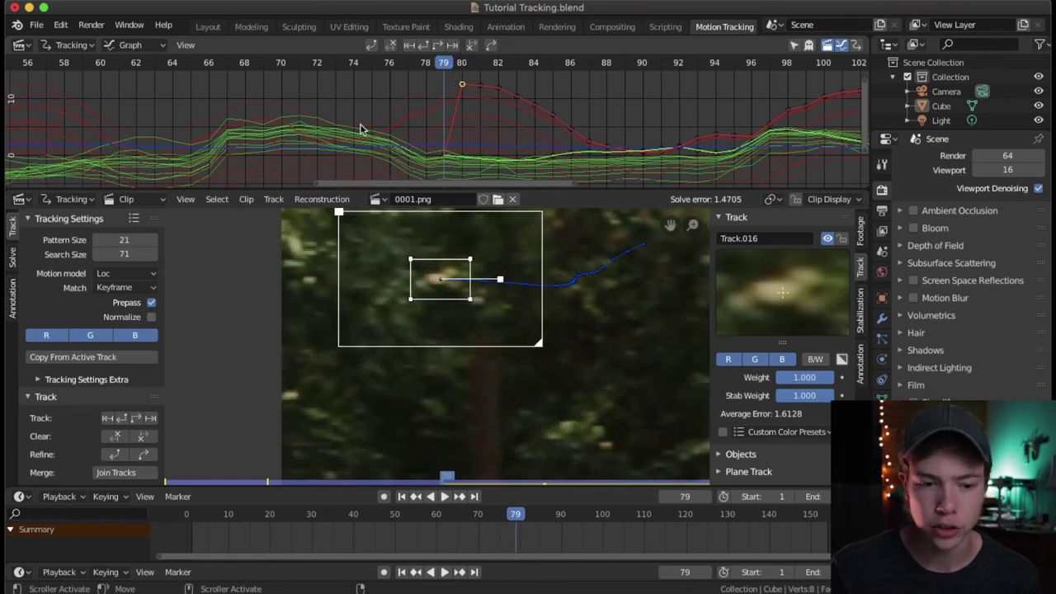
key("super+s")
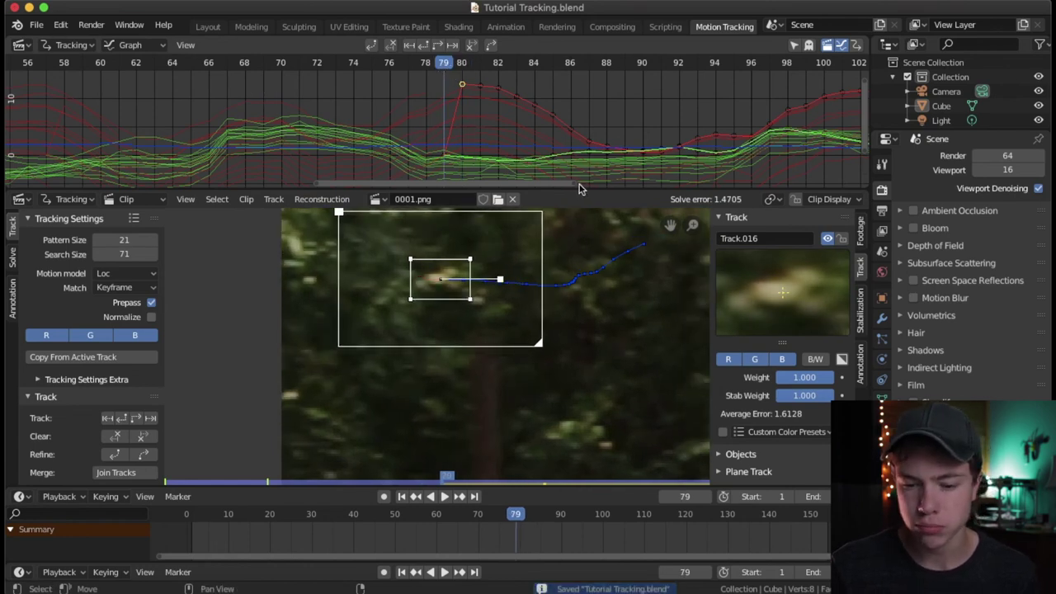
Enlarge the graph area and compress the curves vertically to show the earlier frames alongside the rest
left_click_drag(579, 192, 581, 330)
scroll(627, 156, "down", 4)
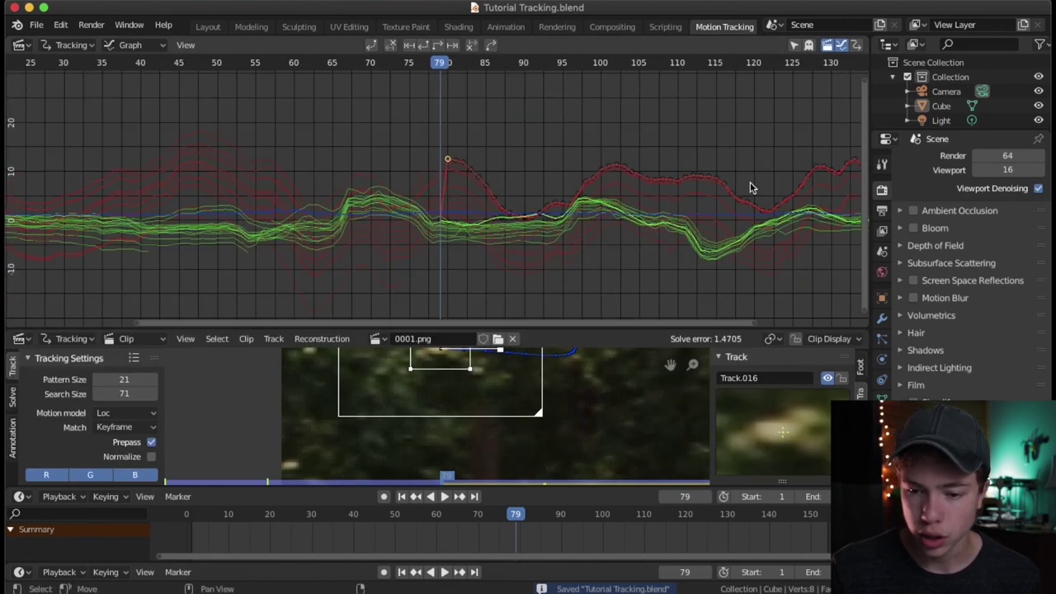
left_click_drag(865, 82, 870, 29)
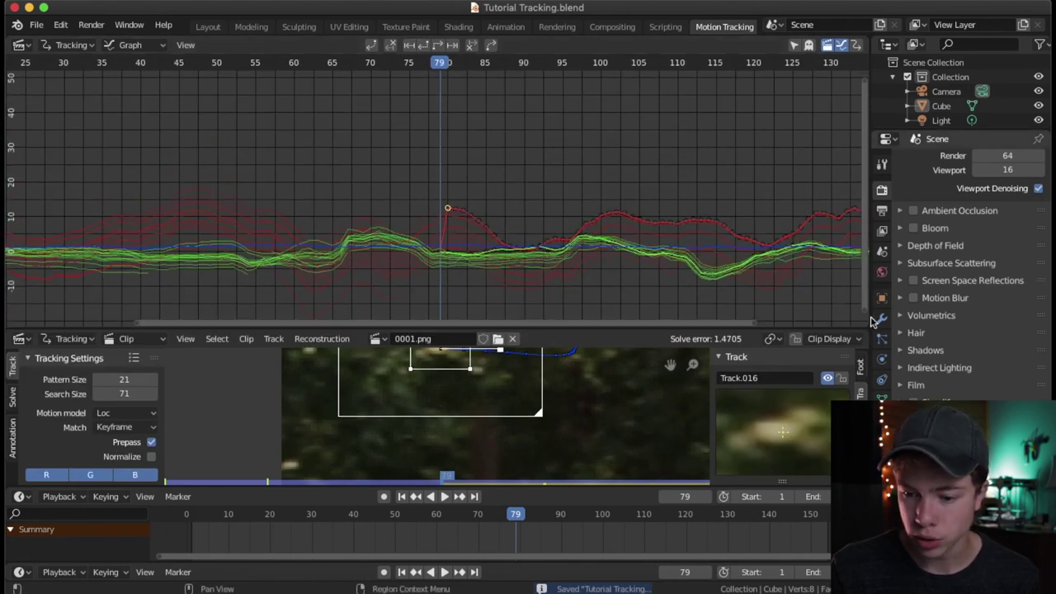
left_click_drag(865, 312, 854, 412)
middle_click_drag(565, 256, 733, 228)
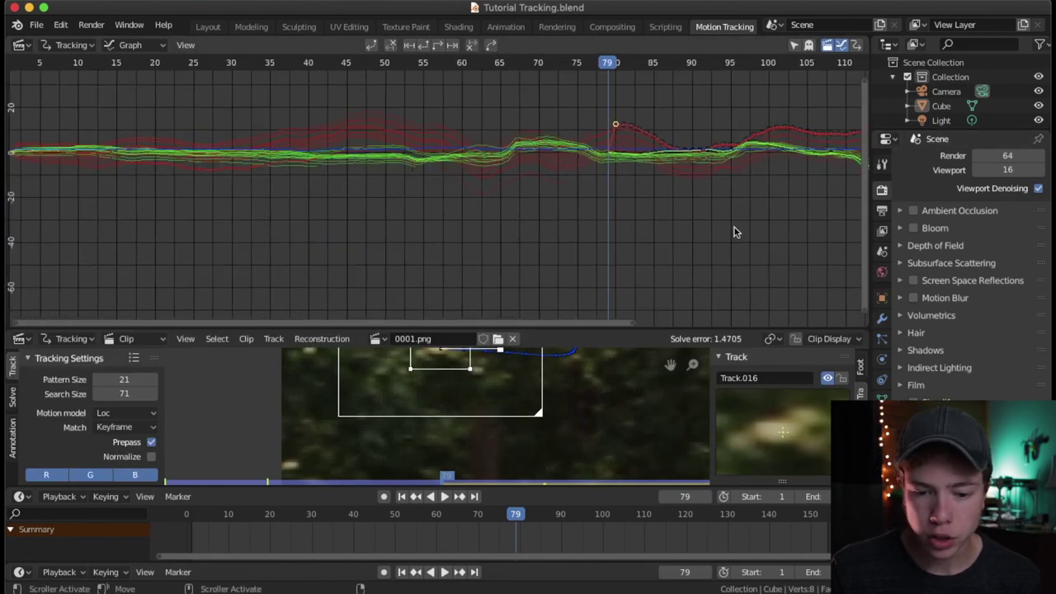
Select Track.013's curve and examine how far it strays from the main group of curves
left_click(520, 183)
scroll(495, 193, "up", 3)
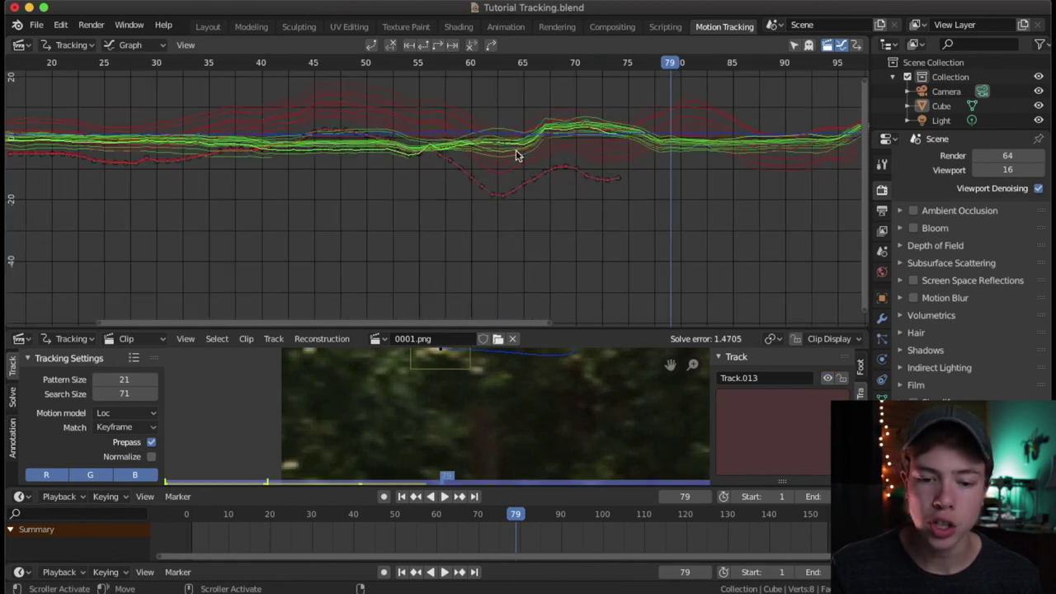
middle_click_drag(447, 240, 584, 240)
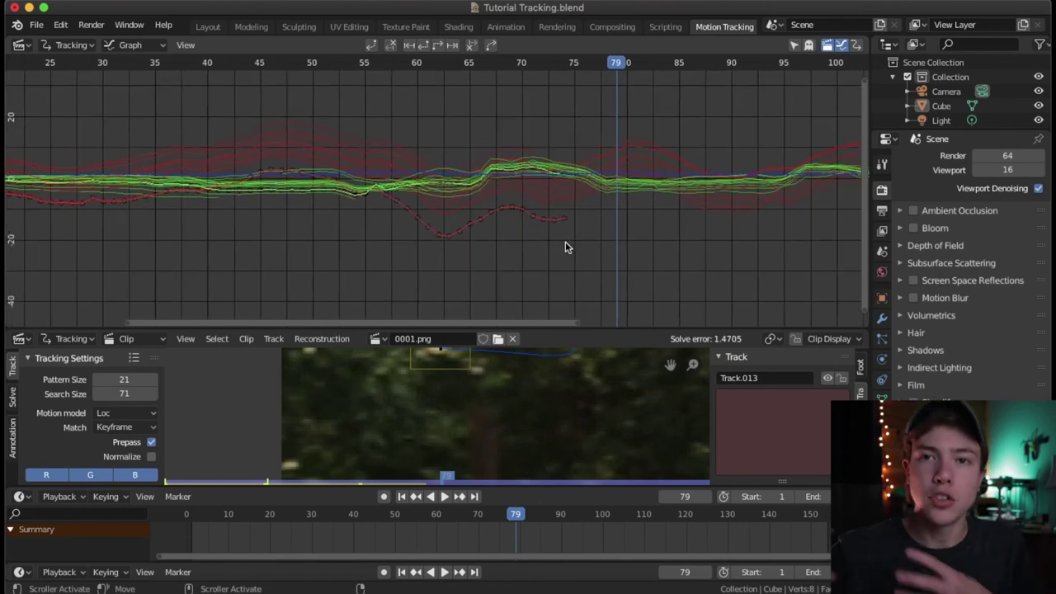
scroll(569, 276, "down", 2)
scroll(426, 233, "down", 10, "ctrl")
scroll(516, 226, "down", 1)
scroll(651, 255, "up", 10, "ctrl")
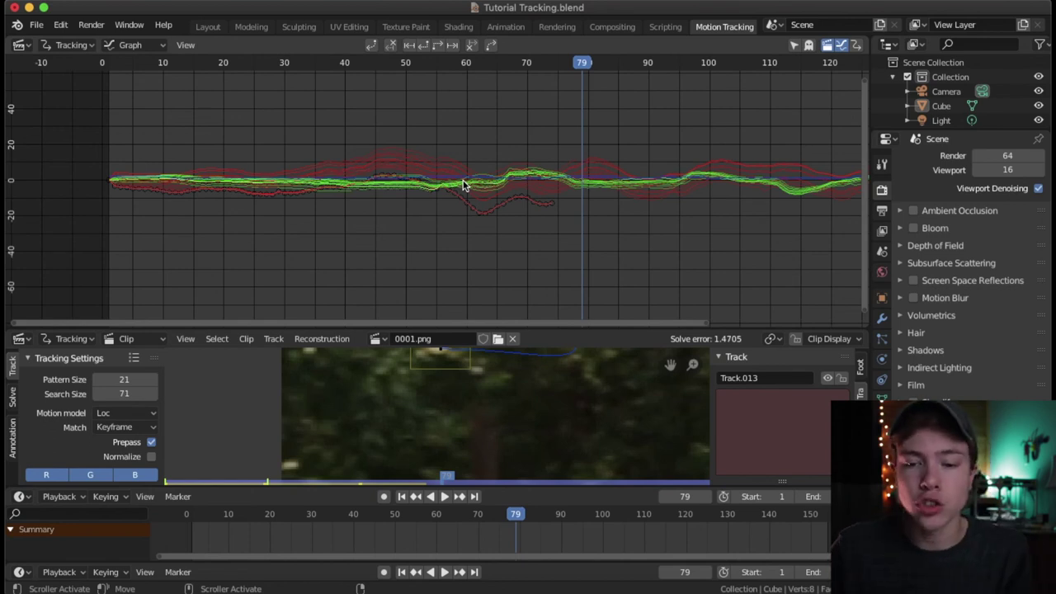
Select Track.001's curve, bring the clip's full frame range into view in the graph and save the project
scroll(570, 172, "down", 3)
left_click(593, 248)
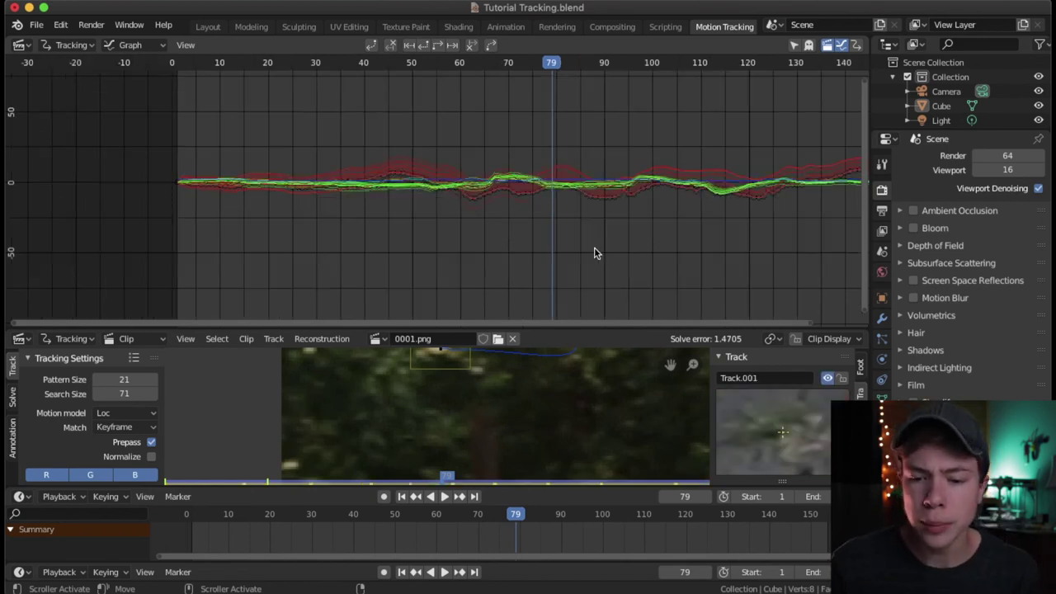
middle_click_drag(599, 223, 503, 223)
key("ctrl+s")
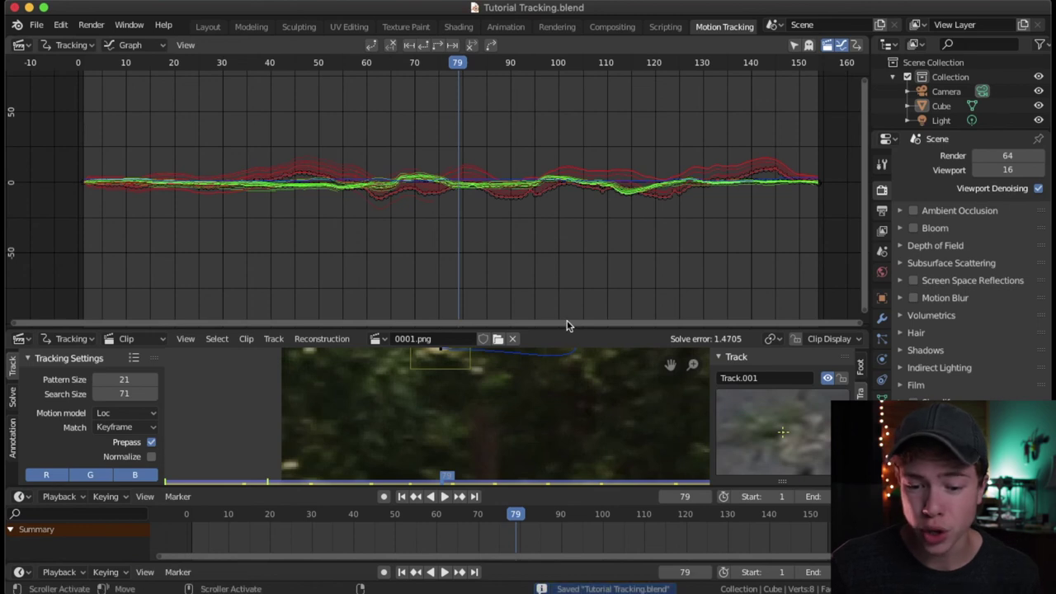
Shrink the graph area to give the clip view more room, and center the whole footage frame in it
left_click_drag(569, 328, 547, 122)
scroll(566, 226, "down", 5)
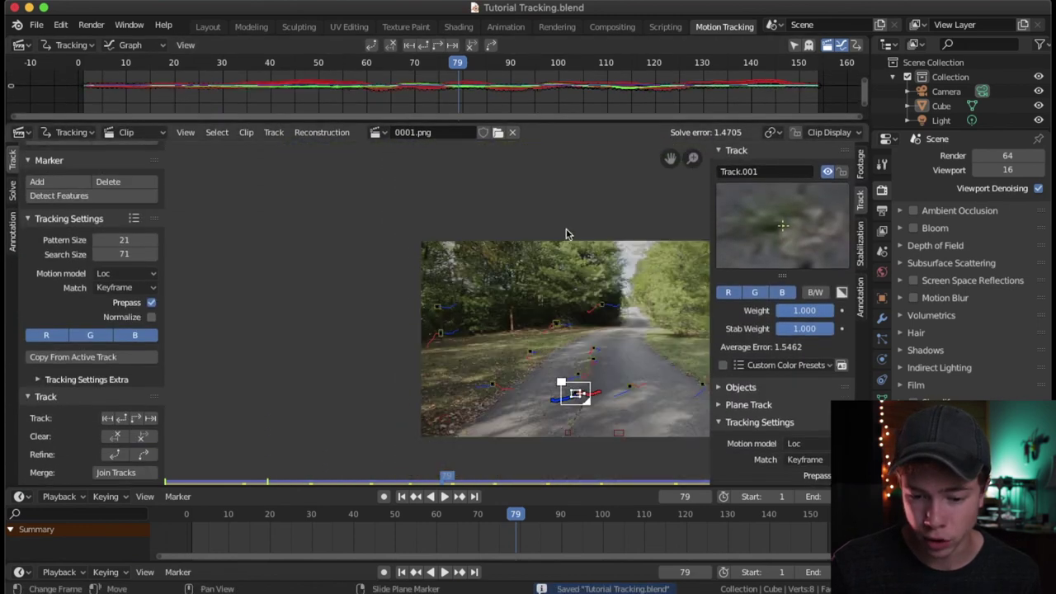
middle_click_drag(662, 298, 481, 231)
left_click(600, 283)
scroll(600, 283, "up", 4)
scroll(481, 231, "down", 4)
middle_click_drag(537, 250, 478, 226)
middle_click_drag(485, 267, 527, 249)
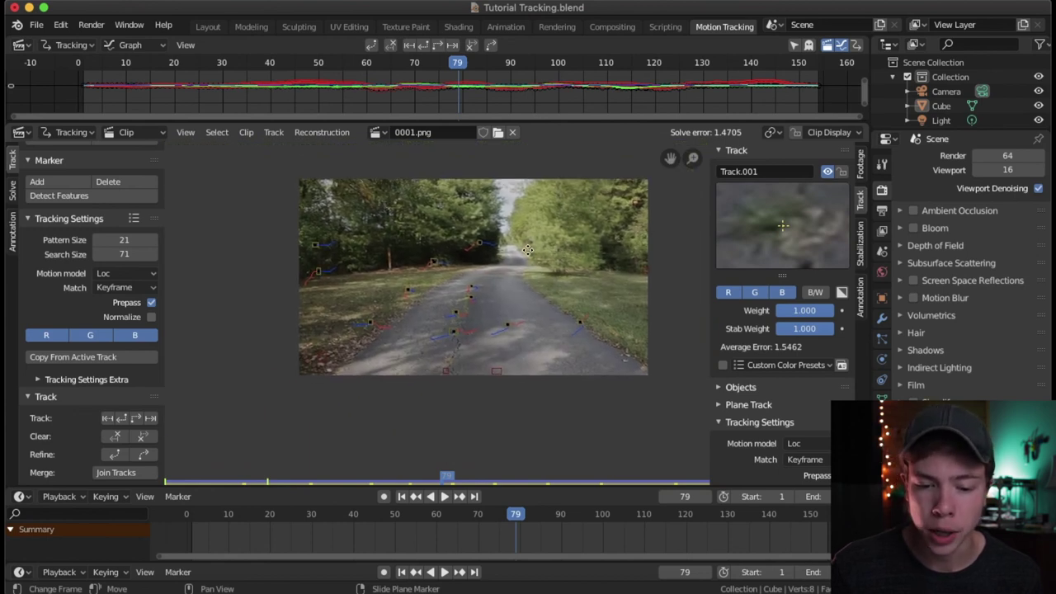
Select the tracks that exceed the cleanup error limit of 2.0 with Clean Tracks and delete them
left_click(13, 194)
left_click(65, 390)
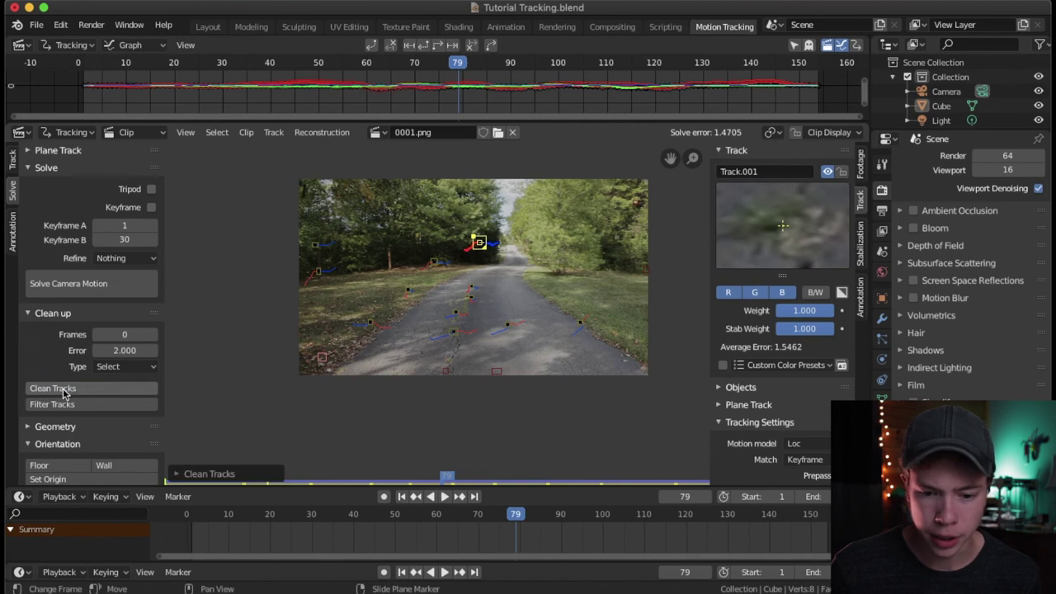
key("x")
left_click(500, 244)
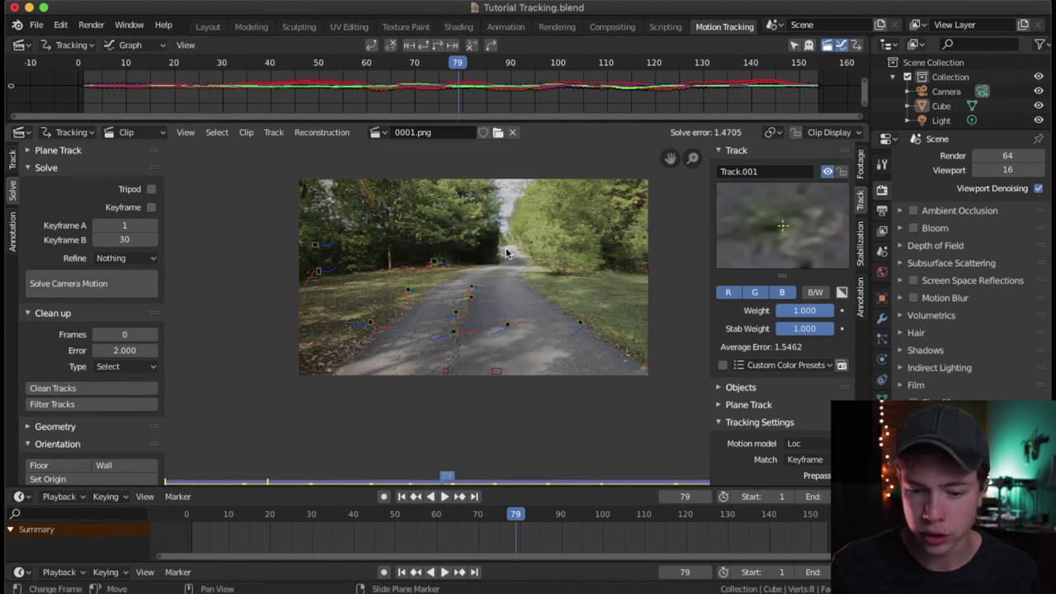
Solve the camera motion again with the remaining tracks and save the project
left_click(107, 276)
key("super+s")
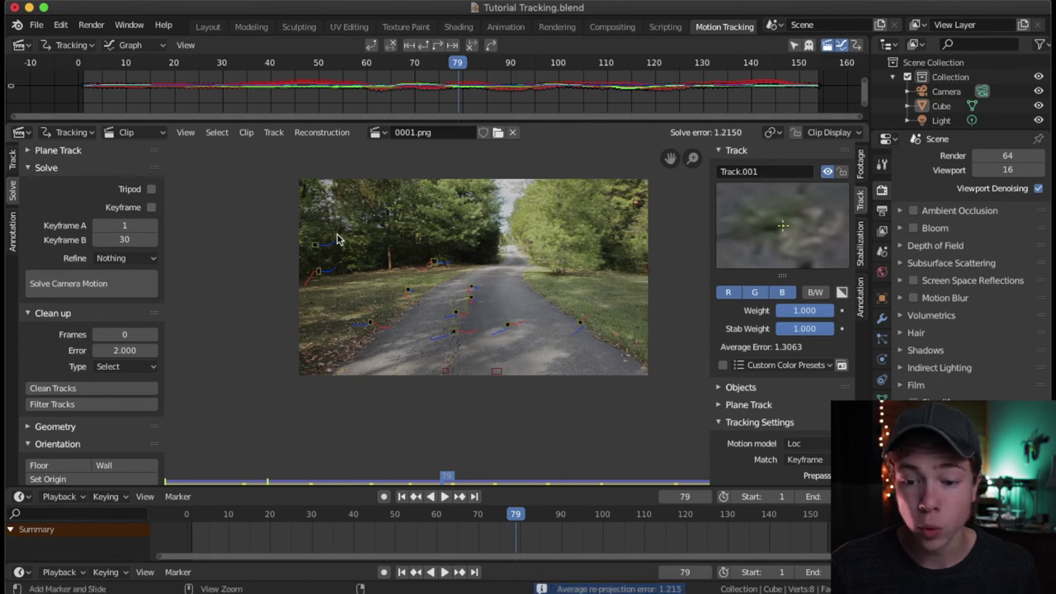
scroll(549, 248, "up", 4)
scroll(551, 262, "down", 4)
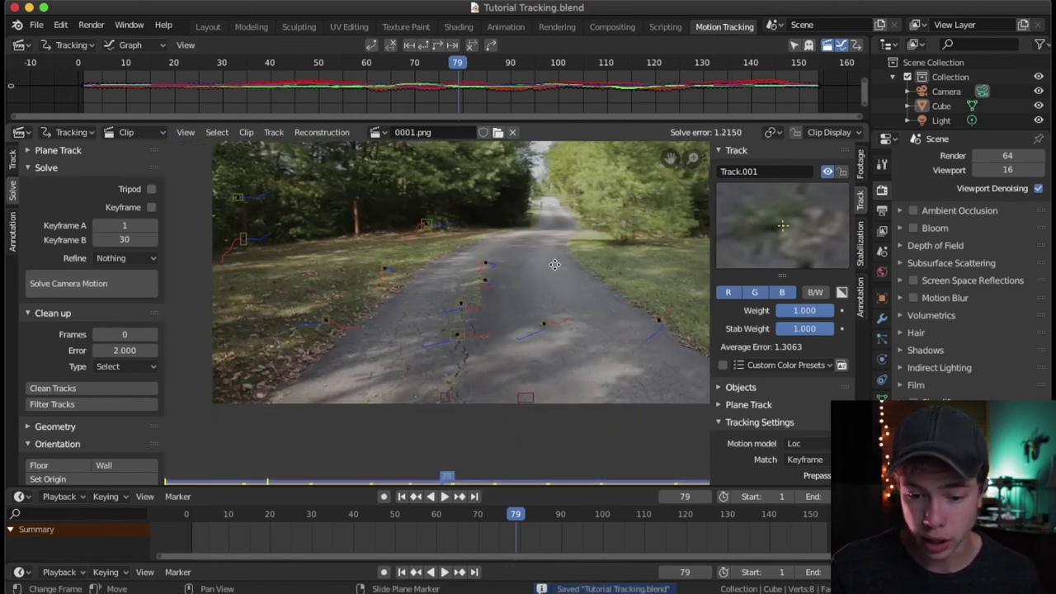
Set the cleanup error limit to 1.8, select the tracks above it with Clean Tracks and delete them
double_click(107, 350)
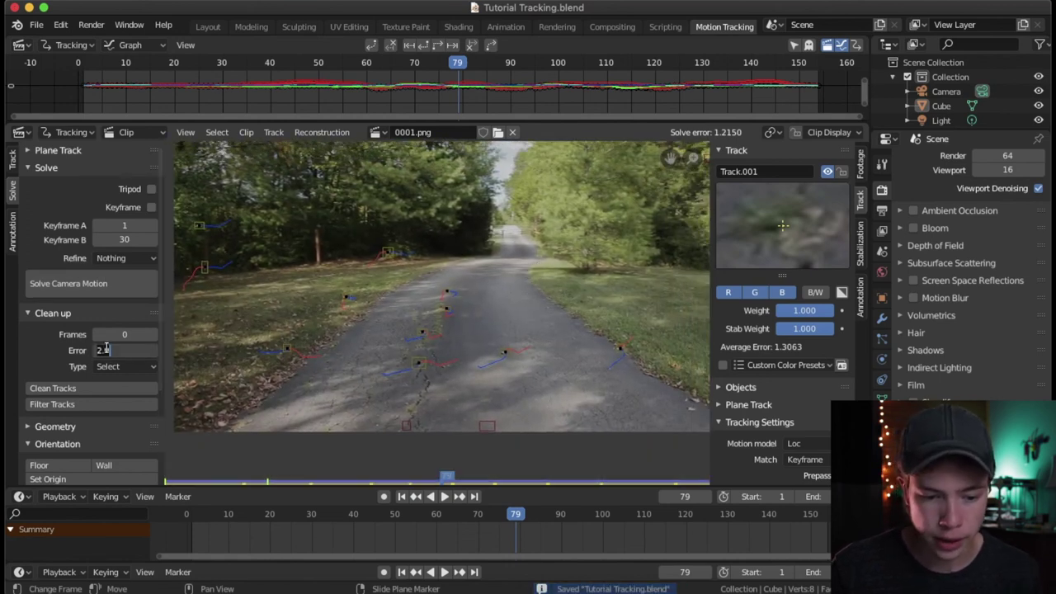
type("1.8")
key("Return")
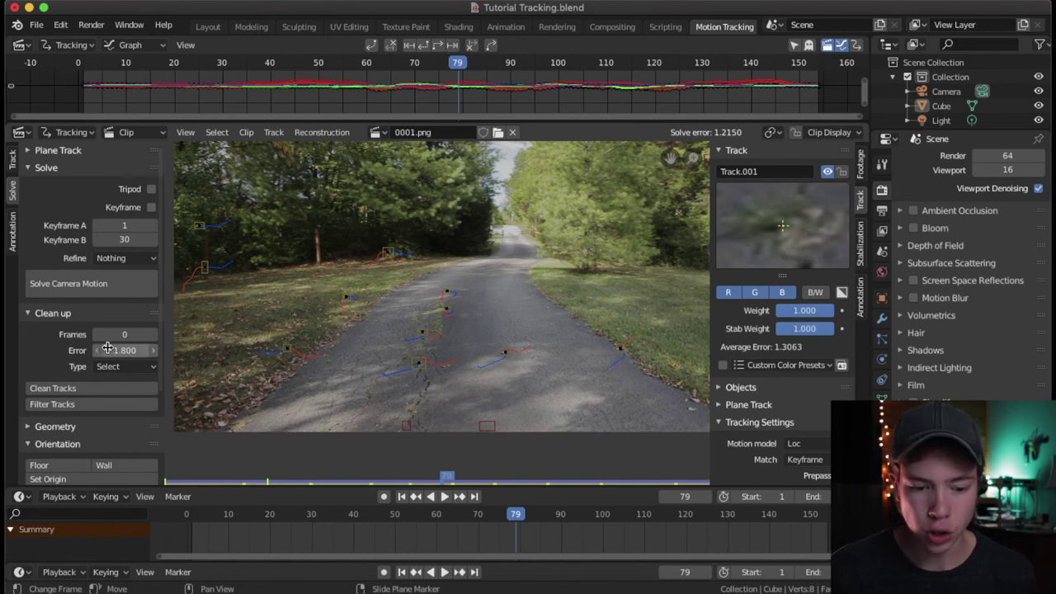
left_click(53, 387)
scroll(438, 312, "down", 2)
middle_click_drag(479, 317, 459, 300)
scroll(454, 303, "up", 1)
key("x")
left_click(499, 296)
Recalculate the camera solve after the 1.8 cleanup and save the project
left_click(123, 285)
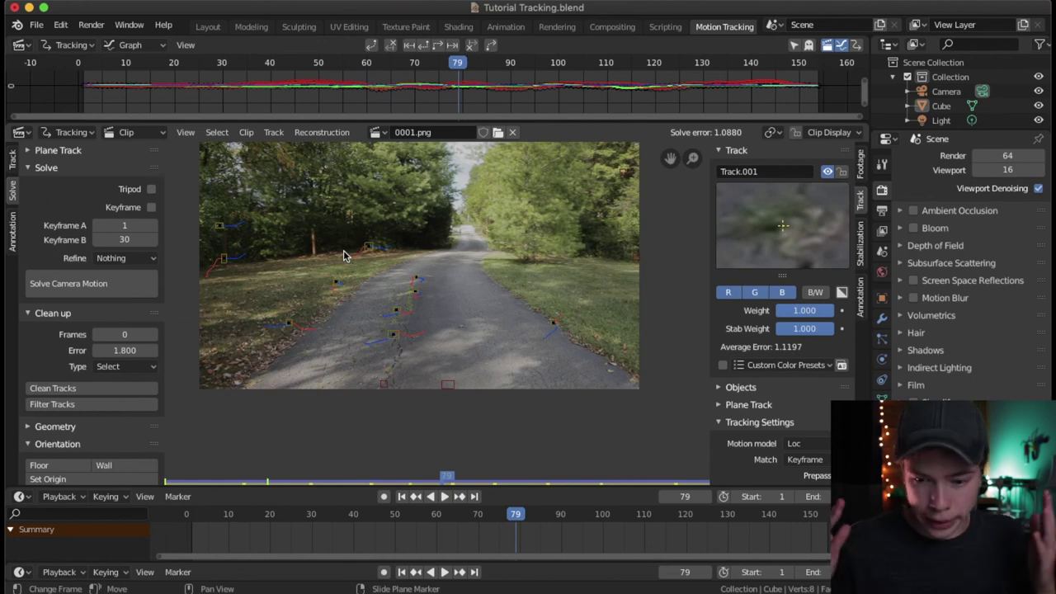
key("super+s")
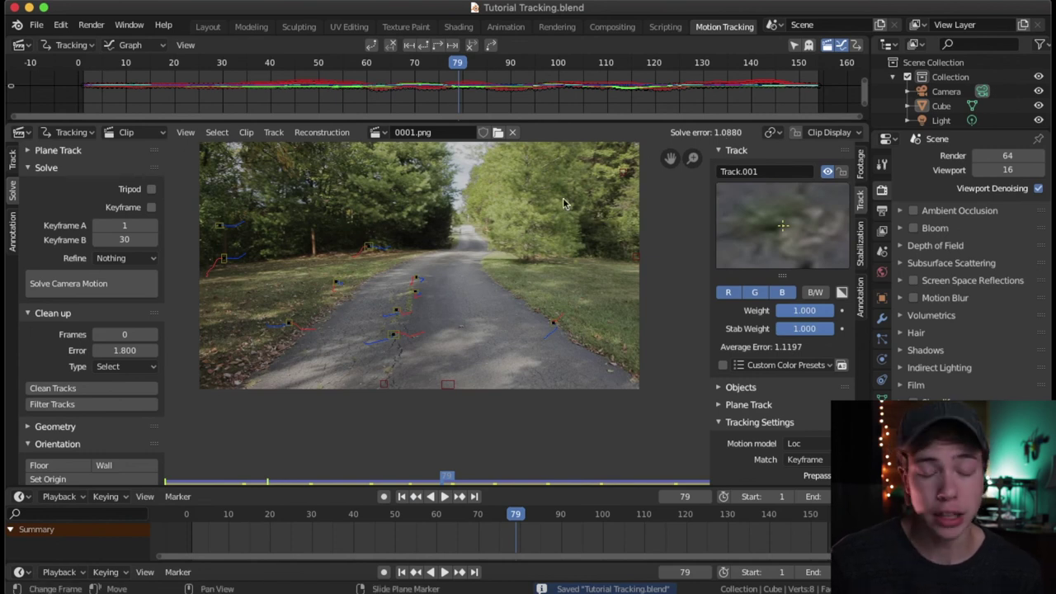
scroll(492, 254, "up", 3)
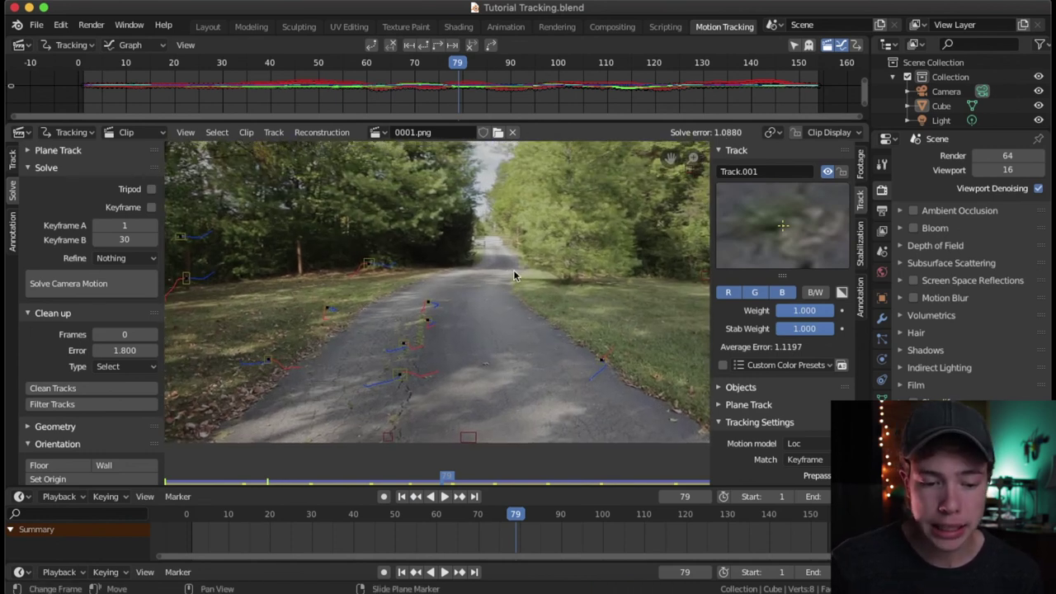
Set the cleanup error limit to 1.2, select the tracks above it, check them across the clip and delete them
left_click(117, 350)
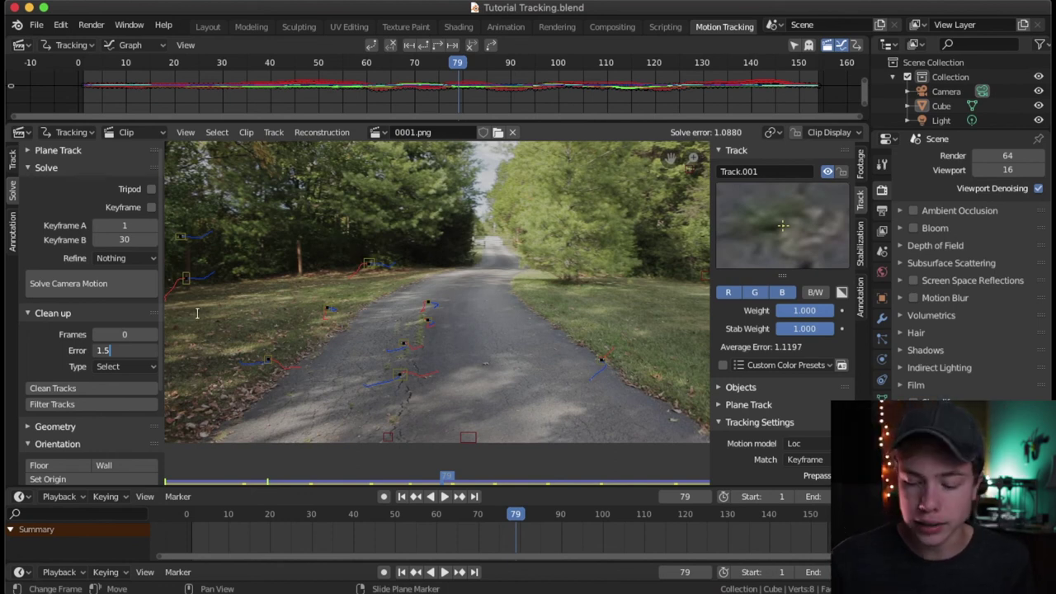
key("Return")
left_click(100, 391)
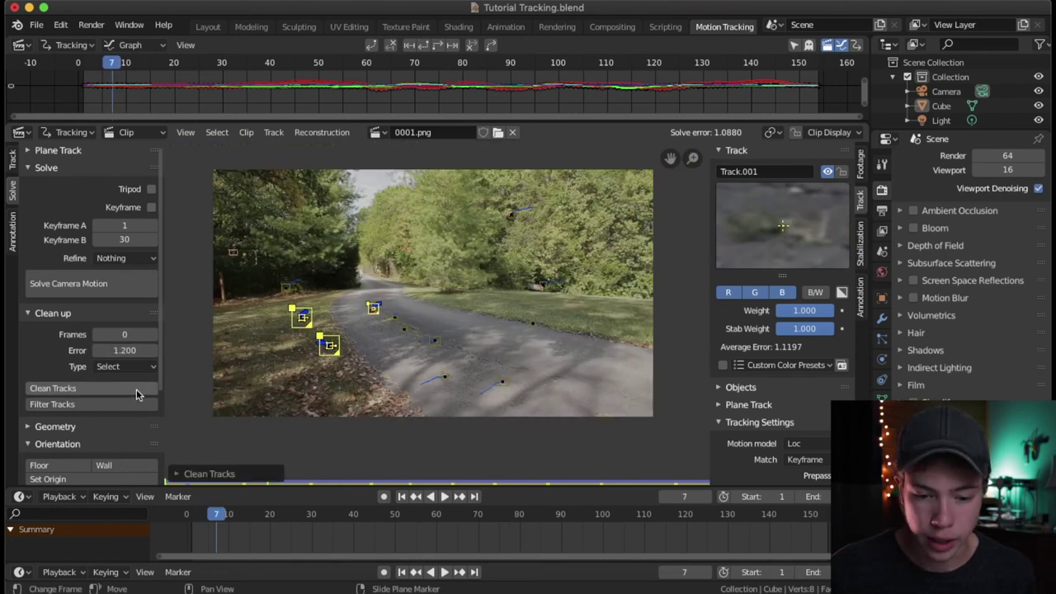
middle_click_drag(290, 305, 352, 285)
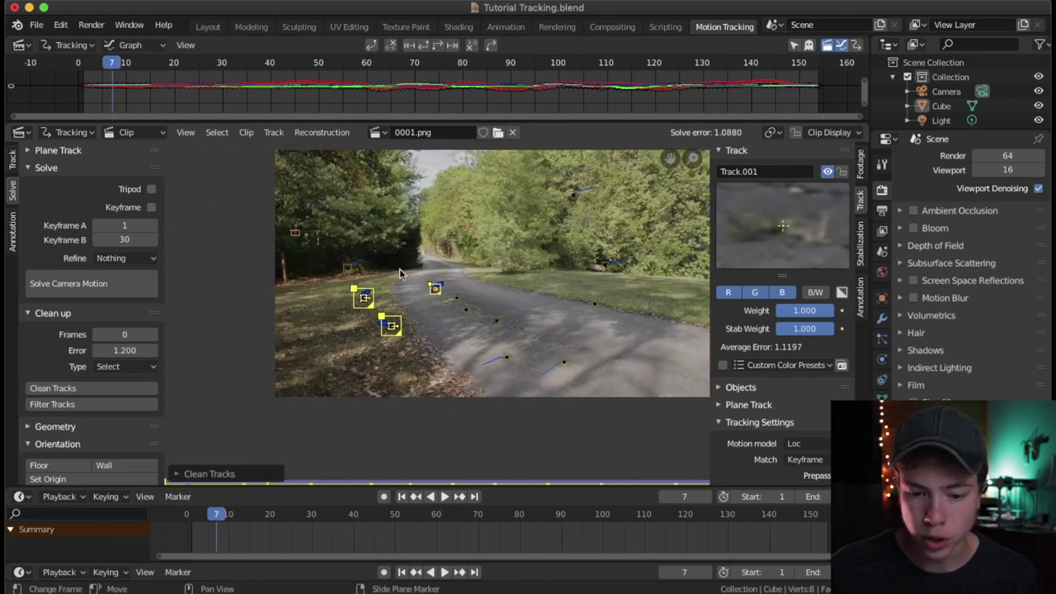
scroll(391, 321, "up", 1)
left_click_drag(223, 519, 598, 518)
key("x")
left_click(454, 265)
Try to re-solve the camera motion with the reduced set of tracks and undo that solve
left_click(107, 288)
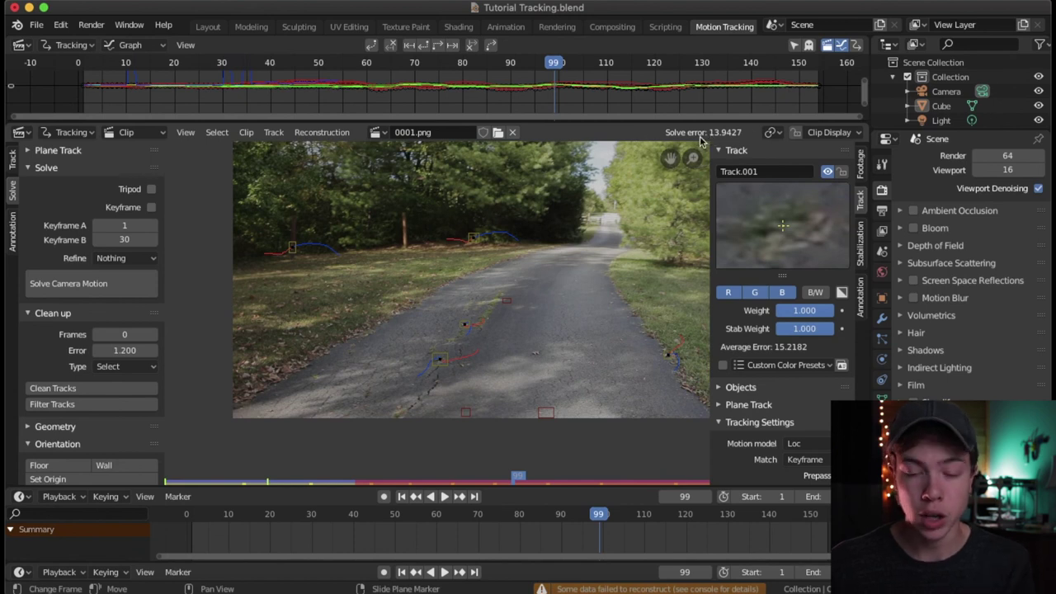
key("ctrl+z")
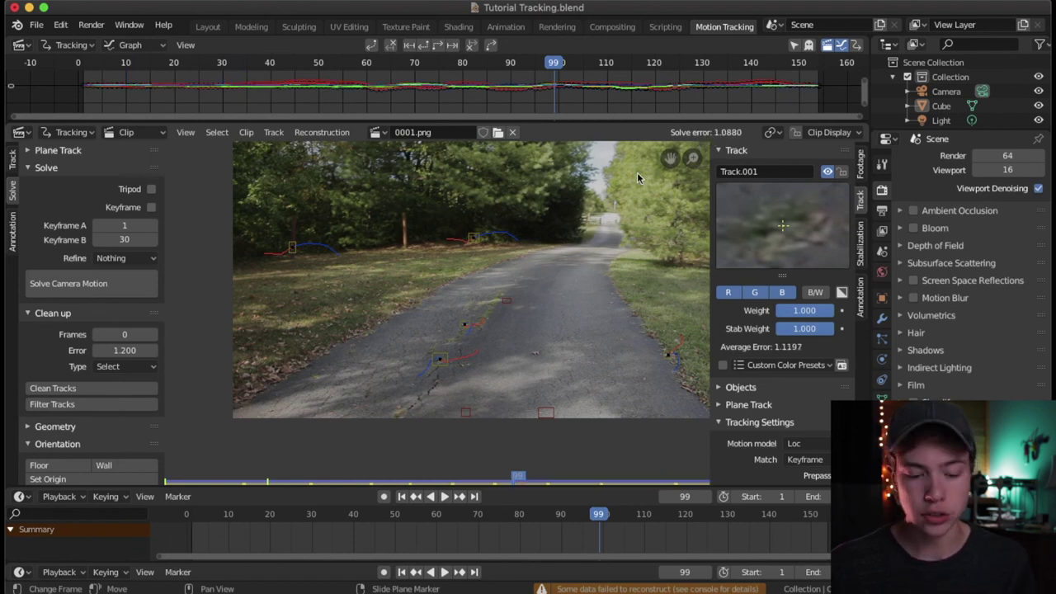
Save the project and recenter the whole footage frame in the clip view
key("ctrl+s")
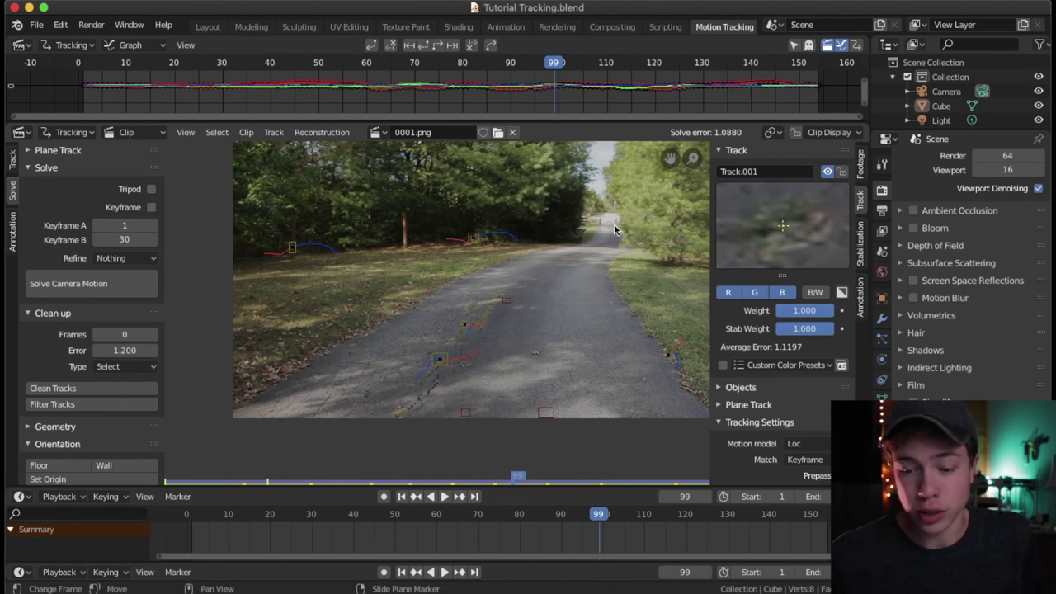
scroll(613, 225, "down", 1)
middle_click_drag(619, 184, 532, 222)
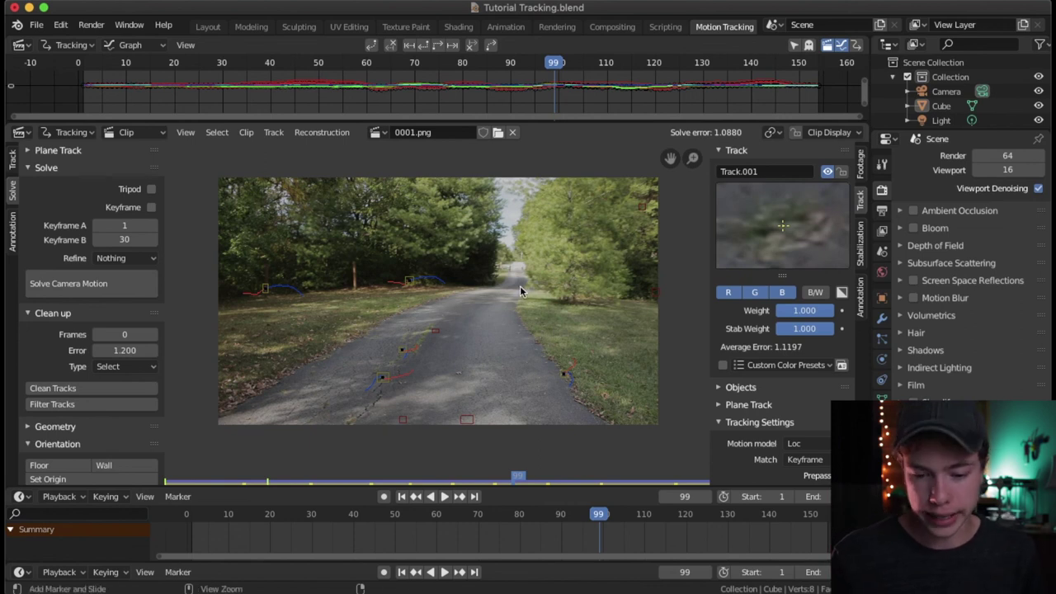
key("super+s")
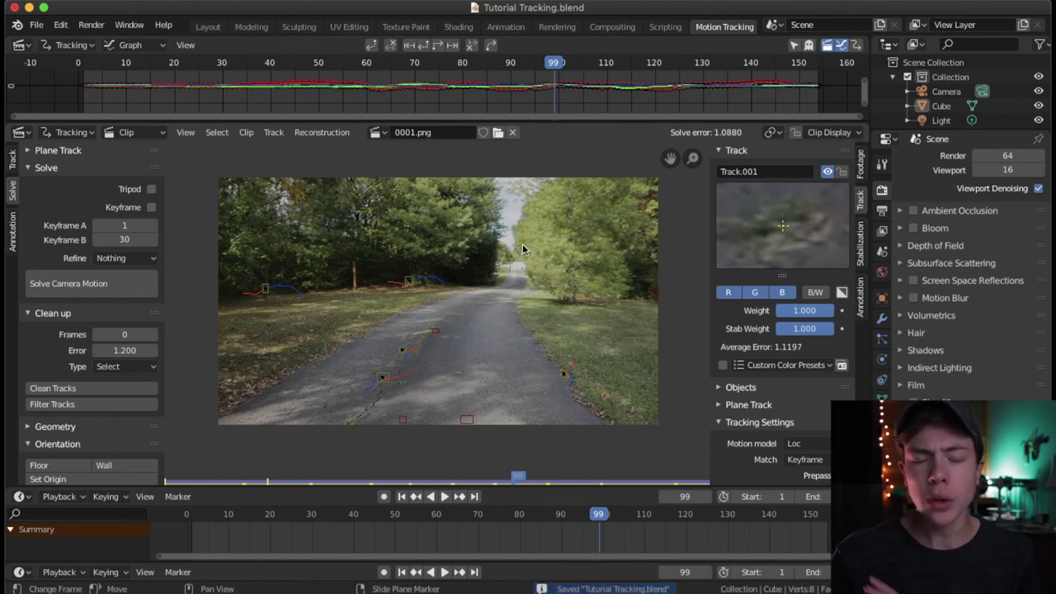
scroll(523, 243, "up", 1)
middle_click_drag(491, 272, 507, 248)
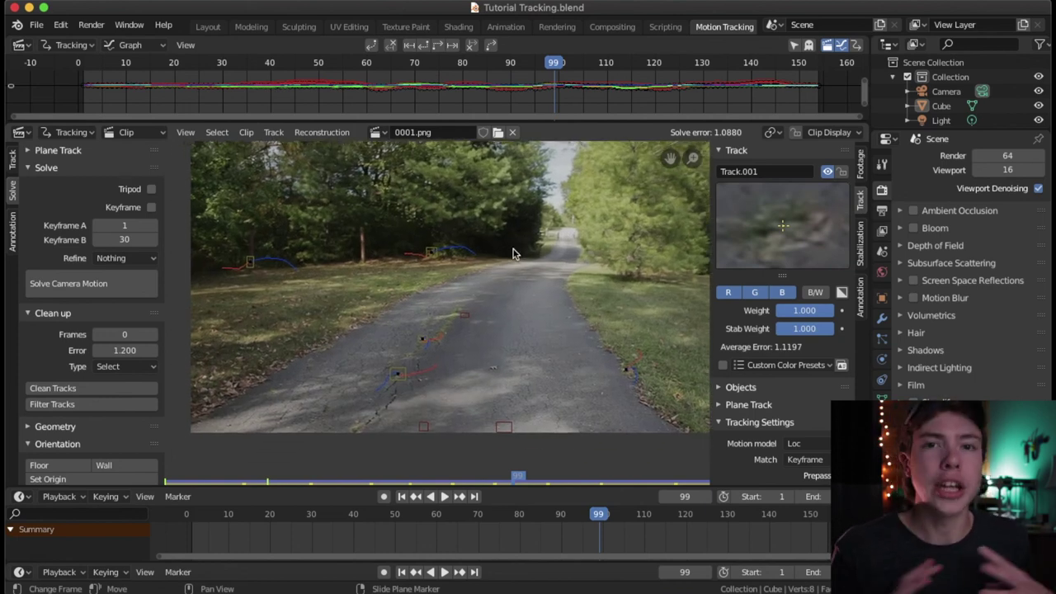
scroll(546, 326, "down", 5)
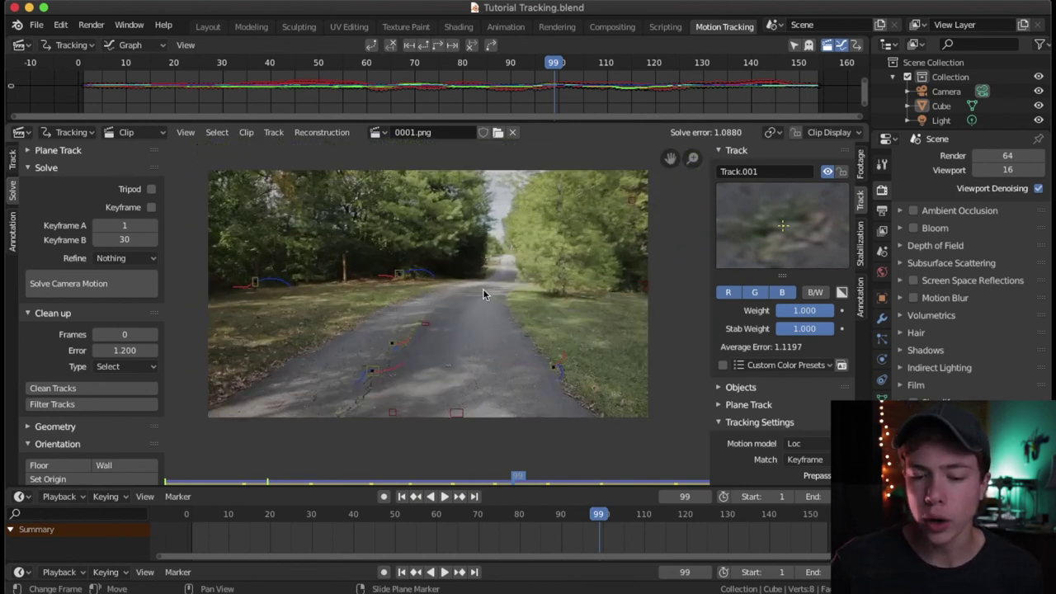
middle_click_drag(485, 294, 494, 293)
key("super+s")
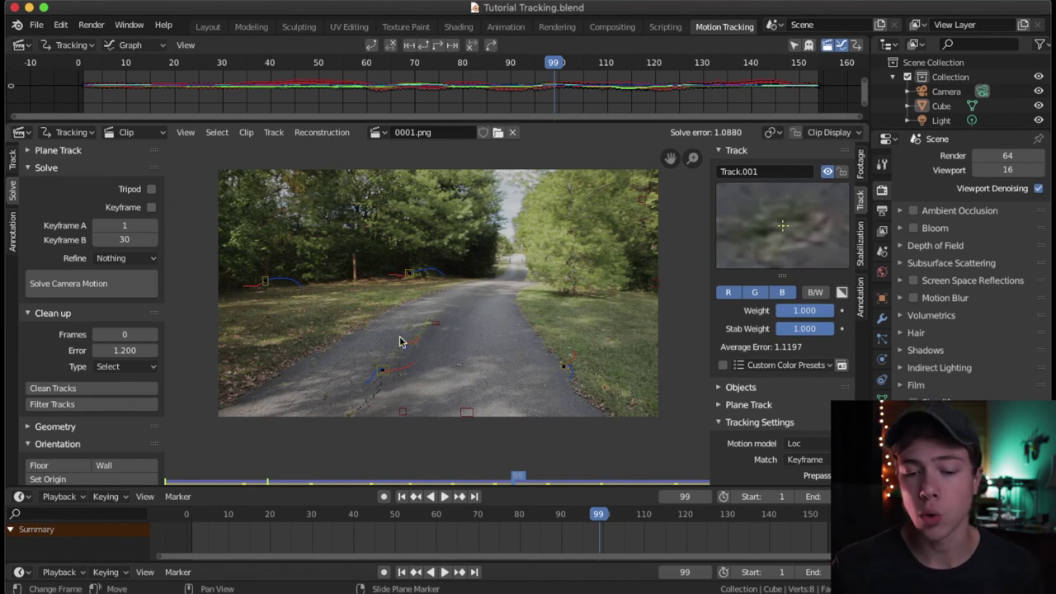
scroll(531, 229, "up", 2)
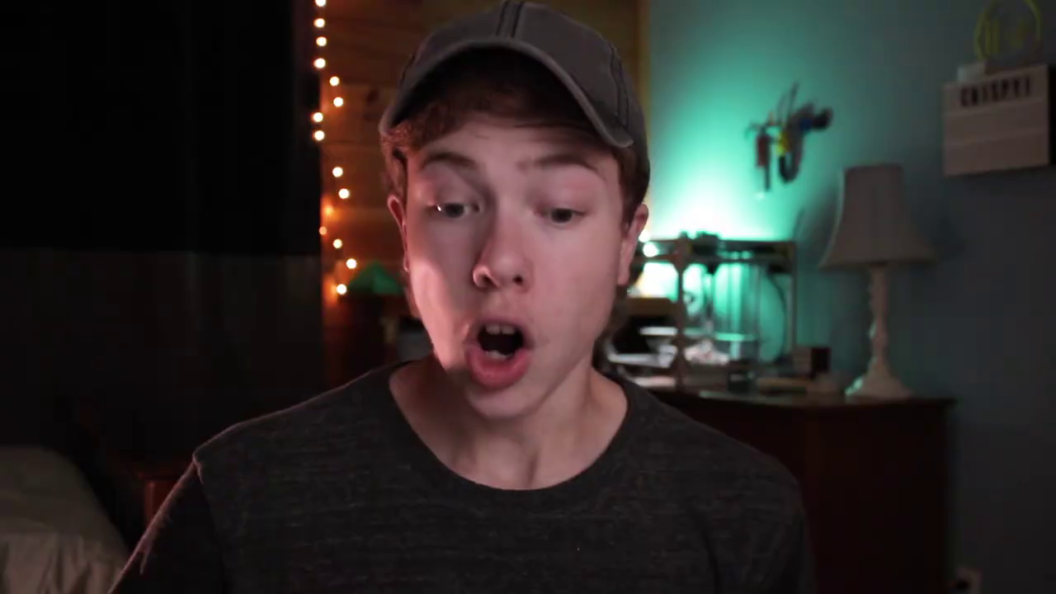